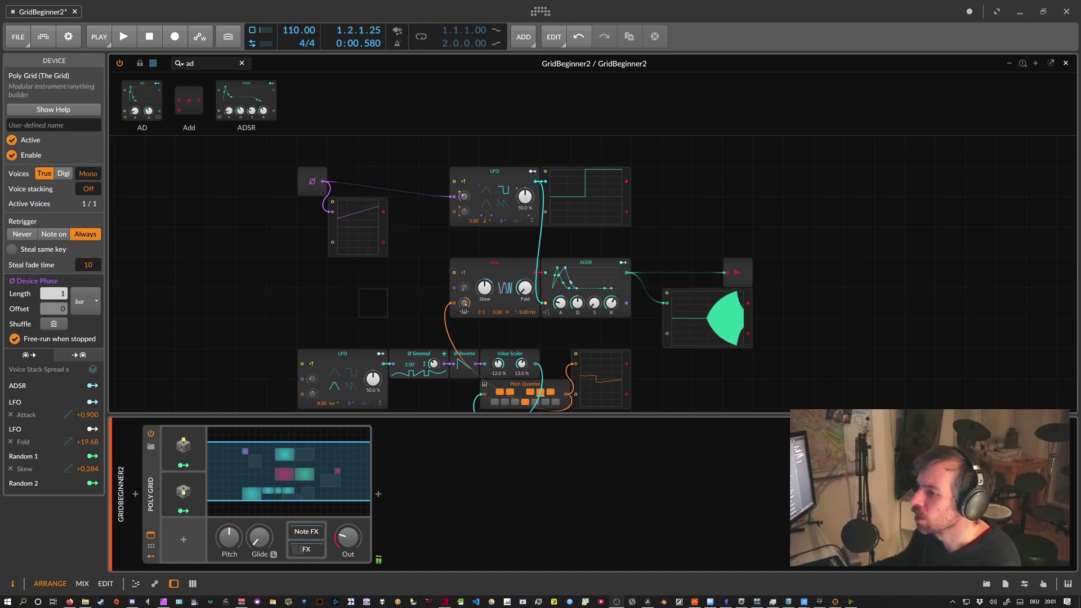
Adjust the Poly Grid's output level.
{"action": "mouse_move", "coordinate": [347, 540]}
{"action": "left_mouse_down"}
{"action": "mouse_move", "coordinate": [347, 517]}
{"action": "mouse_move", "coordinate": [340, 544]}
{"action": "left_mouse_up"}
{"action": "left_click", "coordinate": [340, 546]}
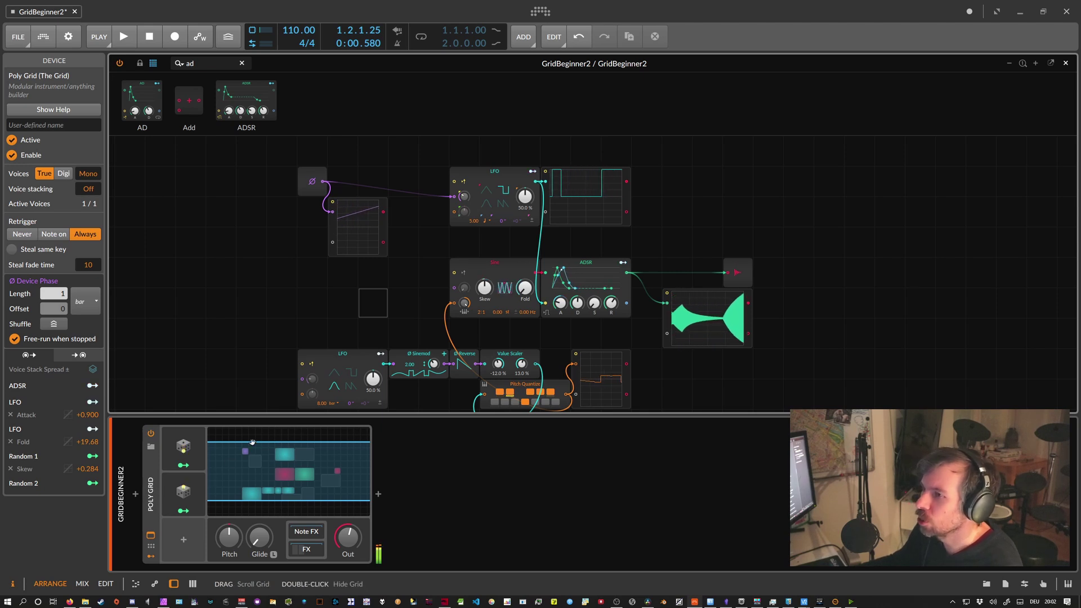
Place four AD envelope modules side by side in a row above the LFO.
{"action": "scroll", "coordinate": [315, 360], "scroll_direction": "up", "scroll_amount": 1}
{"action": "scroll", "coordinate": [315, 359], "scroll_direction": "up", "scroll_amount": 1}
{"action": "left_click_drag", "start_coordinate": [145, 100], "coordinate": [742, 195]}
{"action": "scroll", "coordinate": [460, 169], "scroll_direction": "up", "scroll_amount": 1}
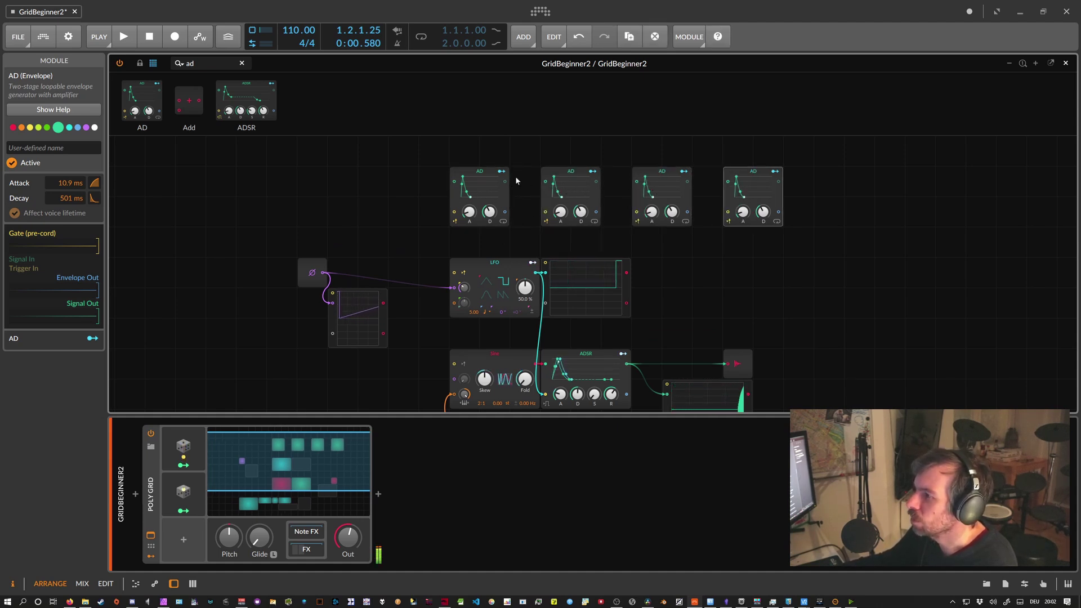
Turn off the gate pre-cord on each of the four AD modules.
{"action": "left_click", "coordinate": [488, 191]}
{"action": "left_click", "coordinate": [573, 193]}
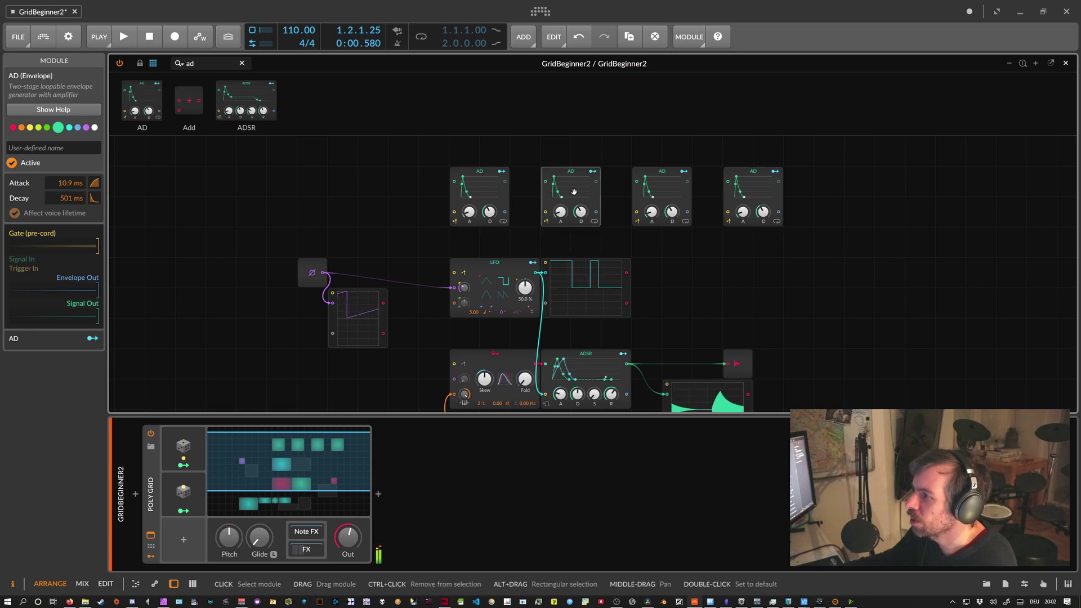
{"action": "left_click_drag", "start_coordinate": [603, 195], "coordinate": [659, 195]}
{"action": "left_click", "coordinate": [763, 196]}
{"action": "left_click", "coordinate": [476, 198]}
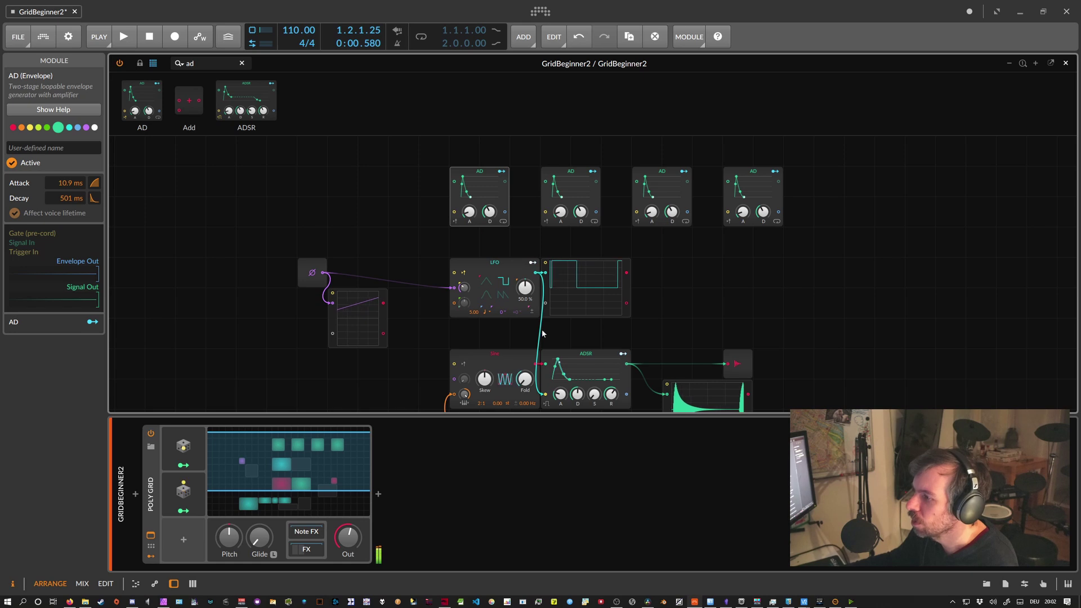
Connect the square LFO's output to the first AD's trigger input and check the ADSR and Sine signals.
{"action": "left_click_drag", "start_coordinate": [539, 273], "coordinate": [454, 212]}
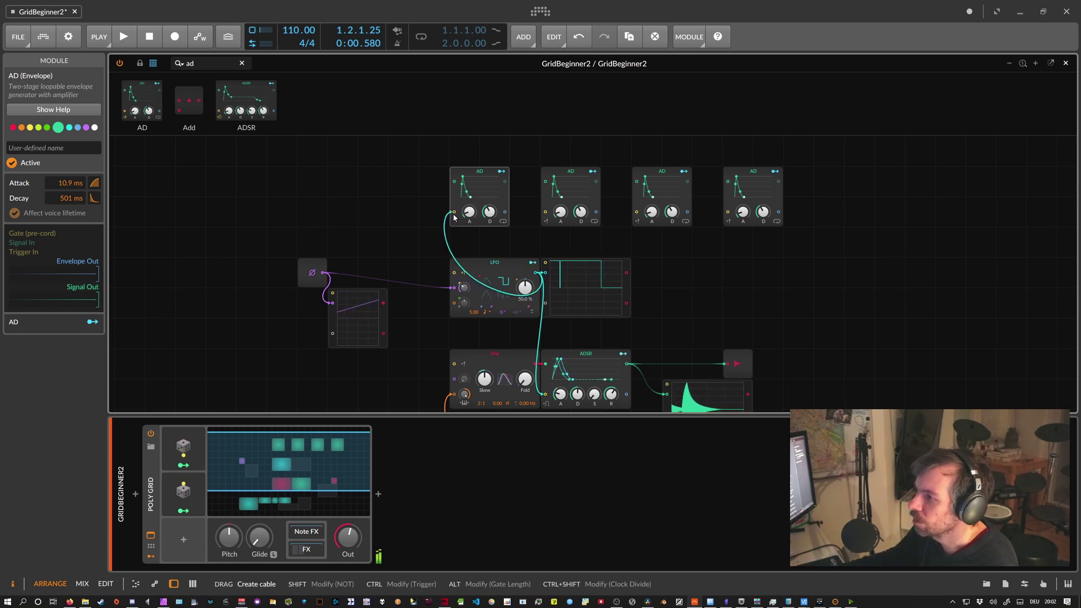
{"action": "left_click", "coordinate": [580, 356]}
{"action": "scroll", "coordinate": [580, 356], "scroll_direction": "down", "scroll_amount": 1}
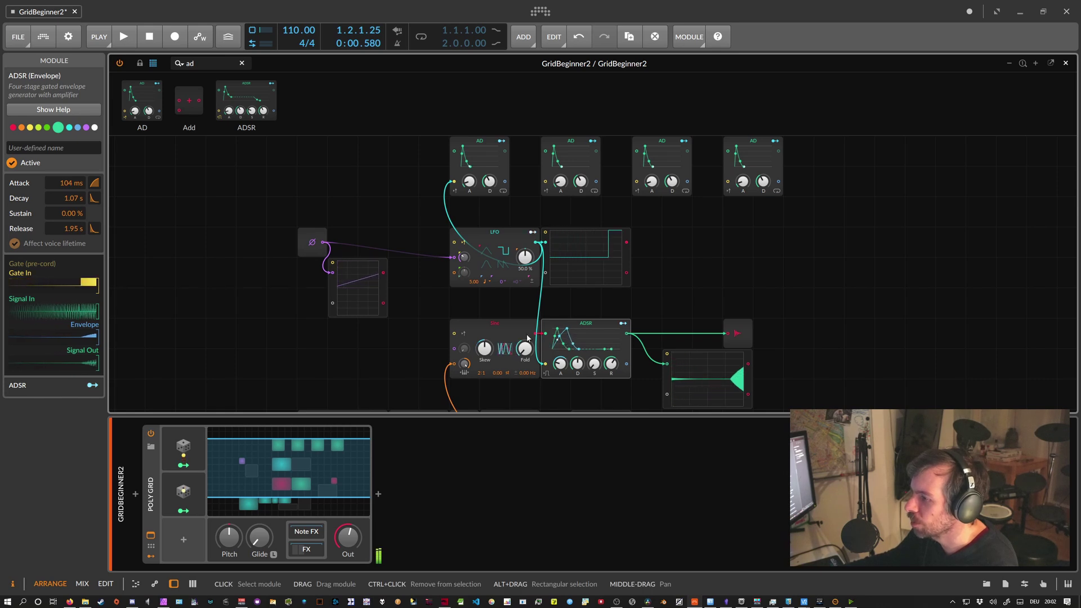
{"action": "left_click", "coordinate": [506, 333]}
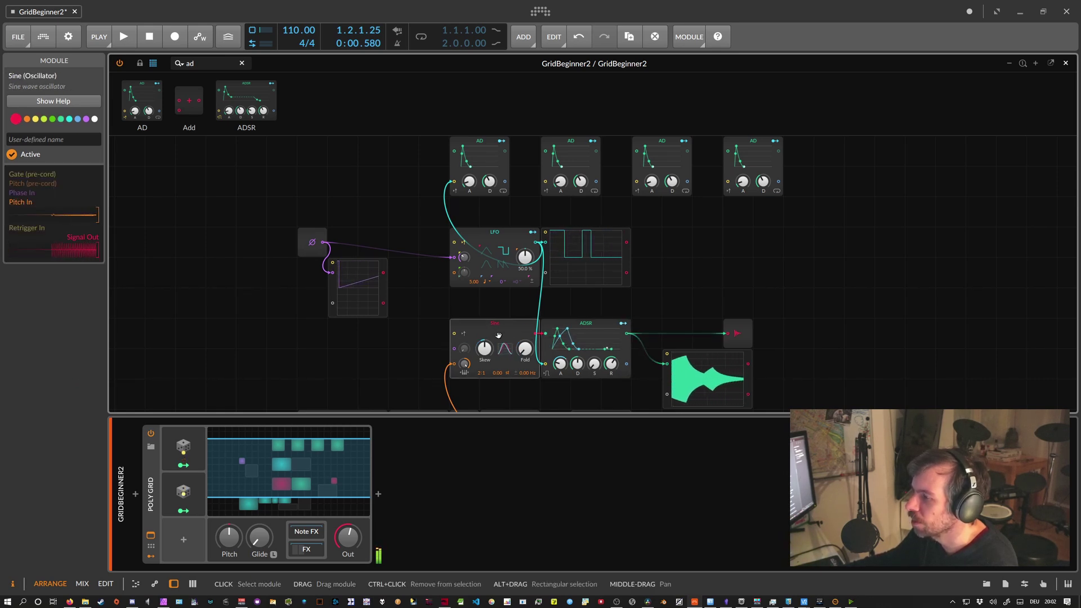
{"action": "scroll", "coordinate": [507, 332], "scroll_direction": "up", "scroll_amount": 2}
Set the first AD's attack to 503 ms and its decay to 1.13 s.
{"action": "left_click", "coordinate": [478, 205]}
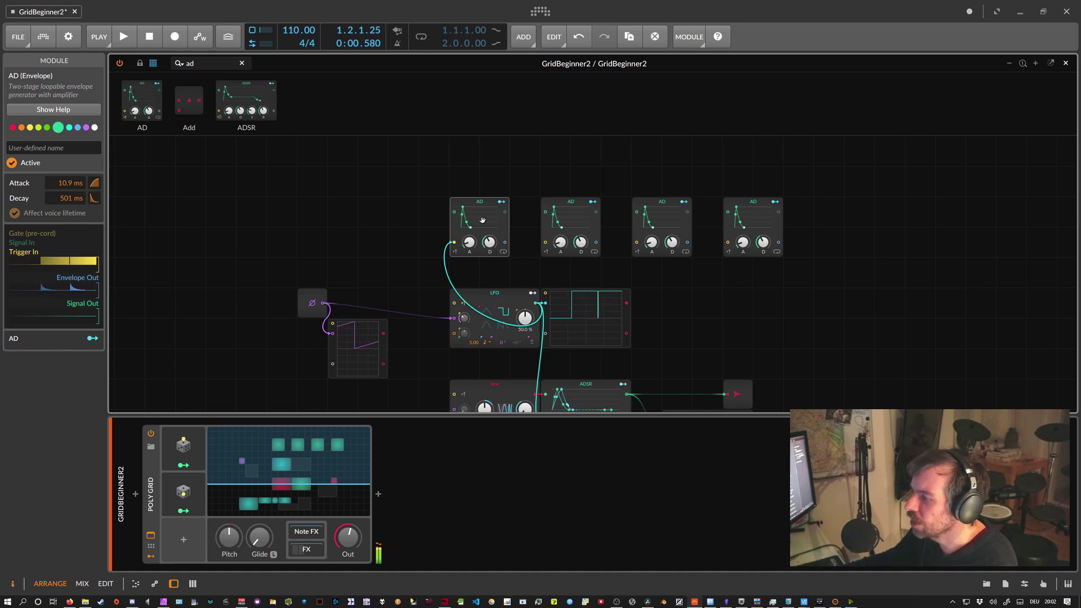
{"action": "left_click_drag", "start_coordinate": [470, 242], "coordinate": [469, 229]}
{"action": "left_click_drag", "start_coordinate": [490, 242], "coordinate": [489, 235]}
{"action": "left_click_drag", "start_coordinate": [469, 242], "coordinate": [469, 228]}
{"action": "left_click_drag", "start_coordinate": [489, 242], "coordinate": [469, 229]}
{"action": "left_click_drag", "start_coordinate": [489, 243], "coordinate": [494, 214]}
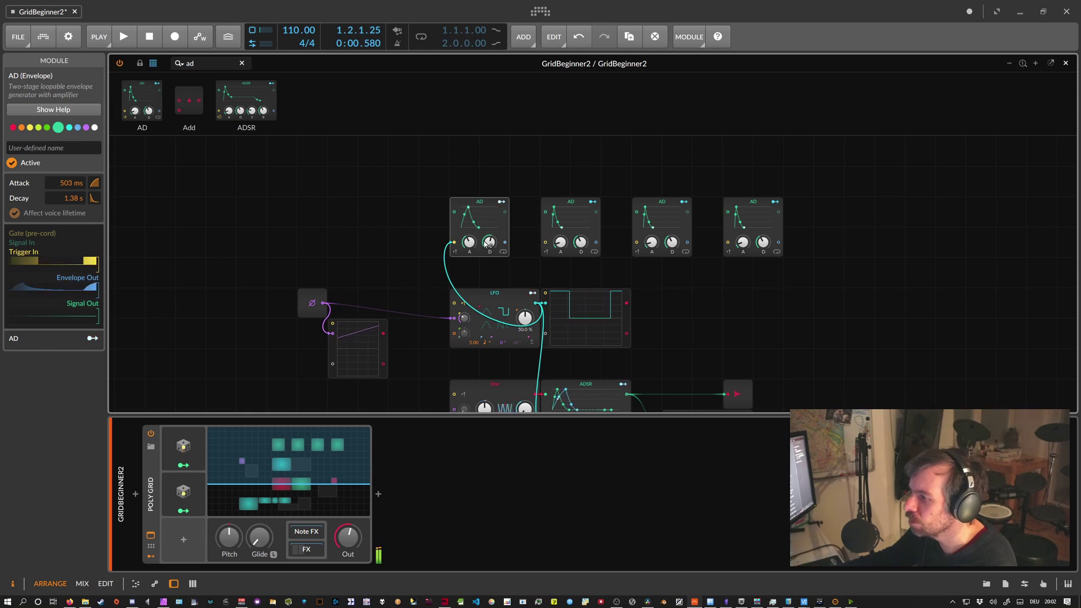
{"action": "left_click_drag", "start_coordinate": [480, 230], "coordinate": [474, 231]}
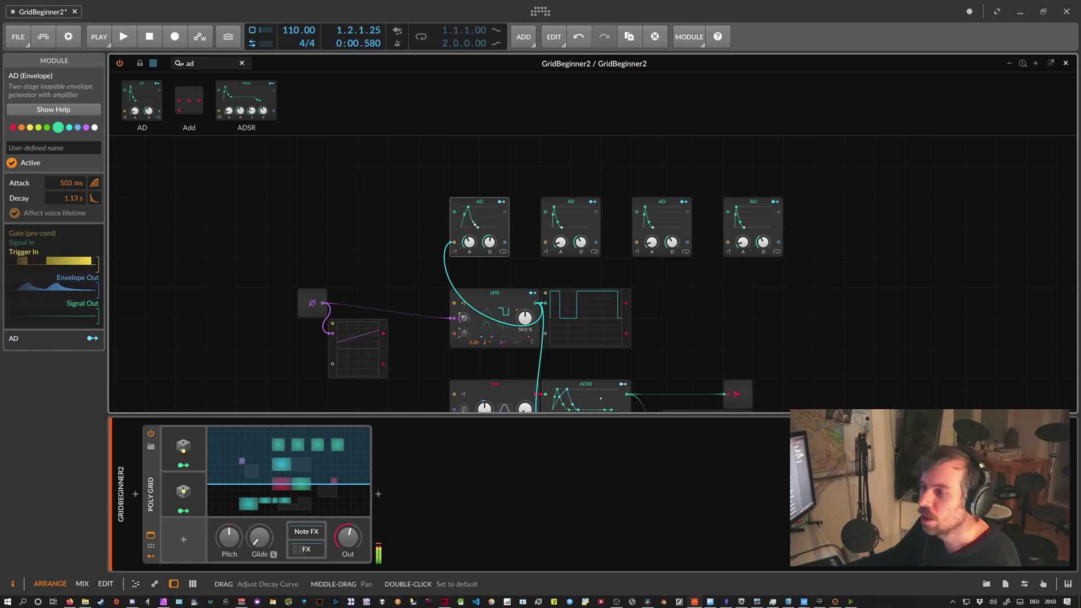
Check the second and third AD modules and clear the module search filter.
{"action": "left_click", "coordinate": [566, 217]}
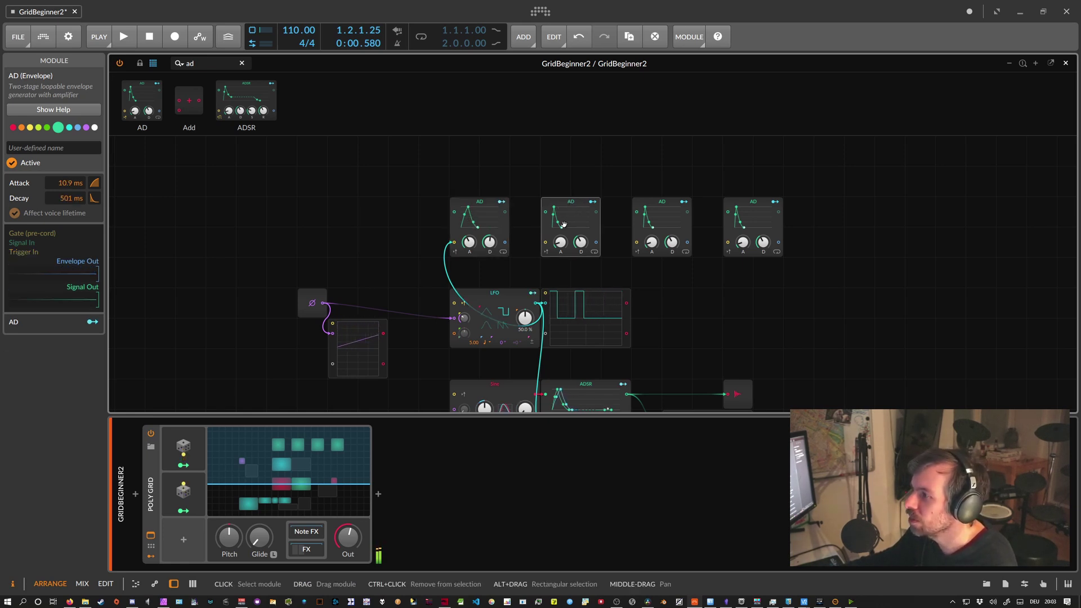
{"action": "left_click", "coordinate": [661, 213]}
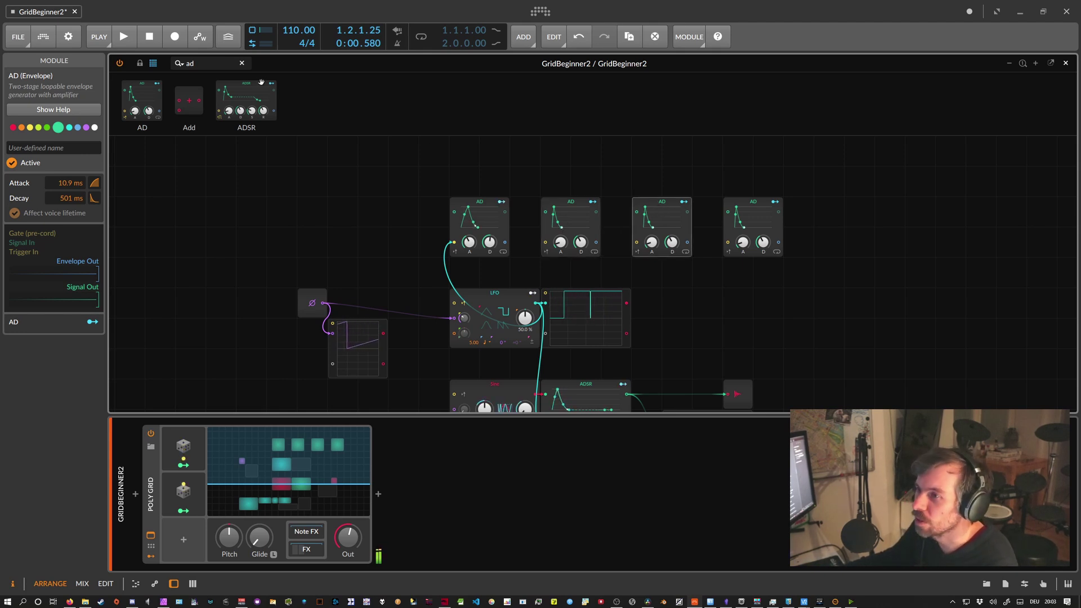
{"action": "left_click", "coordinate": [243, 64]}
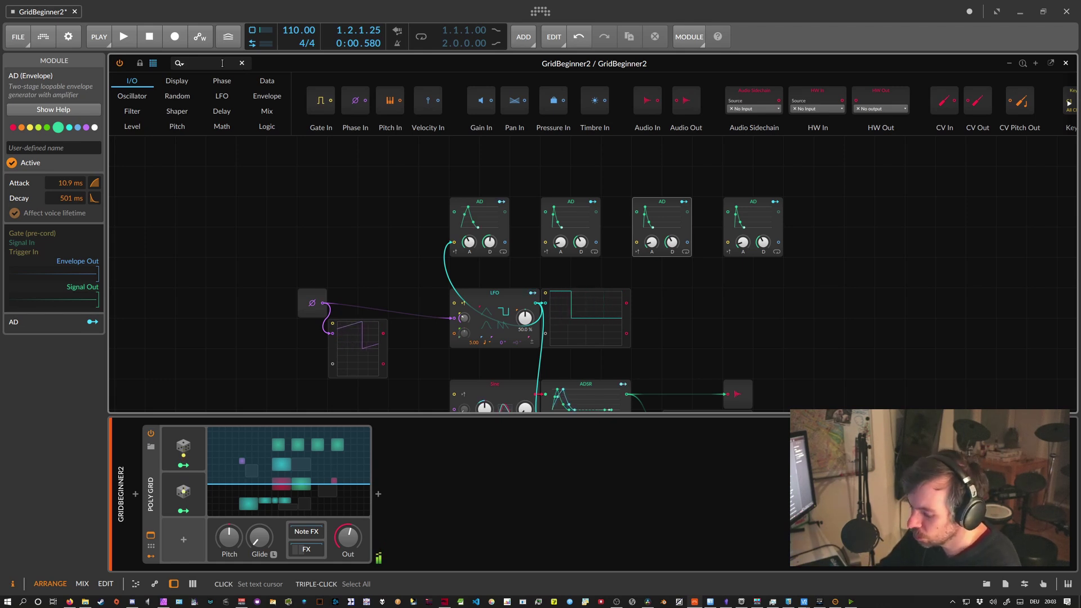
{"action": "type", "text": "com"}
{"action": "double_click", "coordinate": [223, 63]}
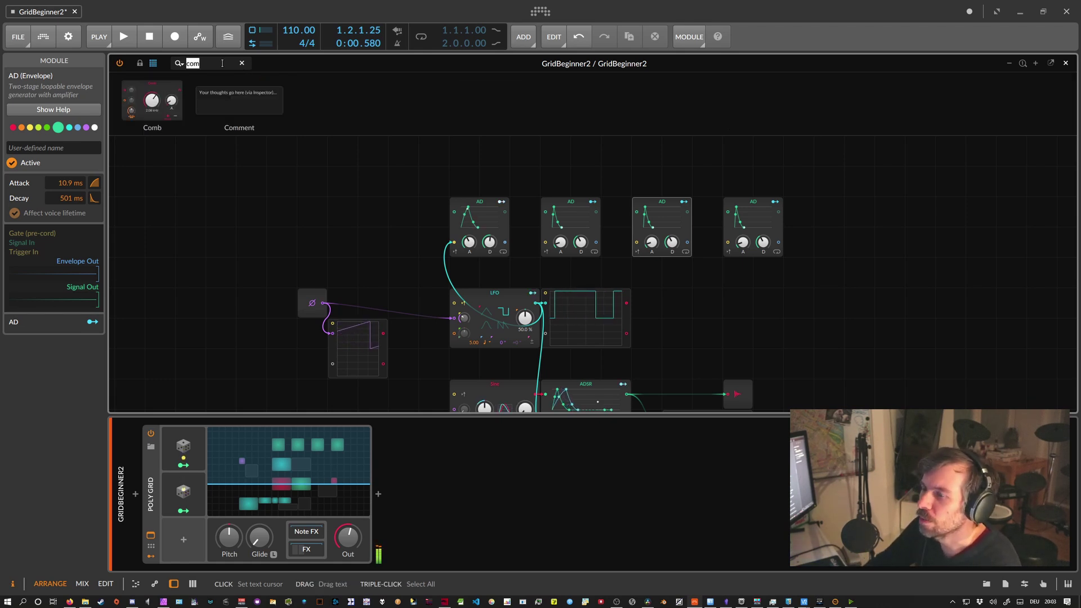
{"action": "key", "text": "BackSpace"}
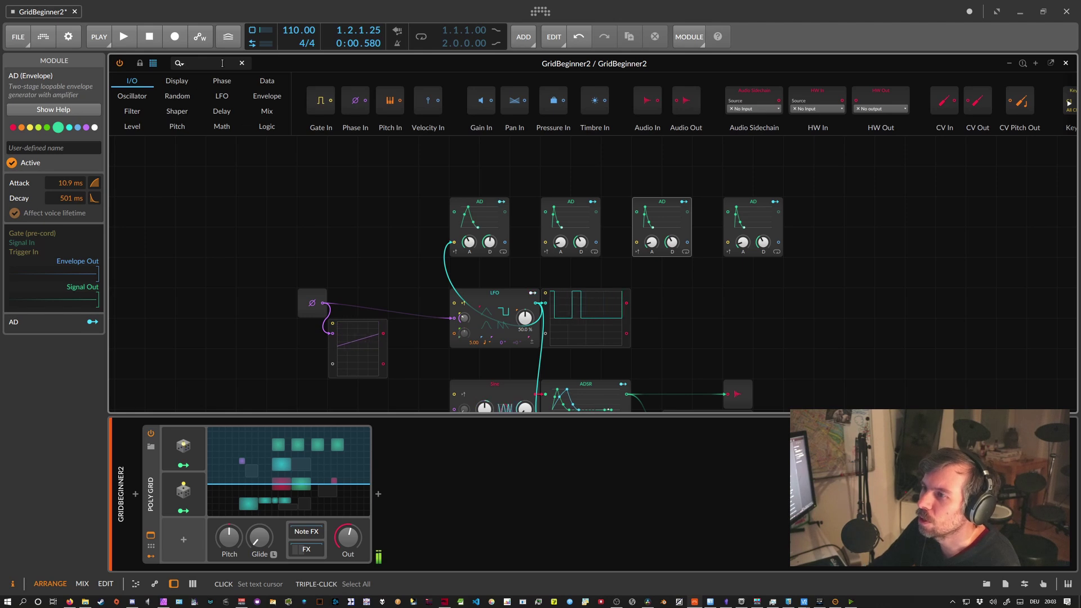
Place an = logic comparator between the first and second AD, with the first AD's envelope output feeding input A.
{"action": "left_click", "coordinate": [267, 126]}
{"action": "scroll", "coordinate": [676, 119], "scroll_direction": "right", "scroll_amount": 3}
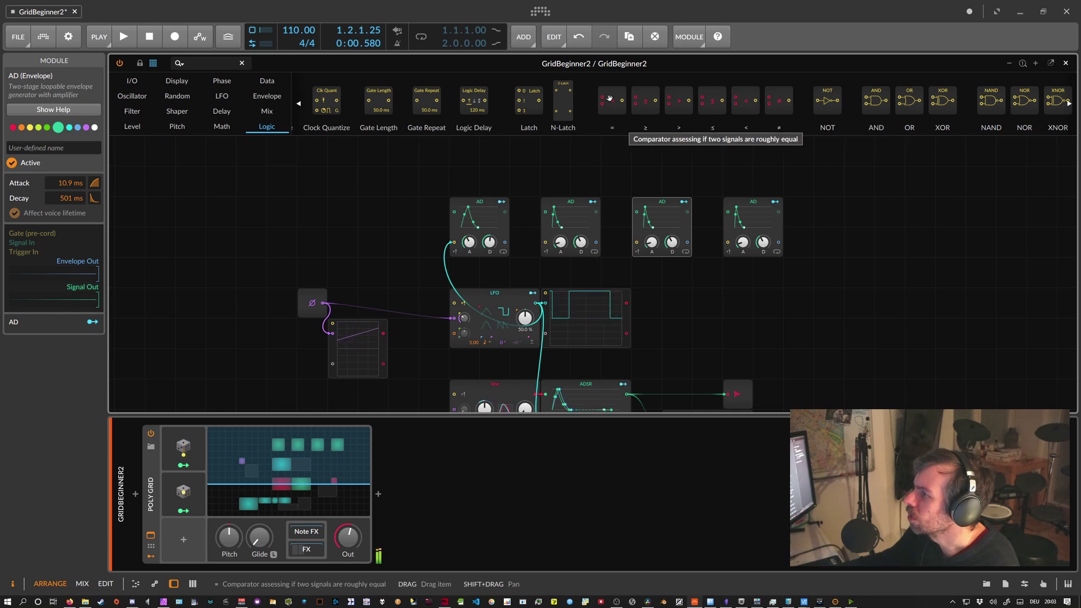
{"action": "left_click_drag", "start_coordinate": [612, 101], "coordinate": [515, 238]}
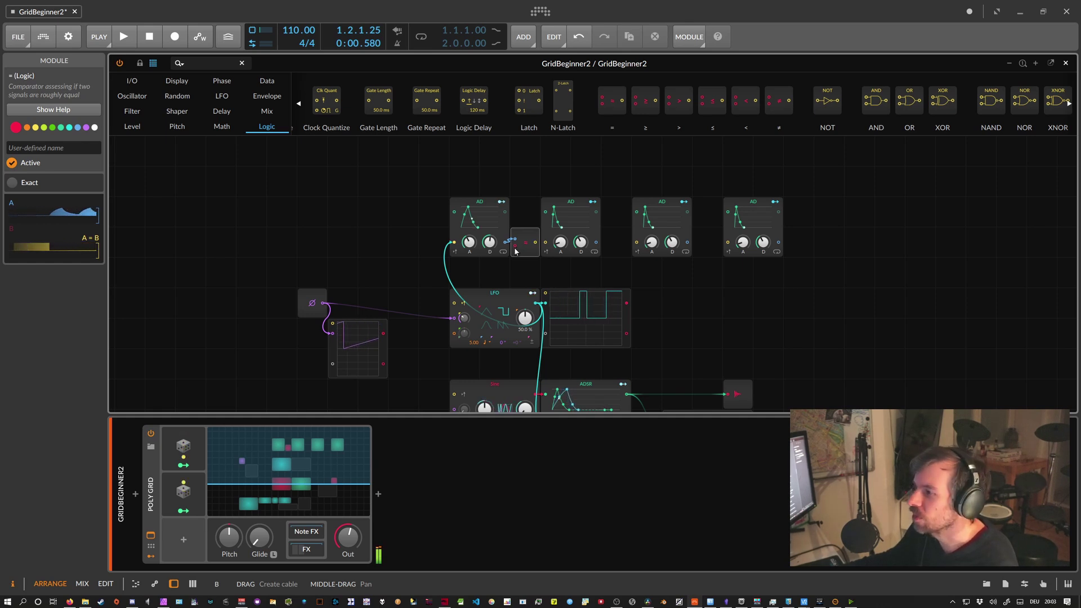
Connect the comparator's output to the second AD's trigger input and set the first AD's decay to 699 ms.
{"action": "left_click", "coordinate": [494, 225]}
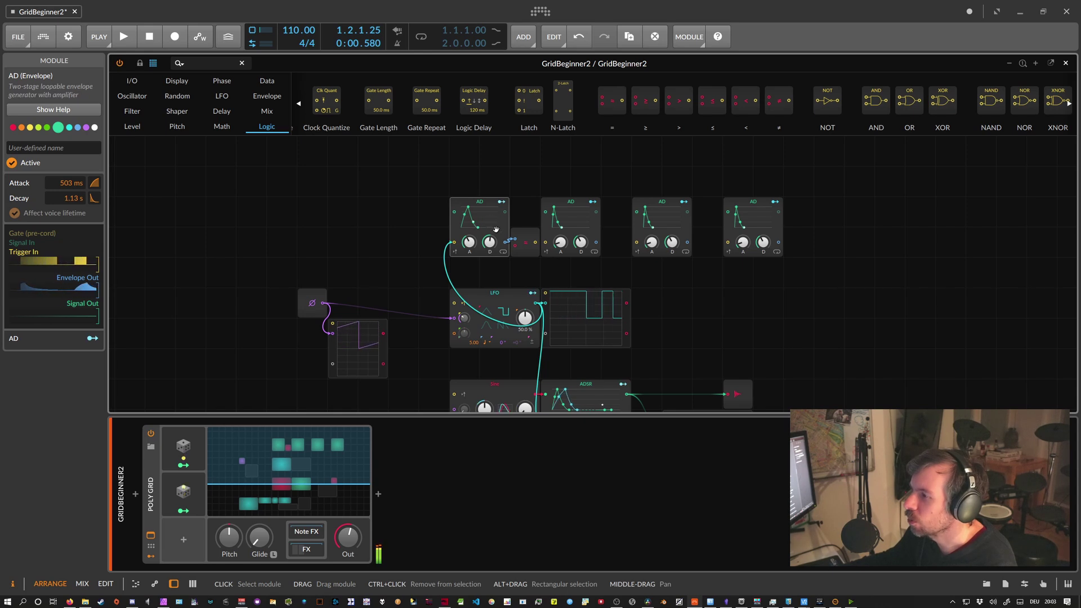
{"action": "left_click", "coordinate": [516, 249]}
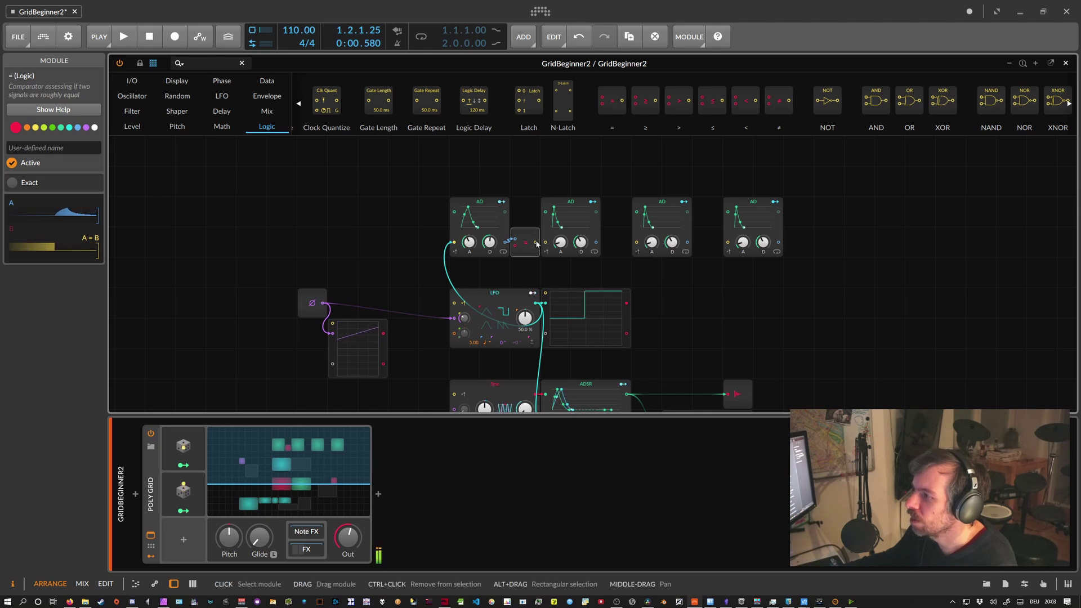
{"action": "left_click_drag", "start_coordinate": [537, 245], "coordinate": [545, 243]}
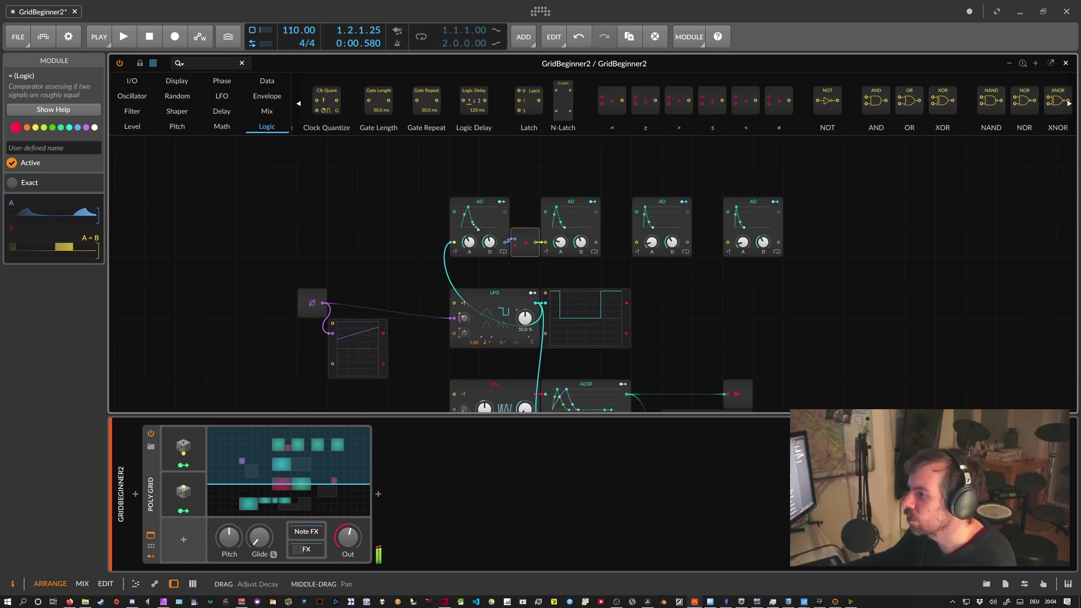
{"action": "left_click", "coordinate": [482, 208]}
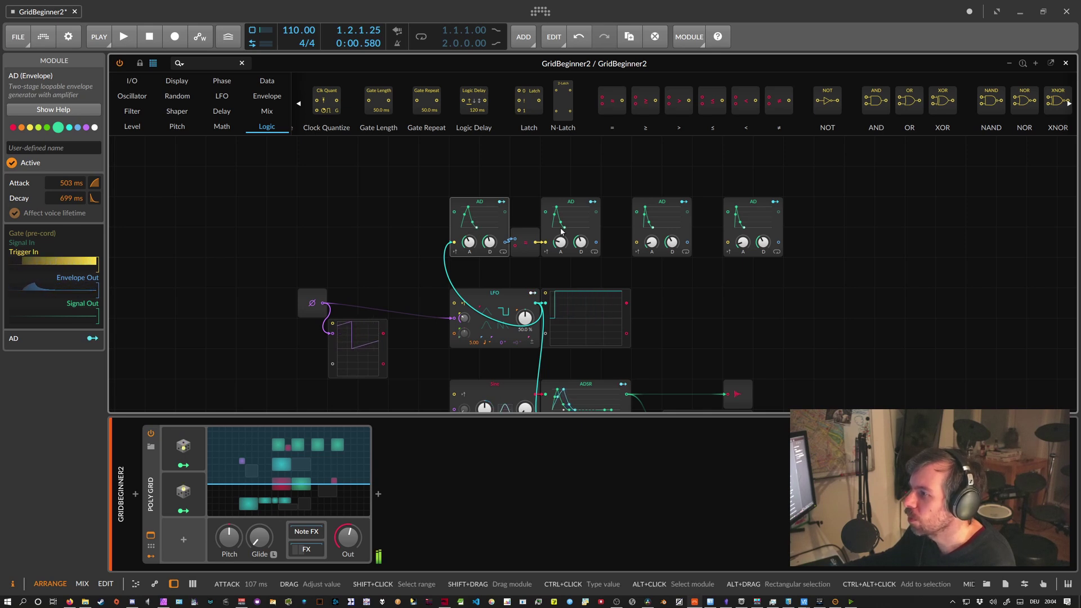
Copy the = comparator into the gaps between the second and third AD and between the third and fourth AD.
{"action": "left_click", "coordinate": [523, 237]}
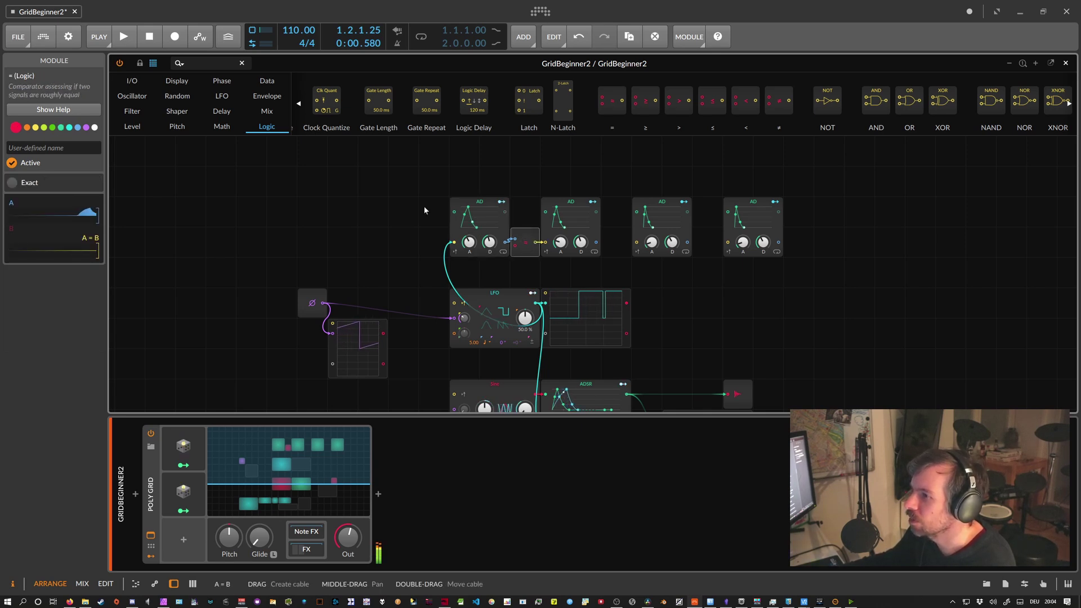
{"action": "key", "text": "ctrl+c"}
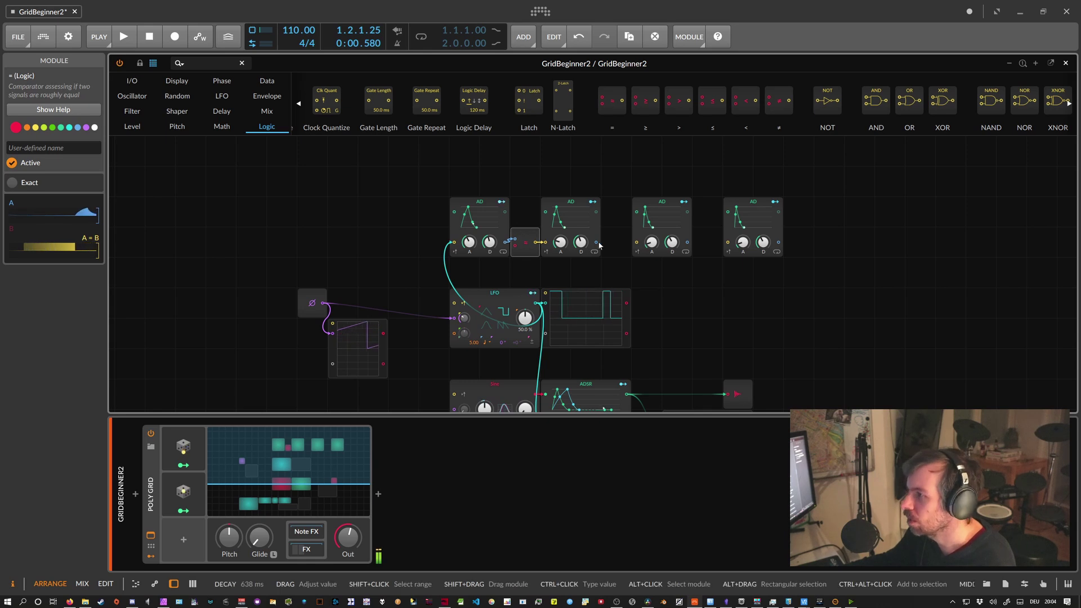
{"action": "left_click", "coordinate": [611, 256]}
{"action": "key", "text": "ctrl+v"}
{"action": "left_click", "coordinate": [706, 251]}
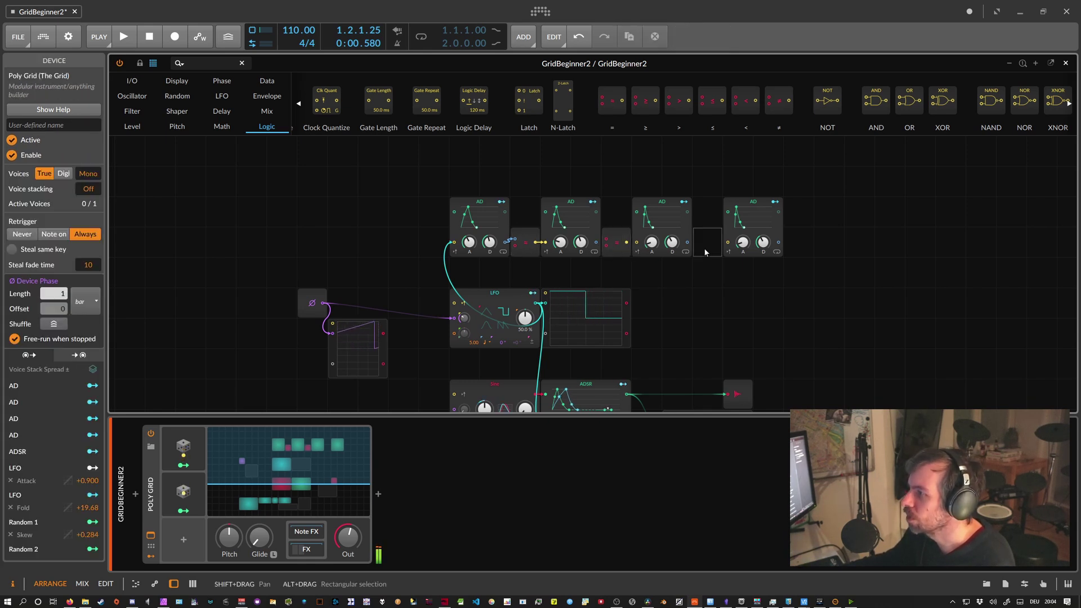
{"action": "key", "text": "ctrl+v"}
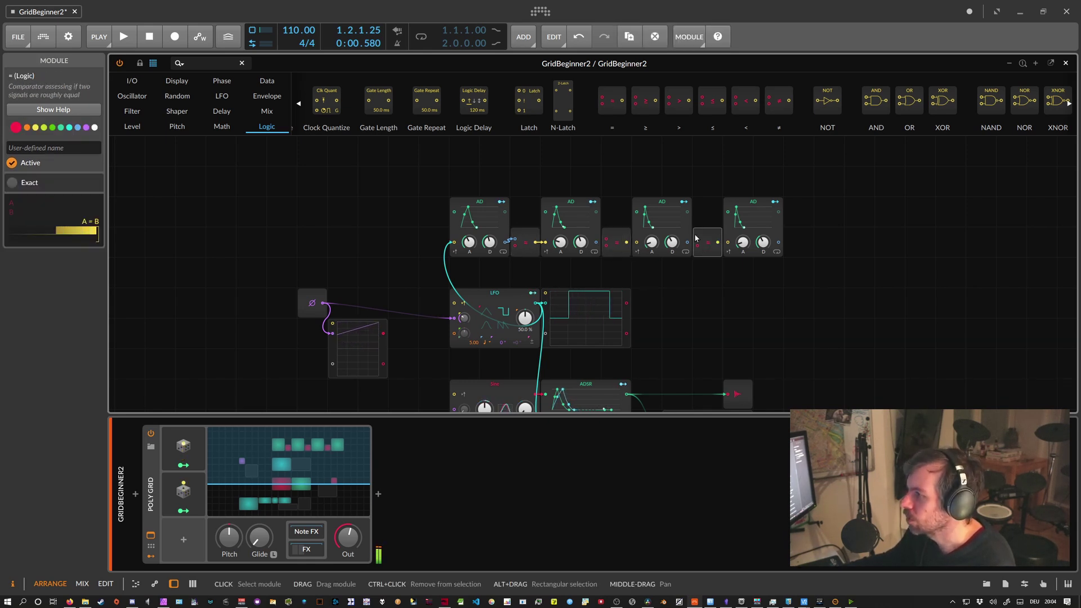
Chain the remaining AD modules by wiring each envelope output through its comparator to the next AD's trigger input.
{"action": "left_click_drag", "start_coordinate": [596, 242], "coordinate": [606, 238]}
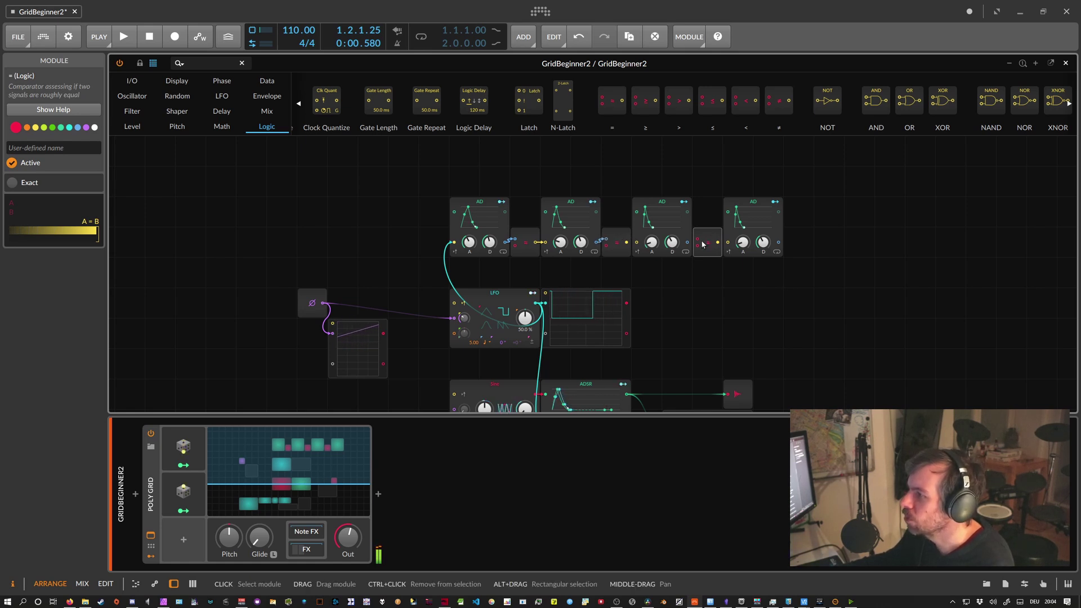
{"action": "left_click_drag", "start_coordinate": [688, 242], "coordinate": [697, 239]}
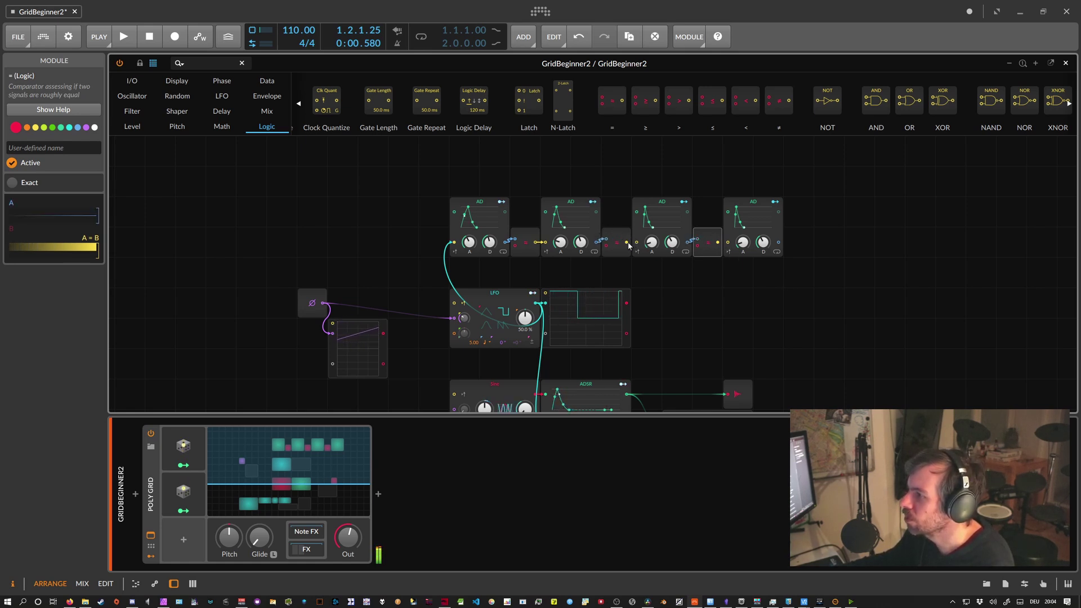
{"action": "left_click_drag", "start_coordinate": [627, 242], "coordinate": [637, 242]}
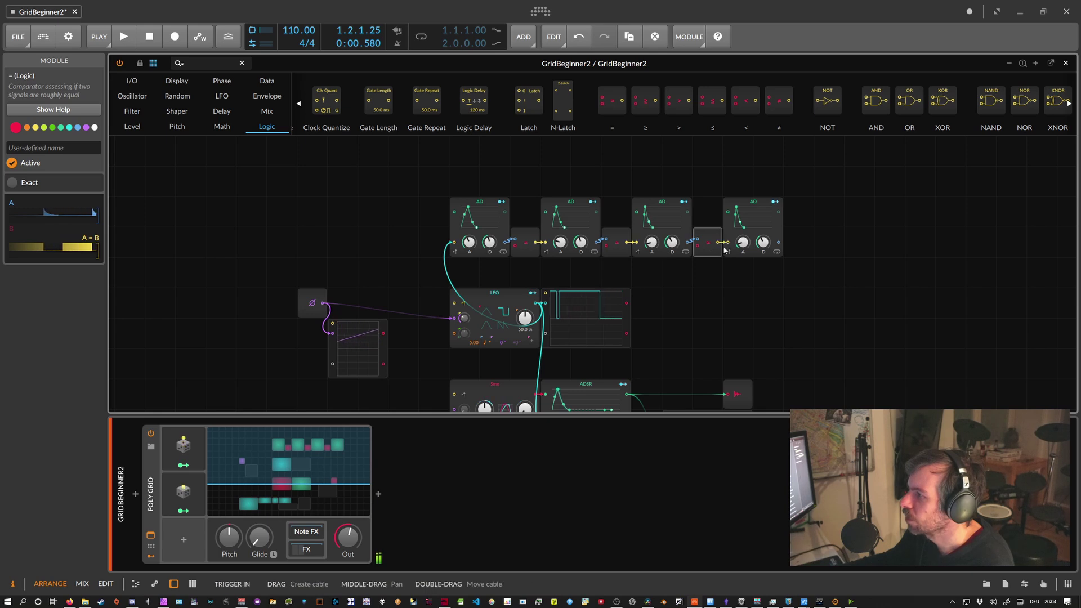
Set the third AD's attack to 16.6 ms and its decay to 417 ms.
{"action": "left_click_drag", "start_coordinate": [651, 243], "coordinate": [672, 246]}
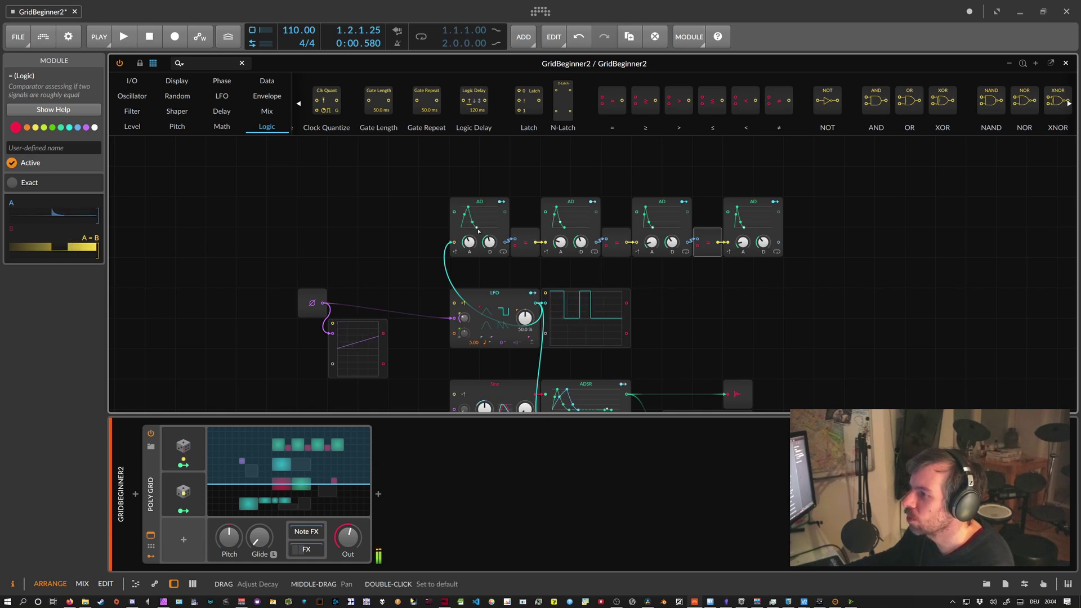
{"action": "left_click", "coordinate": [560, 221]}
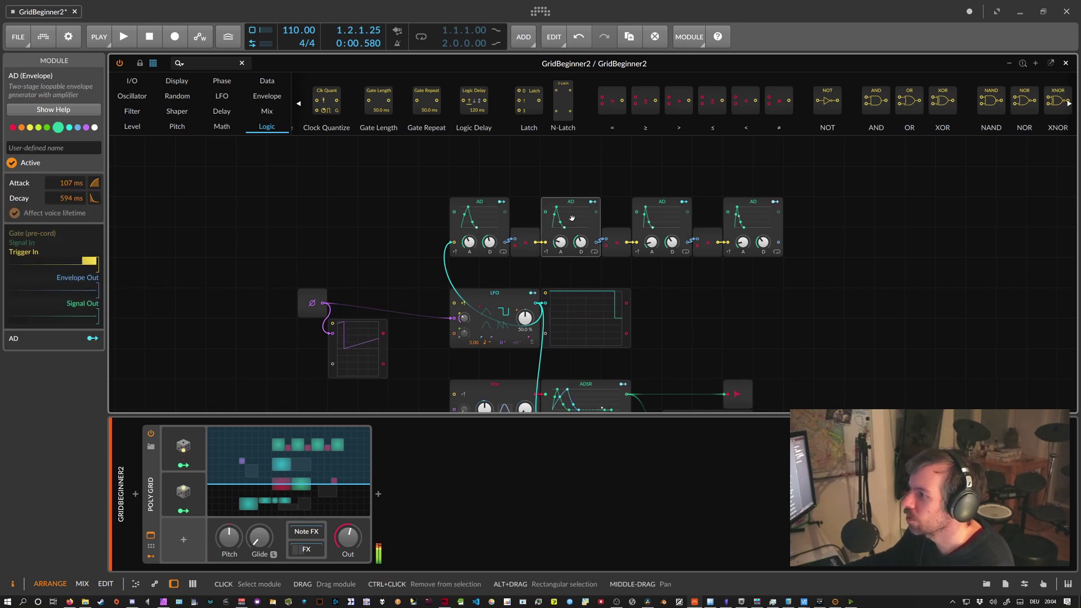
{"action": "left_click", "coordinate": [644, 211]}
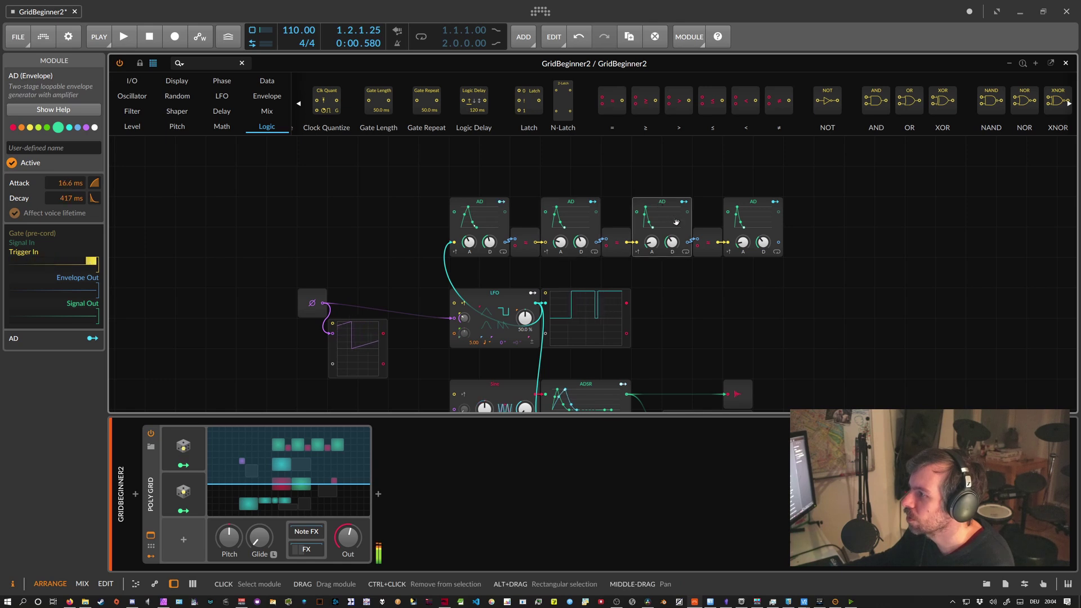
Set the fourth AD's attack to 35.4 ms and its decay to 344 ms.
{"action": "left_click", "coordinate": [739, 224]}
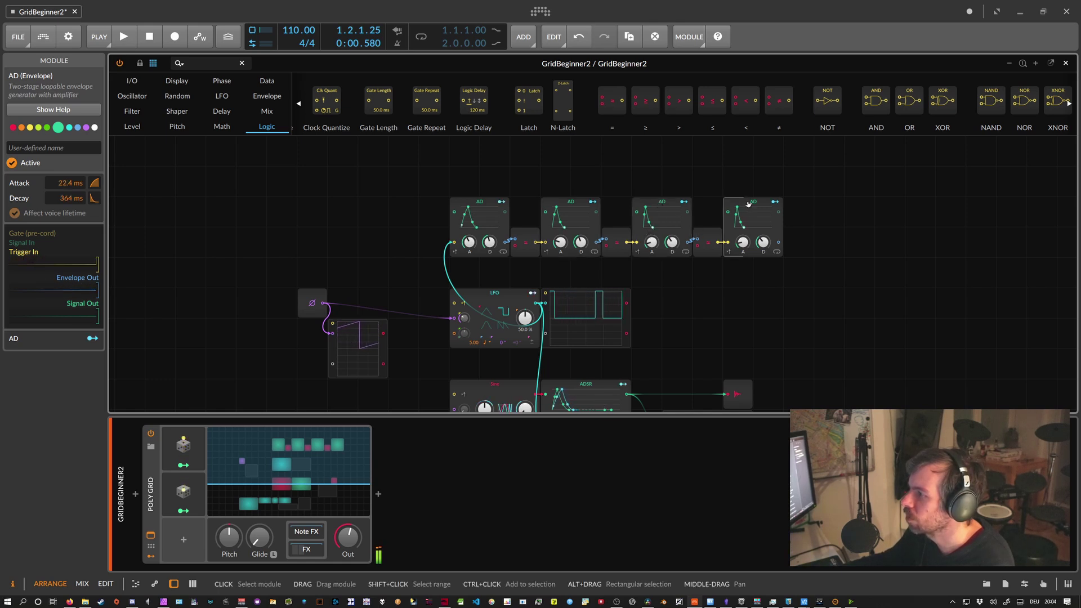
{"action": "left_click_drag", "start_coordinate": [745, 246], "coordinate": [745, 241]}
{"action": "left_click_drag", "start_coordinate": [763, 244], "coordinate": [747, 241]}
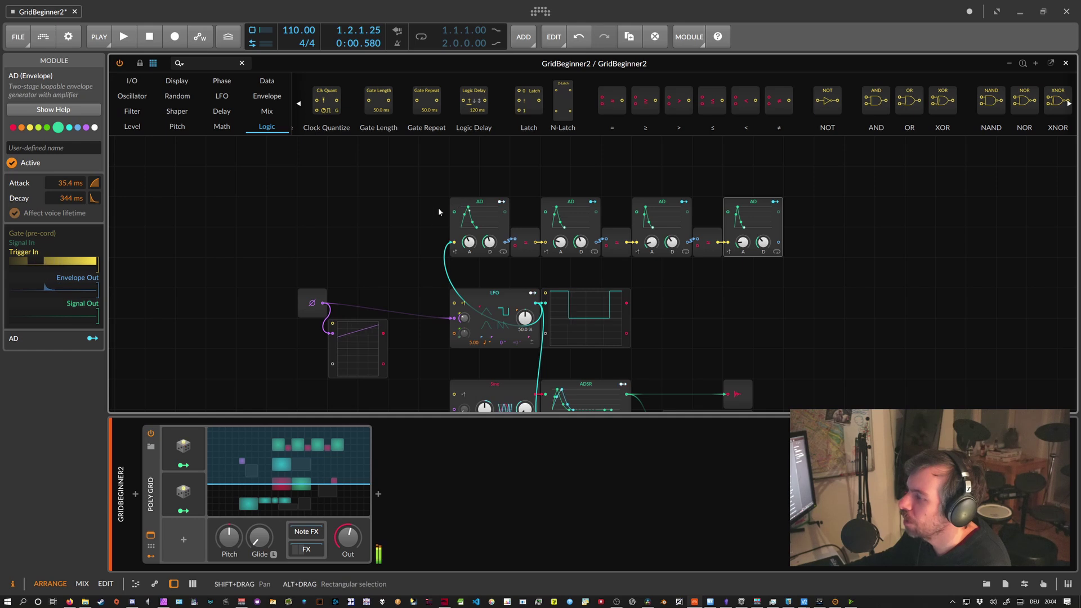
Set the third AD's attack to 35.4 ms.
{"action": "left_click_drag", "start_coordinate": [437, 213], "coordinate": [818, 238]}
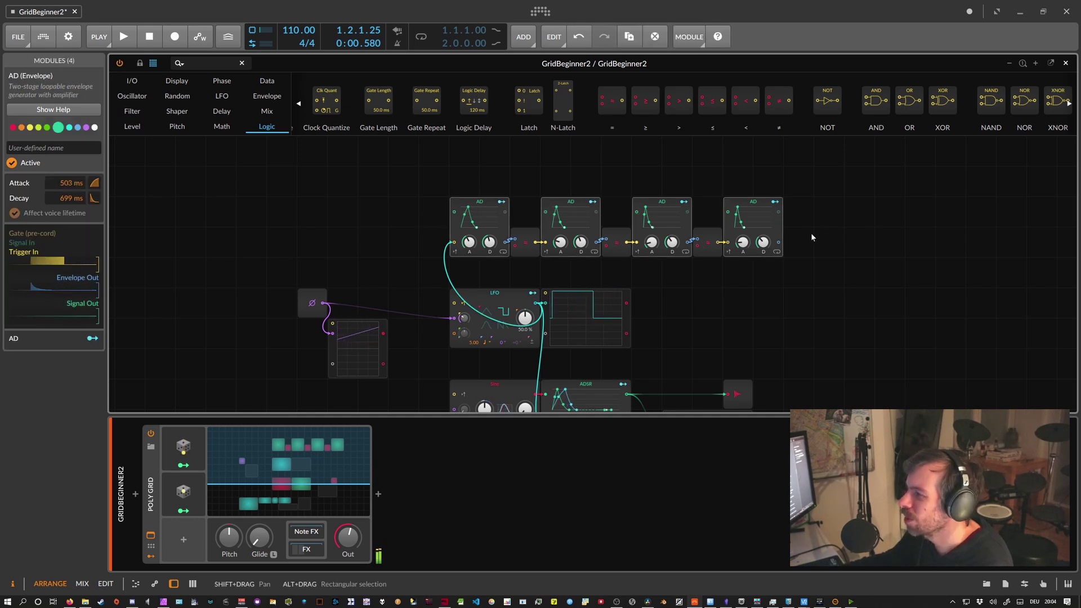
{"action": "left_click", "coordinate": [652, 243]}
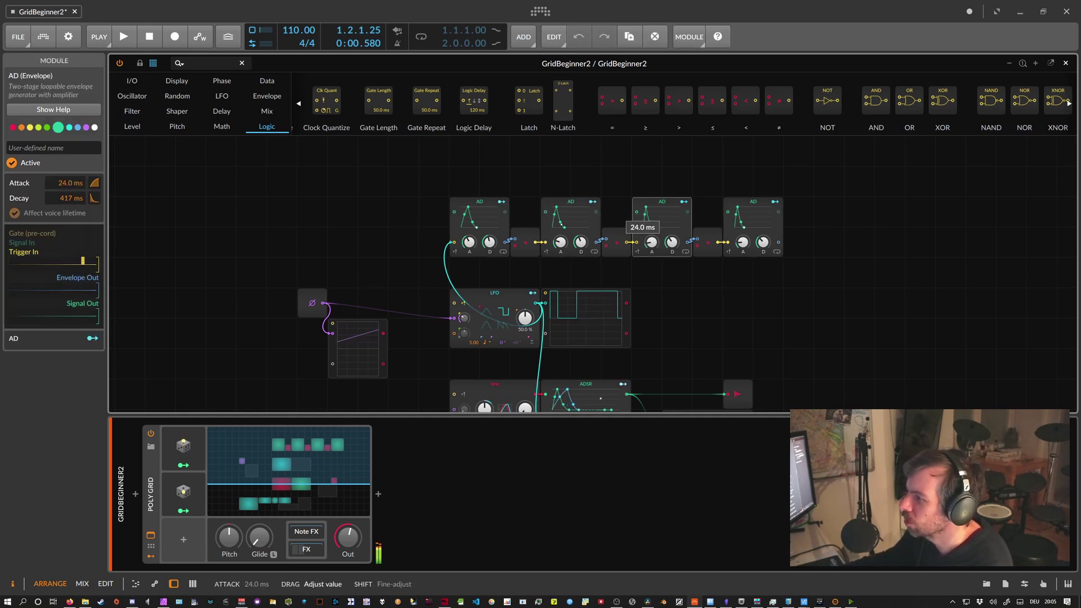
{"action": "left_click_drag", "start_coordinate": [652, 243], "coordinate": [652, 236]}
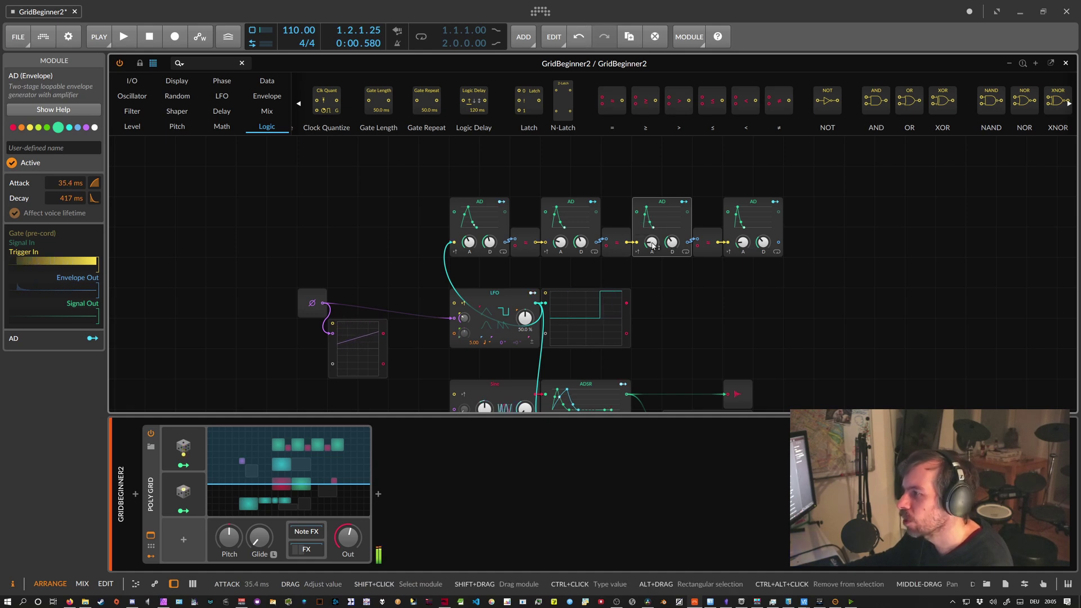
{"action": "left_click", "coordinate": [653, 245]}
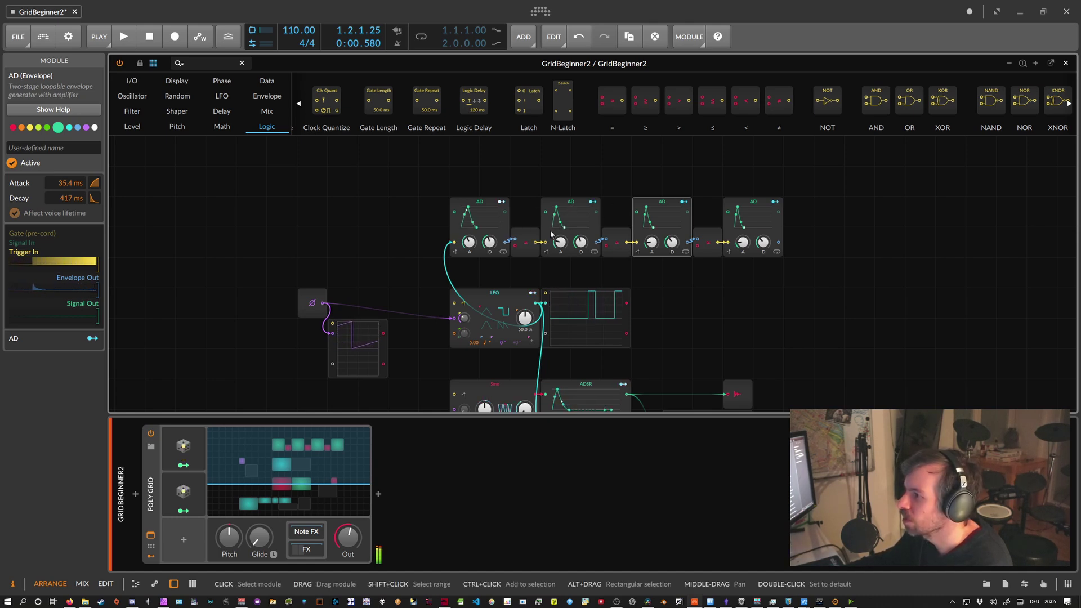
Retune the AD chain's envelope times, setting the second AD to 225 ms attack and 385 ms decay and the third's decay to 315 ms.
{"action": "left_click_drag", "start_coordinate": [489, 242], "coordinate": [489, 241]}
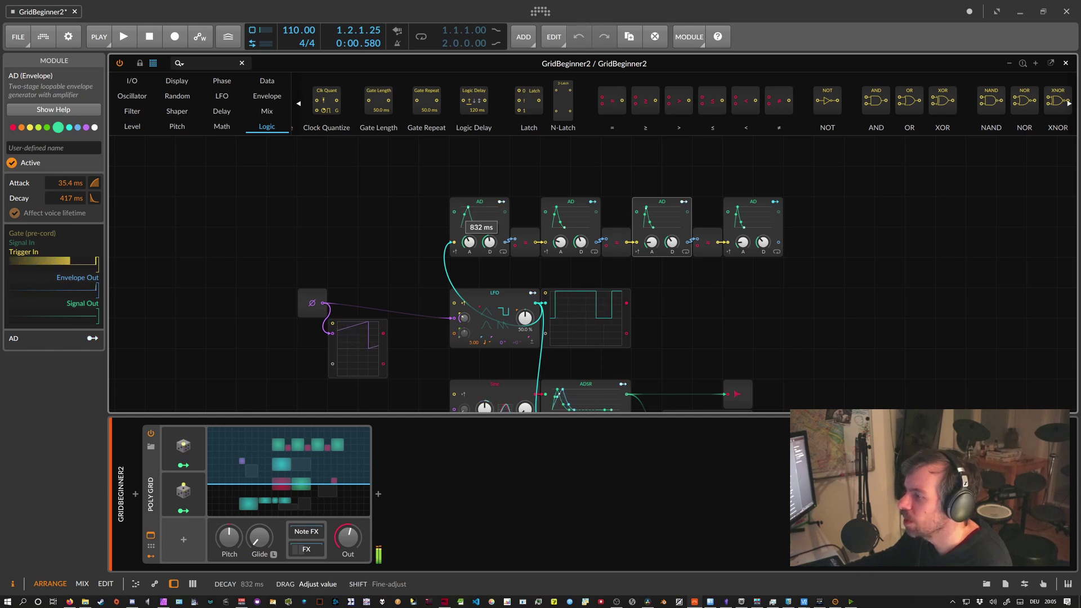
{"action": "left_click_drag", "start_coordinate": [465, 232], "coordinate": [490, 242]}
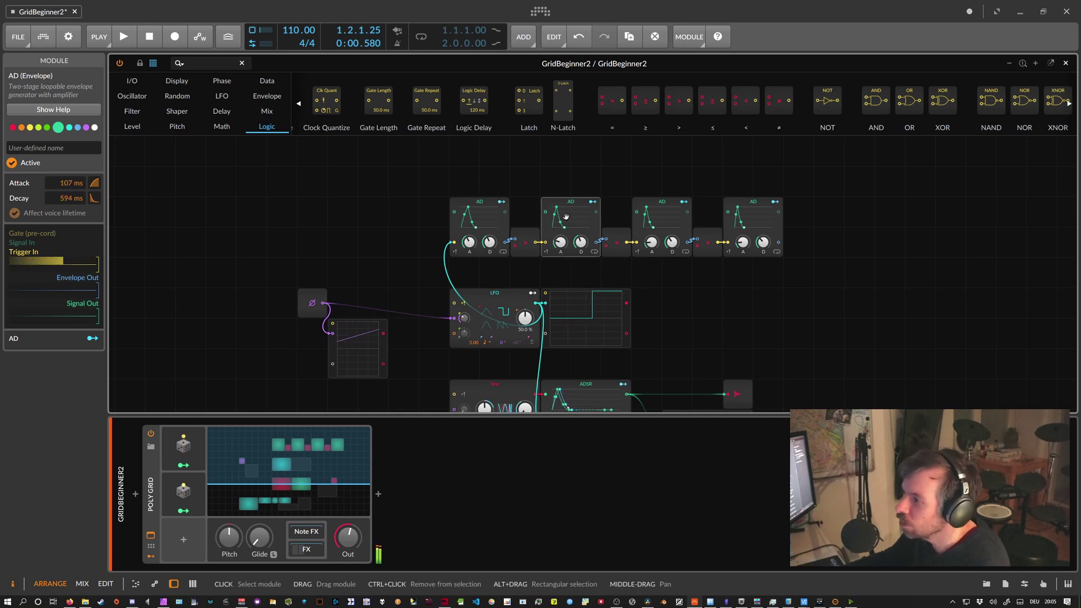
{"action": "left_click_drag", "start_coordinate": [566, 216], "coordinate": [560, 244]}
{"action": "left_click_drag", "start_coordinate": [651, 242], "coordinate": [672, 244]}
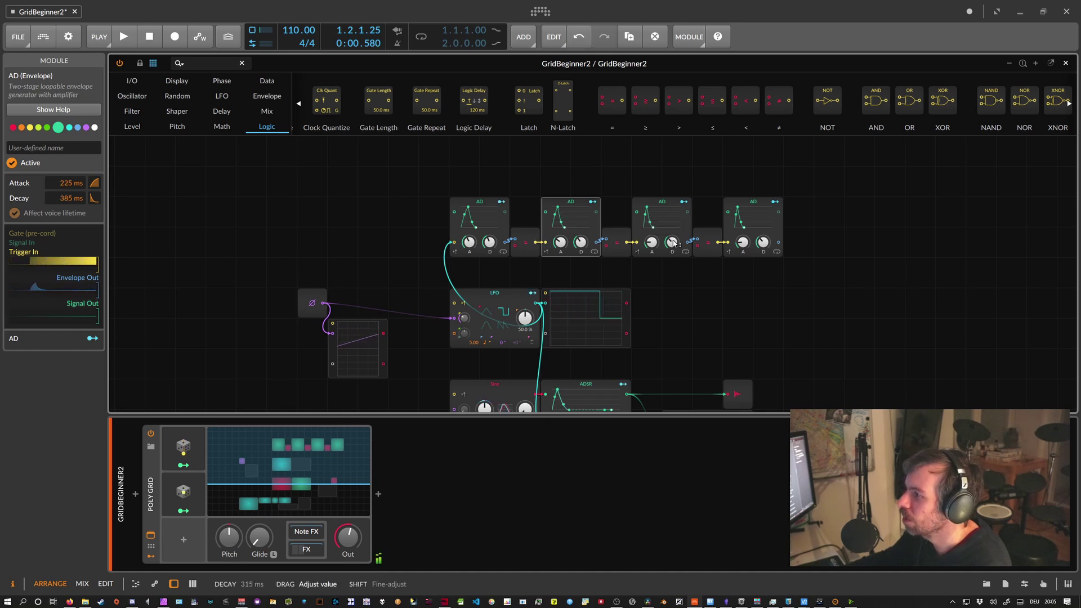
{"action": "left_click_drag", "start_coordinate": [743, 242], "coordinate": [743, 241]}
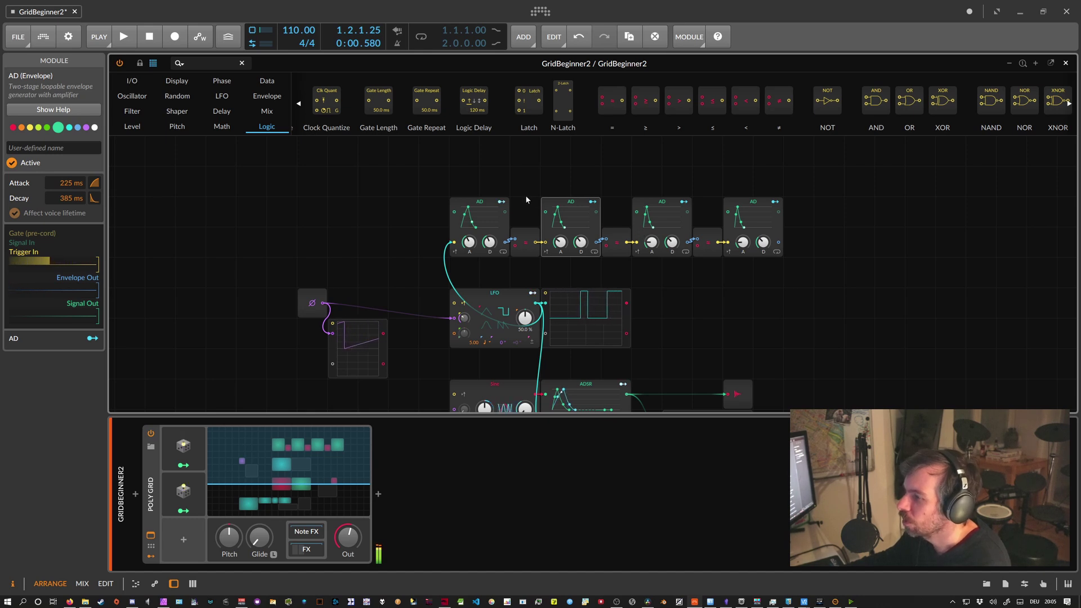
Map the second AD as a modulator of the Sine oscillator's Fold with an amount of +16.16.
{"action": "scroll", "coordinate": [510, 195], "scroll_direction": "down", "scroll_amount": 1}
{"action": "scroll", "coordinate": [509, 195], "scroll_direction": "up", "scroll_amount": 1}
{"action": "left_click", "coordinate": [592, 202]}
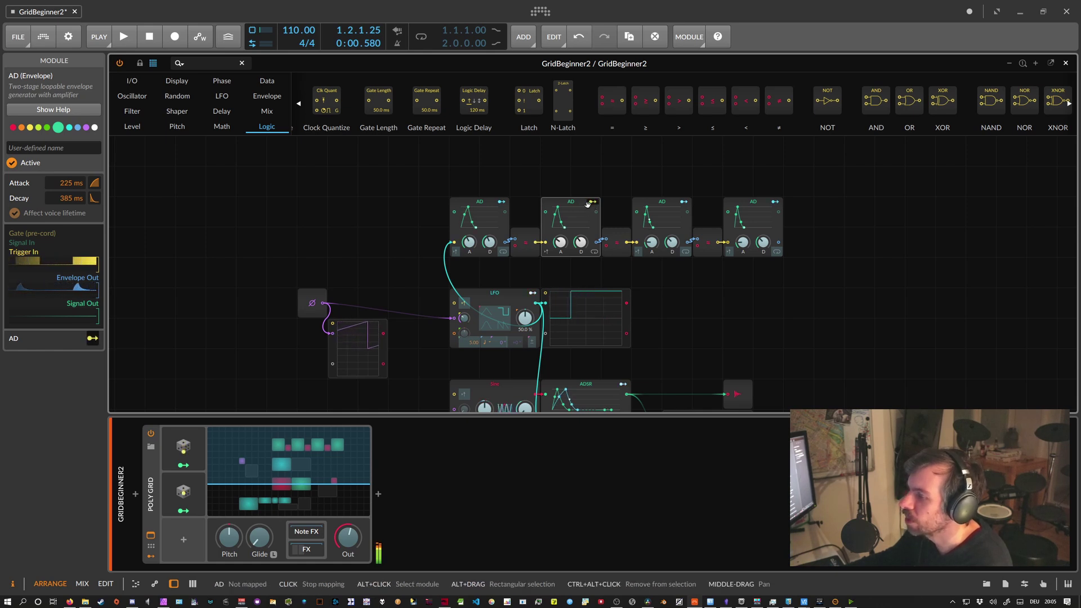
{"action": "scroll", "coordinate": [587, 202], "scroll_direction": "down", "scroll_amount": 2}
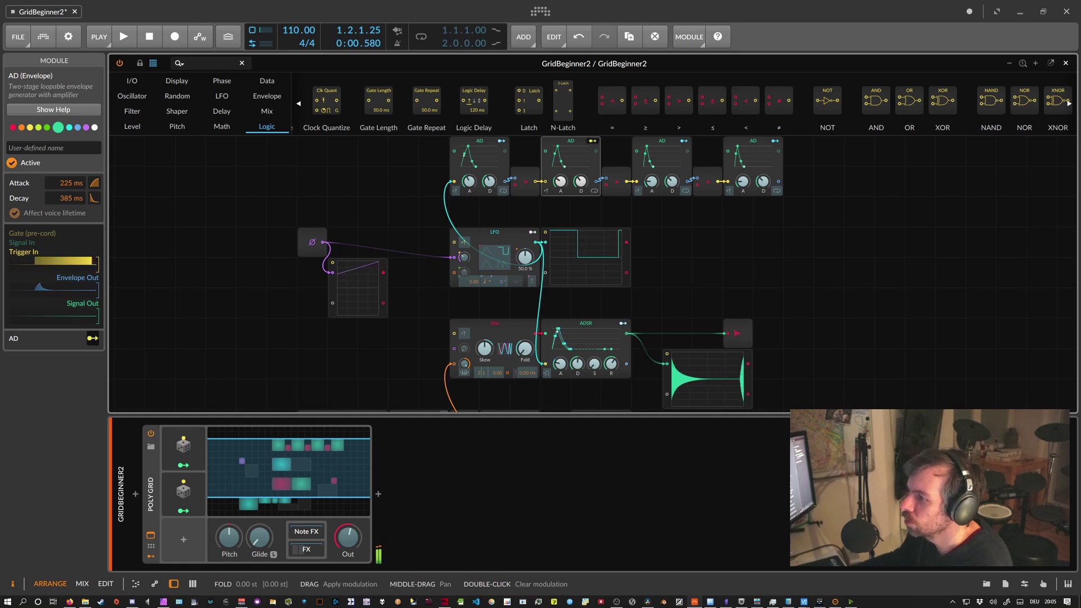
{"action": "left_click_drag", "start_coordinate": [525, 349], "coordinate": [525, 320]}
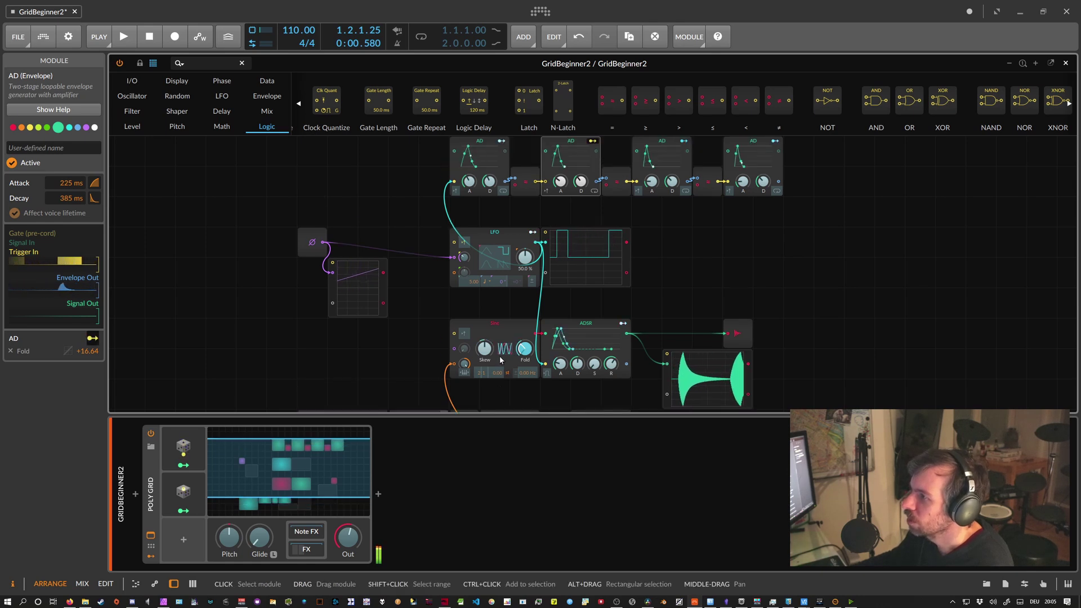
{"action": "scroll", "coordinate": [499, 356], "scroll_direction": "up", "scroll_amount": 1}
{"action": "left_click_drag", "start_coordinate": [524, 378], "coordinate": [525, 378]}
Map the third AD as a modulator of the Sine oscillator's Skew with a small positive amount.
{"action": "left_click", "coordinate": [684, 171]}
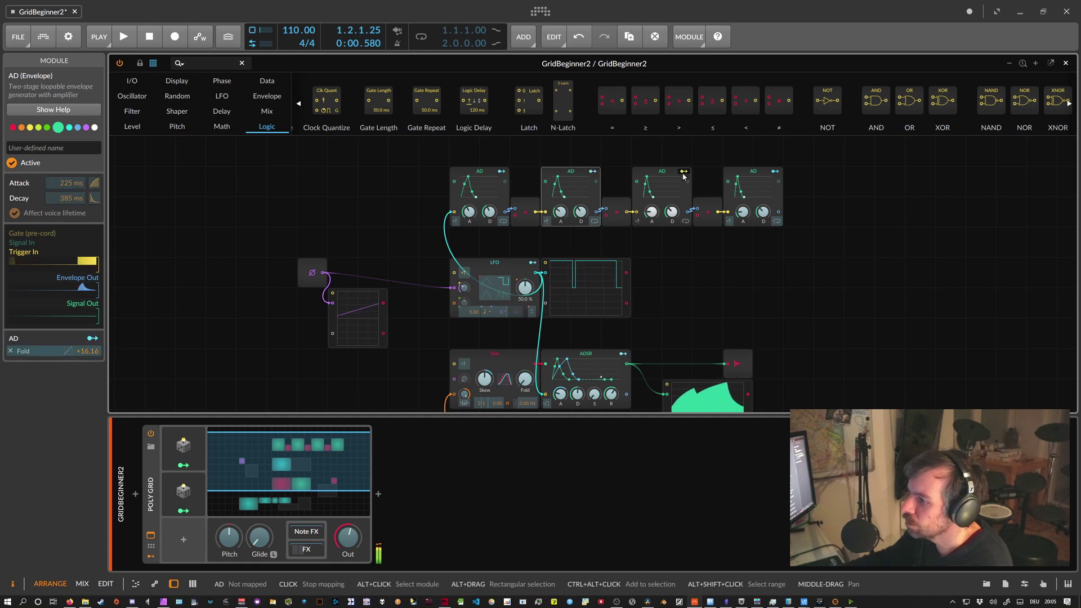
{"action": "scroll", "coordinate": [658, 203], "scroll_direction": "down", "scroll_amount": 2}
{"action": "left_click_drag", "start_coordinate": [484, 318], "coordinate": [484, 313]}
Activate the fourth AD's modulation output for mapping to a parameter of another module.
{"action": "scroll", "coordinate": [607, 245], "scroll_direction": "up", "scroll_amount": 2}
{"action": "left_click", "coordinate": [775, 172]}
{"action": "scroll", "coordinate": [559, 288], "scroll_direction": "down", "scroll_amount": 3}
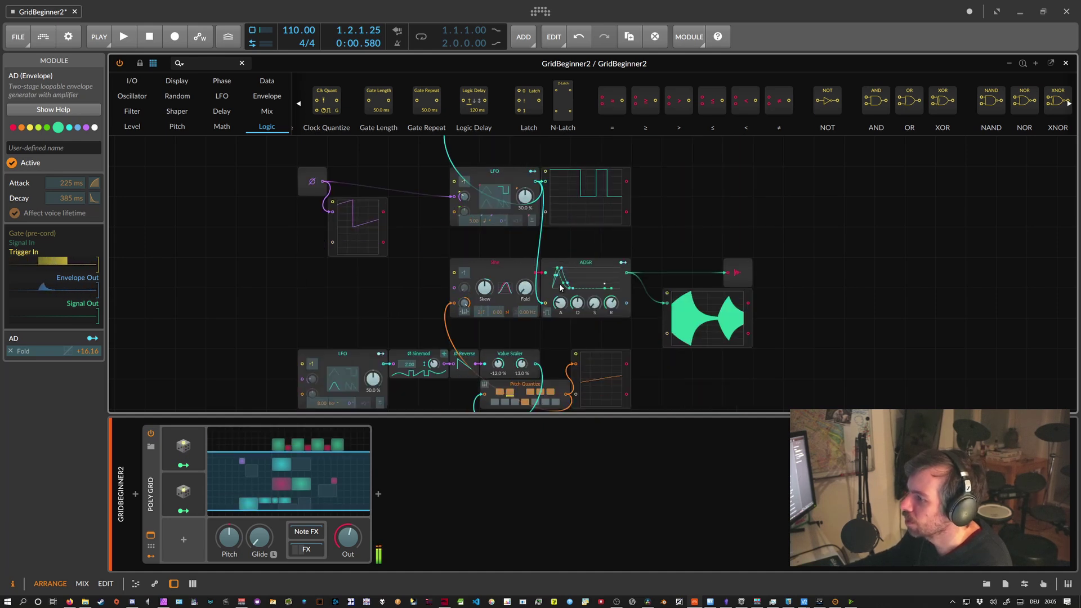
{"action": "scroll", "coordinate": [560, 287], "scroll_direction": "down", "scroll_amount": 1}
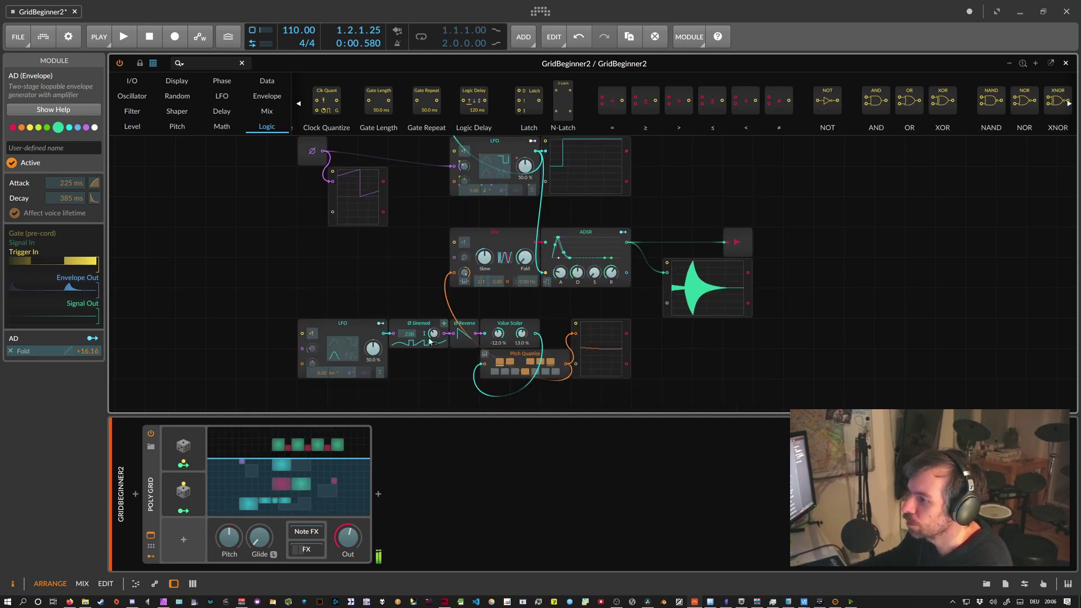
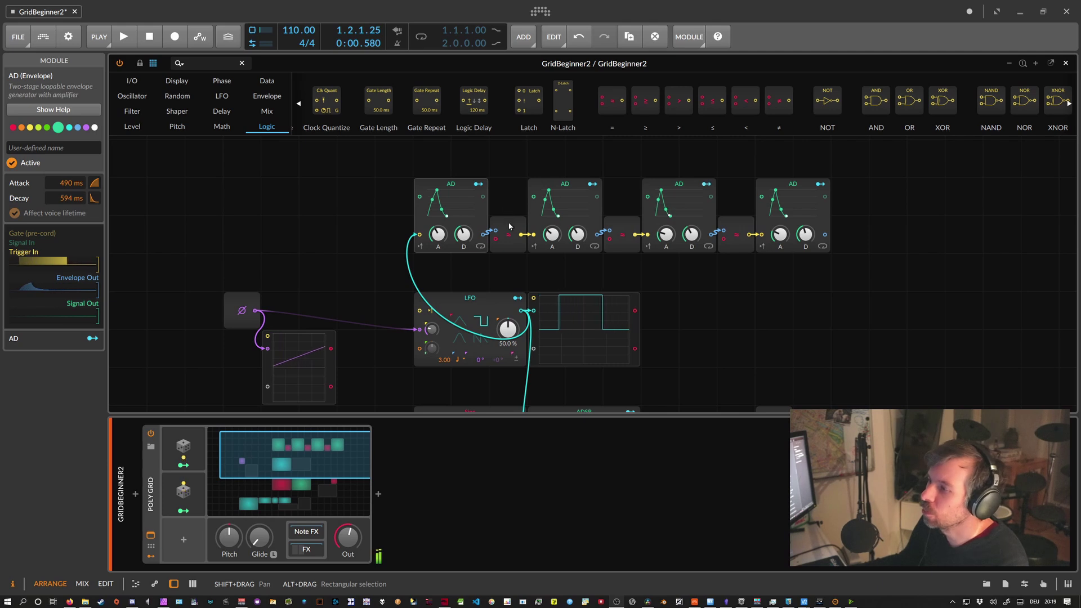
Insert a Clock Quantize between the first comparison module and the second AD, routing the comparison's trigger through it to the AD.
{"action": "mouse_move", "coordinate": [508, 221]}
{"action": "left_mouse_down"}
{"action": "mouse_move", "coordinate": [508, 183]}
{"action": "mouse_move", "coordinate": [507, 234]}
{"action": "left_mouse_up"}
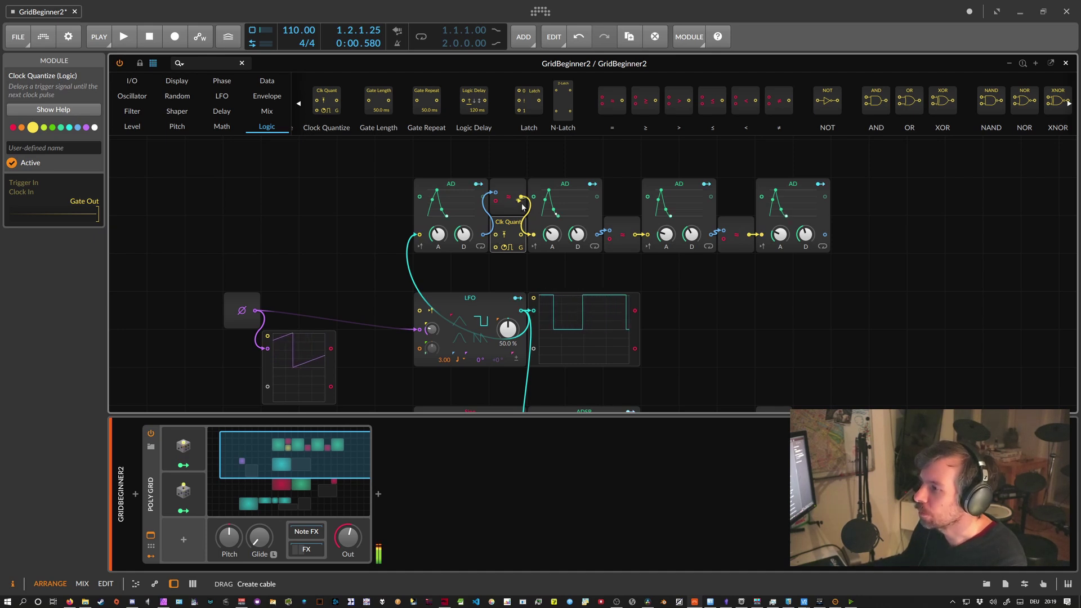
{"action": "left_click_drag", "start_coordinate": [503, 233], "coordinate": [517, 222]}
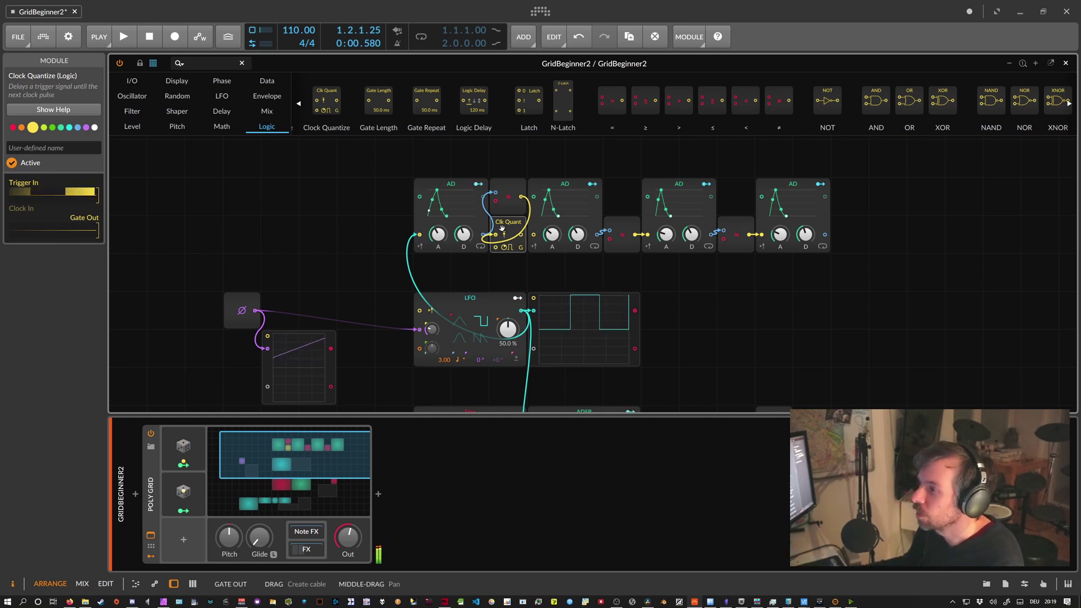
{"action": "left_click_drag", "start_coordinate": [521, 234], "coordinate": [533, 234]}
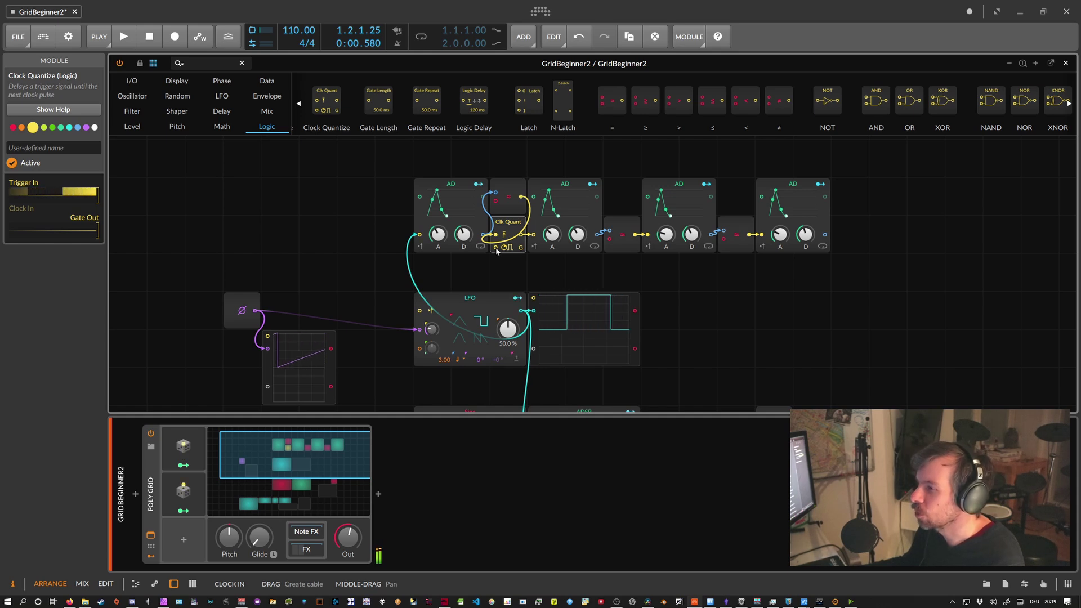
Add a Gates module before the first AD, connect its output to the Clock Quantize's clock input, and select the Clock Quantize.
{"action": "left_click", "coordinate": [203, 63]}
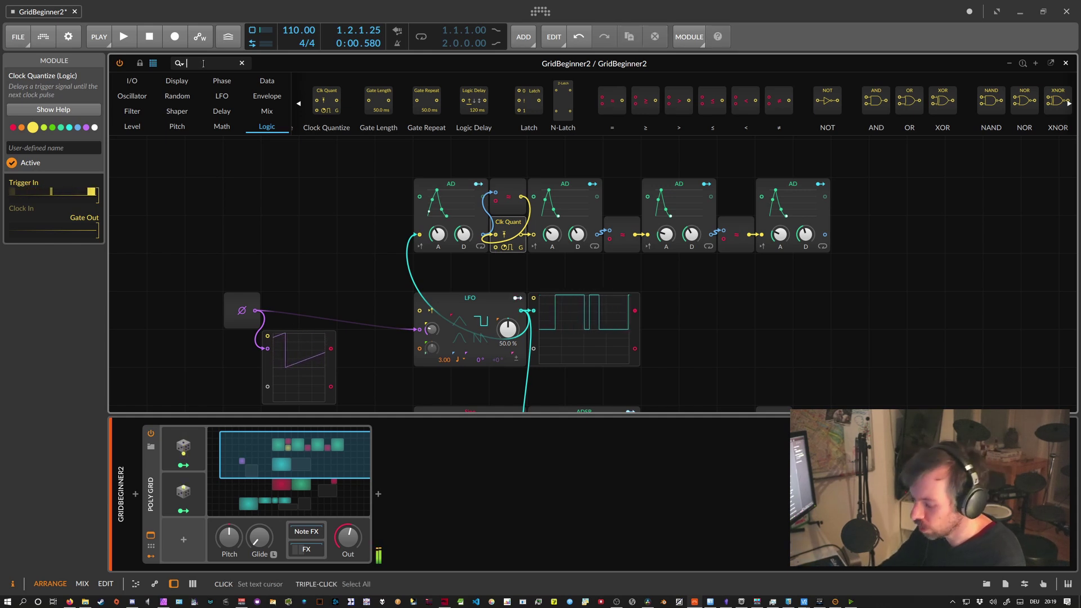
{"action": "type", "text": "gate"}
{"action": "left_click_drag", "start_coordinate": [319, 101], "coordinate": [271, 247]}
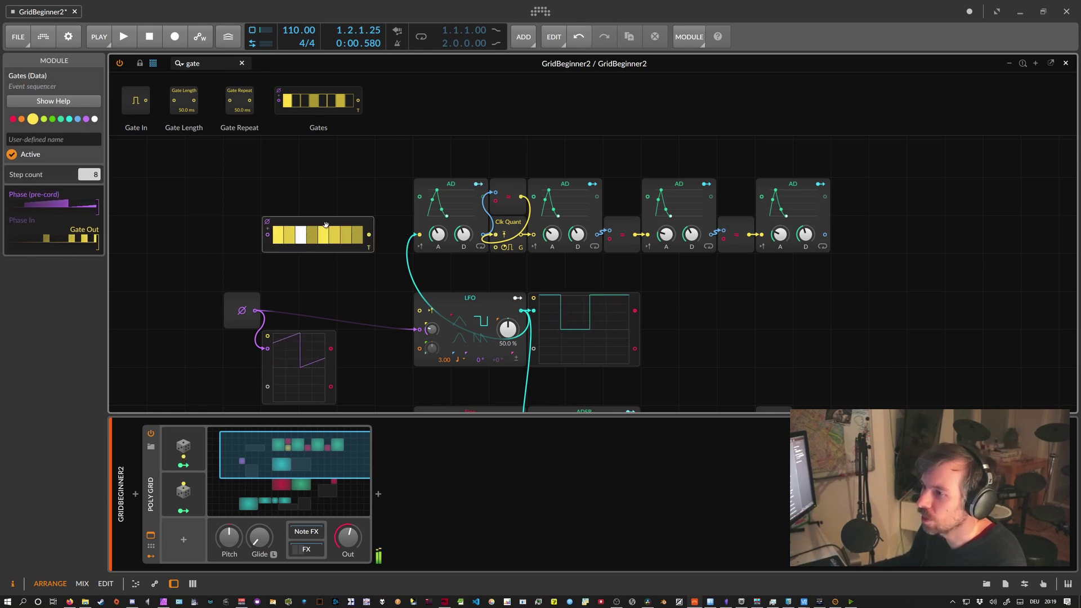
{"action": "left_click_drag", "start_coordinate": [369, 234], "coordinate": [496, 247]}
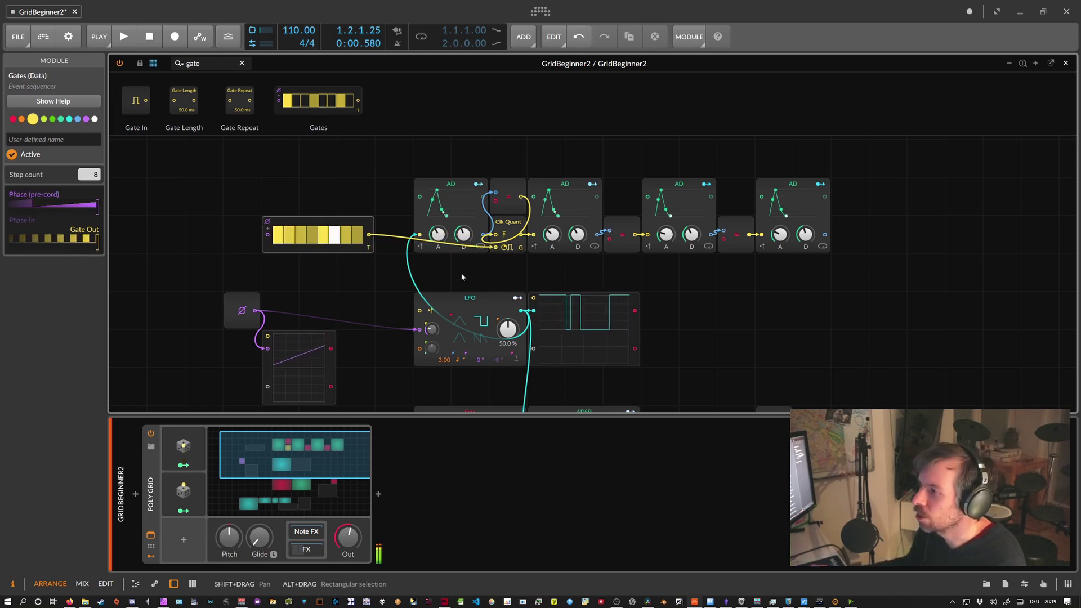
{"action": "left_click", "coordinate": [503, 243]}
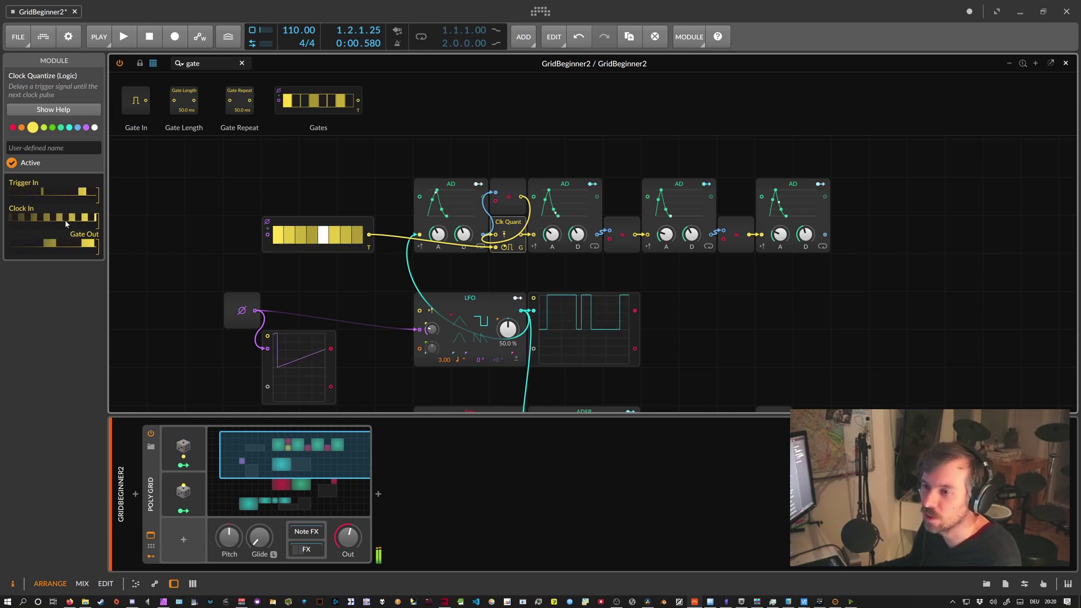
Set the Gates step count to 16, enable the steps in its second half, and view the Clock Quantize's signals.
{"action": "left_click", "coordinate": [315, 222]}
{"action": "left_click_drag", "start_coordinate": [90, 174], "coordinate": [90, 143]}
{"action": "left_click_drag", "start_coordinate": [314, 227], "coordinate": [360, 230]}
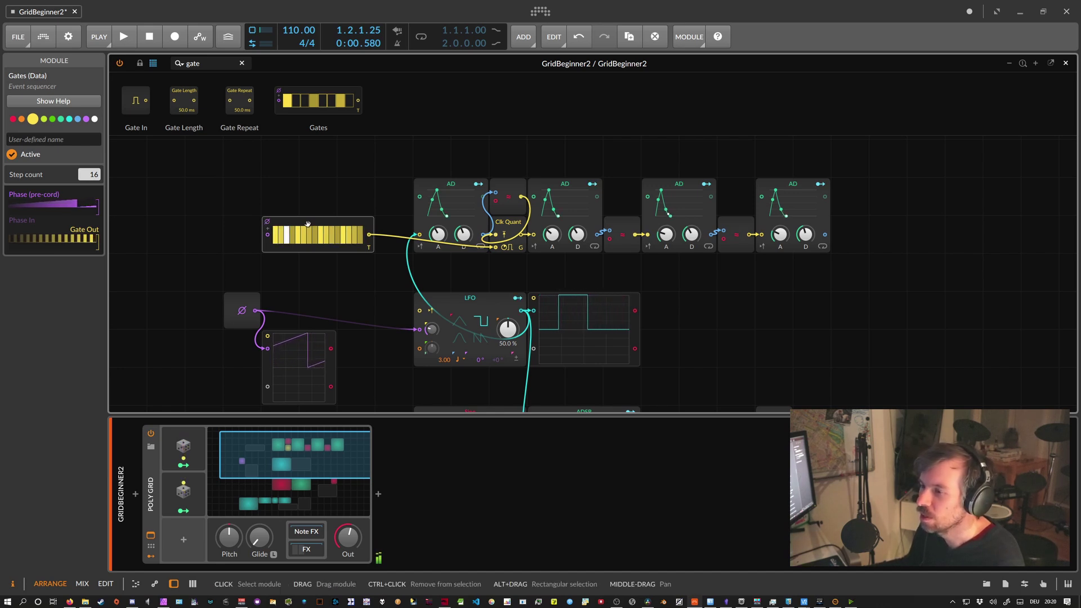
{"action": "left_click", "coordinate": [514, 227]}
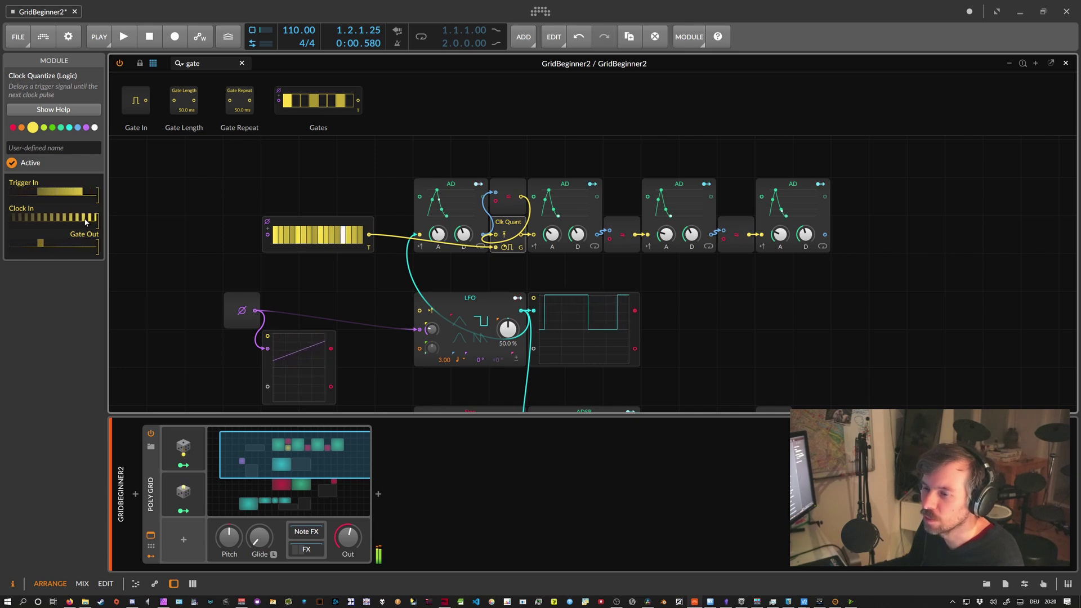
Set the Gates step count to 4 and view the Clock Quantize's signals.
{"action": "left_click", "coordinate": [316, 222]}
{"action": "left_click_drag", "start_coordinate": [89, 174], "coordinate": [89, 218]}
{"action": "left_click", "coordinate": [507, 222]}
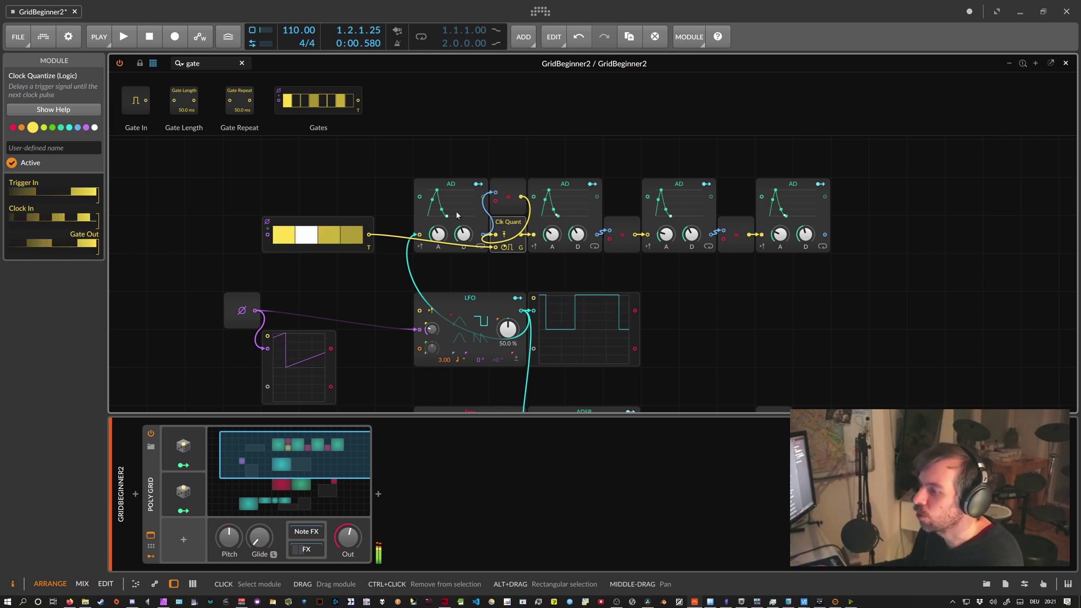
Move Gates right beside the first AD and shift the other two comparison modules up one slot to free the space below.
{"action": "left_click_drag", "start_coordinate": [358, 223], "coordinate": [395, 224]}
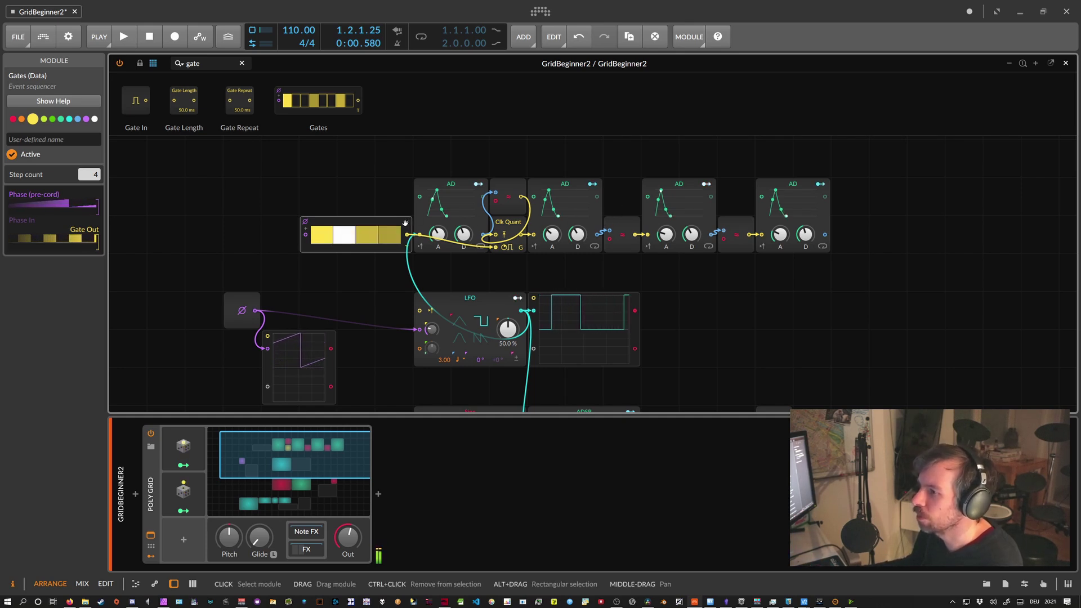
{"action": "left_click_drag", "start_coordinate": [627, 227], "coordinate": [628, 190]}
{"action": "left_click_drag", "start_coordinate": [735, 228], "coordinate": [735, 190]}
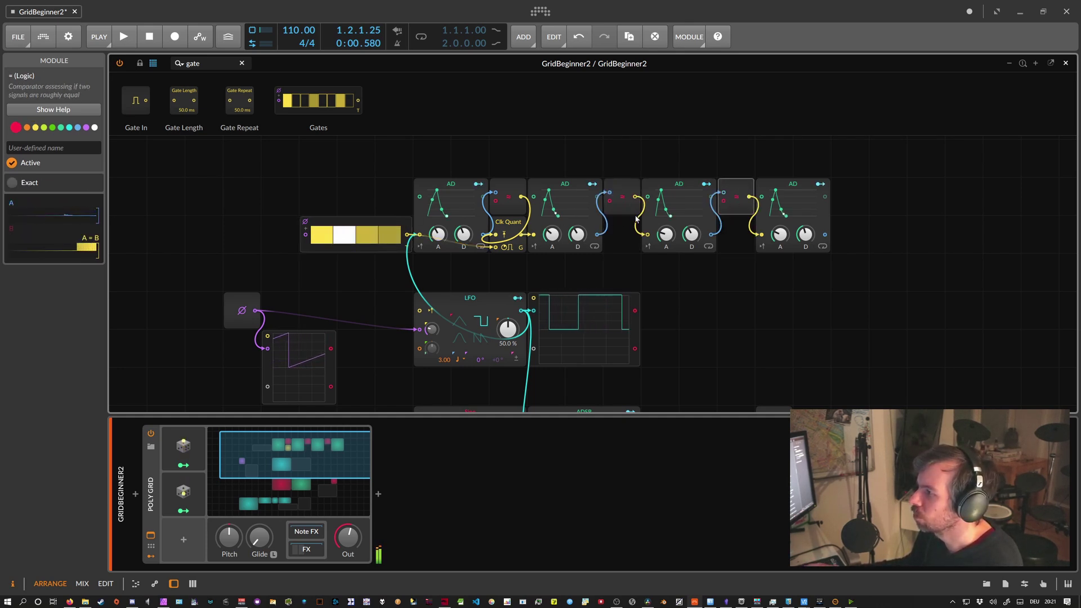
Paste a copy of Clock Quantize below each of the other two comparison modules, between the second, third and fourth ADs.
{"action": "left_click", "coordinate": [607, 234]}
{"action": "key", "text": "ctrl+v"}
{"action": "left_click", "coordinate": [740, 238]}
{"action": "key", "text": "ctrl+v"}
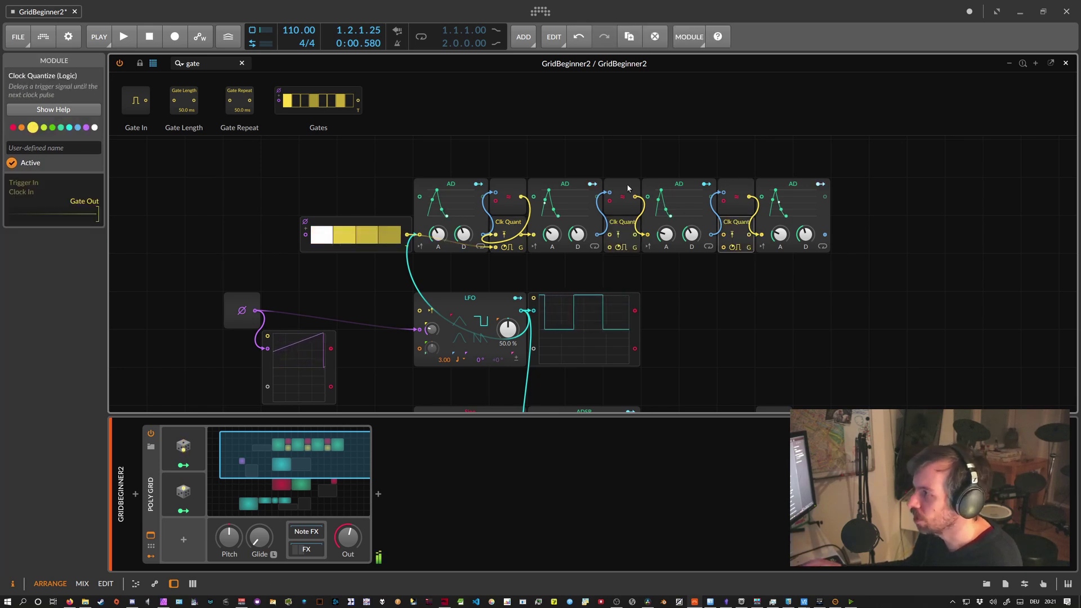
Wire the two comparison outputs into the new Clock Quantize trigger inputs and the Gates output into their clock inputs.
{"action": "left_click_drag", "start_coordinate": [635, 197], "coordinate": [610, 235]}
{"action": "left_click_drag", "start_coordinate": [749, 196], "coordinate": [724, 234]}
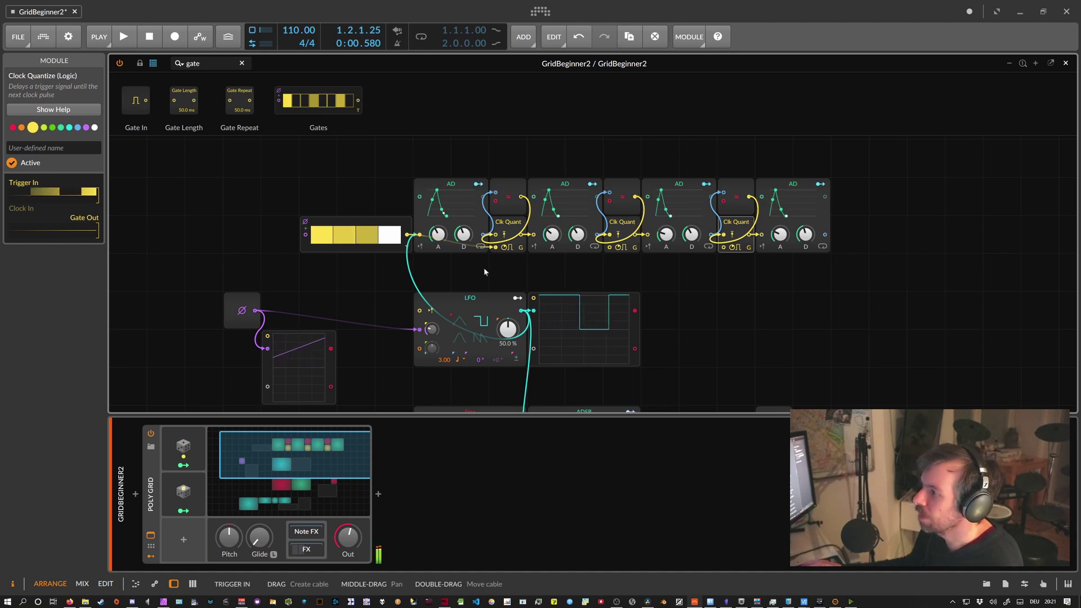
{"action": "left_click_drag", "start_coordinate": [408, 238], "coordinate": [724, 247]}
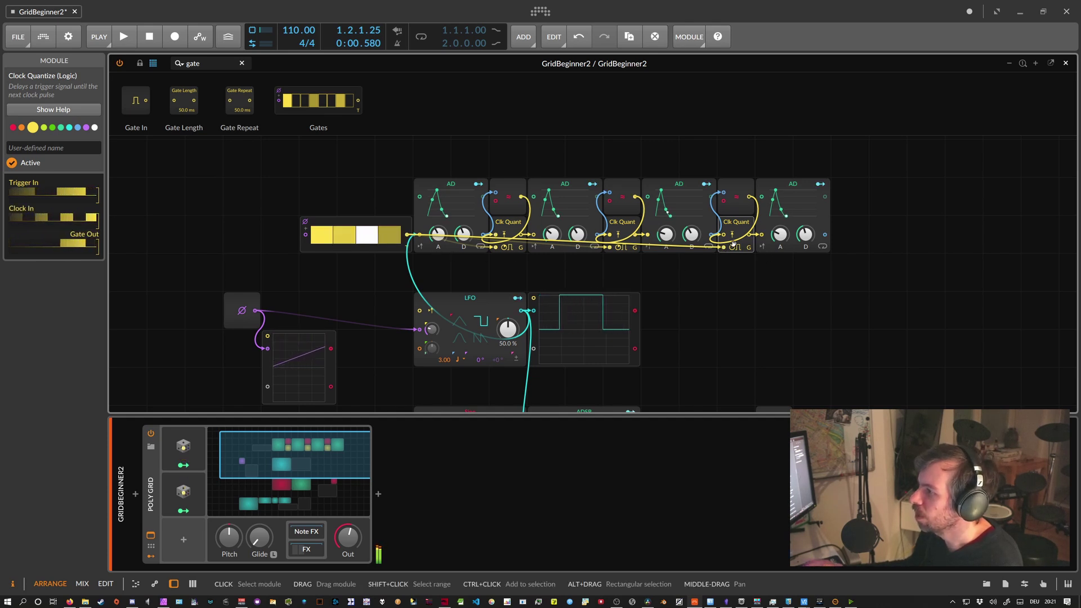
Set the second AD to 33.3 ms attack and 652 ms decay, and the third to 47.3 ms attack and 429 ms decay.
{"action": "left_click_drag", "start_coordinate": [671, 236], "coordinate": [692, 241]}
{"action": "left_click_drag", "start_coordinate": [578, 235], "coordinate": [578, 242]}
{"action": "left_click_drag", "start_coordinate": [553, 234], "coordinate": [551, 234]}
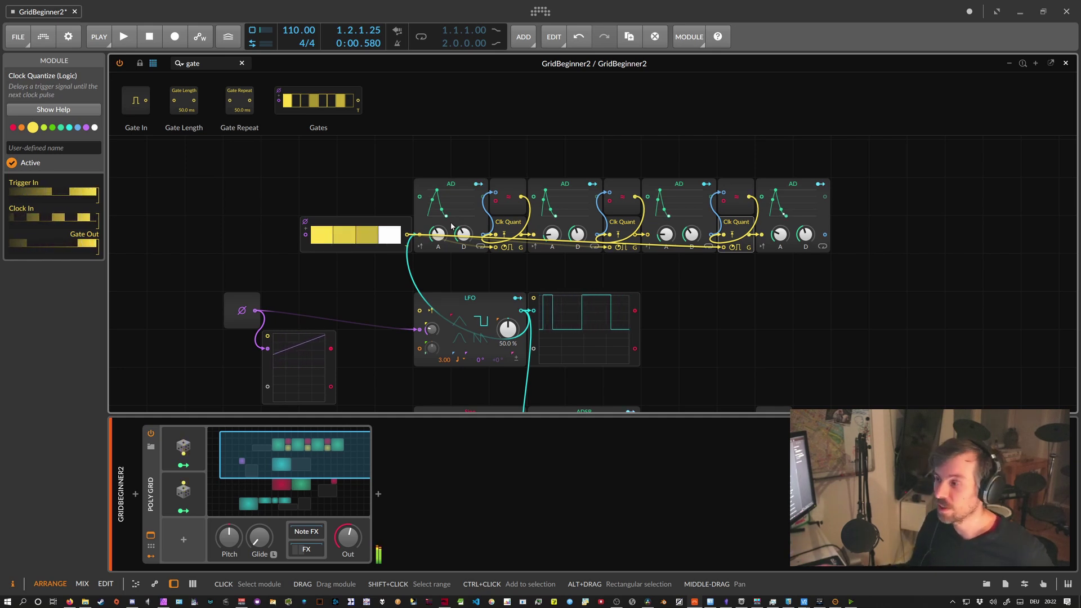
Select the whole AD chain, switch the selection to Gates, and set its step count to 16.
{"action": "left_click_drag", "start_coordinate": [851, 200], "coordinate": [462, 201]}
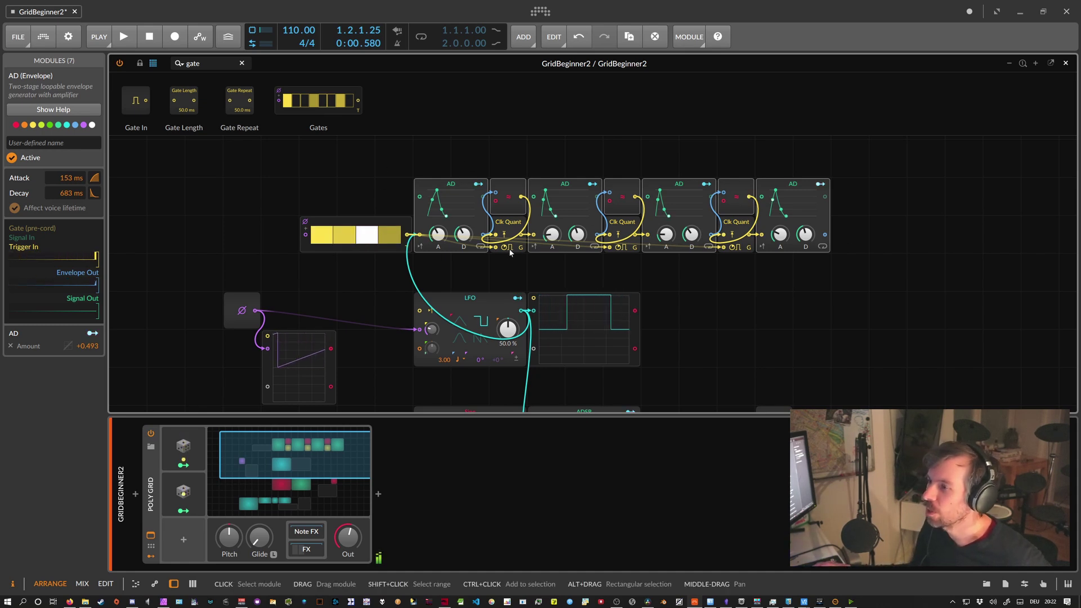
{"action": "left_click", "coordinate": [356, 222]}
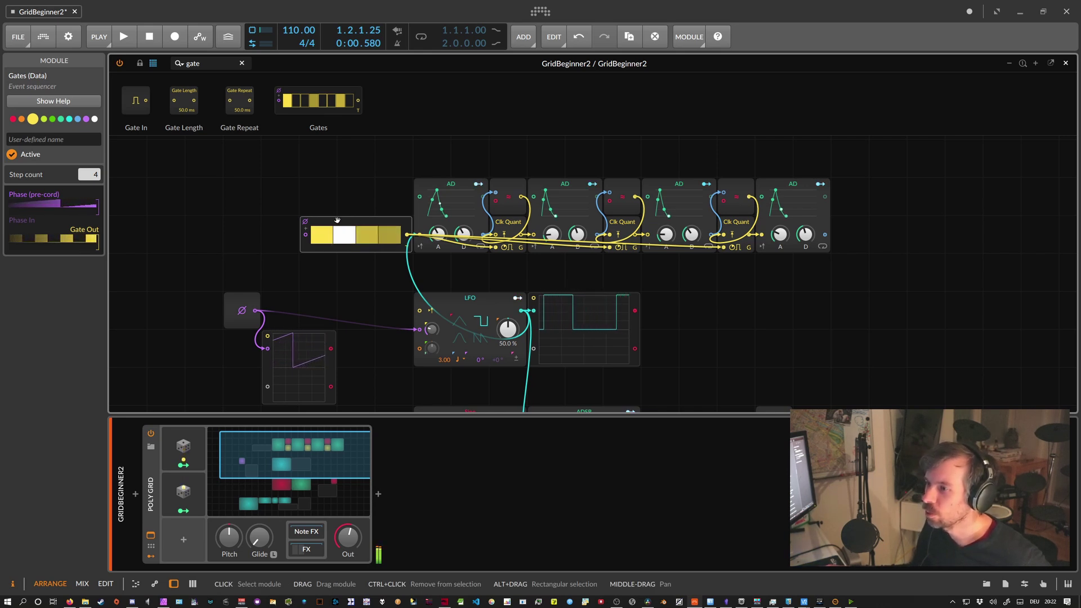
{"action": "left_click_drag", "start_coordinate": [90, 174], "coordinate": [90, 156]}
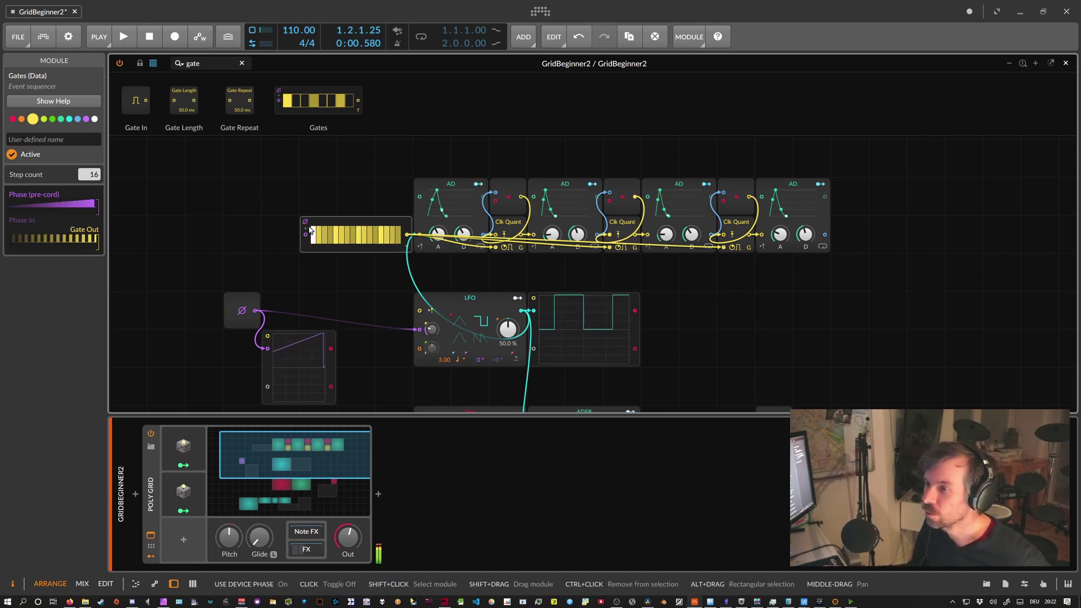
Find the Phase In module and place it in the free space before Gates.
{"action": "left_click", "coordinate": [208, 66]}
{"action": "type", "text": "phas"}
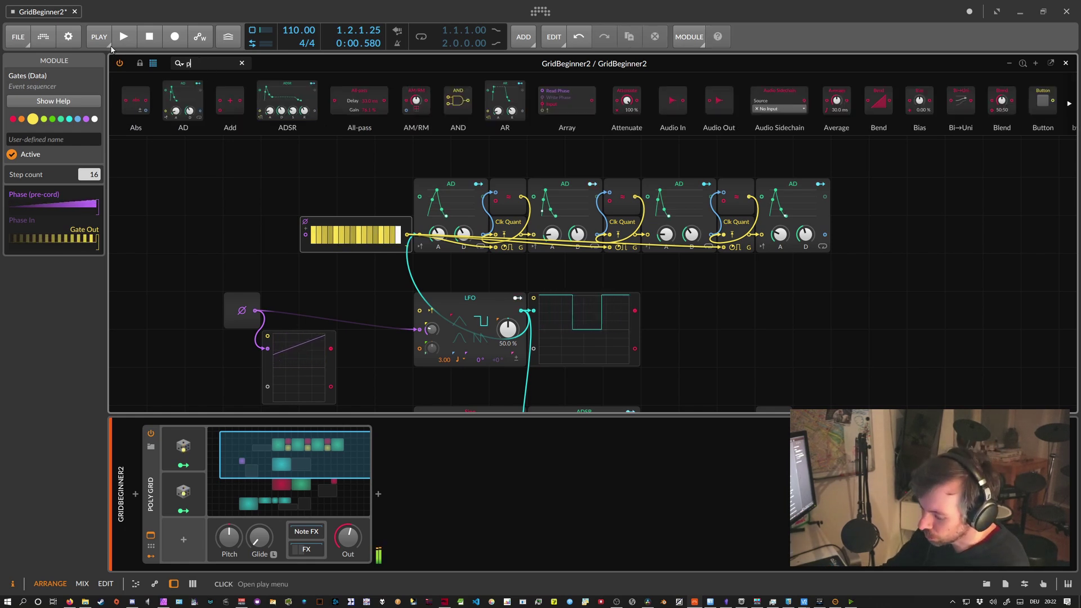
{"action": "left_click_drag", "start_coordinate": [279, 104], "coordinate": [243, 234]}
Insert a Ø Pinch module between Phase In and Gates and adjust its pinch amount to -0.53.
{"action": "left_click", "coordinate": [196, 63]}
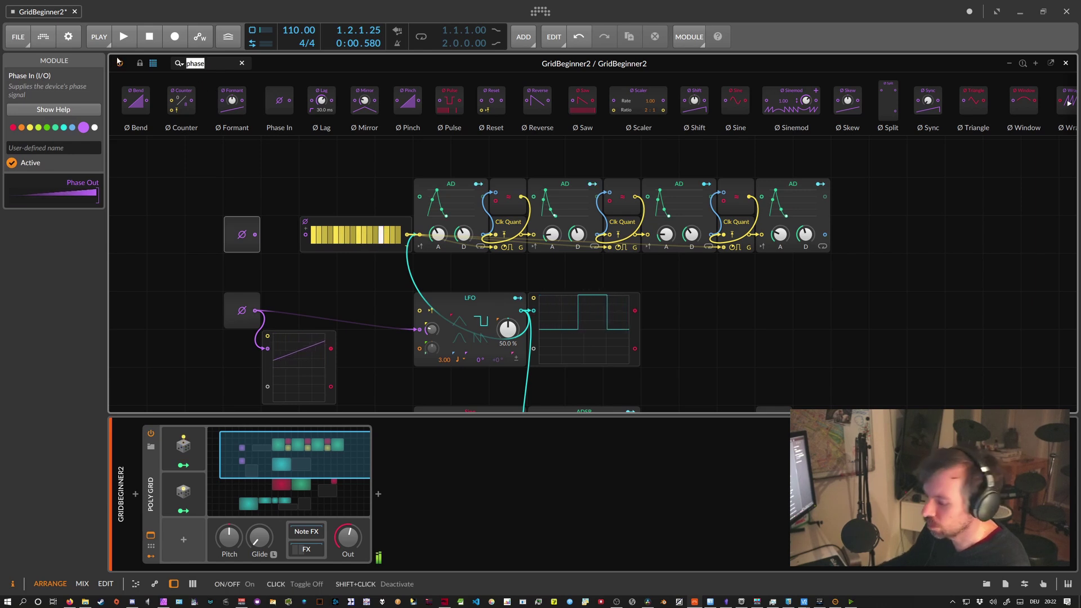
{"action": "type", "text": "pinch"}
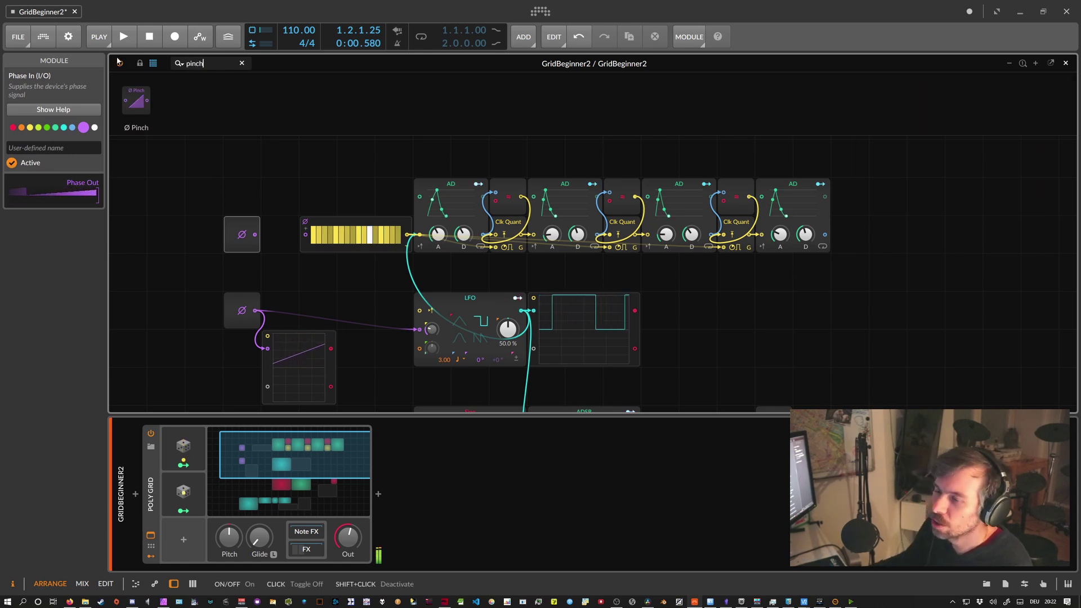
{"action": "left_click_drag", "start_coordinate": [136, 99], "coordinate": [280, 248]}
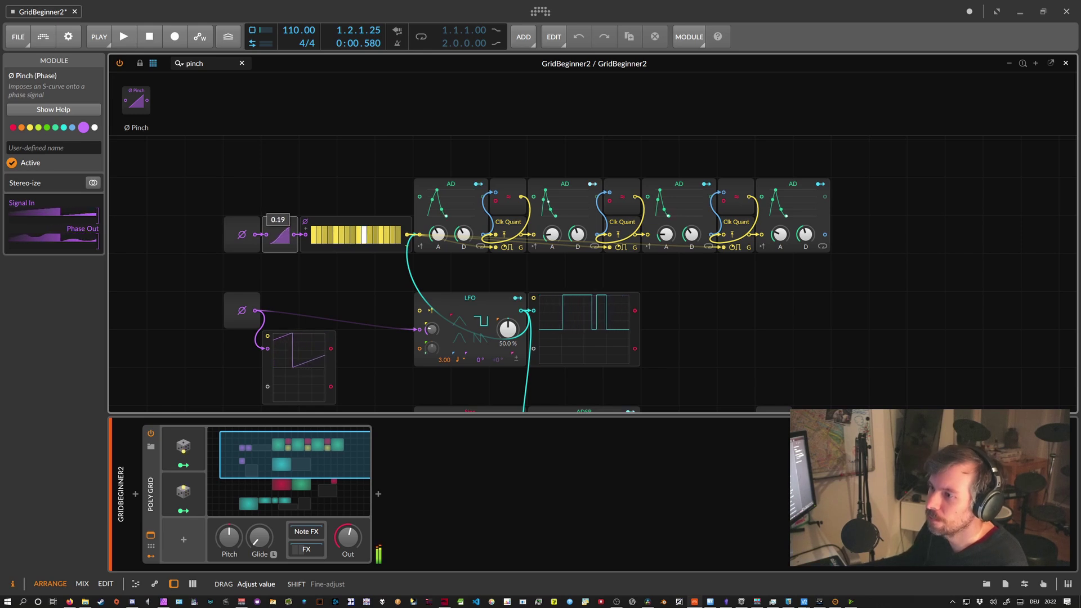
{"action": "left_click_drag", "start_coordinate": [280, 248], "coordinate": [277, 243]}
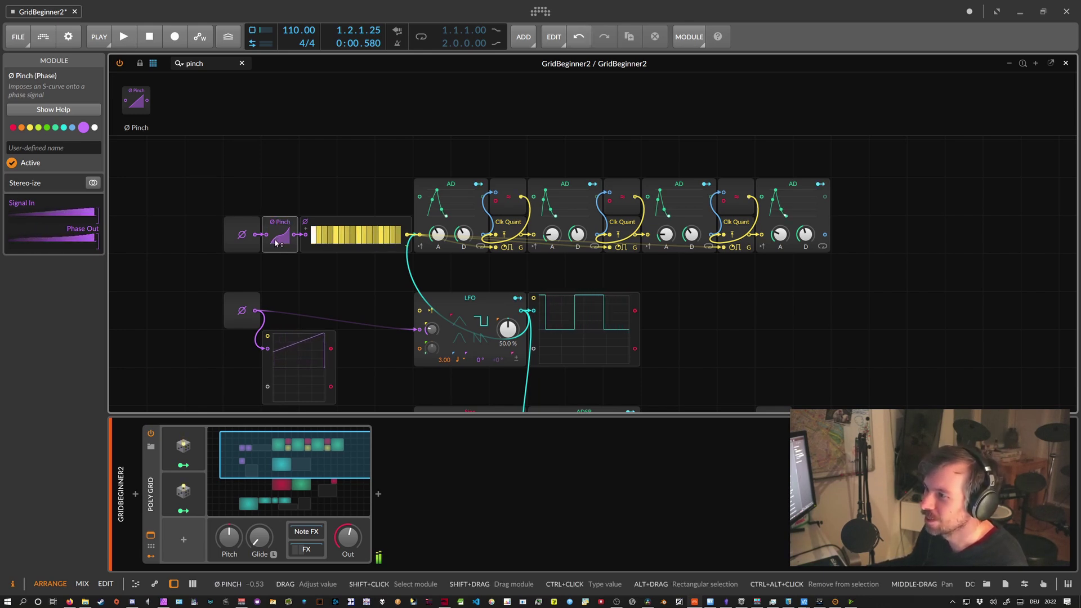
Delete the Ø Pinch and Phase In modules in front of Gates.
{"action": "left_click", "coordinate": [281, 224]}
{"action": "key", "text": "Delete"}
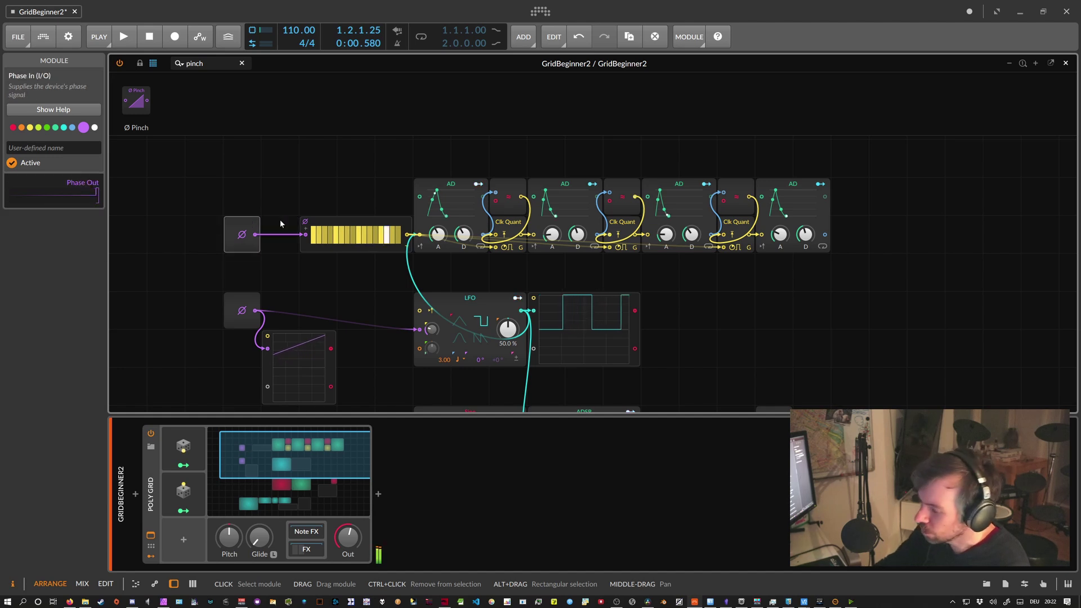
{"action": "left_click", "coordinate": [244, 228]}
{"action": "key", "text": "Delete"}
Examine the settings of Gates and the envelope times and modulation targets of each of the four ADs in turn.
{"action": "left_click", "coordinate": [346, 225]}
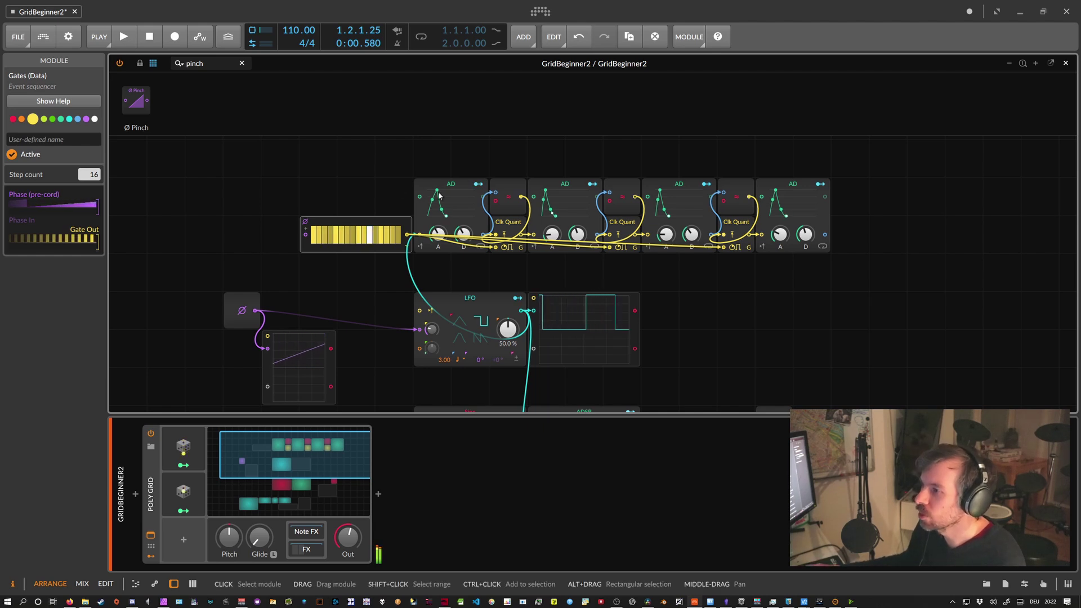
{"action": "left_click", "coordinate": [427, 208]}
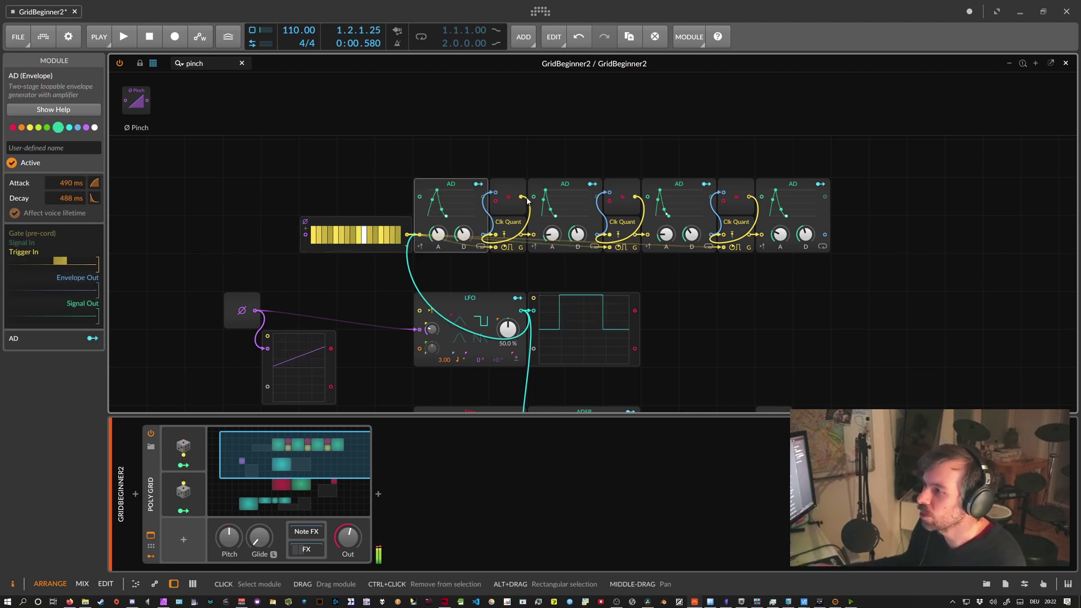
{"action": "left_click", "coordinate": [564, 187]}
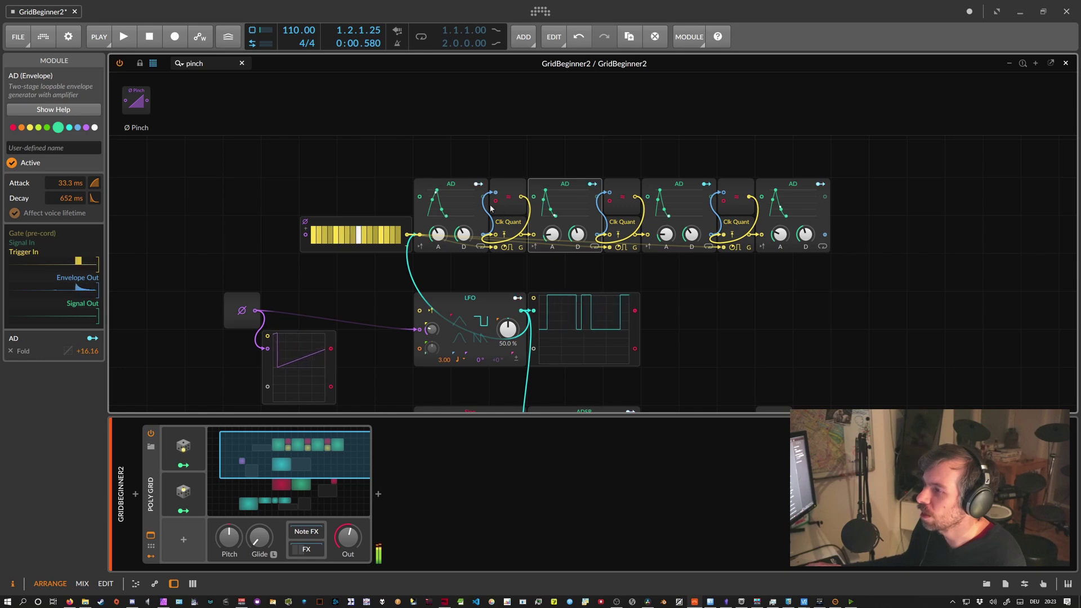
{"action": "left_click", "coordinate": [647, 193]}
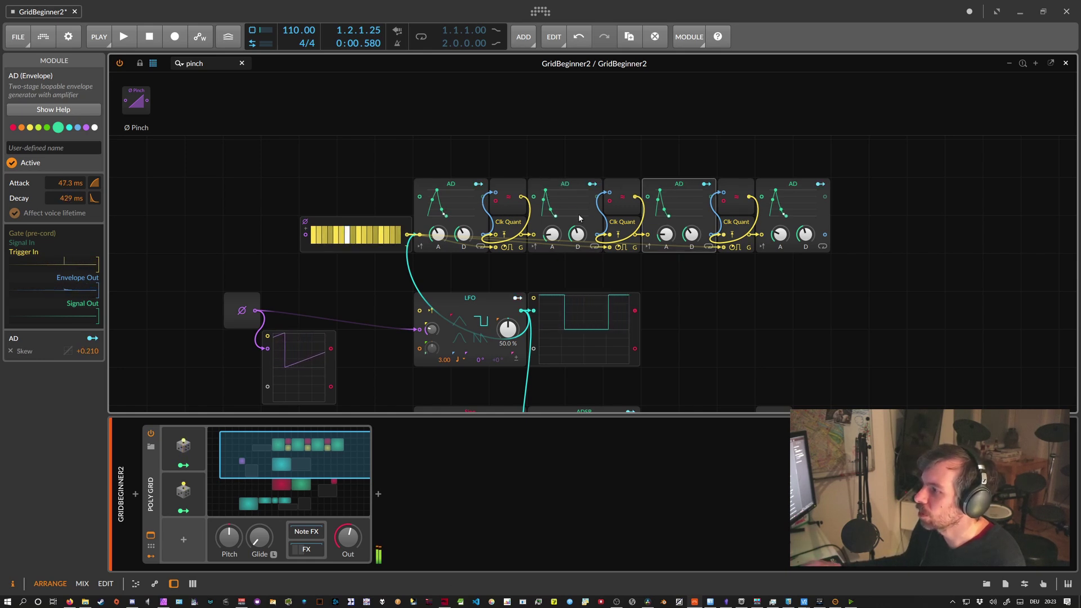
{"action": "left_click", "coordinate": [771, 198]}
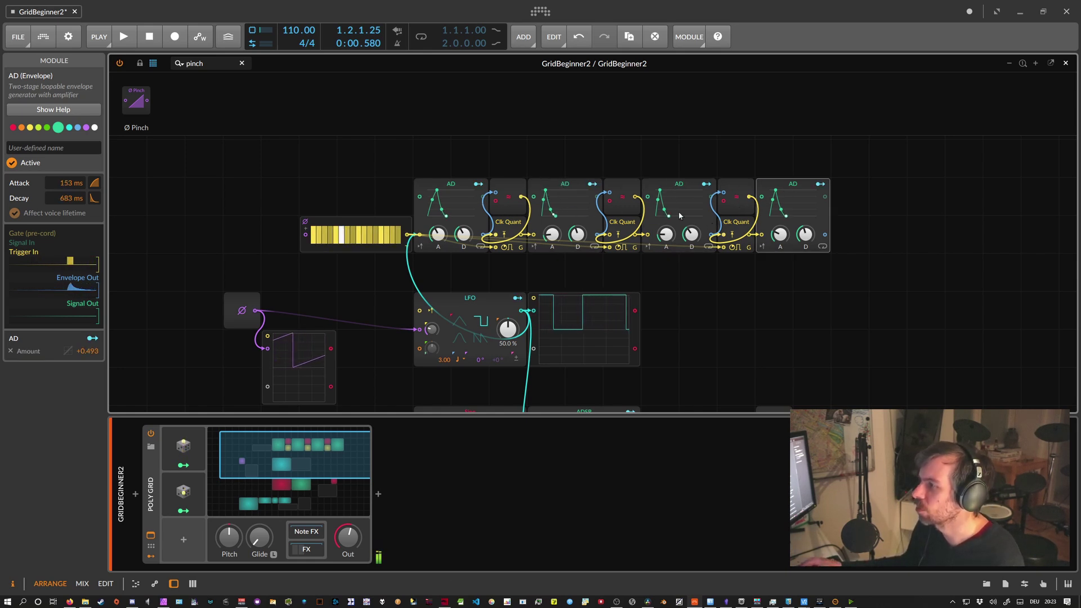
{"action": "left_click_drag", "start_coordinate": [859, 281], "coordinate": [357, 170]}
{"action": "left_click", "coordinate": [340, 222]}
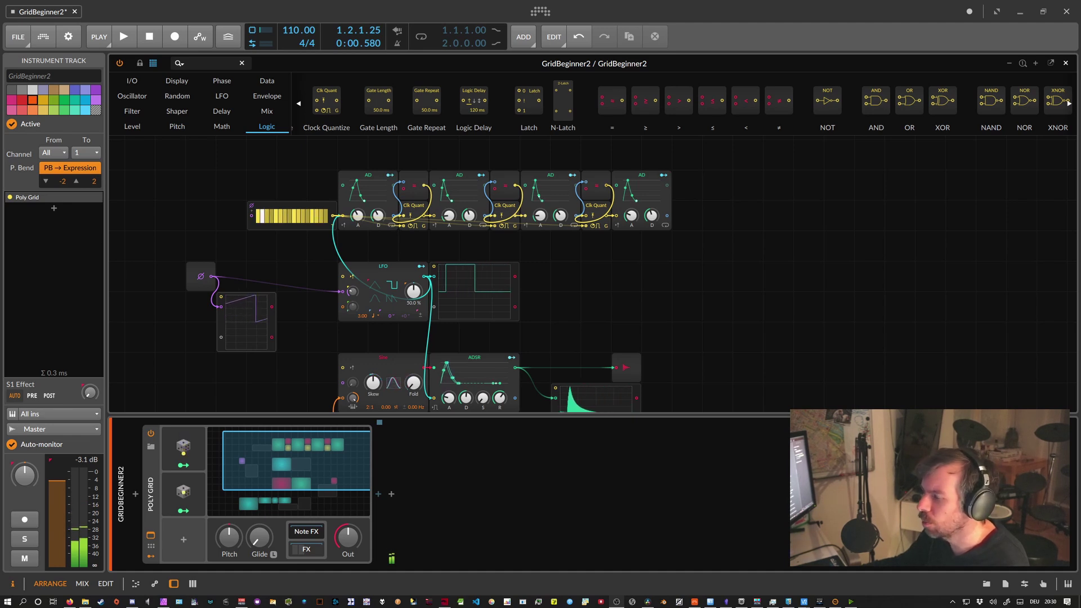
Show the Poly Grid's FX chain, look over its Reverb and Delay-2 devices, and hide the chain again.
{"action": "left_click", "coordinate": [306, 549]}
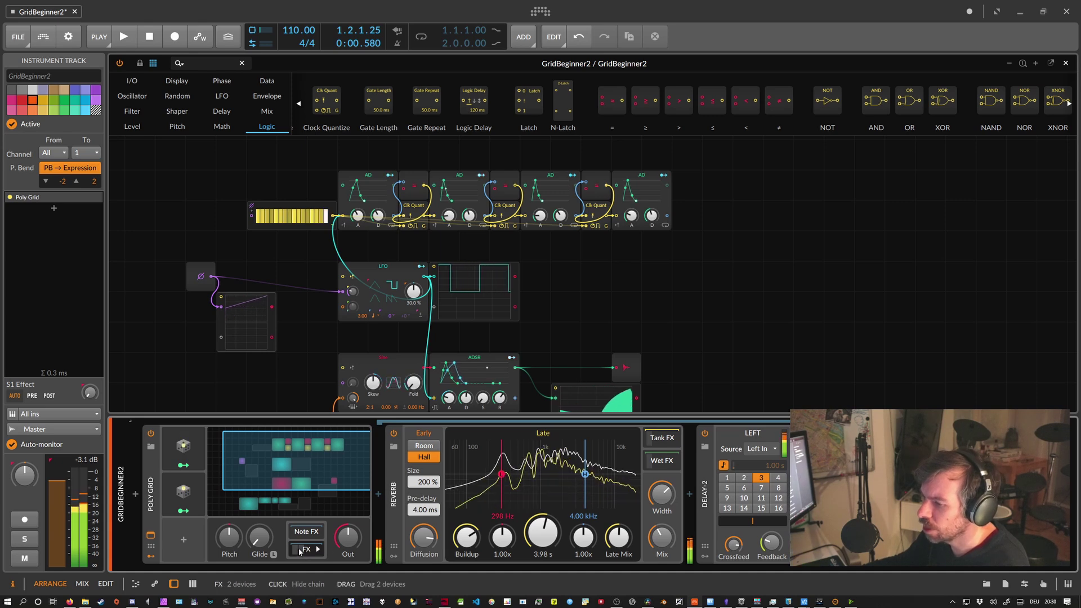
{"action": "left_click", "coordinate": [393, 518]}
{"action": "left_click", "coordinate": [704, 498]}
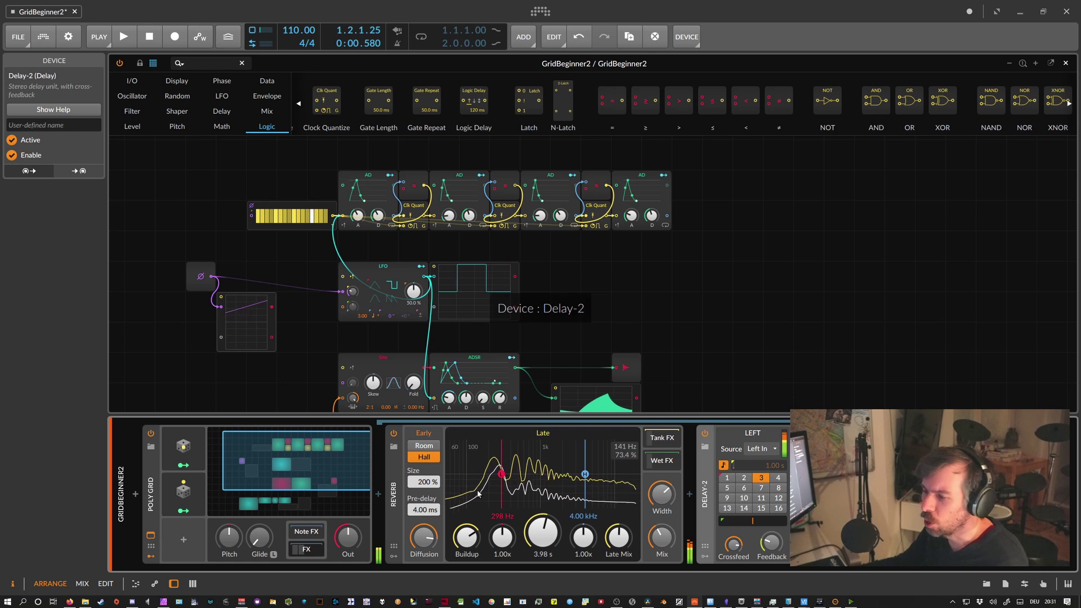
{"action": "left_click", "coordinate": [314, 550]}
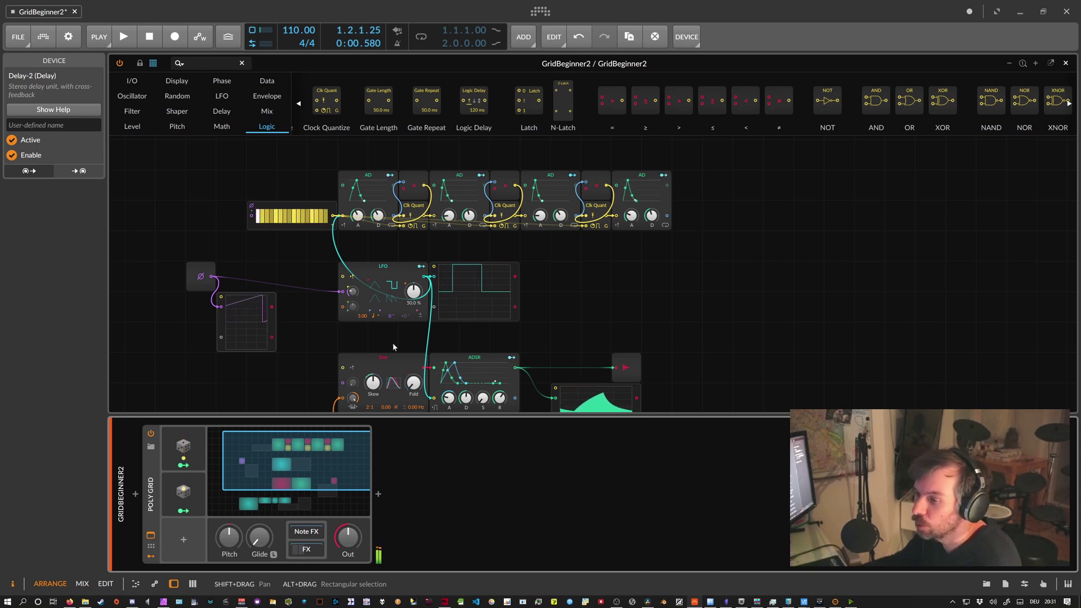
{"action": "left_click_drag", "start_coordinate": [312, 443], "coordinate": [301, 441]}
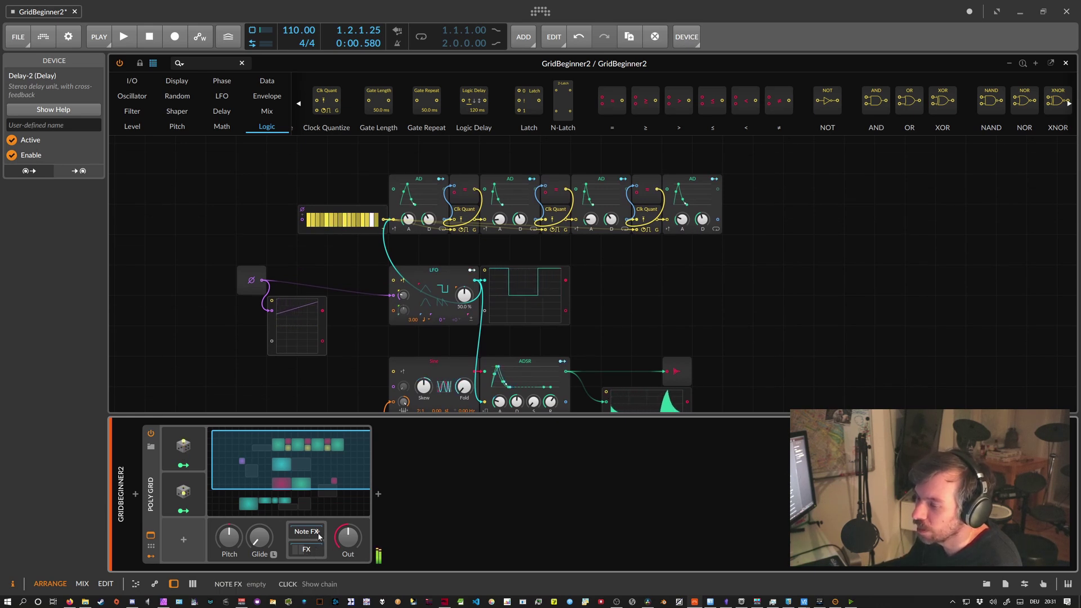
Find the Grid Audio Out preset by searching for "audio" and insert it after the Poly Grid in the device chain.
{"action": "left_click_drag", "start_coordinate": [316, 489], "coordinate": [318, 492]}
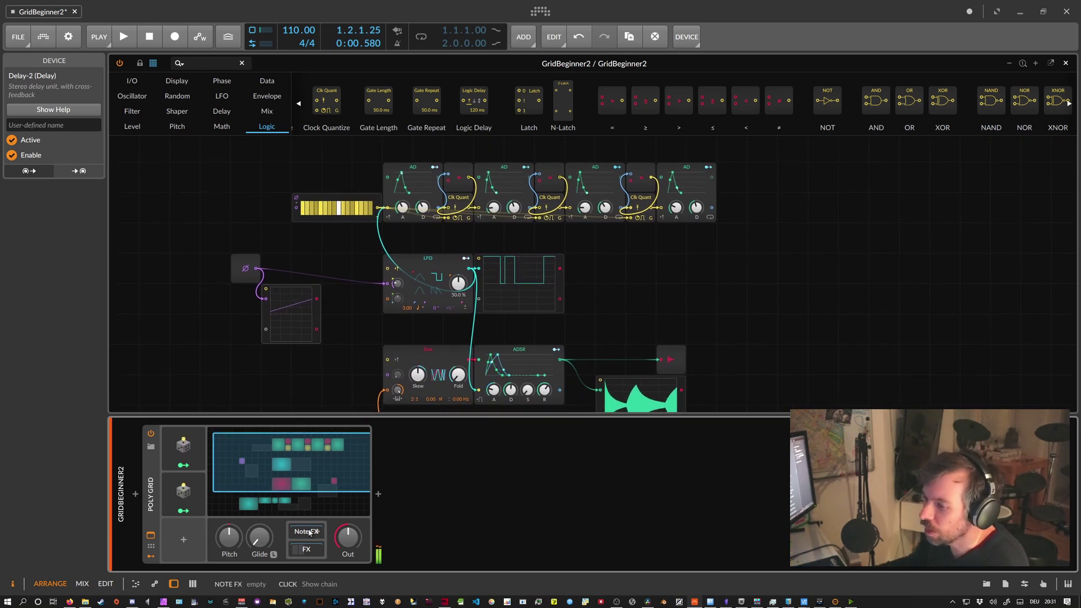
{"action": "left_click", "coordinate": [378, 495]}
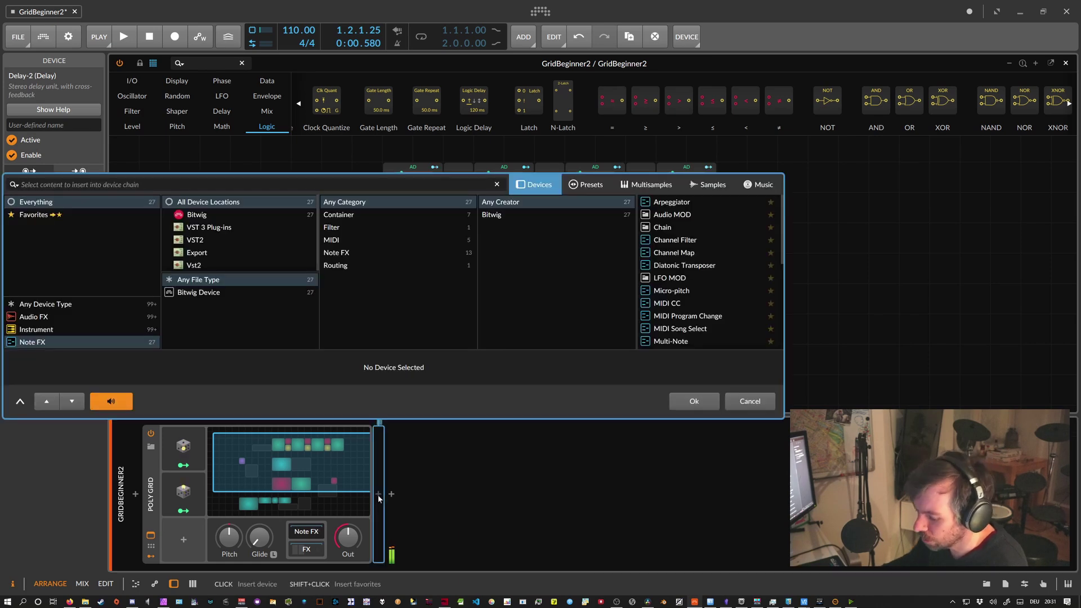
{"action": "type", "text": "audio"}
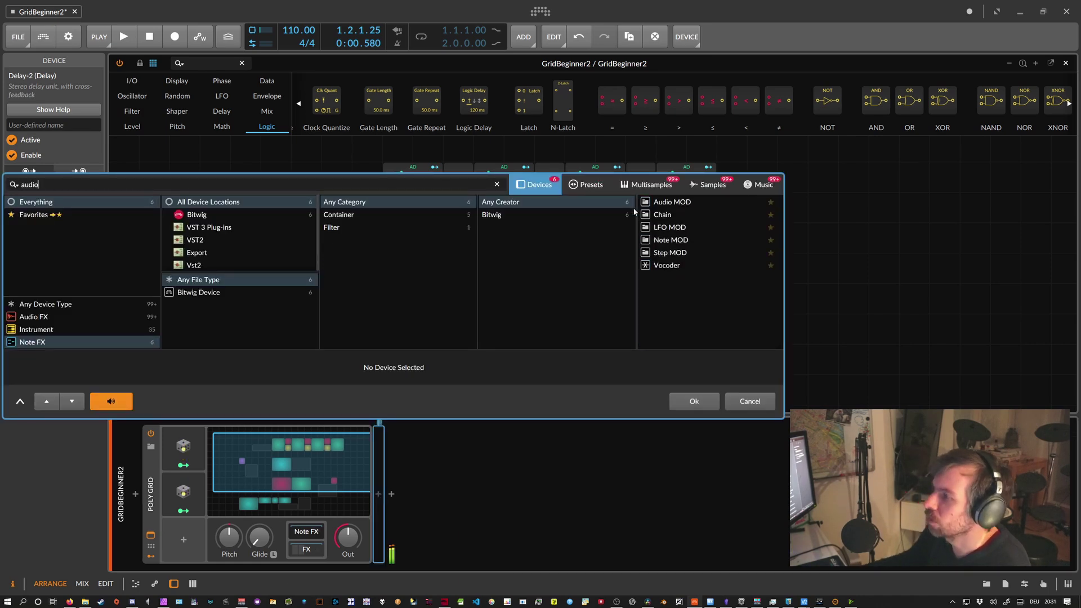
{"action": "left_click", "coordinate": [586, 184]}
{"action": "left_click", "coordinate": [56, 291]}
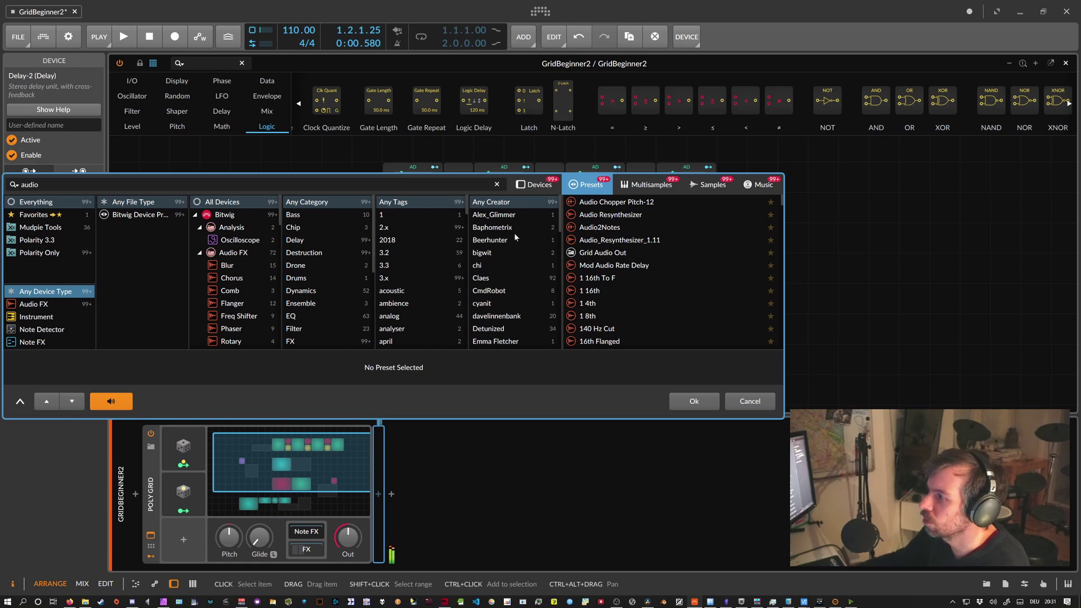
{"action": "double_click", "coordinate": [621, 253]}
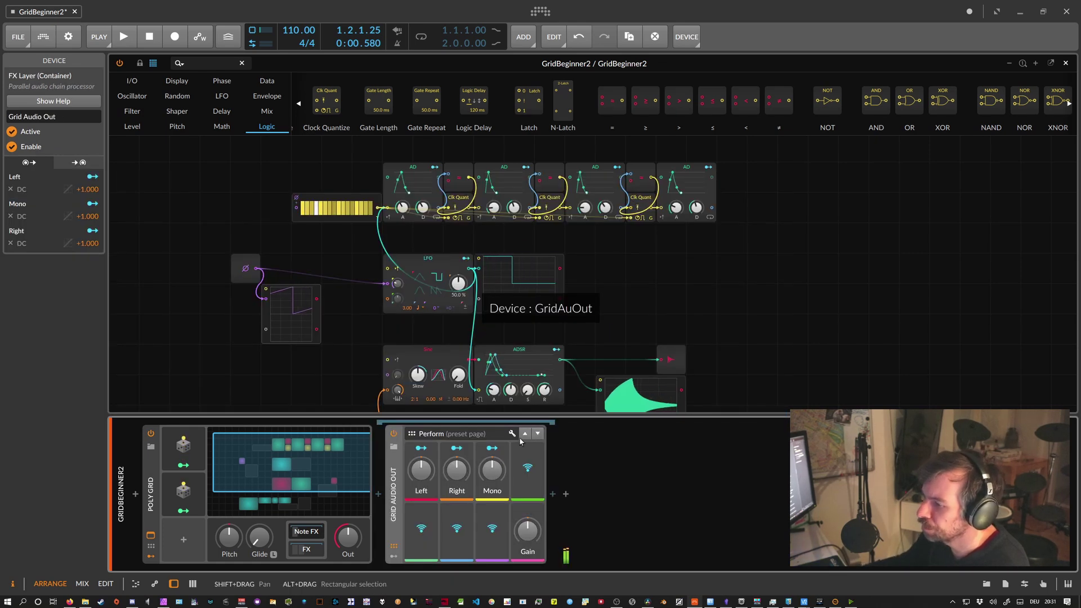
Add a Stereo Split module above the oscilloscope and connect the ADSR's signal output to its input.
{"action": "scroll", "coordinate": [696, 272], "scroll_direction": "up", "scroll_amount": 1}
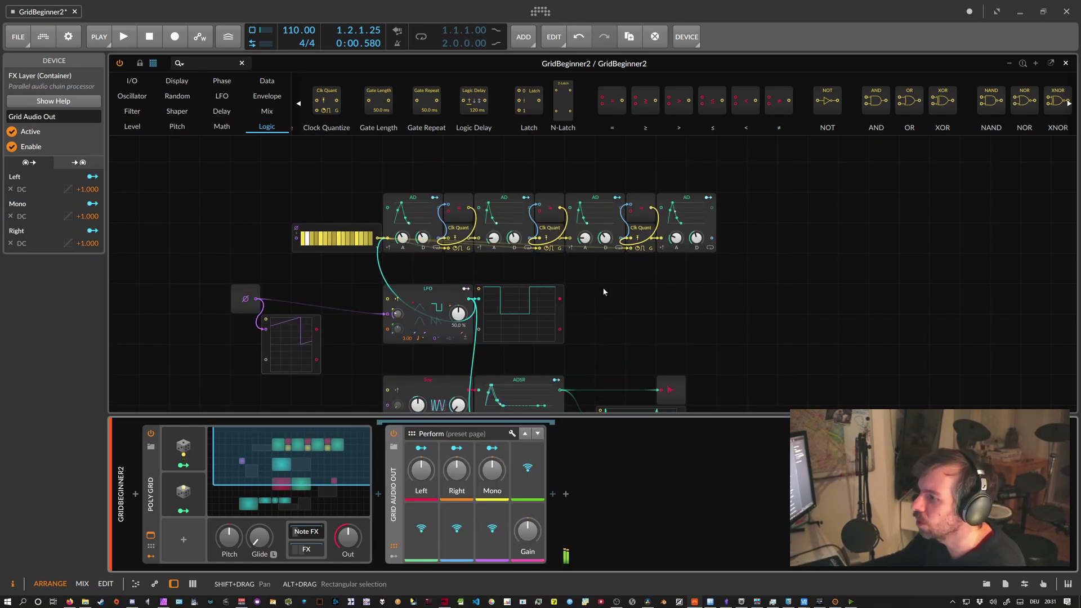
{"action": "scroll", "coordinate": [552, 286], "scroll_direction": "down", "scroll_amount": 1}
{"action": "scroll", "coordinate": [552, 287], "scroll_direction": "down", "scroll_amount": 2}
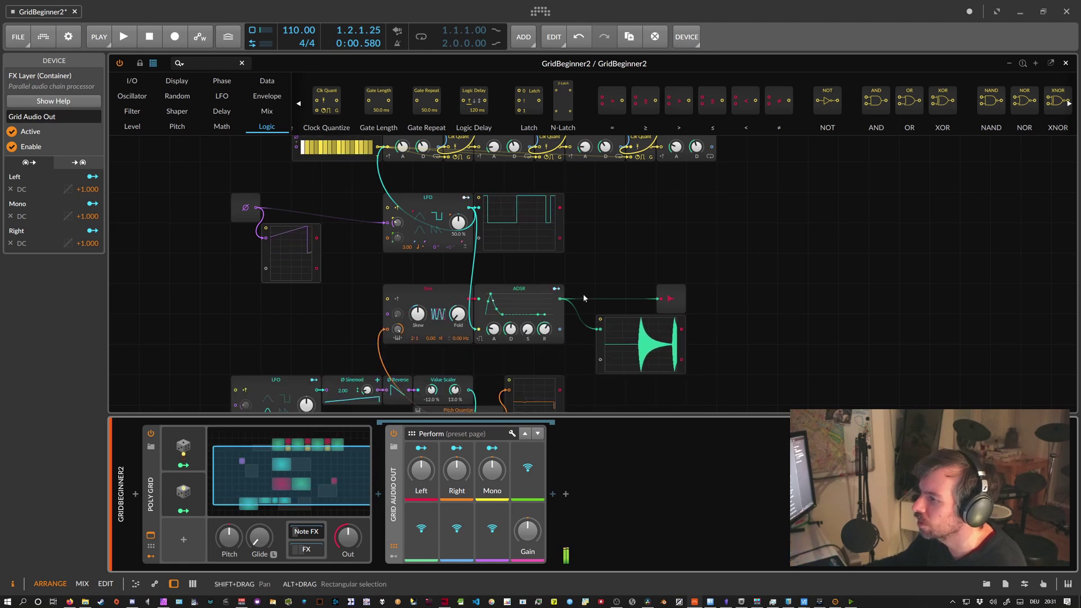
{"action": "left_click", "coordinate": [602, 342]}
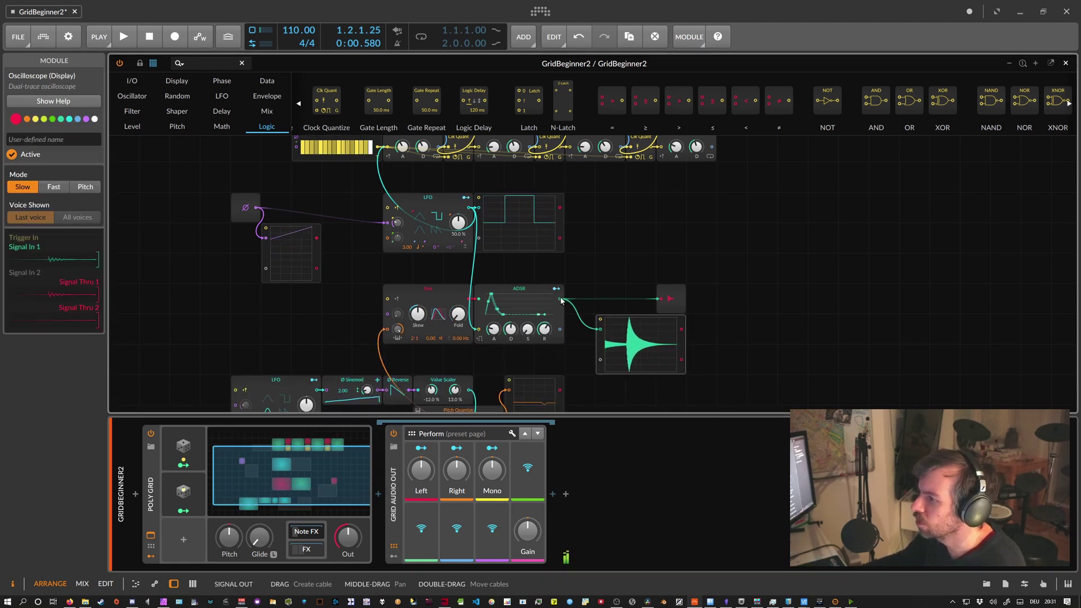
{"action": "left_click", "coordinate": [212, 61]}
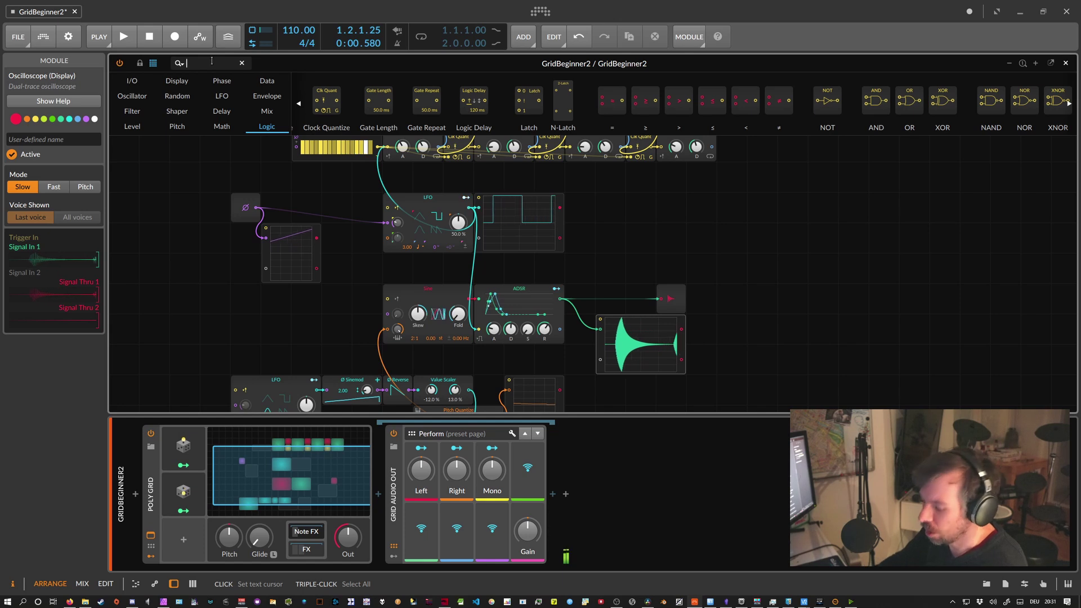
{"action": "type", "text": "stere"}
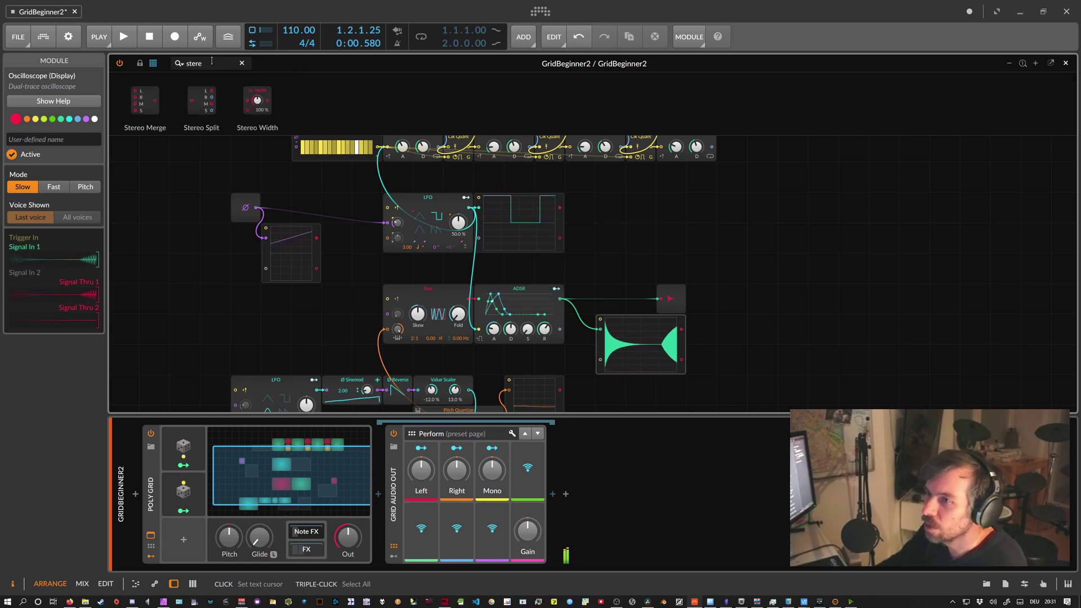
{"action": "mouse_move", "coordinate": [213, 109]}
{"action": "left_mouse_down"}
{"action": "mouse_move", "coordinate": [581, 277]}
{"action": "mouse_move", "coordinate": [611, 244]}
{"action": "left_mouse_up"}
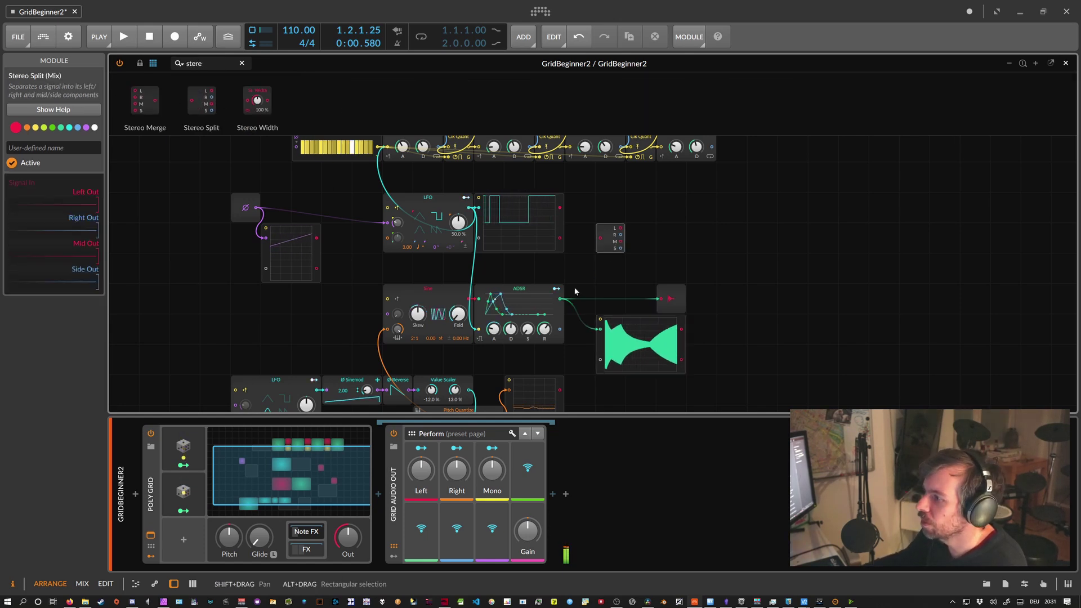
{"action": "left_click_drag", "start_coordinate": [560, 298], "coordinate": [598, 240]}
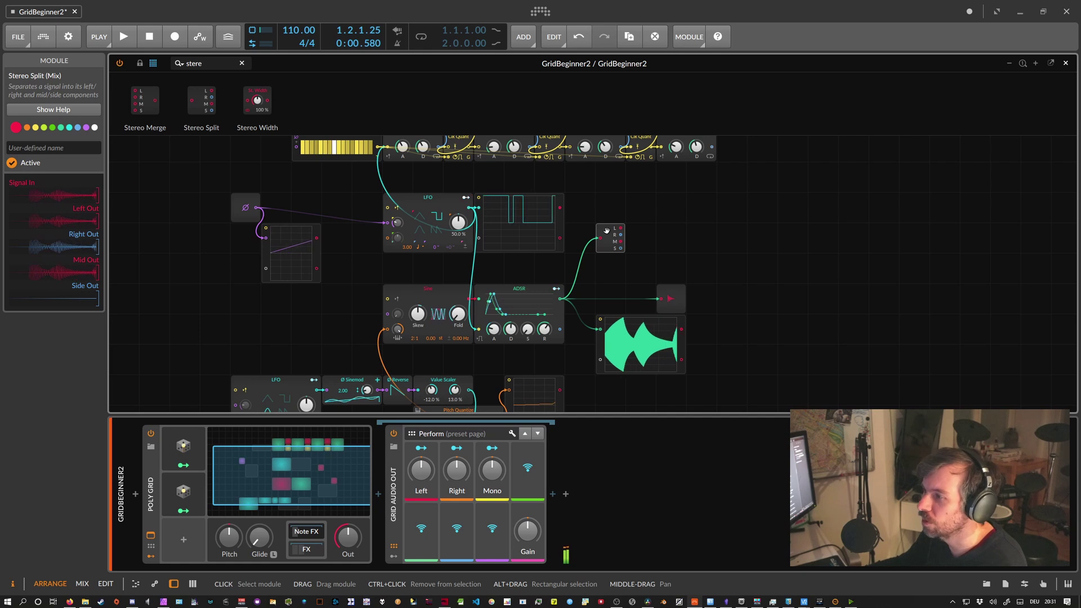
Add two Modulator Out modules and attach them to the left and right outputs of Stereo Split.
{"action": "left_click_drag", "start_coordinate": [209, 63], "coordinate": [127, 54]}
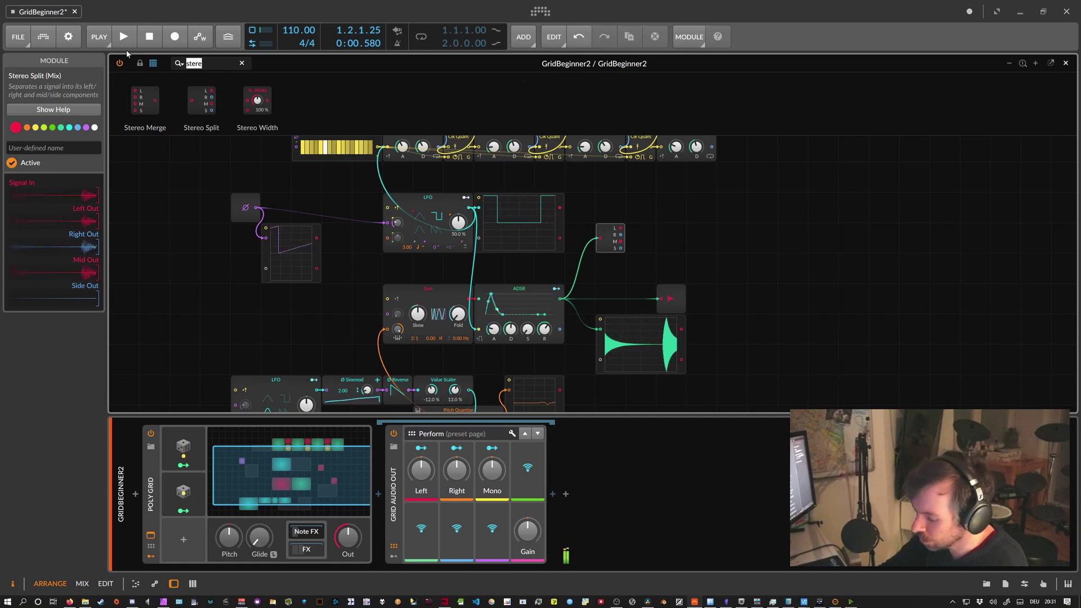
{"action": "type", "text": "mod"}
{"action": "left_click_drag", "start_coordinate": [221, 100], "coordinate": [640, 209]}
{"action": "left_click_drag", "start_coordinate": [221, 100], "coordinate": [621, 234]}
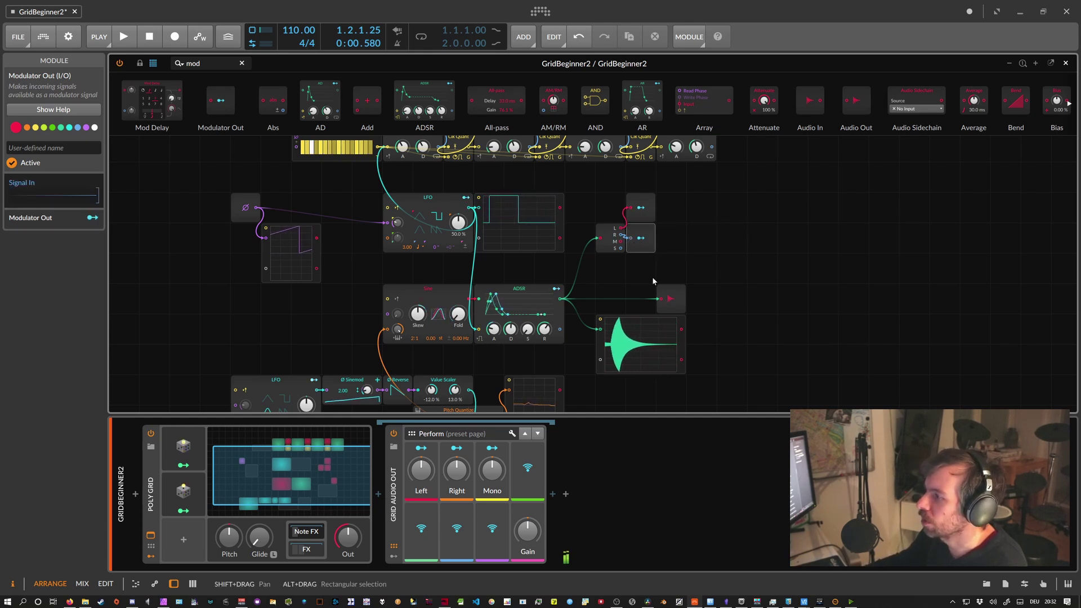
Map the upper Modulator Out to Grid Audio Out's Left control and the lower one to Right, each at +1.000.
{"action": "left_click", "coordinate": [641, 208]}
{"action": "left_click_drag", "start_coordinate": [421, 469], "coordinate": [421, 463]}
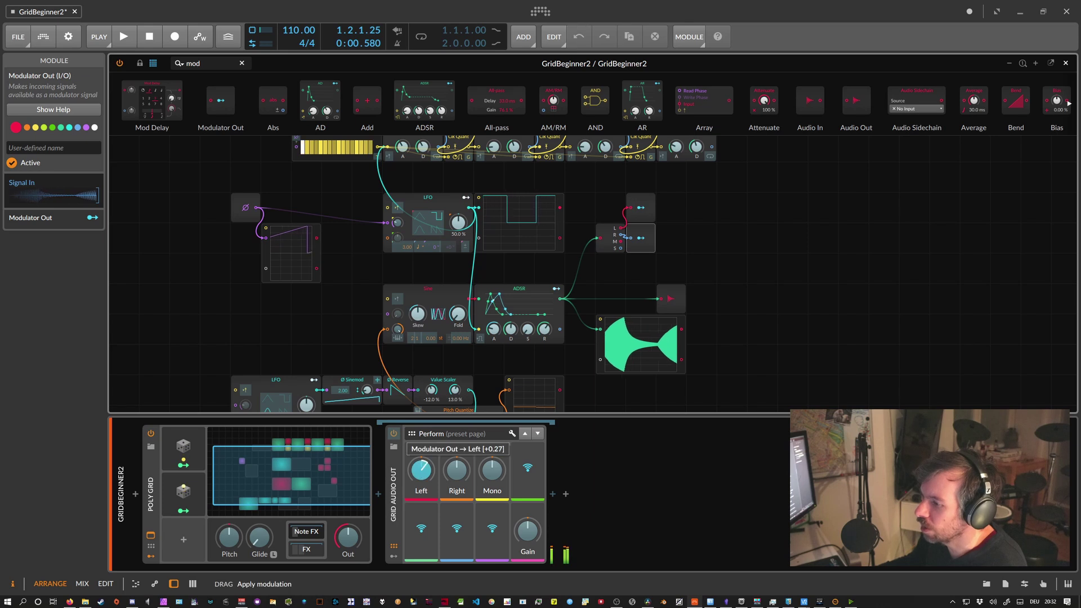
{"action": "left_click", "coordinate": [641, 238]}
{"action": "left_click_drag", "start_coordinate": [457, 471], "coordinate": [457, 440]}
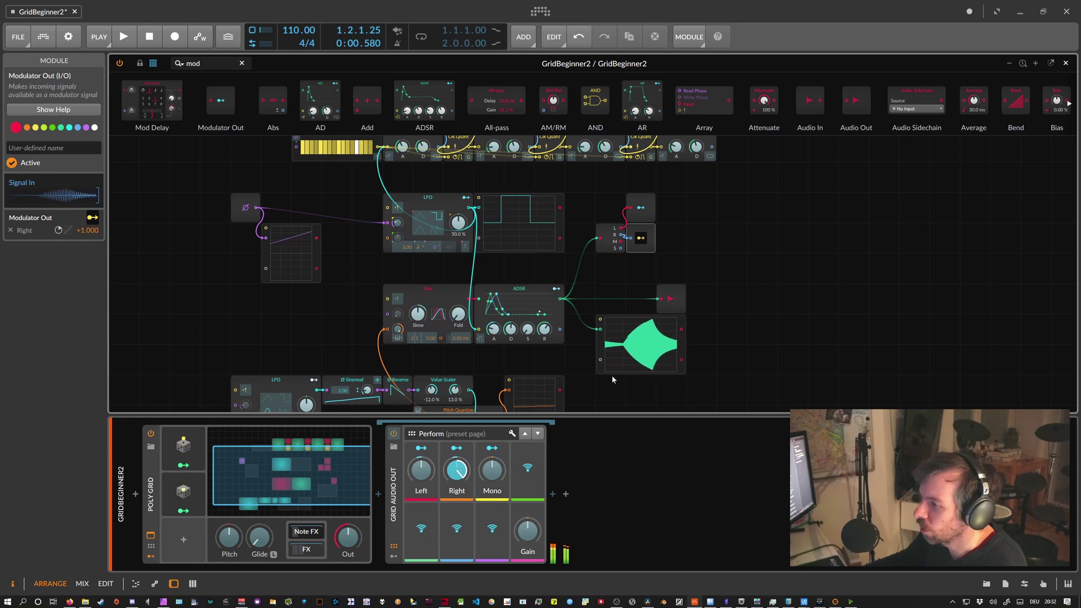
Expand the Grid Audio Out device and examine its LeftChannel and RightChannel layers with their DC Offset devices.
{"action": "left_click", "coordinate": [395, 491]}
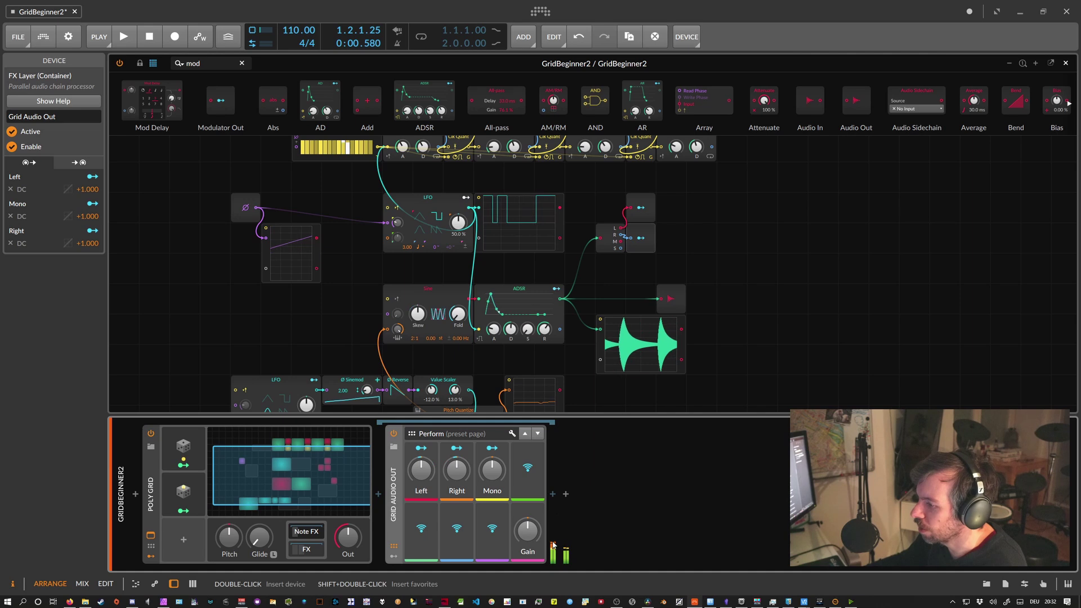
{"action": "left_click", "coordinate": [394, 555]}
{"action": "left_click", "coordinate": [394, 556]}
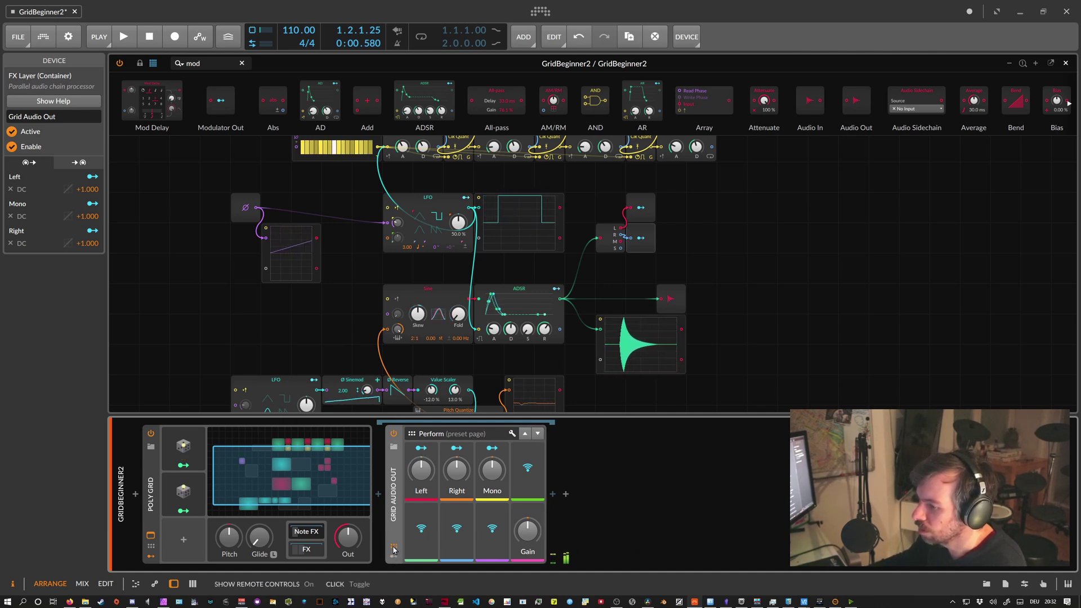
{"action": "double_click", "coordinate": [397, 521]}
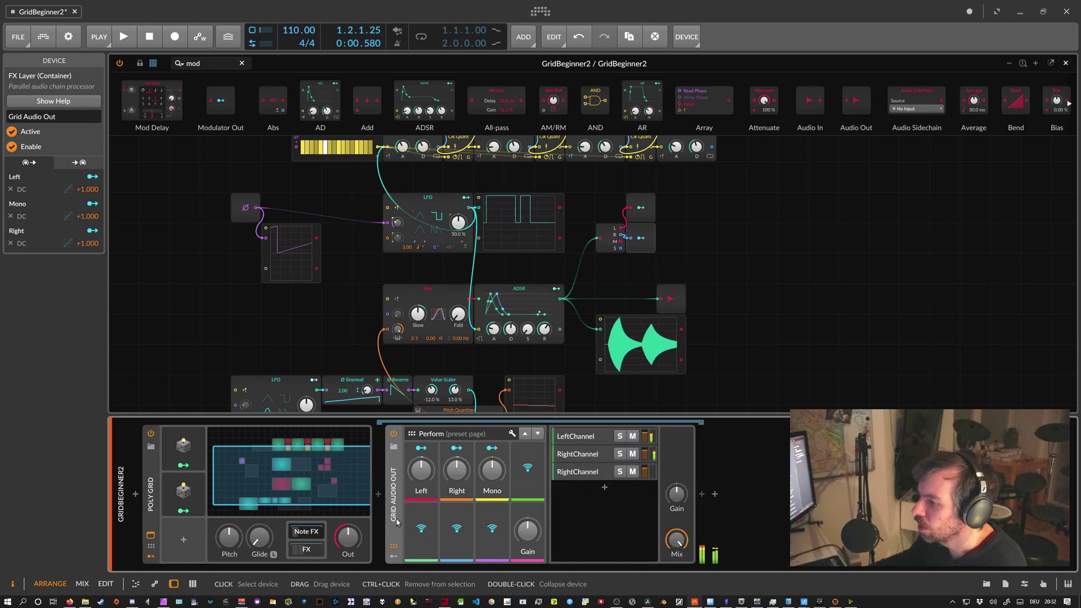
{"action": "left_click", "coordinate": [570, 441]}
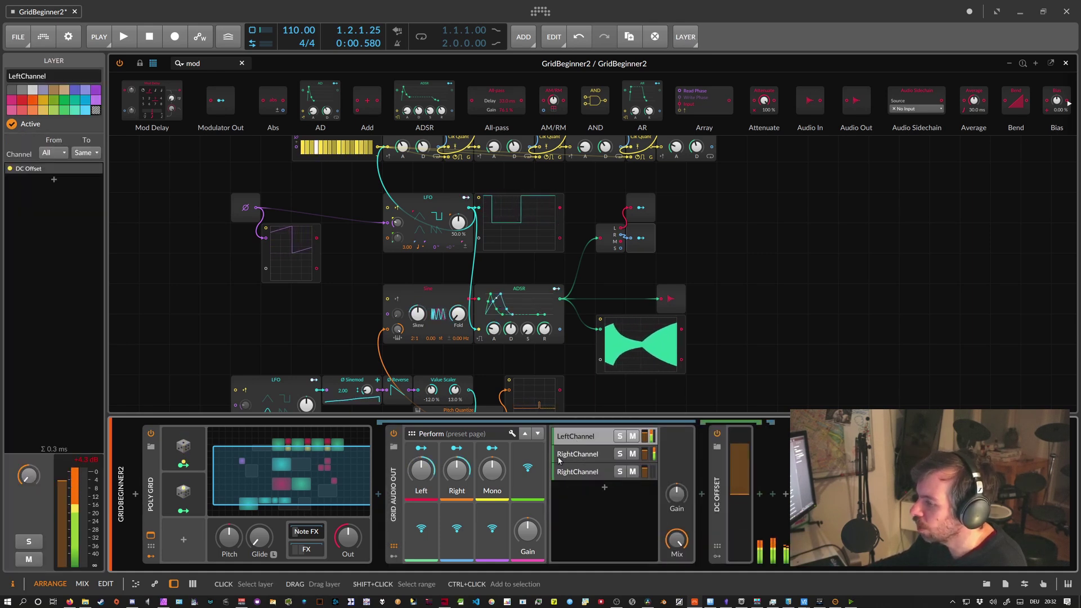
{"action": "left_click", "coordinate": [579, 453]}
{"action": "left_click", "coordinate": [577, 437]}
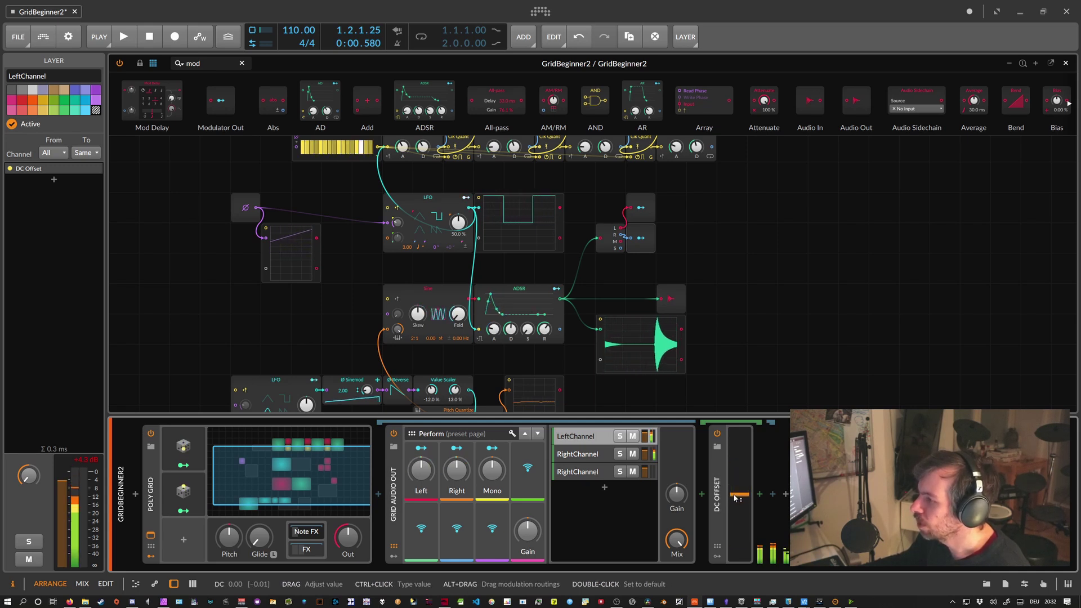
{"action": "left_click", "coordinate": [589, 438]}
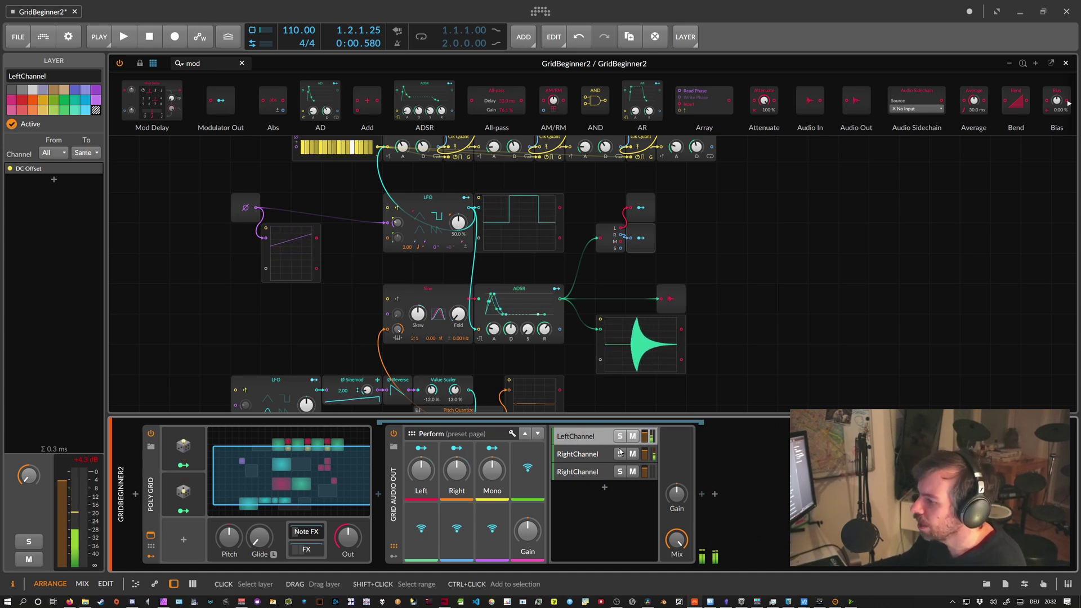
{"action": "left_click", "coordinate": [593, 452]}
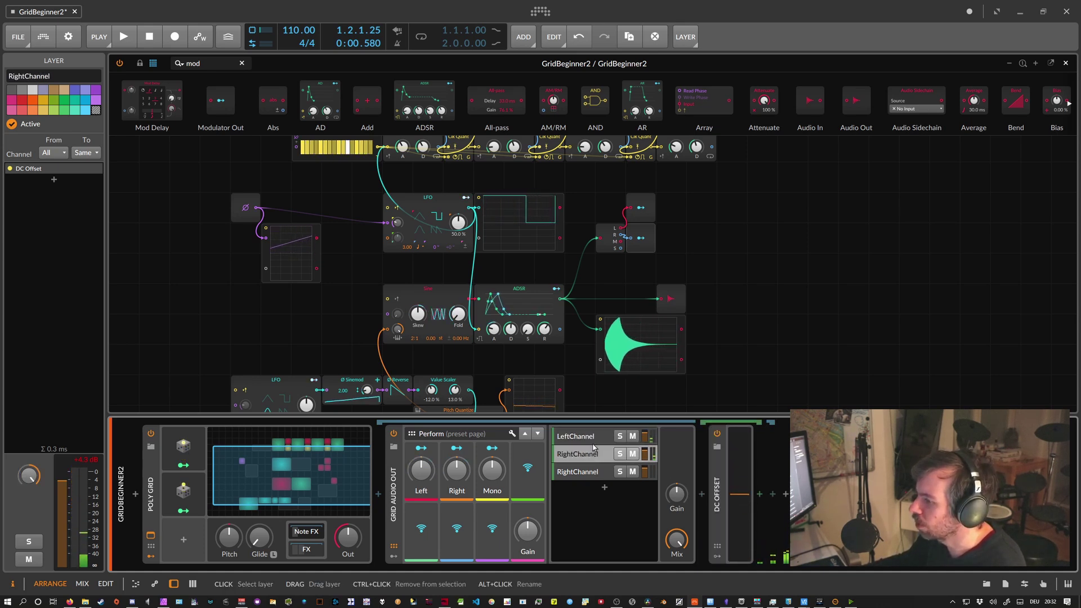
Insert a Reverb device after Grid Audio Out in the device chain.
{"action": "left_click", "coordinate": [701, 495]}
{"action": "type", "text": "rever"}
{"action": "key", "text": "Down"}
{"action": "key", "text": "Return"}
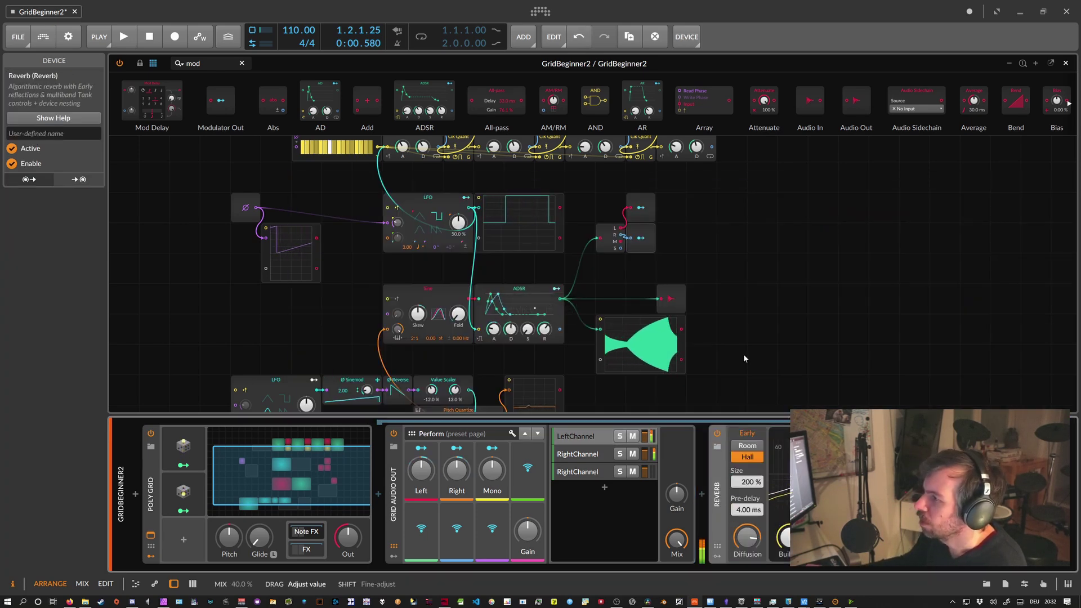
Add an Audio Sidechain module to the grid and set its source to Reverb Out of the GridBeginner2 track.
{"action": "left_click", "coordinate": [567, 281]}
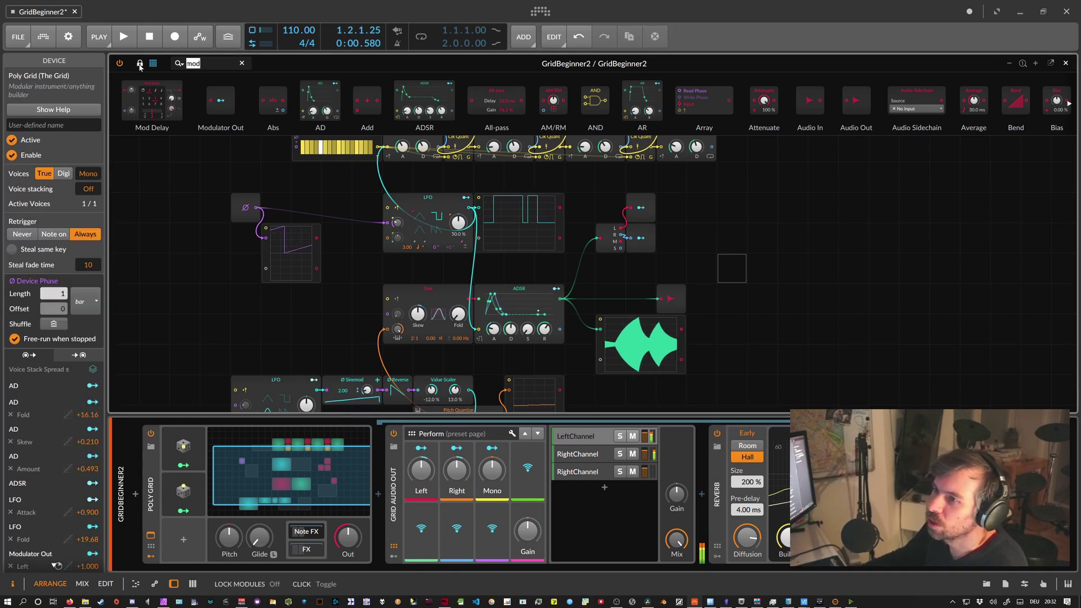
{"action": "key", "text": "BackSpace"}
{"action": "key", "text": "BackSpace"}
{"action": "key", "text": "BackSpace"}
{"action": "type", "text": "audi"}
{"action": "left_click_drag", "start_coordinate": [244, 100], "coordinate": [721, 249]}
{"action": "left_click", "coordinate": [721, 248]}
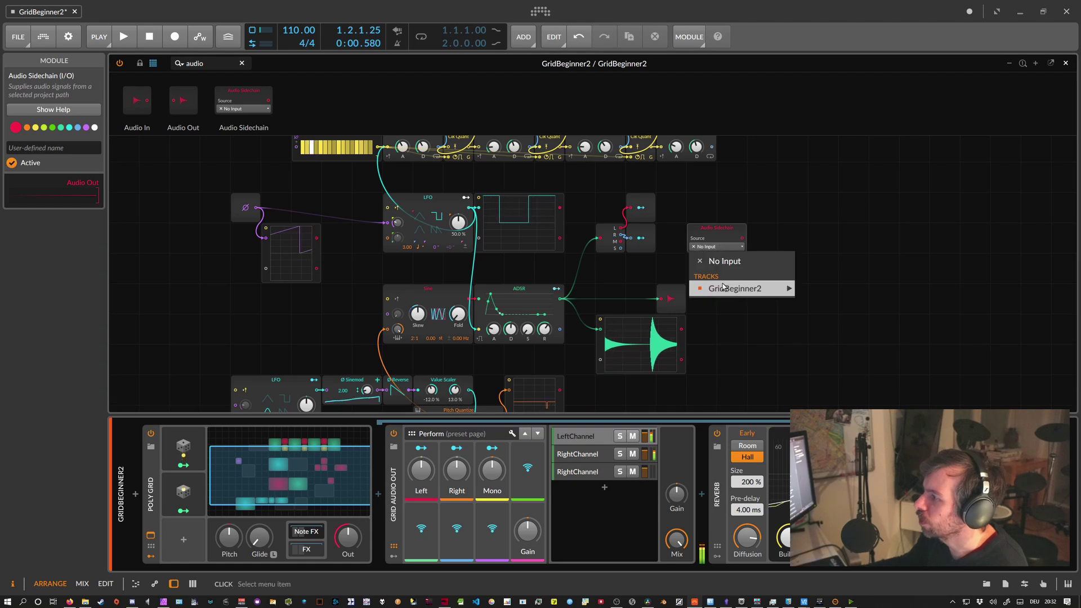
{"action": "mouse_move", "coordinate": [743, 289]}
{"action": "mouse_move", "coordinate": [867, 300]}
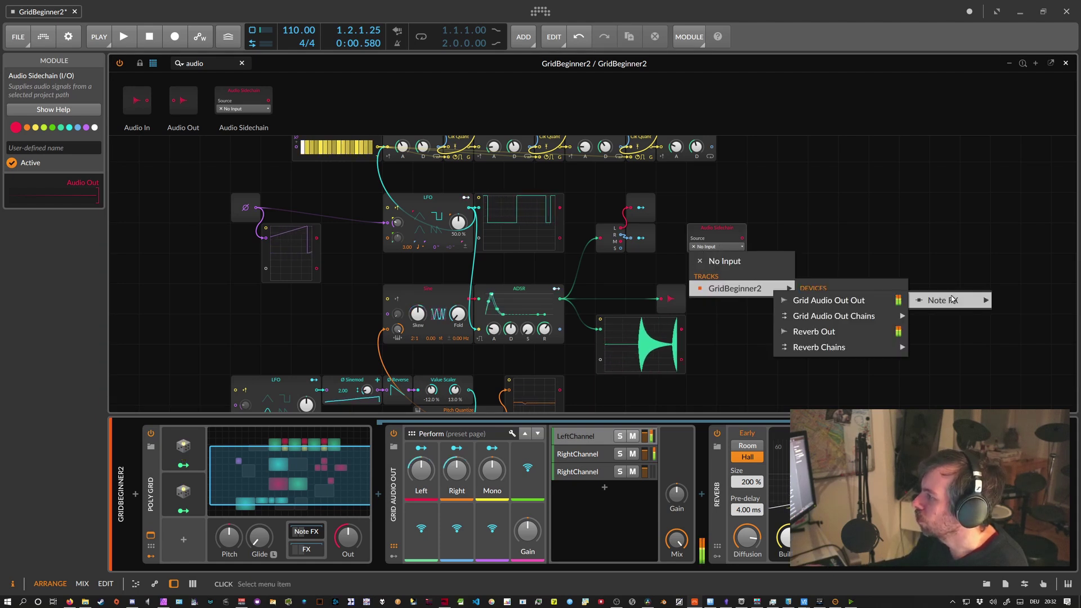
{"action": "left_click", "coordinate": [853, 334]}
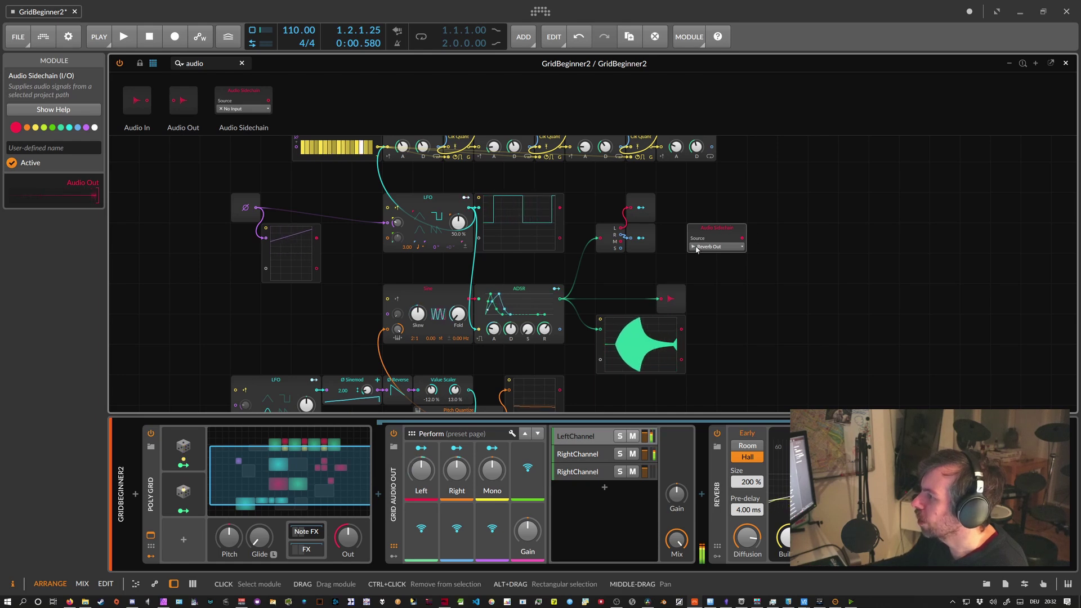
Insert a Mixer module after the ADSR, move Audio Out beyond it, and connect the Mixer's output to Audio Out.
{"action": "left_click_drag", "start_coordinate": [226, 63], "coordinate": [144, 64]}
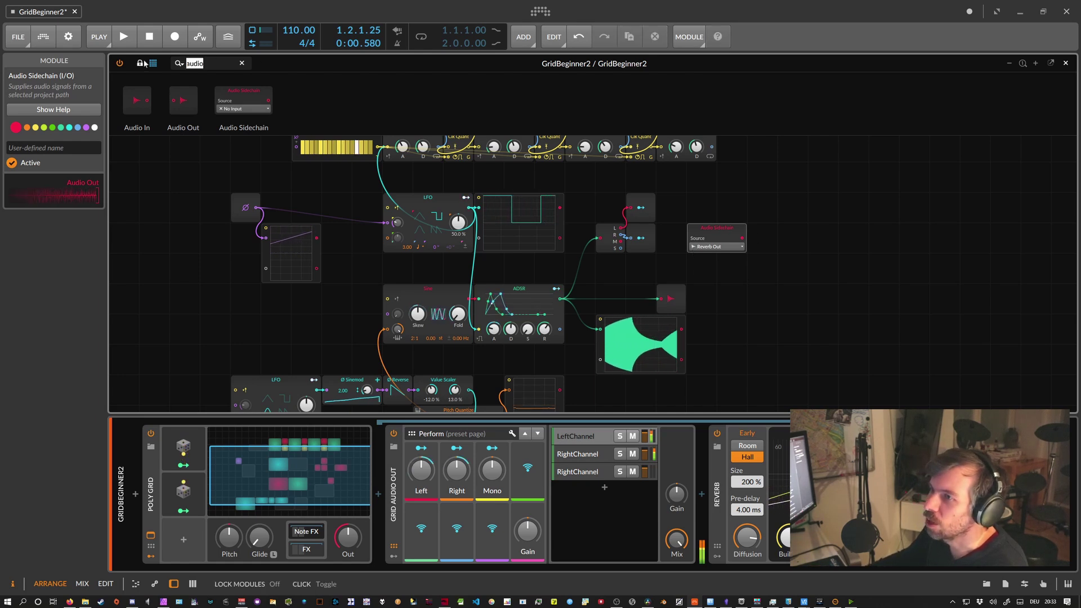
{"action": "type", "text": "mixer"}
{"action": "left_click_drag", "start_coordinate": [150, 100], "coordinate": [761, 294]}
{"action": "left_click_drag", "start_coordinate": [681, 293], "coordinate": [885, 278]}
{"action": "left_click_drag", "start_coordinate": [803, 299], "coordinate": [872, 270]}
Feed the Audio Sidechain into the Mixer's second channel at -8.8 dB and set the first channel's level to 0.0 dB.
{"action": "left_click_drag", "start_coordinate": [746, 301], "coordinate": [752, 299]}
{"action": "left_click_drag", "start_coordinate": [769, 290], "coordinate": [737, 288]}
{"action": "mouse_move", "coordinate": [742, 236]}
{"action": "left_mouse_down"}
{"action": "mouse_move", "coordinate": [721, 341]}
{"action": "mouse_move", "coordinate": [722, 308]}
{"action": "mouse_move", "coordinate": [765, 304]}
{"action": "mouse_move", "coordinate": [763, 339]}
{"action": "left_mouse_up"}
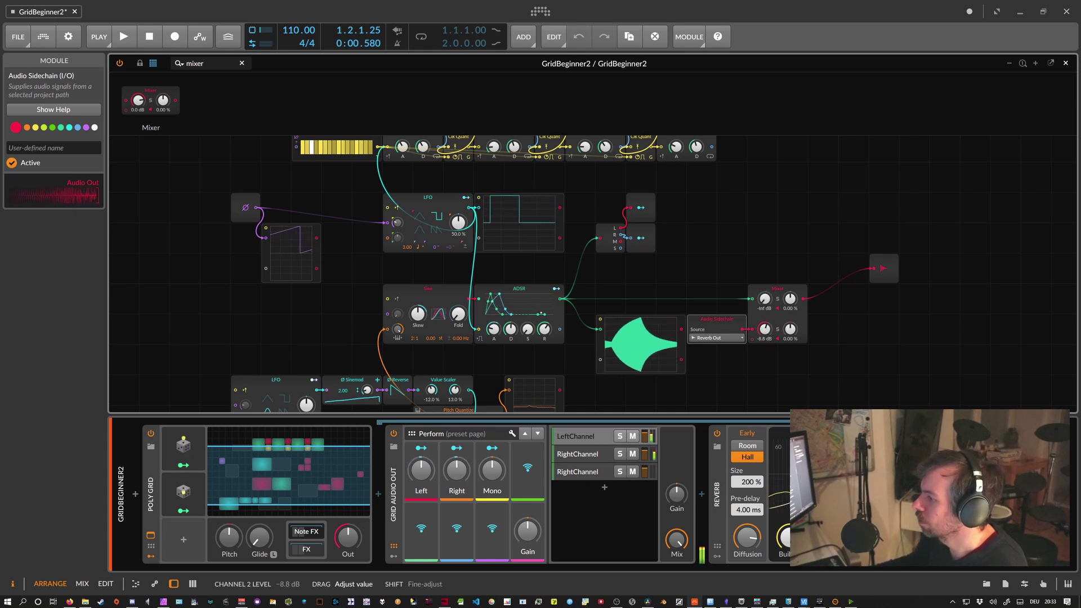
{"action": "double_click", "coordinate": [764, 301]}
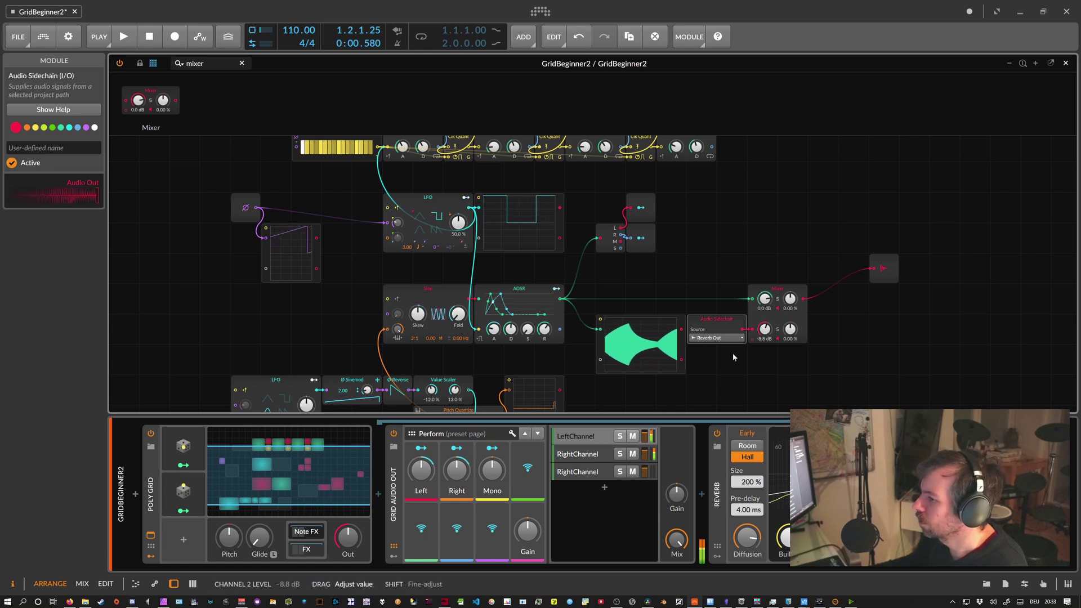
Disable the Reverb and Delay-2 devices in the Poly Grid's FX chain and hide the chain.
{"action": "scroll", "coordinate": [285, 559], "scroll_direction": "down", "scroll_amount": 1}
{"action": "left_click", "coordinate": [394, 434]}
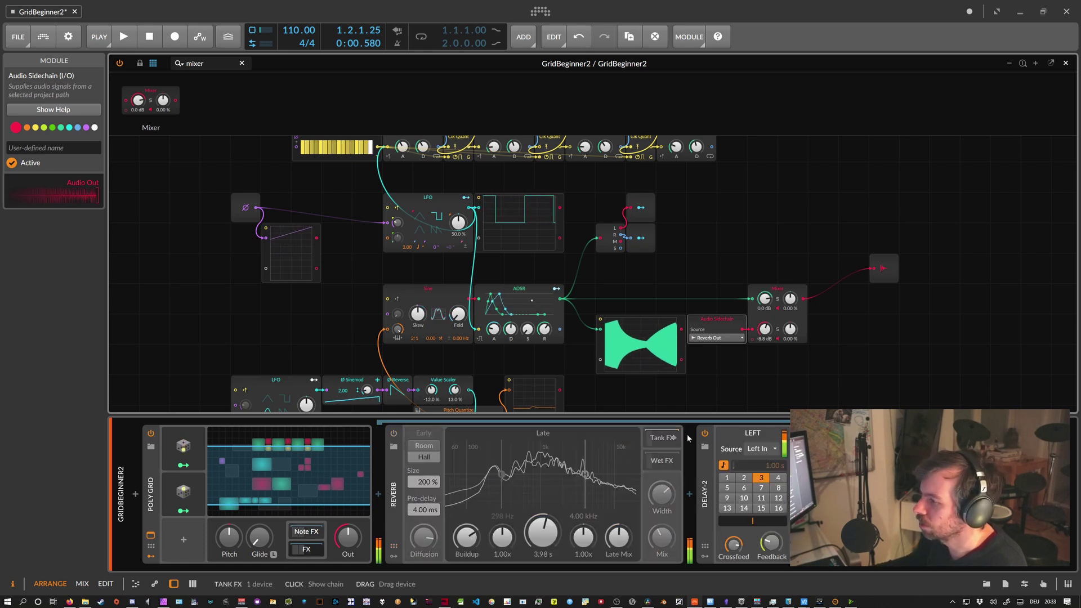
{"action": "left_click", "coordinate": [705, 433]}
{"action": "left_click", "coordinate": [315, 547]}
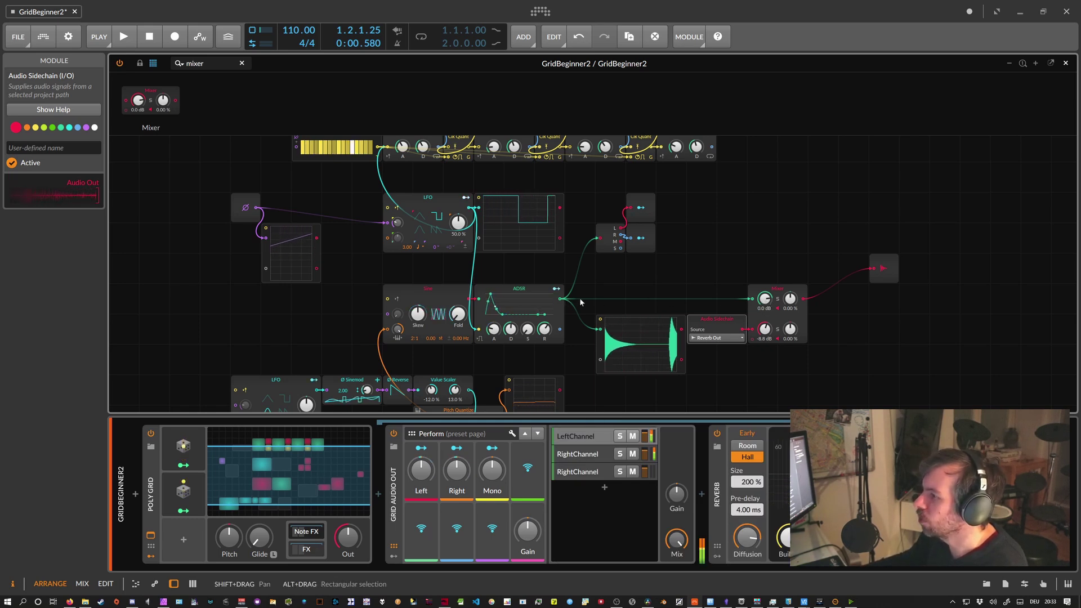
Inspect the Stereo Split module's signals and select both Modulator Out modules attached to it.
{"action": "left_click", "coordinate": [608, 245]}
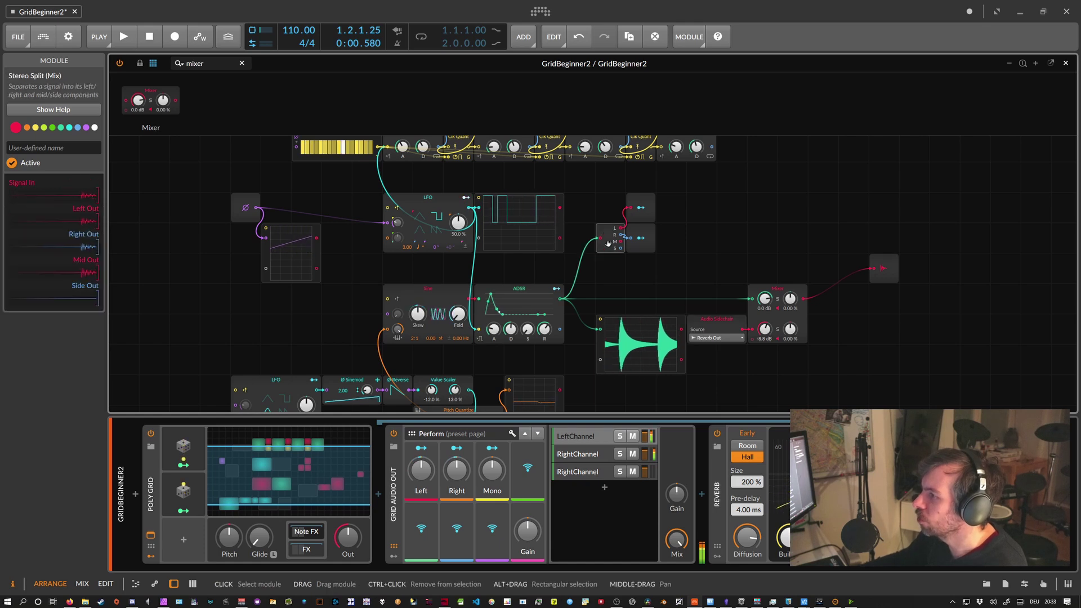
{"action": "left_click_drag", "start_coordinate": [626, 174], "coordinate": [651, 273]}
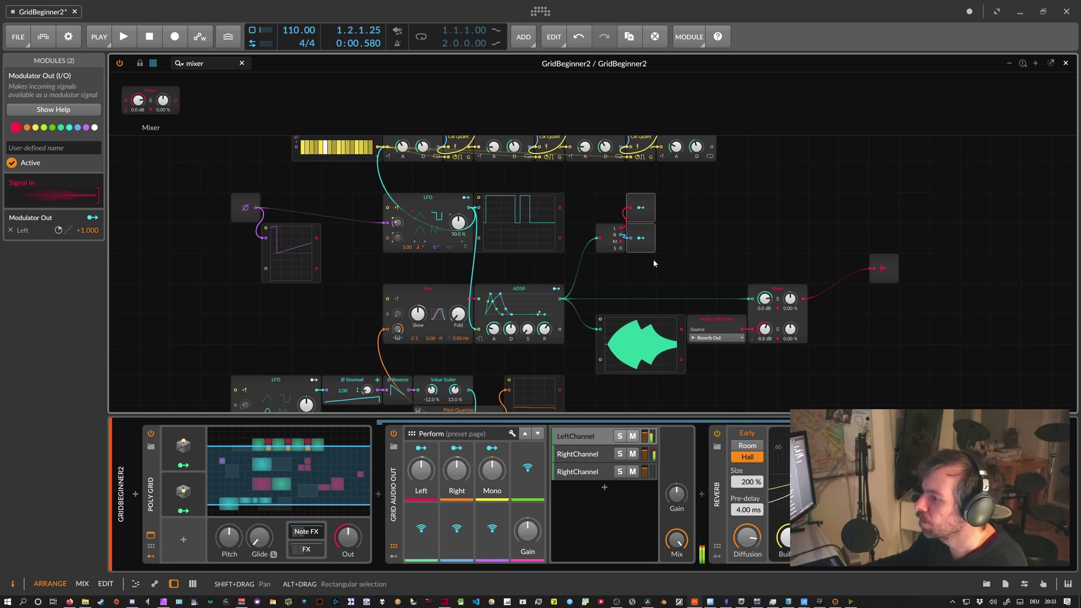
Review the reverb routing from Modulator Out through Grid Audio Out and Reverb to the Audio Sidechain and Mixer modules.
{"action": "left_click", "coordinate": [647, 200]}
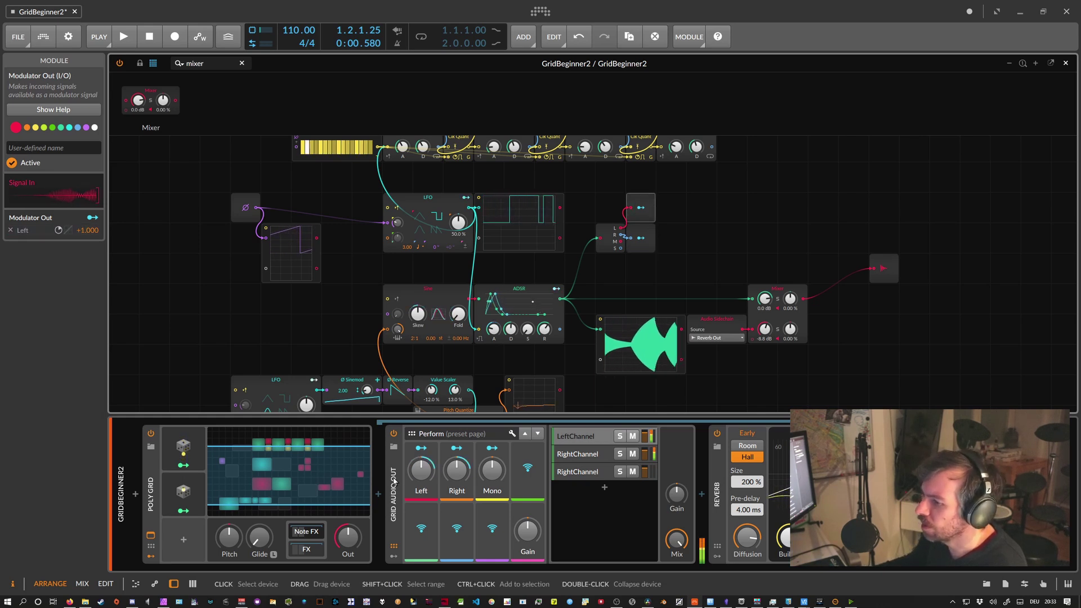
{"action": "left_click", "coordinate": [419, 475]}
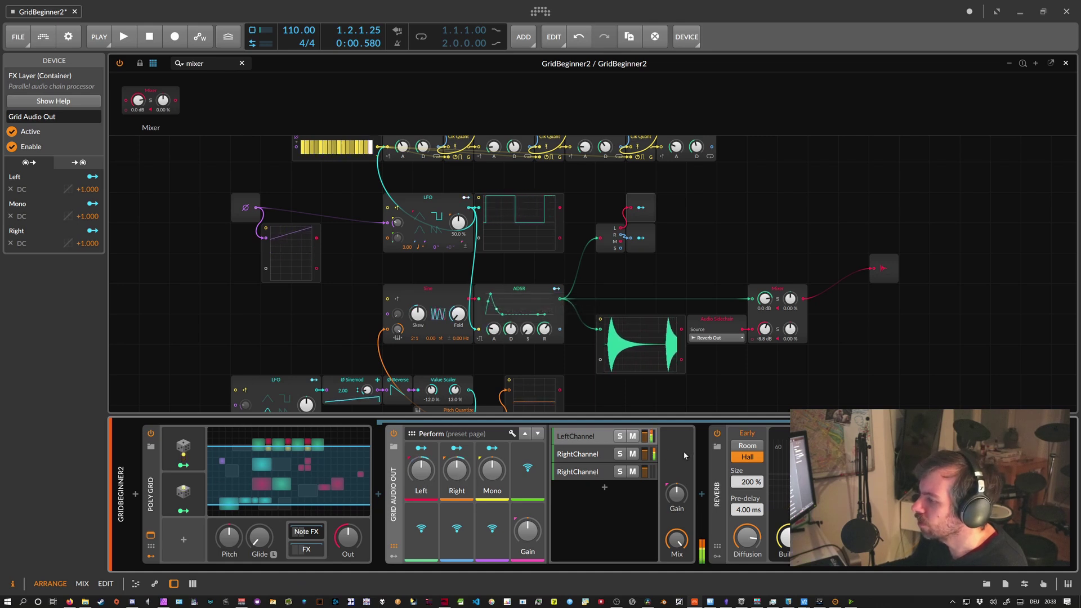
{"action": "left_click", "coordinate": [725, 483]}
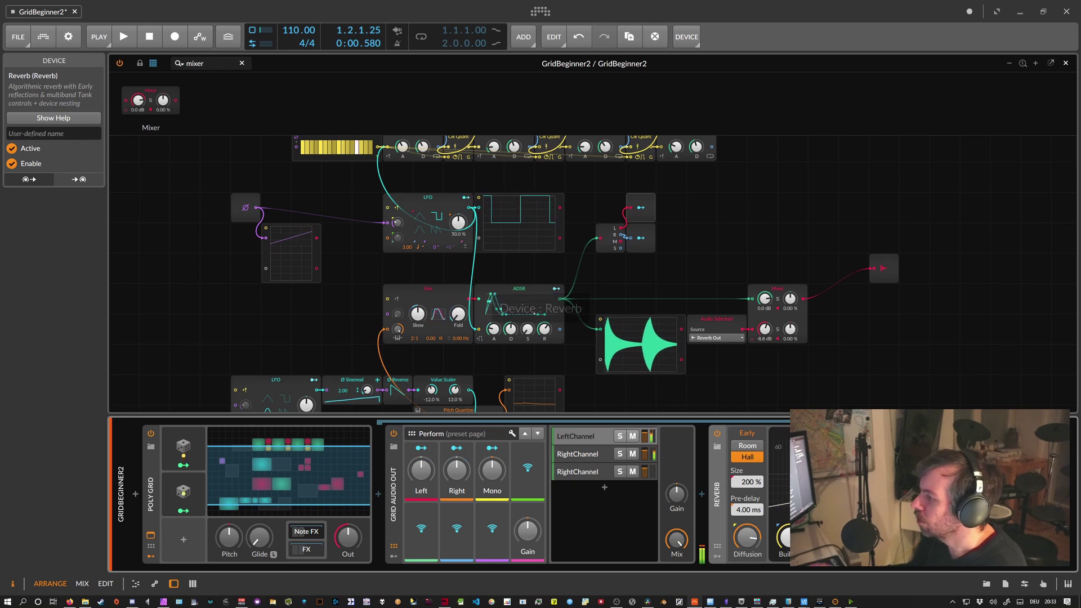
{"action": "left_click", "coordinate": [721, 324]}
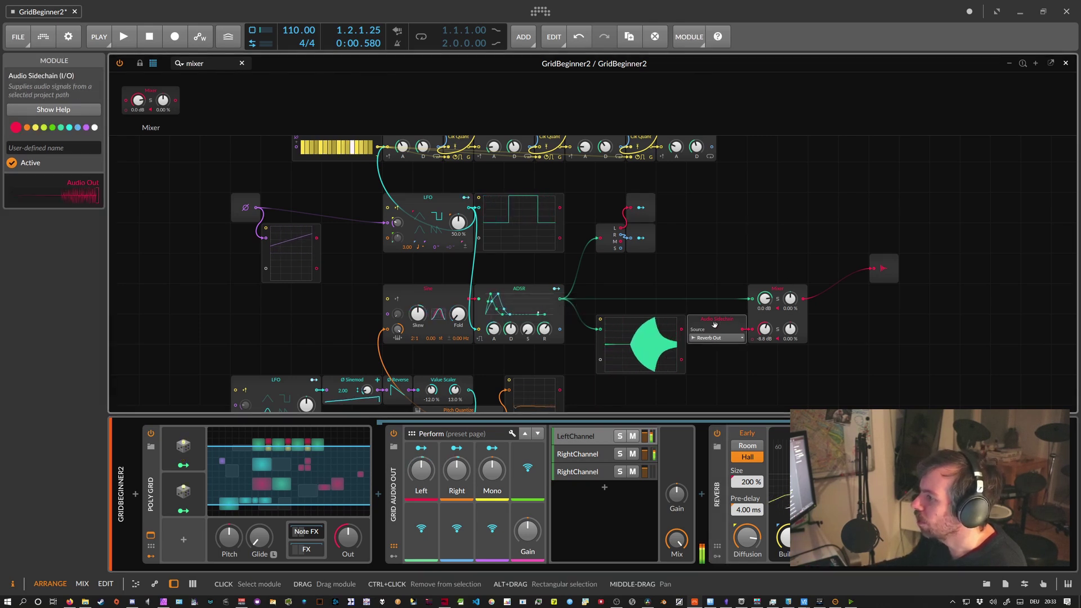
{"action": "left_click", "coordinate": [767, 331]}
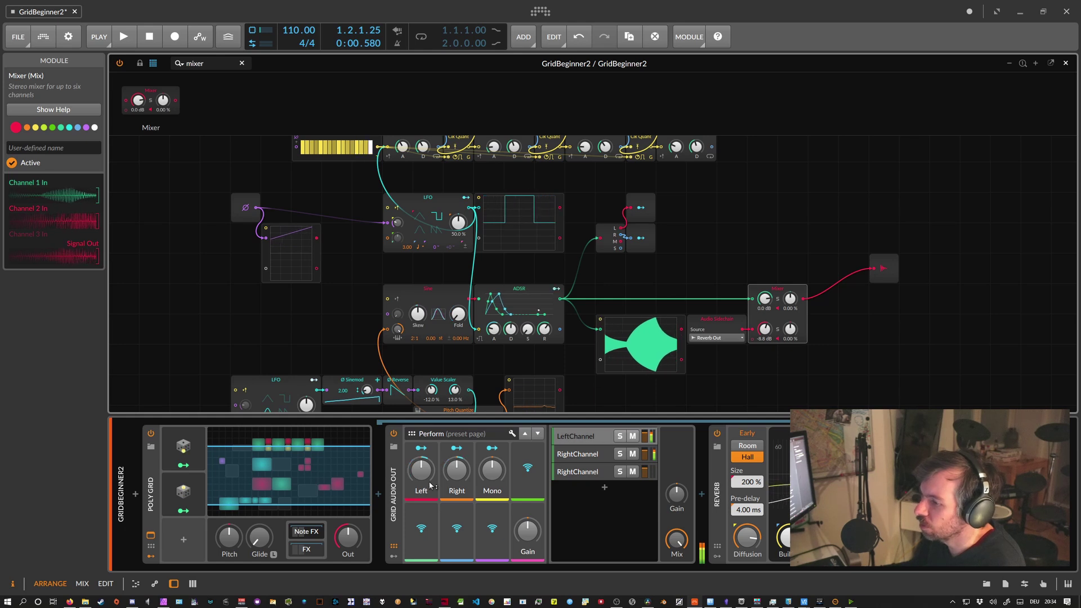
Examine the LeftChannel and RightChannel layers of Grid Audio Out, their DC Offset devices and the container's modulation assignments.
{"action": "left_click", "coordinate": [583, 439]}
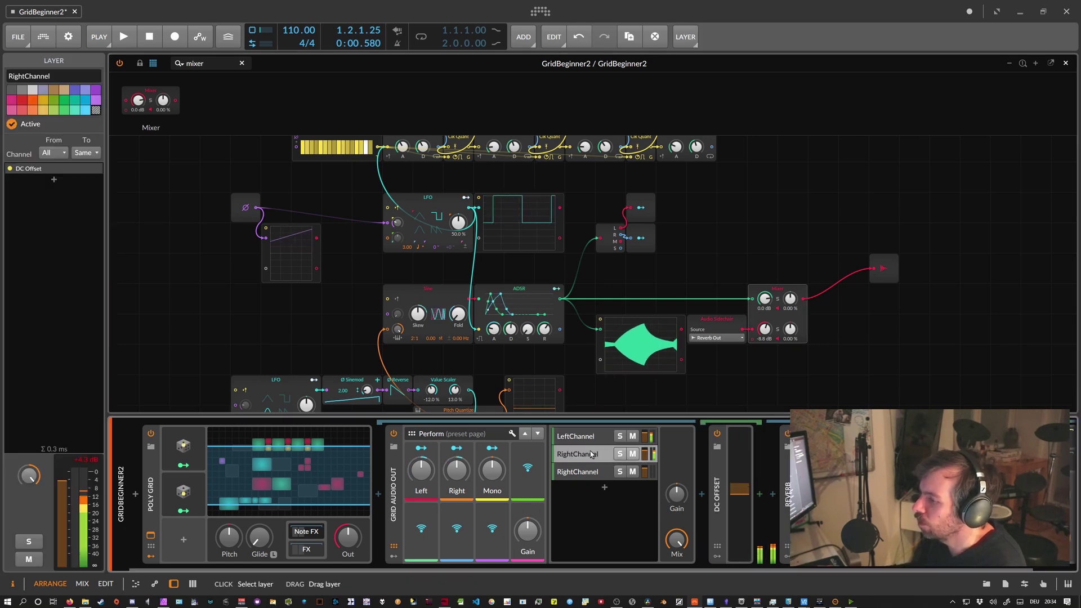
{"action": "left_click", "coordinate": [587, 453]}
{"action": "left_click", "coordinate": [587, 439]}
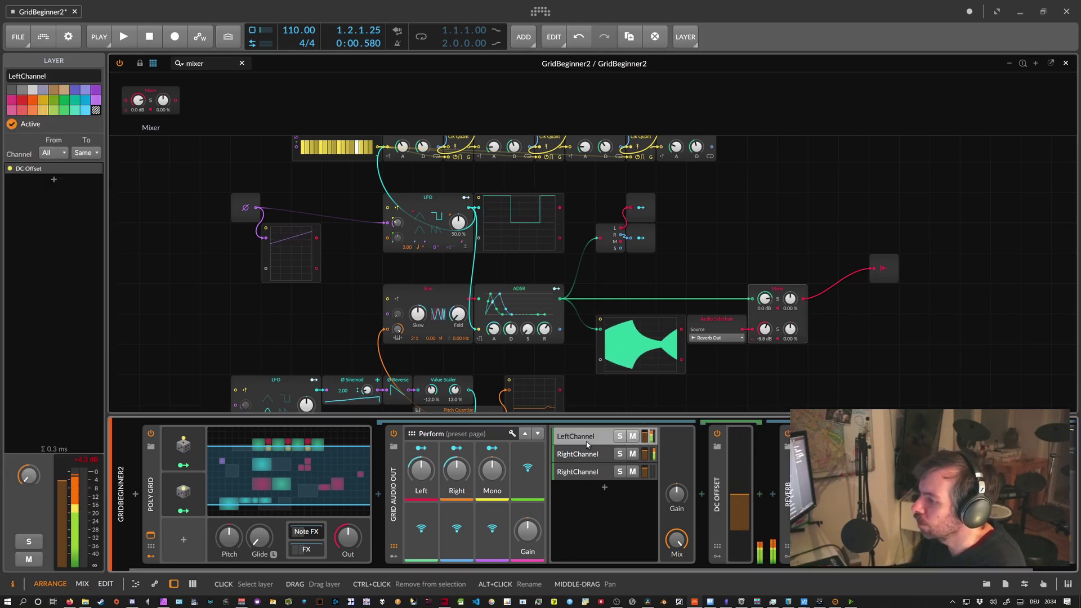
{"action": "left_click", "coordinate": [588, 454]}
{"action": "left_click", "coordinate": [583, 437]}
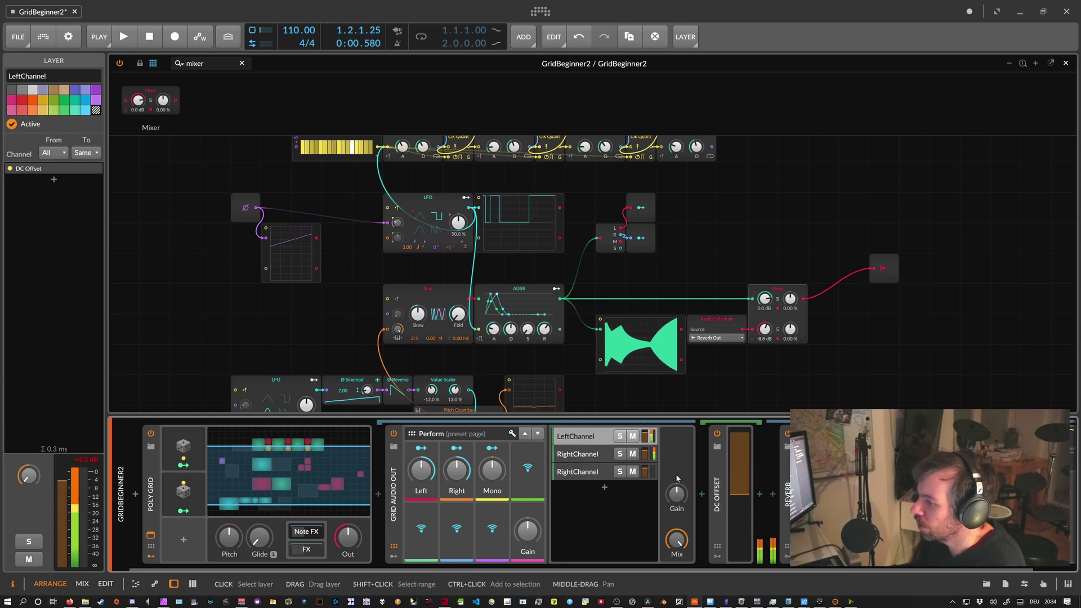
{"action": "left_click", "coordinate": [719, 501]}
{"action": "left_click", "coordinate": [591, 454]}
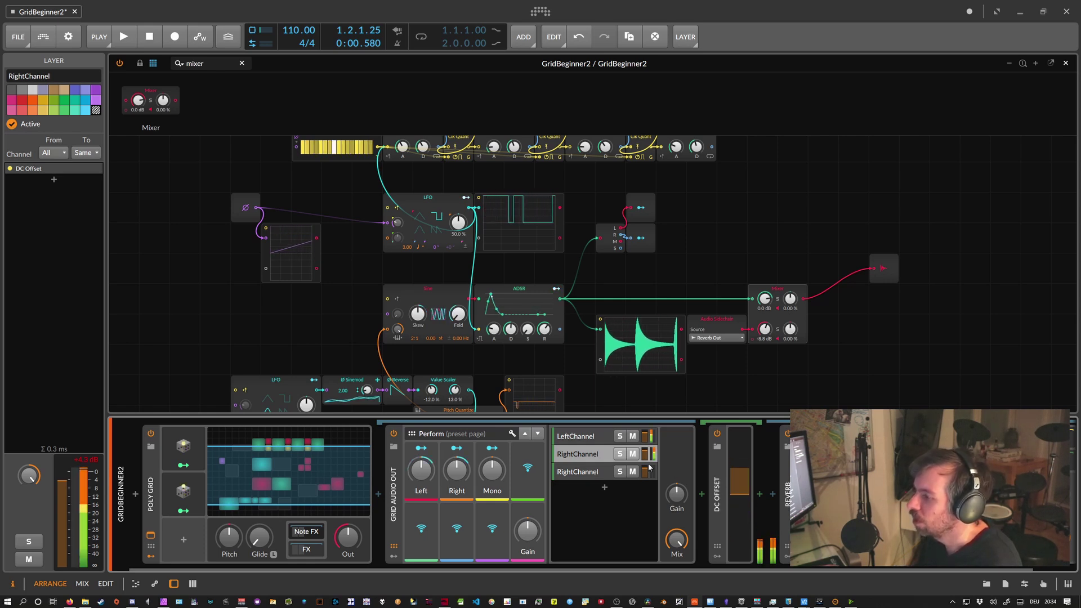
{"action": "key", "text": "Delete"}
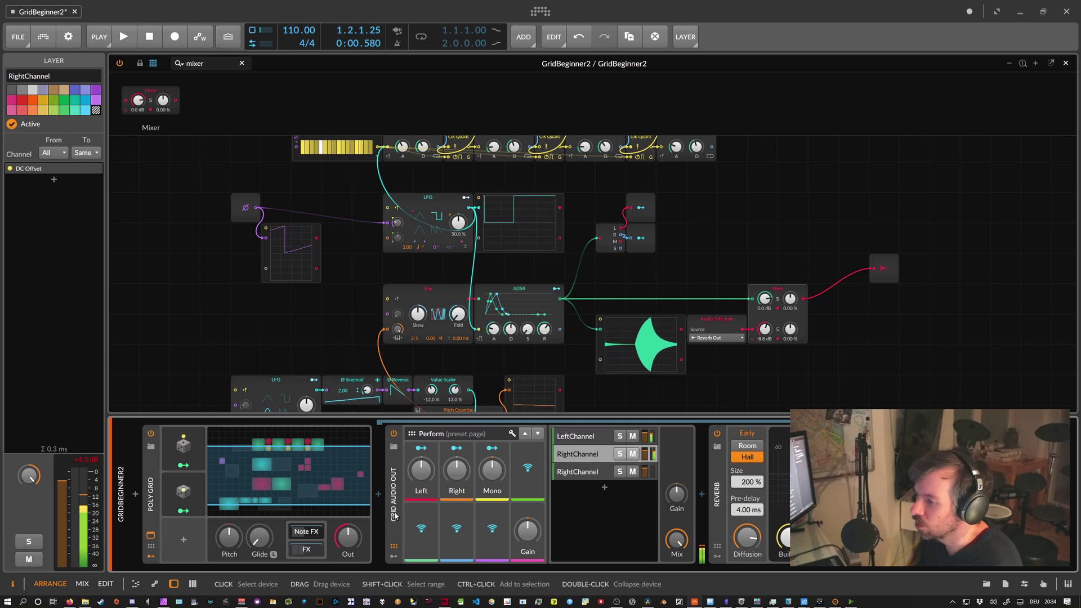
{"action": "left_click", "coordinate": [394, 550]}
{"action": "left_click", "coordinate": [393, 549]}
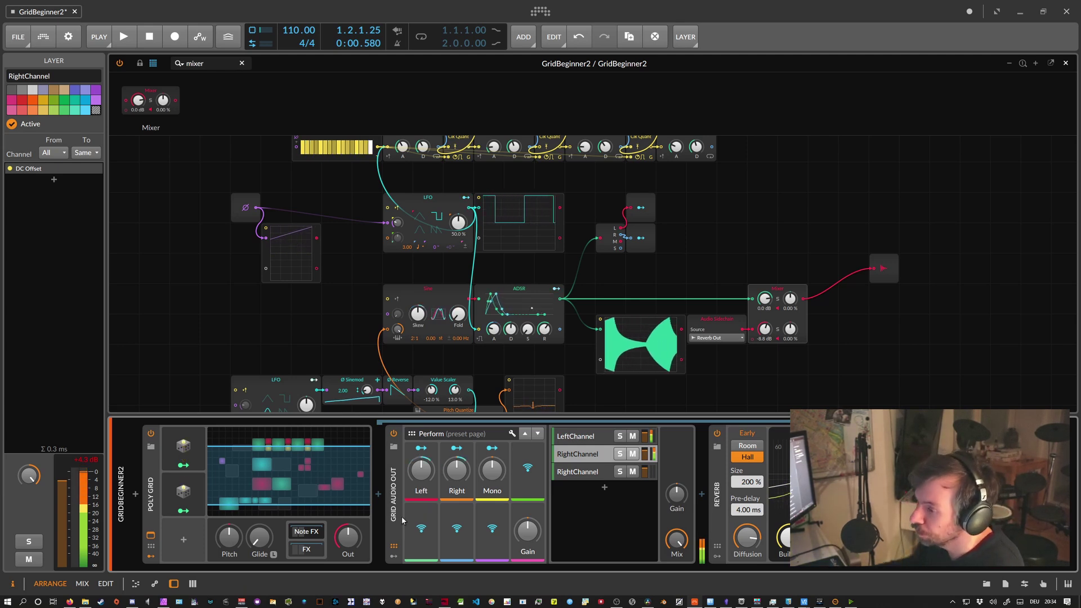
{"action": "left_click", "coordinate": [395, 519]}
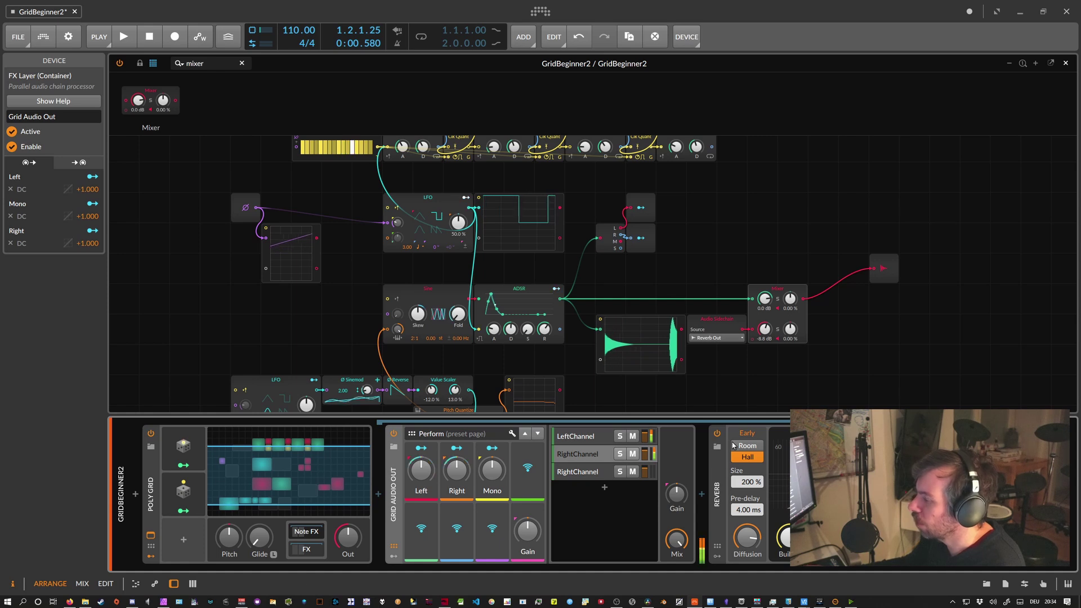
Move the oscilloscope one grid cell closer to the ADSR and lower the Mixer's second channel to -23.1 dB.
{"action": "left_click_drag", "start_coordinate": [646, 331], "coordinate": [615, 331]}
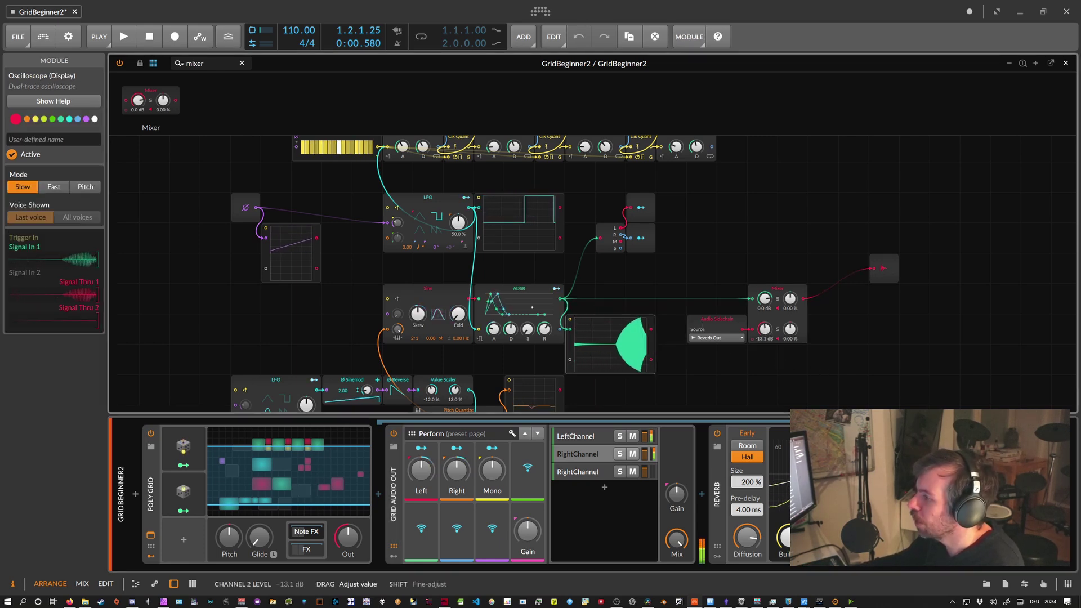
{"action": "left_click", "coordinate": [697, 356]}
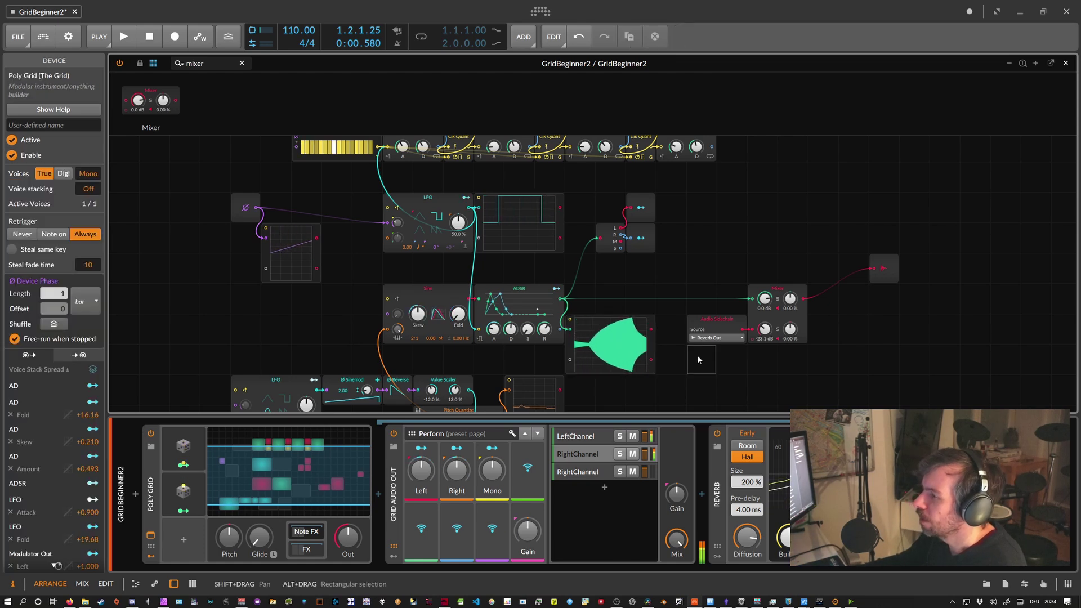
Insert a Stereo Split and a Stereo Merge module below the Audio Sidechain, leaving a gap between them for a delay.
{"action": "scroll", "coordinate": [697, 358], "scroll_direction": "down", "scroll_amount": 2}
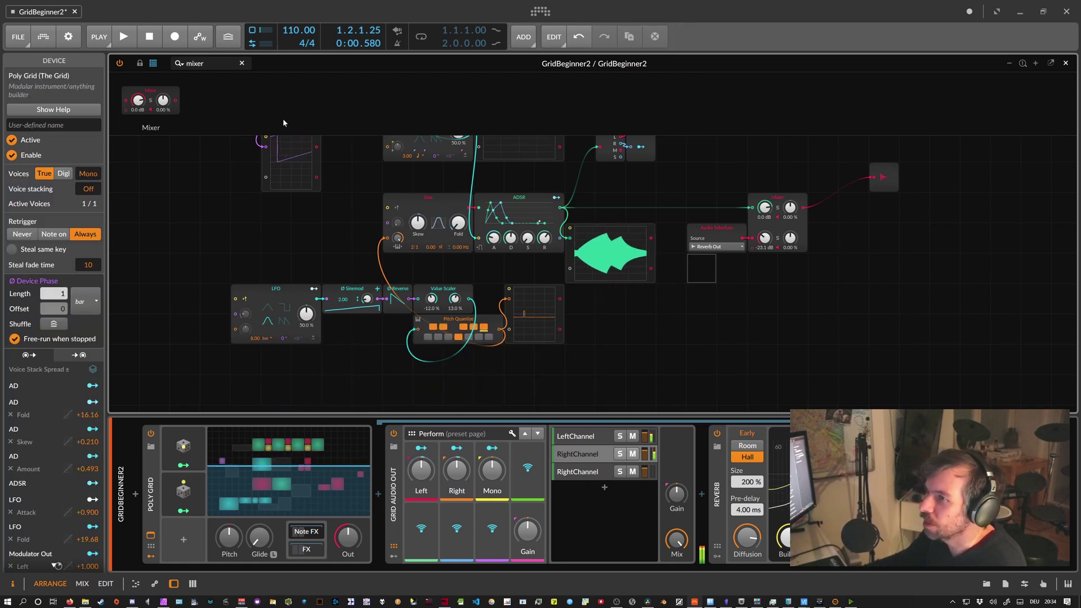
{"action": "left_click", "coordinate": [242, 64]}
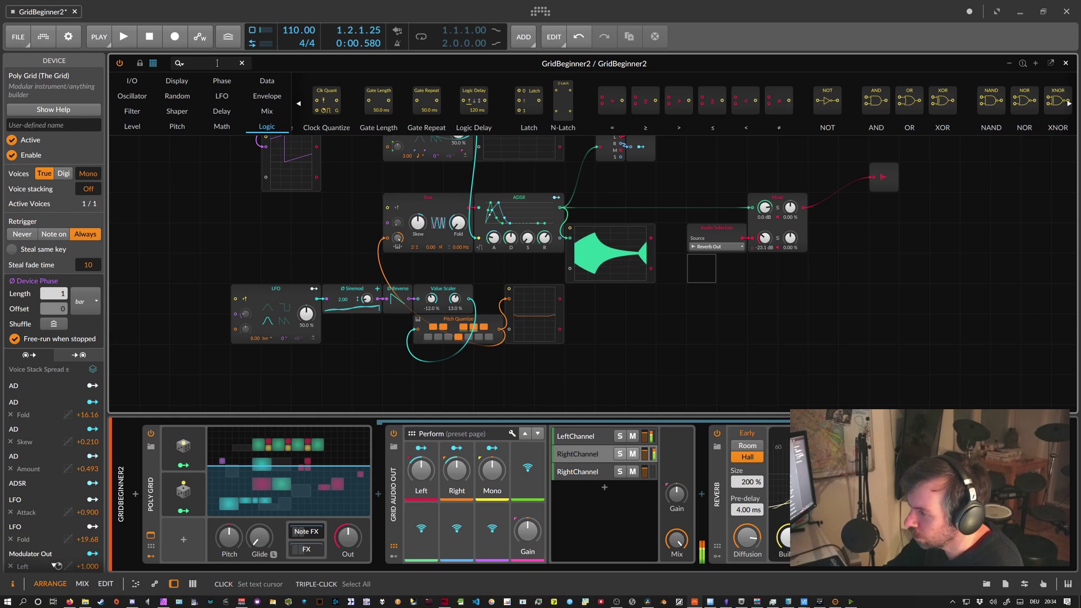
{"action": "type", "text": "stere"}
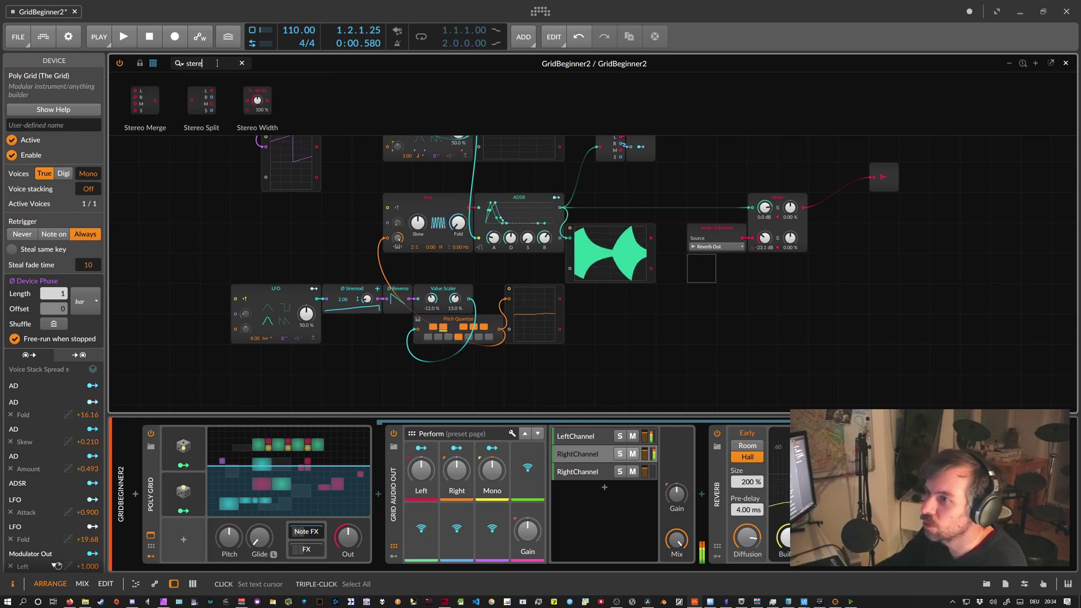
{"action": "left_click_drag", "start_coordinate": [696, 363], "coordinate": [723, 363]}
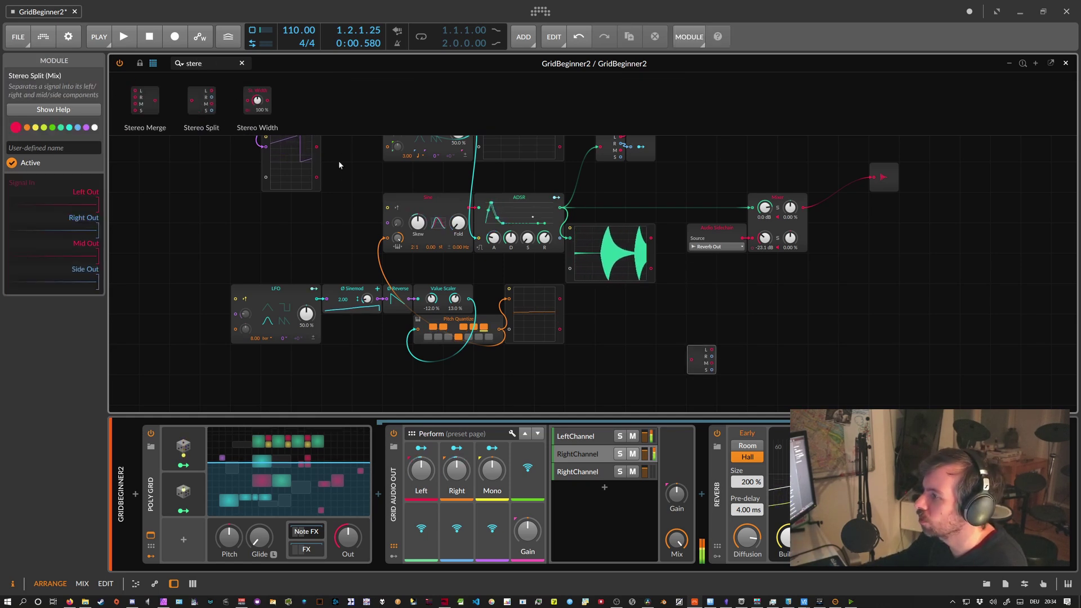
{"action": "left_click", "coordinate": [707, 357]}
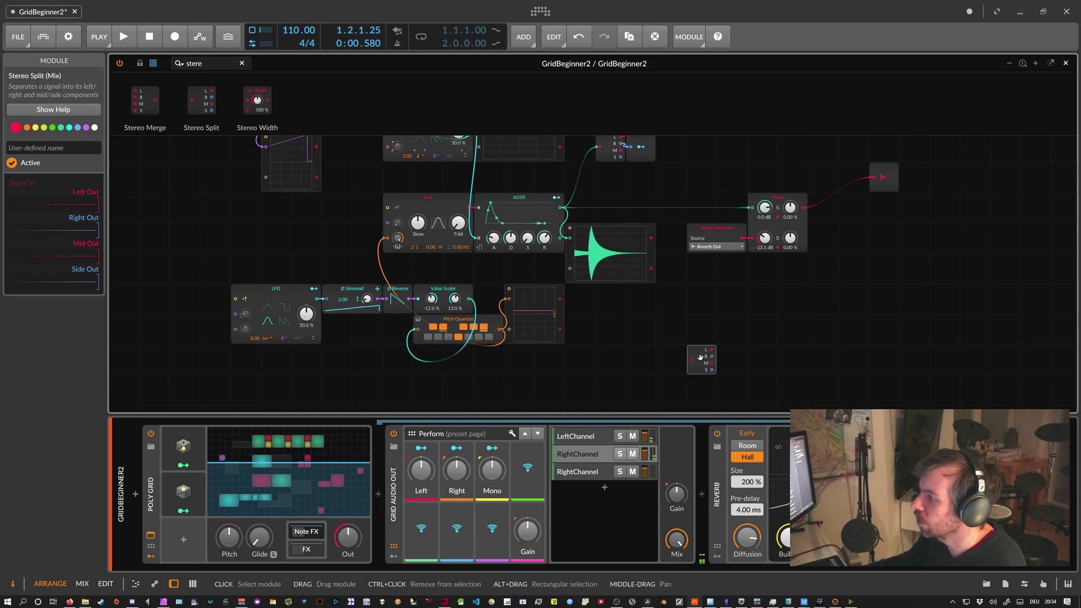
{"action": "left_click", "coordinate": [200, 63]}
{"action": "left_click_drag", "start_coordinate": [152, 103], "coordinate": [799, 363]}
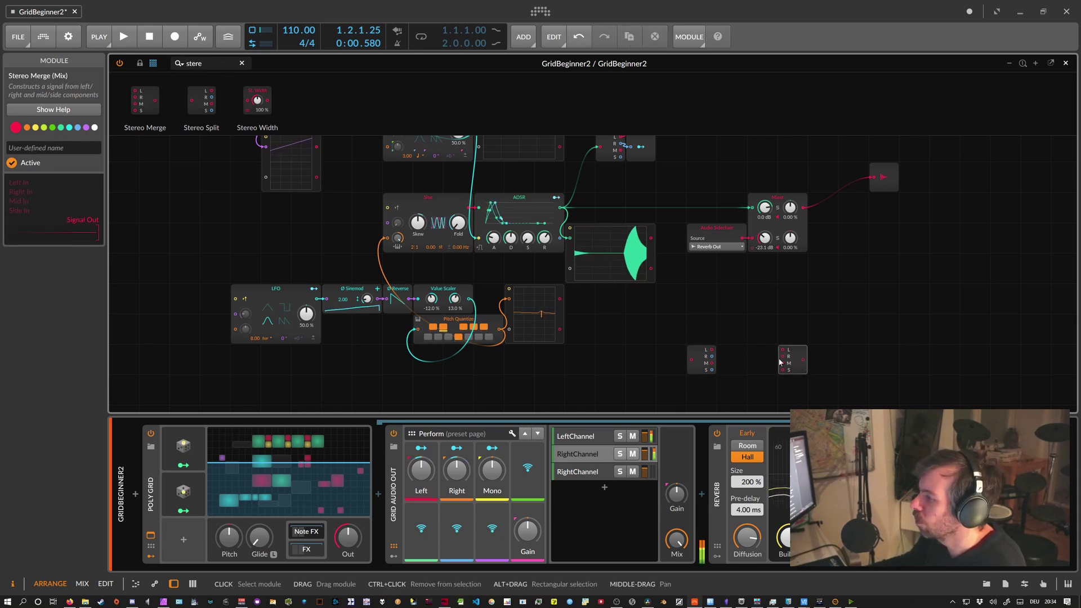
{"action": "left_click_drag", "start_coordinate": [700, 353], "coordinate": [670, 354]}
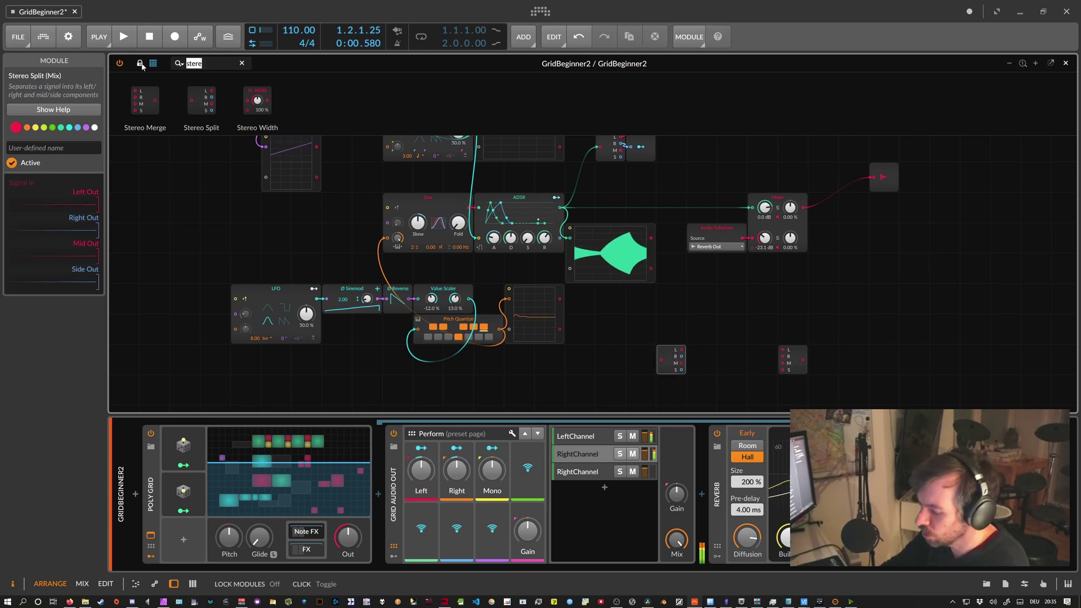
Insert a Mod Delay between the Stereo Split and Stereo Merge and wire it through their left-channel ports.
{"action": "type", "text": "deklay"}
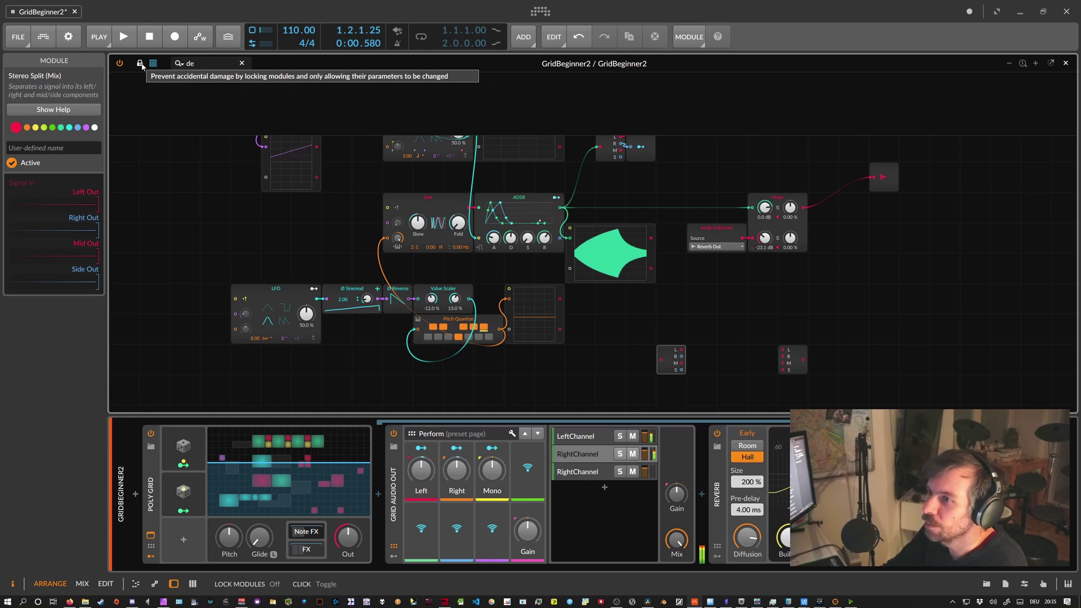
{"action": "key", "text": "BackSpace"}
{"action": "type", "text": "ek"}
{"action": "key", "text": "BackSpace"}
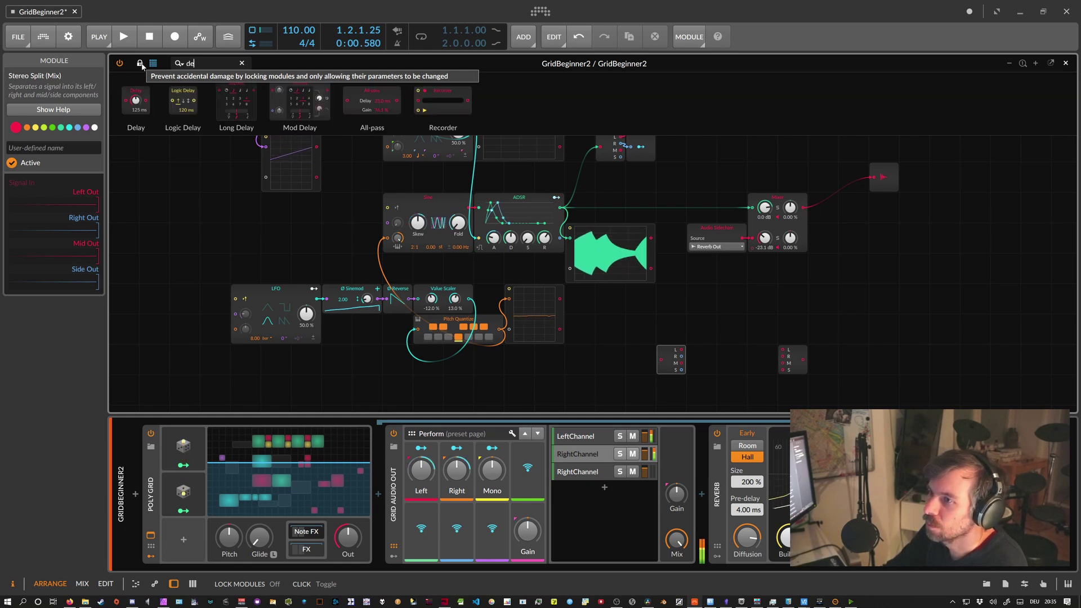
{"action": "left_click_drag", "start_coordinate": [309, 112], "coordinate": [692, 299]}
{"action": "left_click", "coordinate": [699, 309]}
{"action": "left_click", "coordinate": [718, 299]}
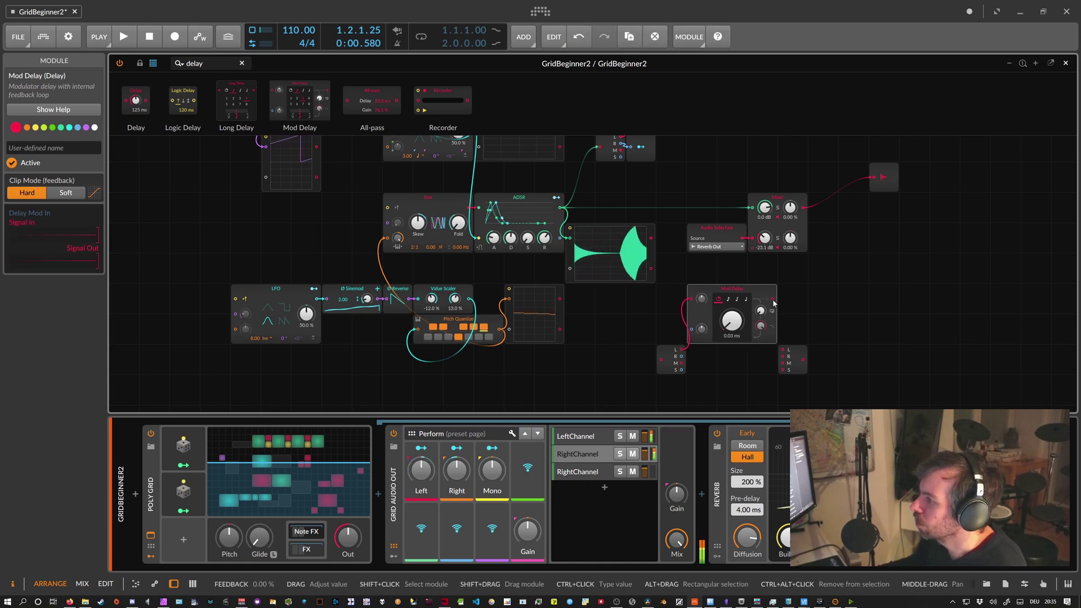
{"action": "left_click_drag", "start_coordinate": [780, 341], "coordinate": [783, 349]}
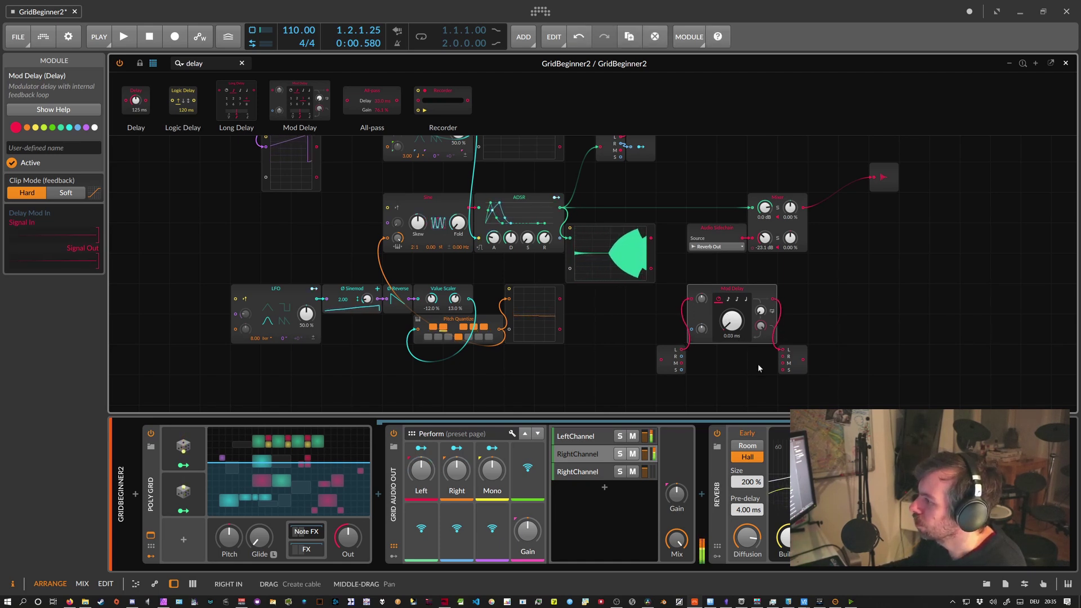
Duplicate the Mod Delay directly beneath the first and wire the copy between the right ports of Stereo Split and Stereo Merge.
{"action": "key", "text": "ctrl+c"}
{"action": "left_click", "coordinate": [708, 362]}
{"action": "key", "text": "ctrl+v"}
{"action": "scroll", "coordinate": [704, 366], "scroll_direction": "down", "scroll_amount": 1}
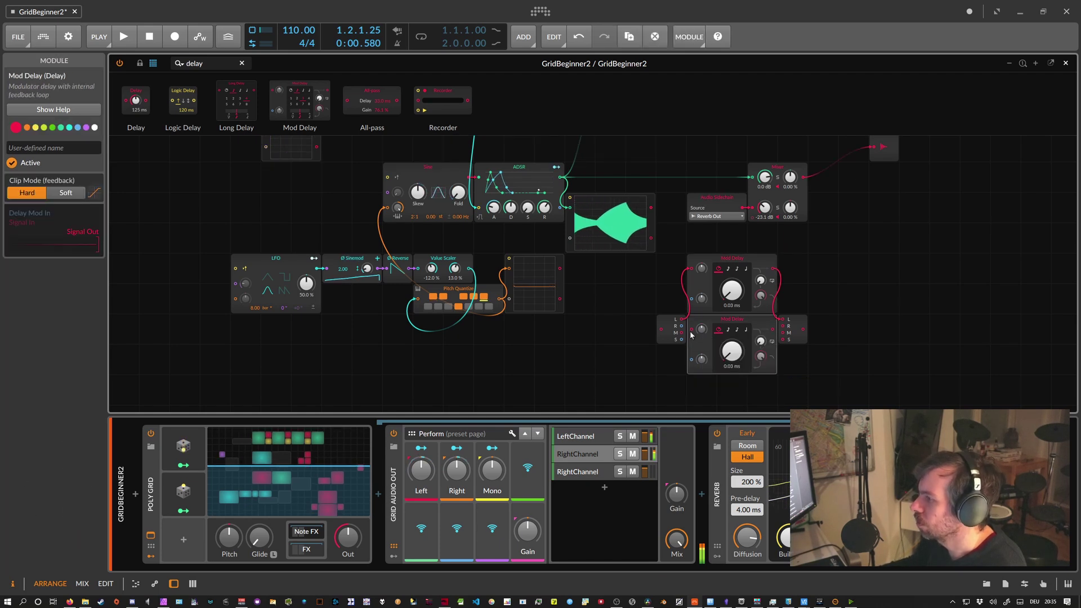
{"action": "left_click_drag", "start_coordinate": [682, 326], "coordinate": [760, 318]}
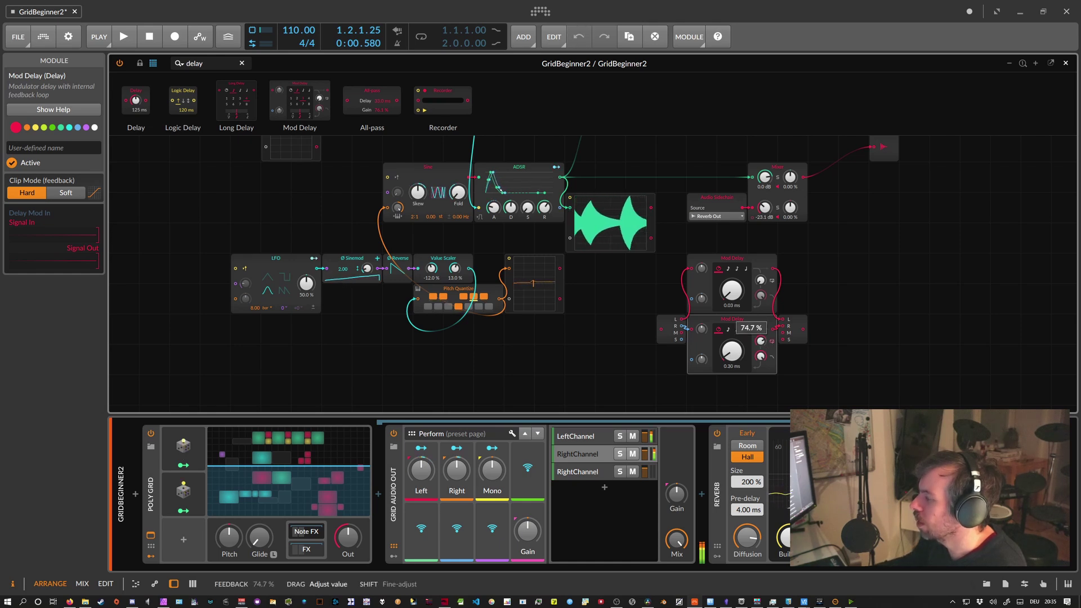
Raise the feedback on both Mod Delay modules, with the lower one at about 75 %.
{"action": "left_click_drag", "start_coordinate": [760, 342], "coordinate": [760, 339]}
{"action": "left_click_drag", "start_coordinate": [760, 281], "coordinate": [761, 280]}
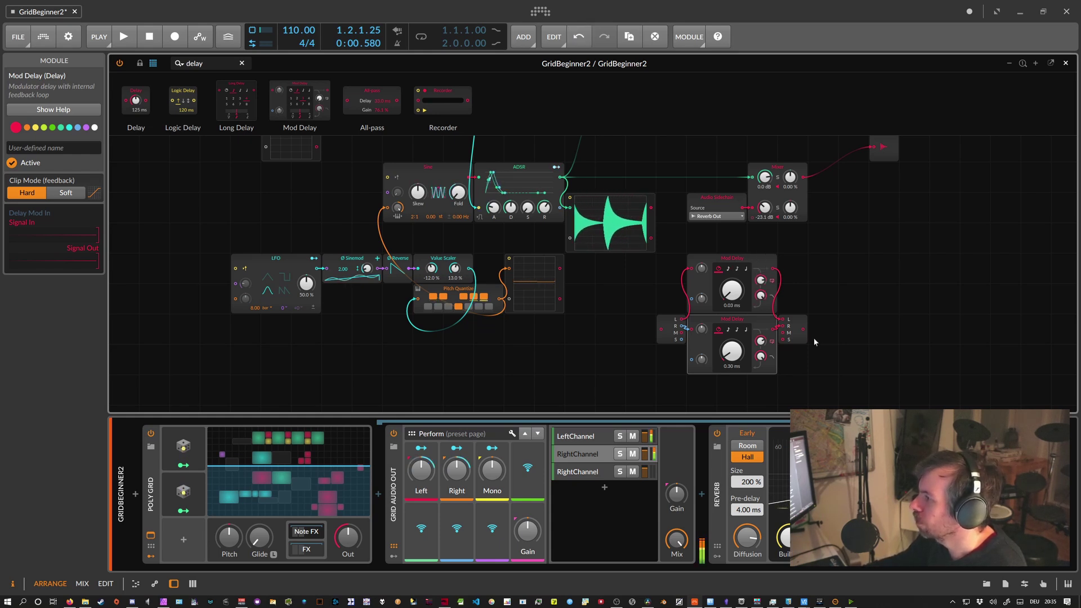
Connect the Stereo Merge to a third Mixer channel, move the delay group down one row, and feed the Stereo Split from the ADSR output.
{"action": "left_click_drag", "start_coordinate": [749, 229], "coordinate": [752, 238]}
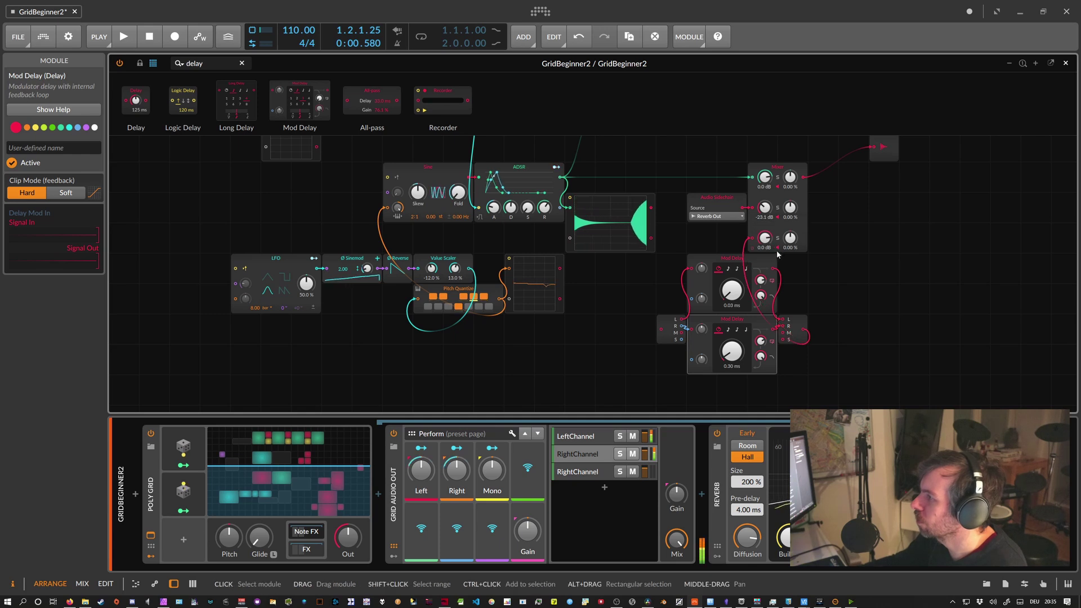
{"action": "left_click_drag", "start_coordinate": [844, 368], "coordinate": [706, 363]}
{"action": "left_click_drag", "start_coordinate": [566, 179], "coordinate": [660, 359]}
Set the delay times to 4.74 ms on the upper and 1.81 ms on the lower Mod Delay, and silence Mixer channels 1 and 2.
{"action": "left_click_drag", "start_coordinate": [732, 382], "coordinate": [732, 366]}
{"action": "left_click_drag", "start_coordinate": [732, 320], "coordinate": [732, 291]}
{"action": "left_click_drag", "start_coordinate": [765, 177], "coordinate": [772, 213]}
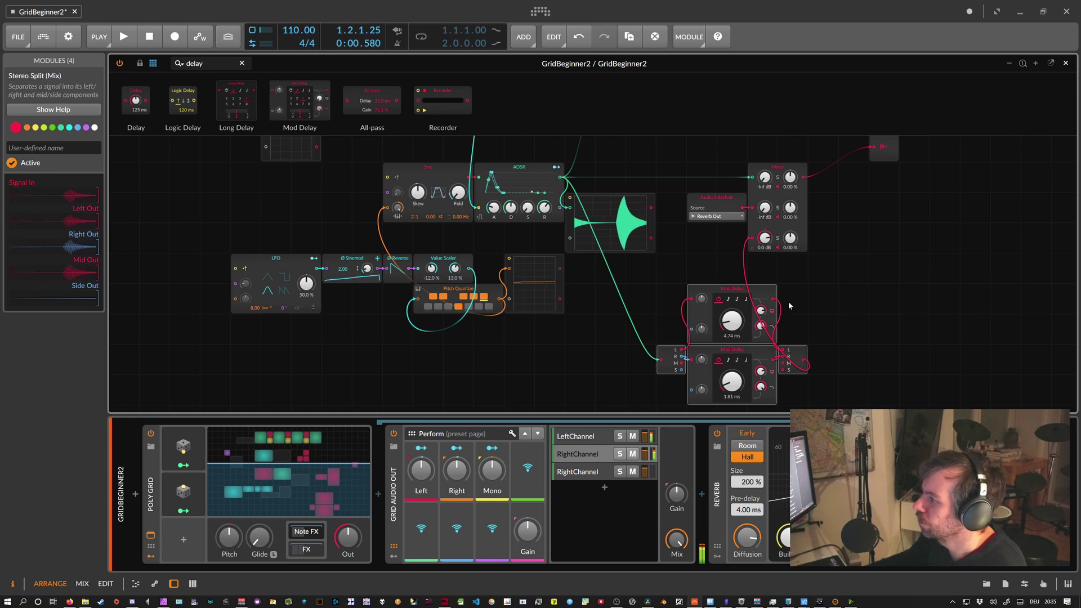
Set the upper Mod Delay to 178 ms, the lower to 88.2 ms, and the Mixer's third channel to -8.8 dB.
{"action": "left_click_drag", "start_coordinate": [732, 321], "coordinate": [733, 305]}
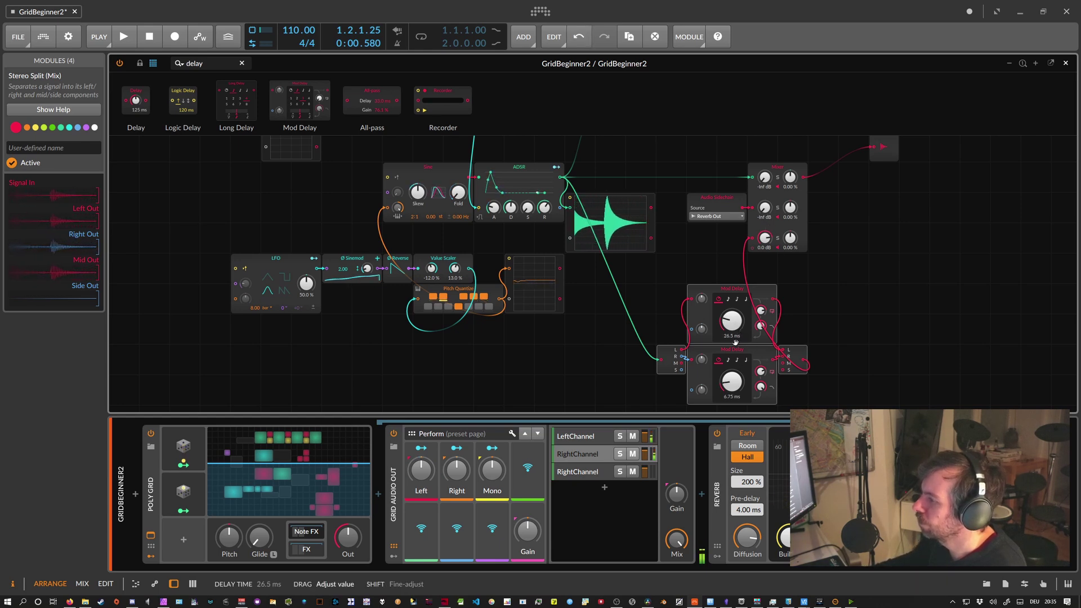
{"action": "left_click_drag", "start_coordinate": [732, 382], "coordinate": [734, 376]}
{"action": "key", "text": "ctrl+z"}
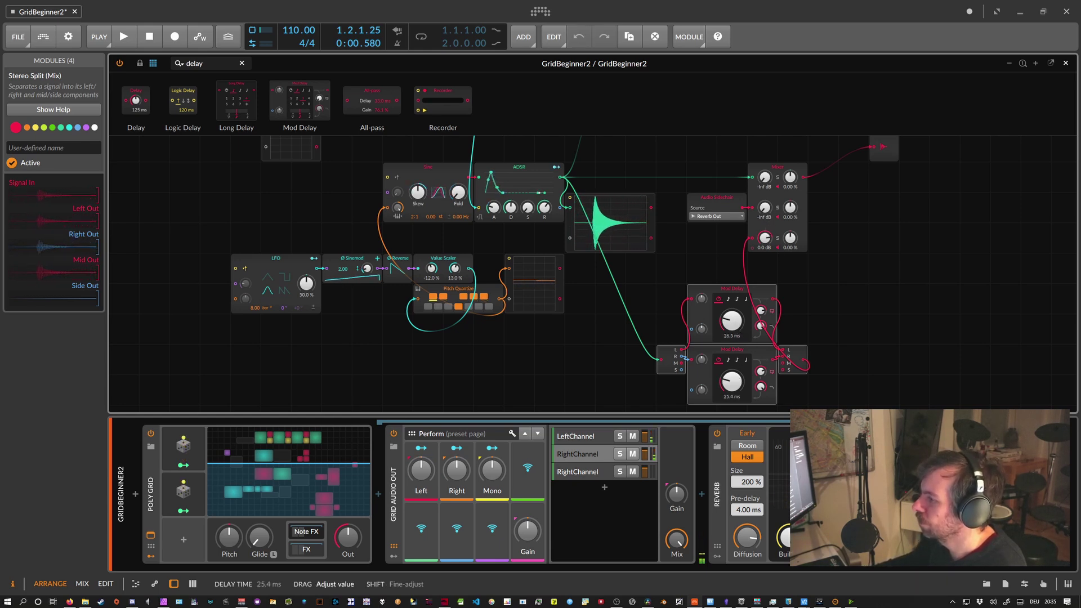
{"action": "left_click_drag", "start_coordinate": [761, 326], "coordinate": [735, 304]}
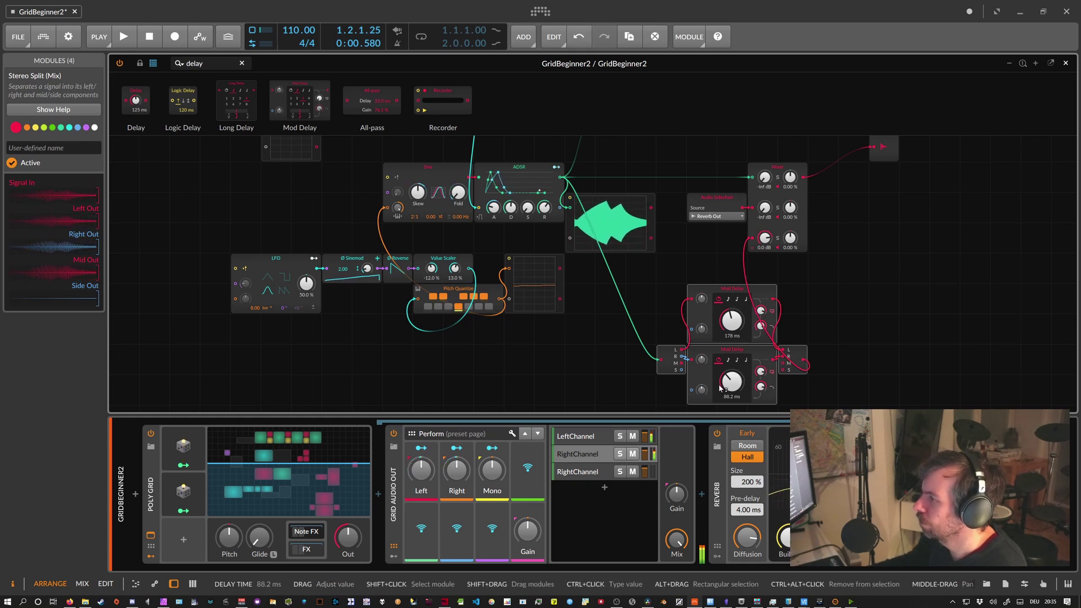
{"action": "left_click_drag", "start_coordinate": [764, 237], "coordinate": [759, 280]}
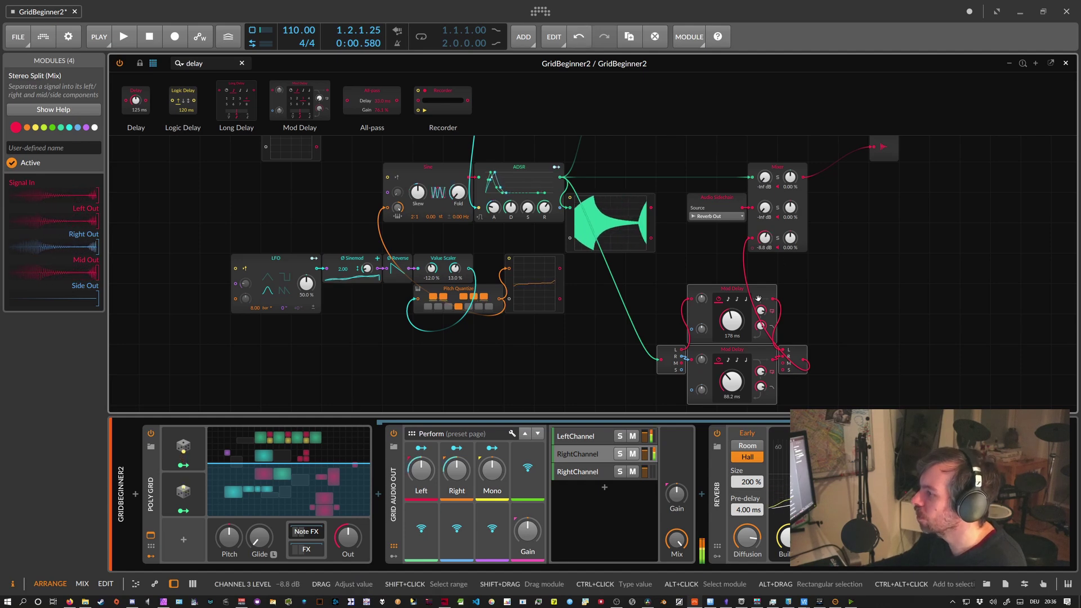
Move the Stereo Split, both Mod Delays and the Stereo Merge three grid cells toward the Pitch Quantize section, beneath the oscilloscope.
{"action": "left_click_drag", "start_coordinate": [862, 379], "coordinate": [658, 287]}
{"action": "left_click_drag", "start_coordinate": [668, 356], "coordinate": [568, 355]}
{"action": "left_click", "coordinate": [751, 361]}
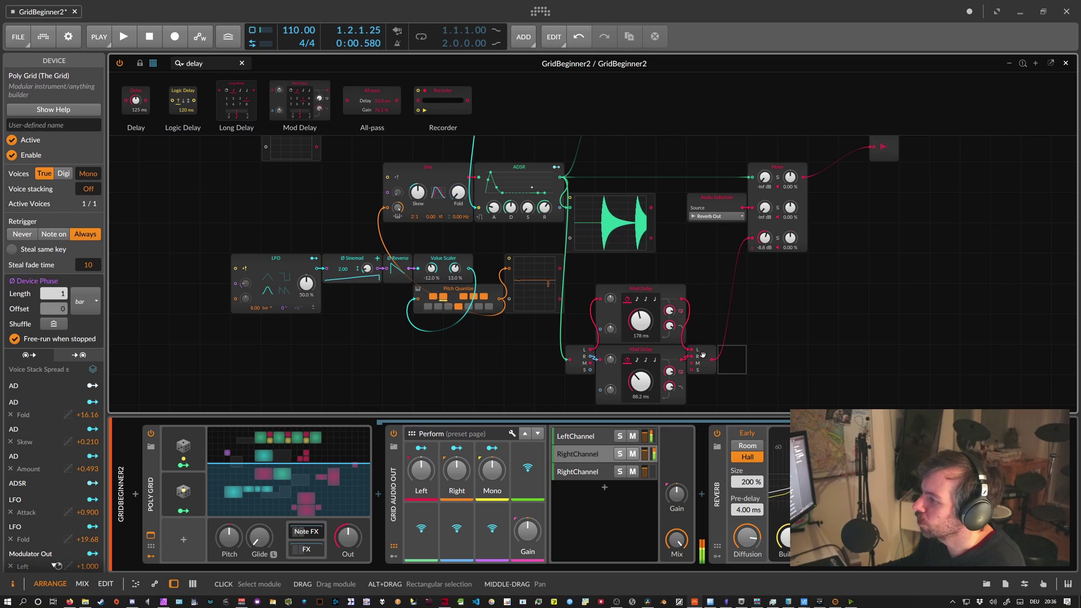
Shift the Stereo Merge outward and insert a second pair of Mod Delays copied from the upper one, with times of 5.89 ms upper and 0.04 ms lower.
{"action": "left_click_drag", "start_coordinate": [703, 356], "coordinate": [823, 356]}
{"action": "left_click", "coordinate": [649, 292]}
{"action": "key", "text": "ctrl+c"}
{"action": "left_click", "coordinate": [698, 305]}
{"action": "key", "text": "ctrl+v"}
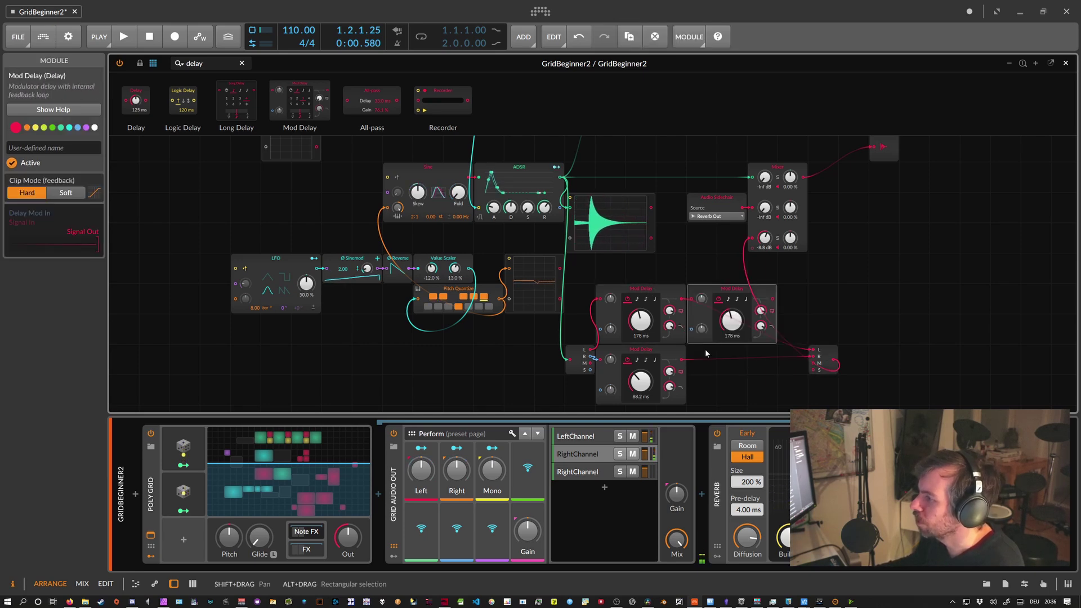
{"action": "left_click", "coordinate": [702, 358]}
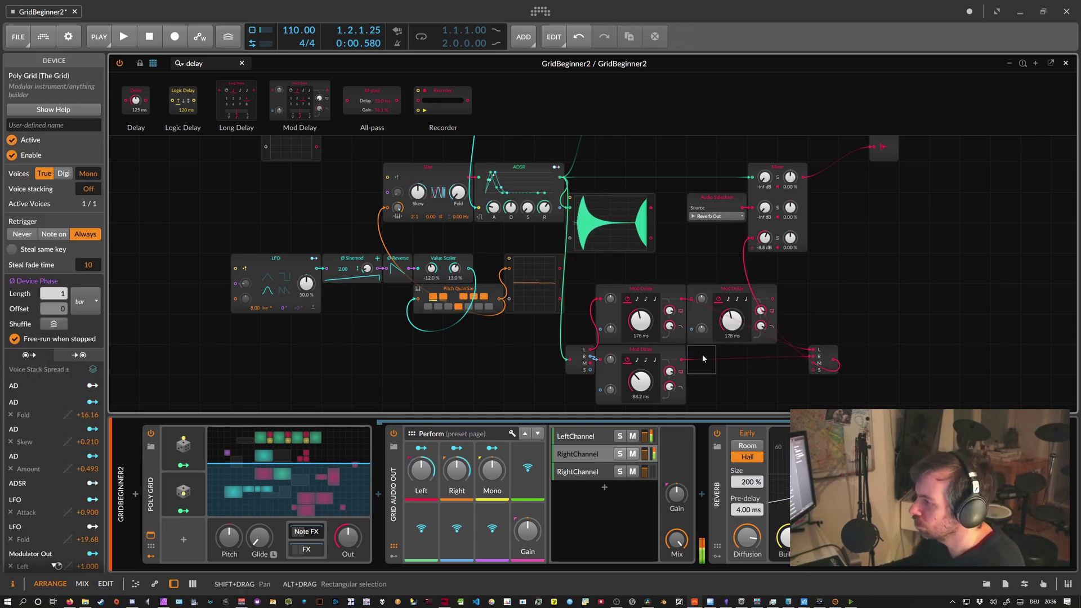
{"action": "key", "text": "ctrl+v"}
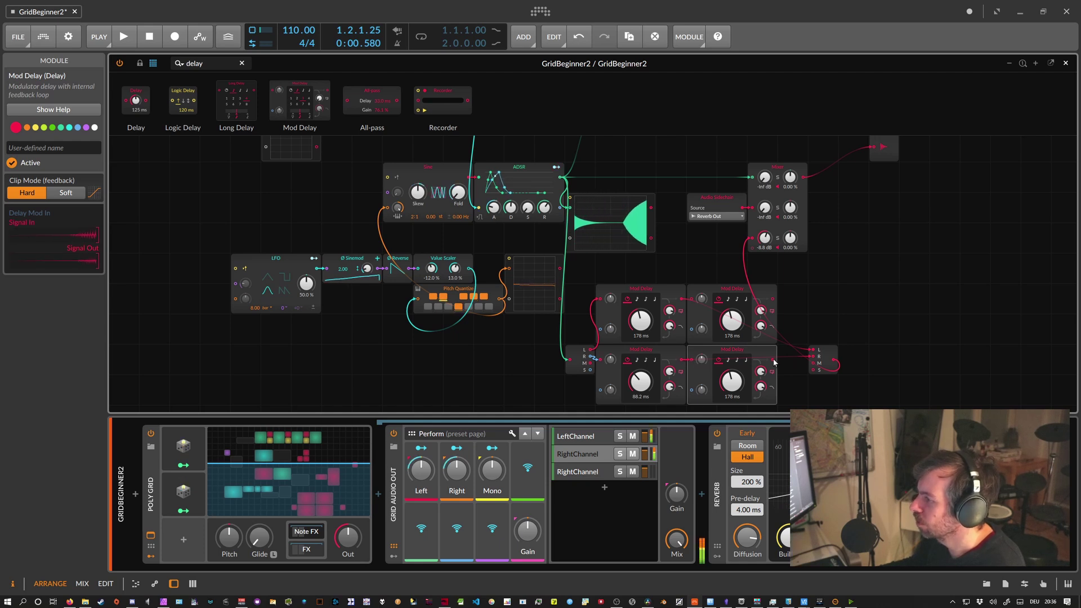
{"action": "left_click_drag", "start_coordinate": [811, 346], "coordinate": [813, 350]}
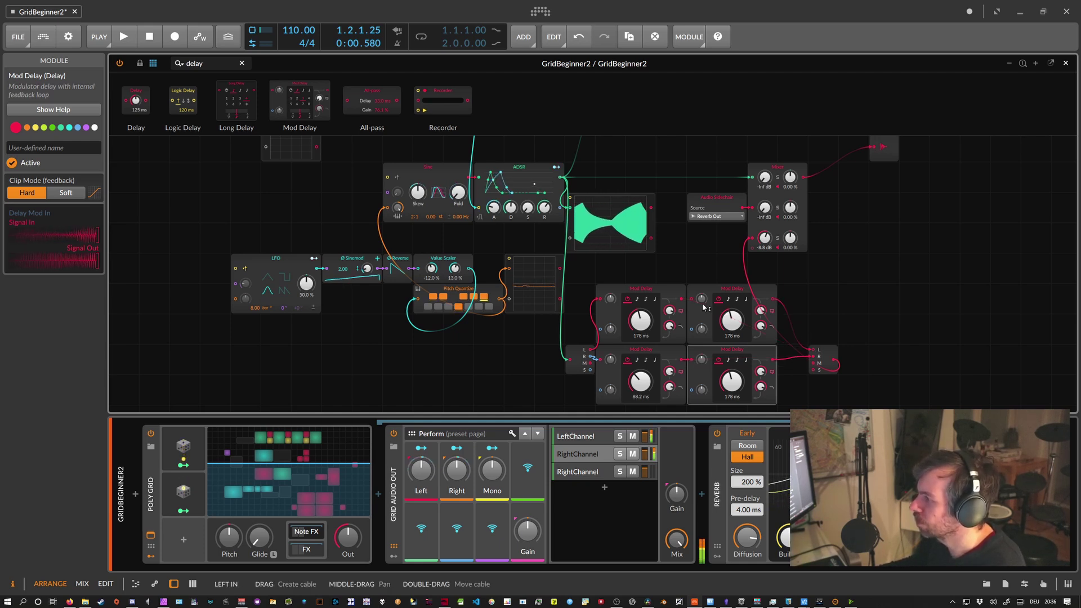
{"action": "left_click_drag", "start_coordinate": [732, 320], "coordinate": [731, 344]}
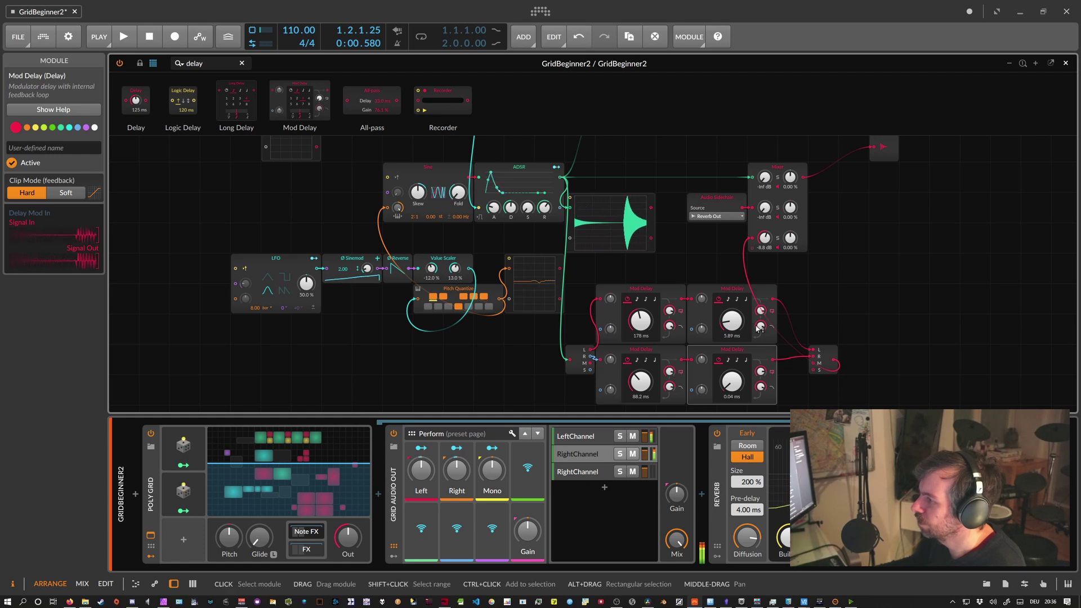
Shift the Stereo Merge again and insert a third pair of Mod Delays, with times of 31.3 ms upper and 25.4 ms lower.
{"action": "left_click_drag", "start_coordinate": [823, 361], "coordinate": [914, 361]}
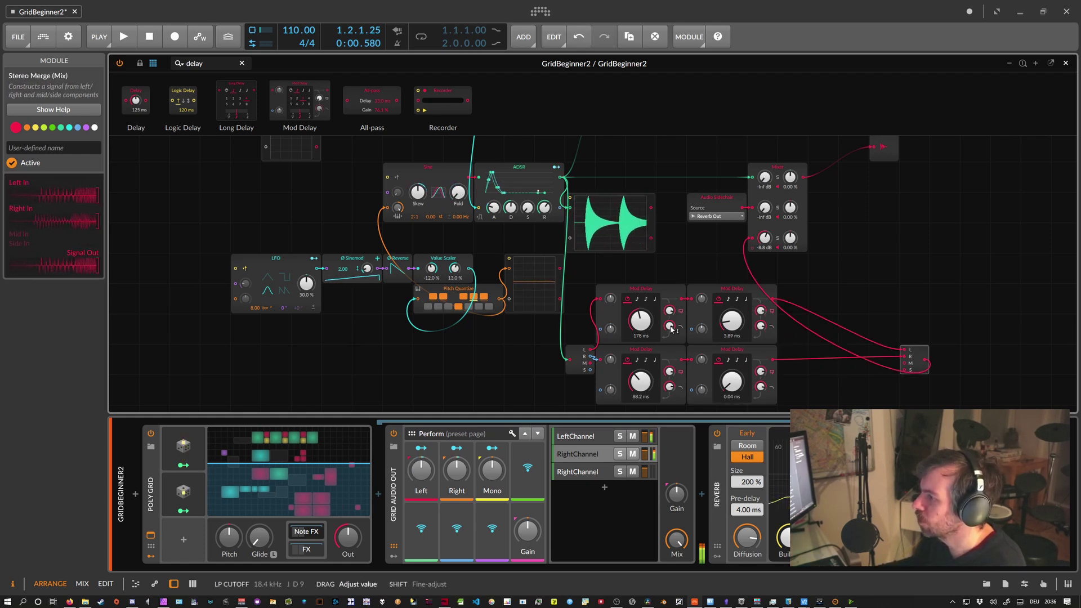
{"action": "left_click", "coordinate": [732, 290]}
{"action": "key", "text": "ctrl+c"}
{"action": "left_click", "coordinate": [789, 294]}
{"action": "key", "text": "ctrl+v"}
{"action": "left_click", "coordinate": [789, 365]}
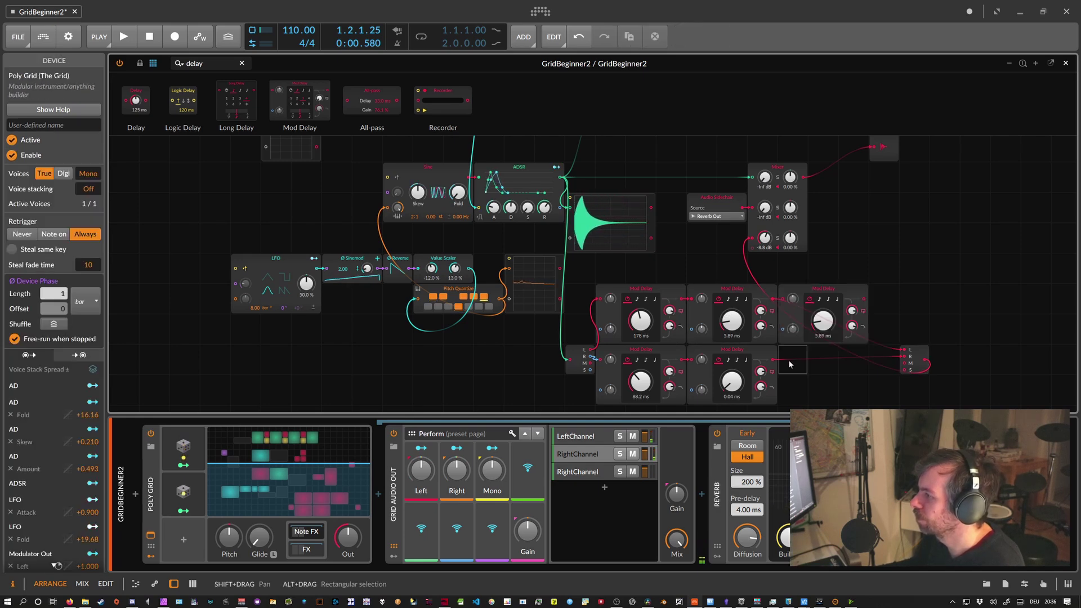
{"action": "key", "text": "ctrl+v"}
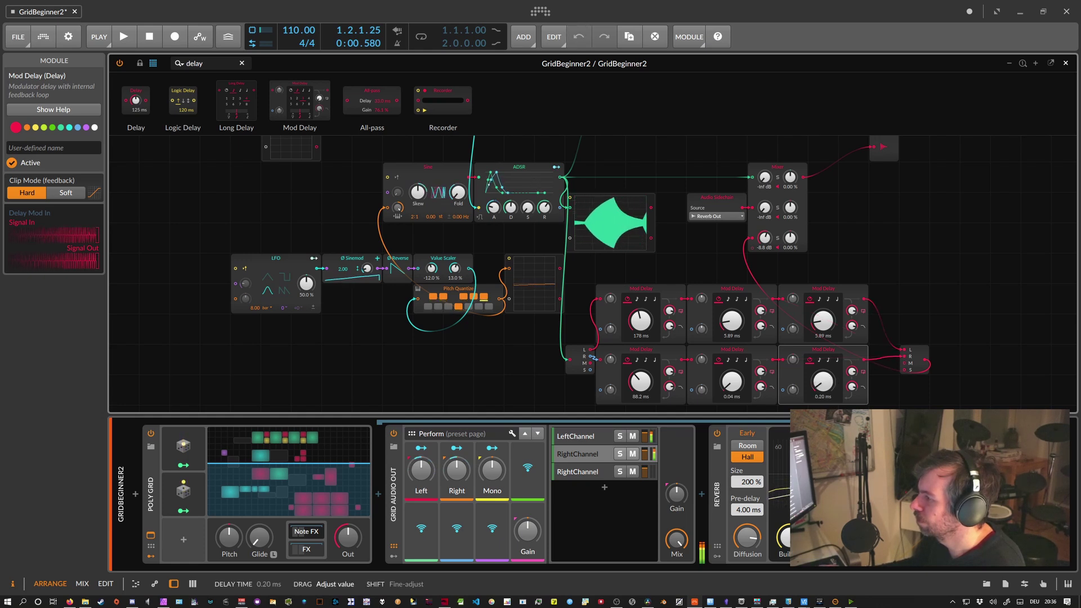
{"action": "left_click_drag", "start_coordinate": [823, 322], "coordinate": [825, 325]}
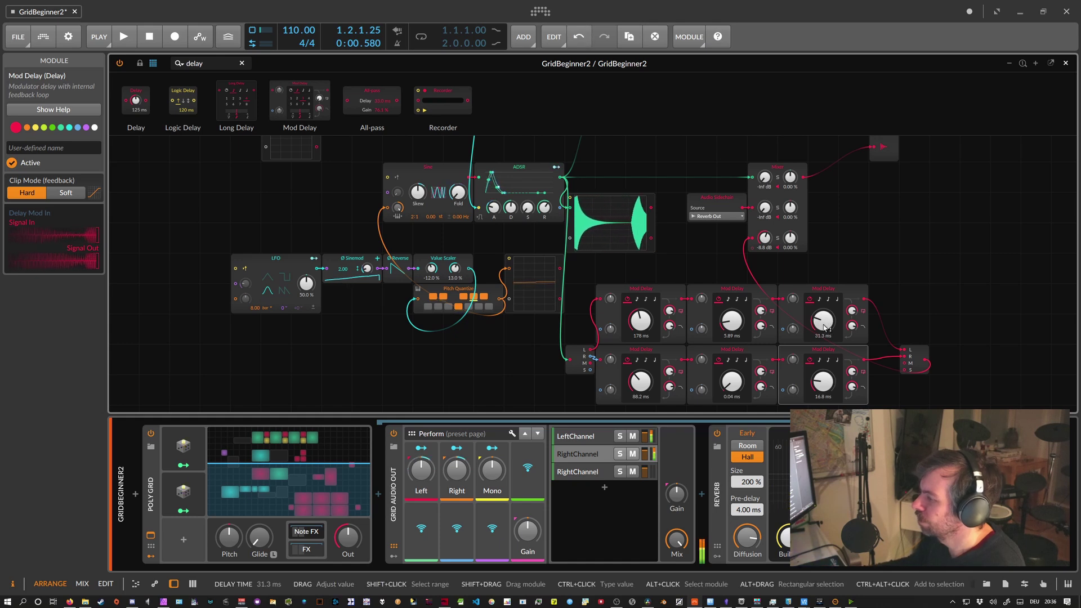
{"action": "left_click_drag", "start_coordinate": [823, 382], "coordinate": [823, 376]}
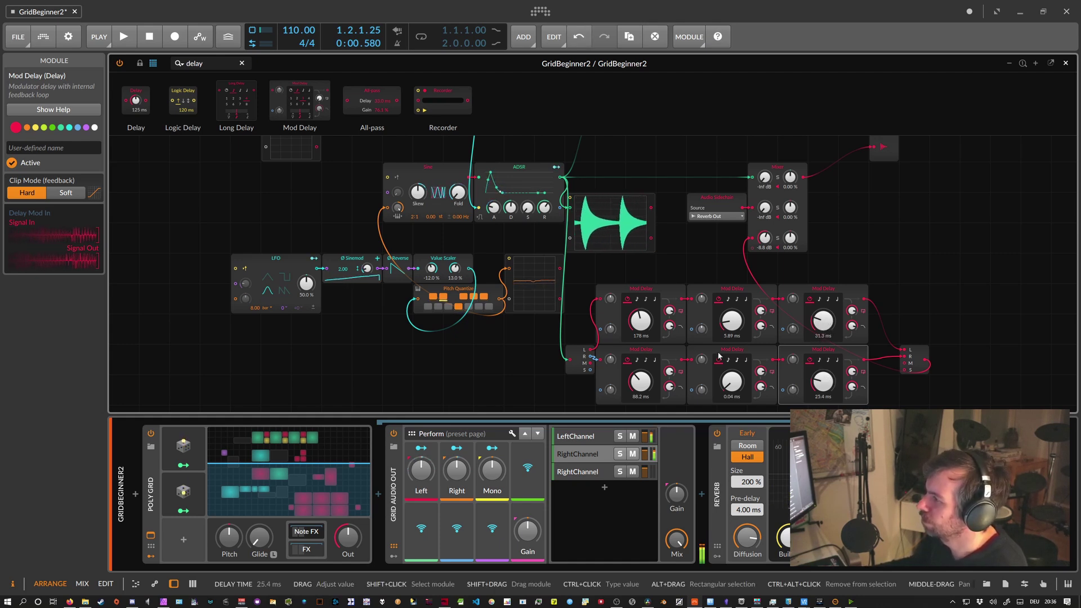
Set the first Mod Delay pair to 212 ms upper and 138 ms lower, and Mixer channel 3 to -13.6 dB.
{"action": "left_click_drag", "start_coordinate": [641, 322], "coordinate": [641, 314]}
{"action": "left_click_drag", "start_coordinate": [643, 380], "coordinate": [643, 370]}
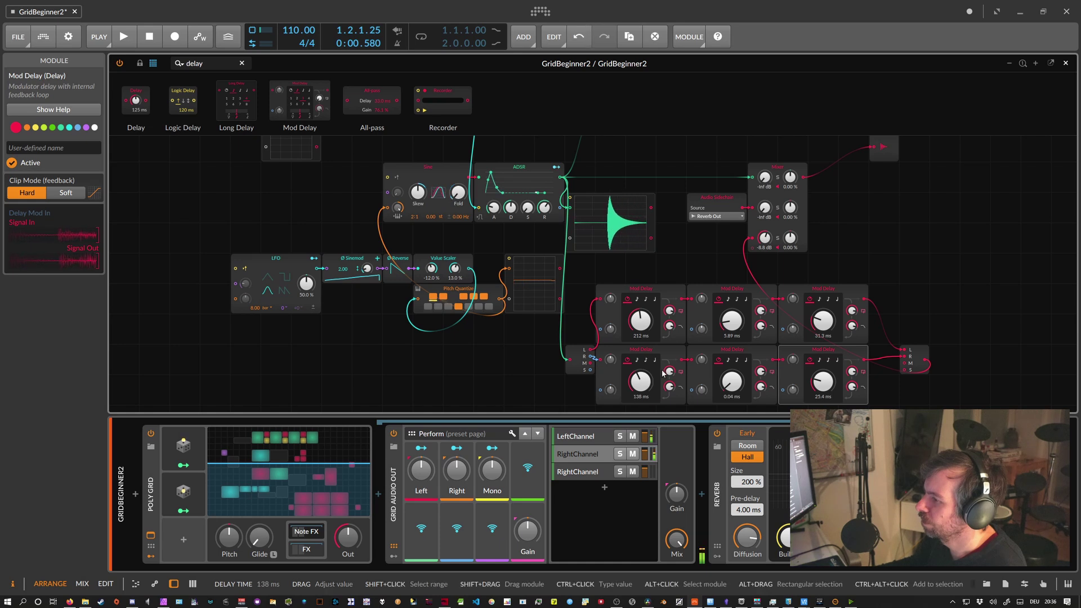
{"action": "left_click_drag", "start_coordinate": [765, 239], "coordinate": [764, 245]}
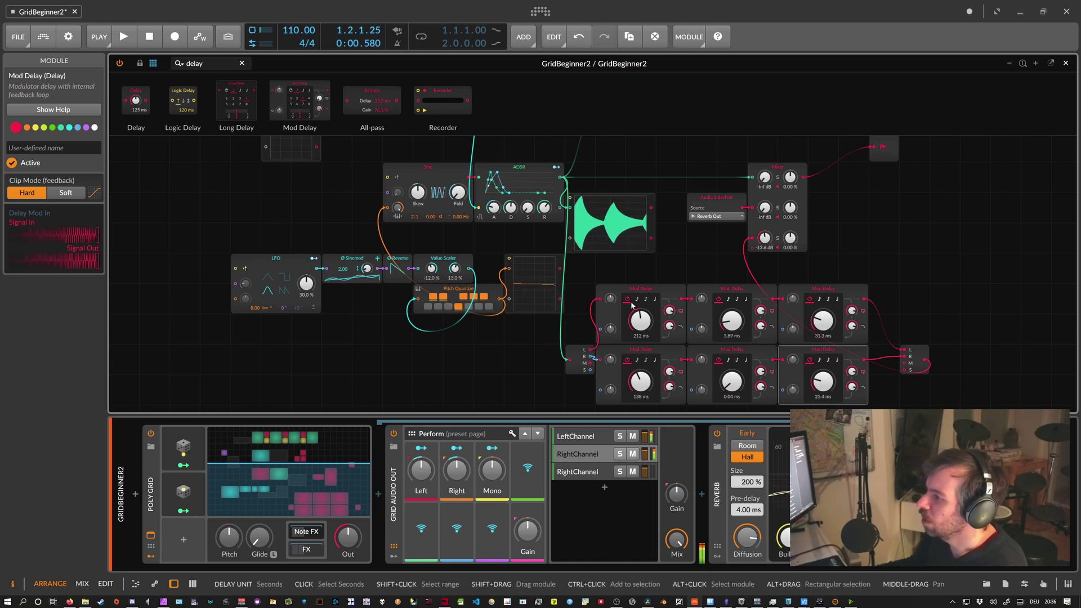
Connect the LFO output to the delay modulation inputs of all six Mod Delays, with small modulation amounts.
{"action": "scroll", "coordinate": [461, 275], "scroll_direction": "up", "scroll_amount": 1}
{"action": "scroll", "coordinate": [461, 275], "scroll_direction": "down", "scroll_amount": 1}
{"action": "left_click_drag", "start_coordinate": [317, 269], "coordinate": [601, 327]}
{"action": "left_click_drag", "start_coordinate": [600, 390], "coordinate": [612, 395]}
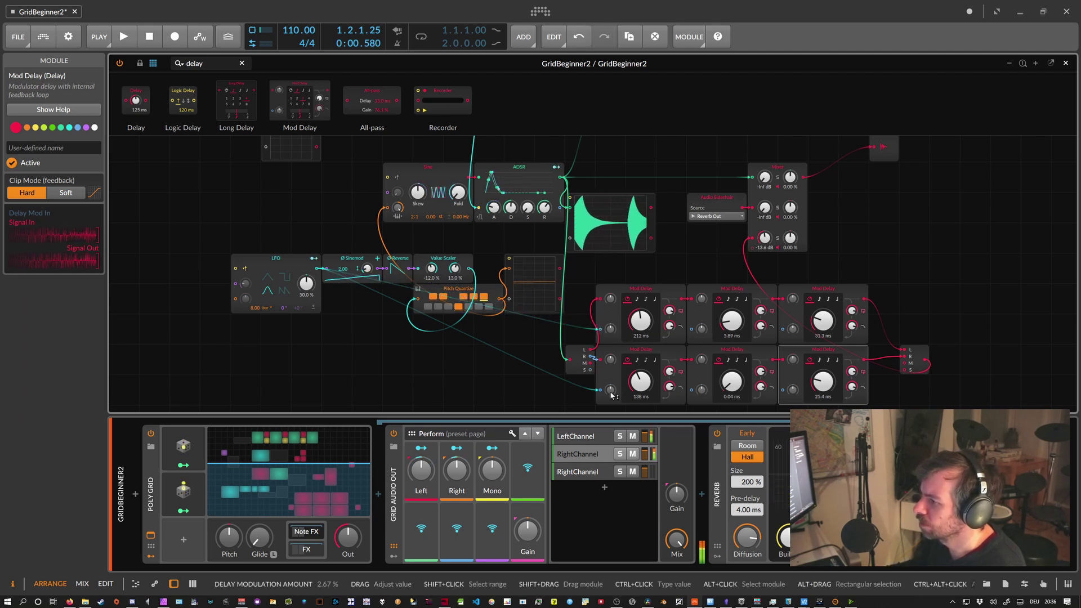
{"action": "left_click_drag", "start_coordinate": [318, 268], "coordinate": [692, 389]}
{"action": "left_click_drag", "start_coordinate": [318, 269], "coordinate": [702, 328]}
{"action": "left_click_drag", "start_coordinate": [703, 389], "coordinate": [702, 389]}
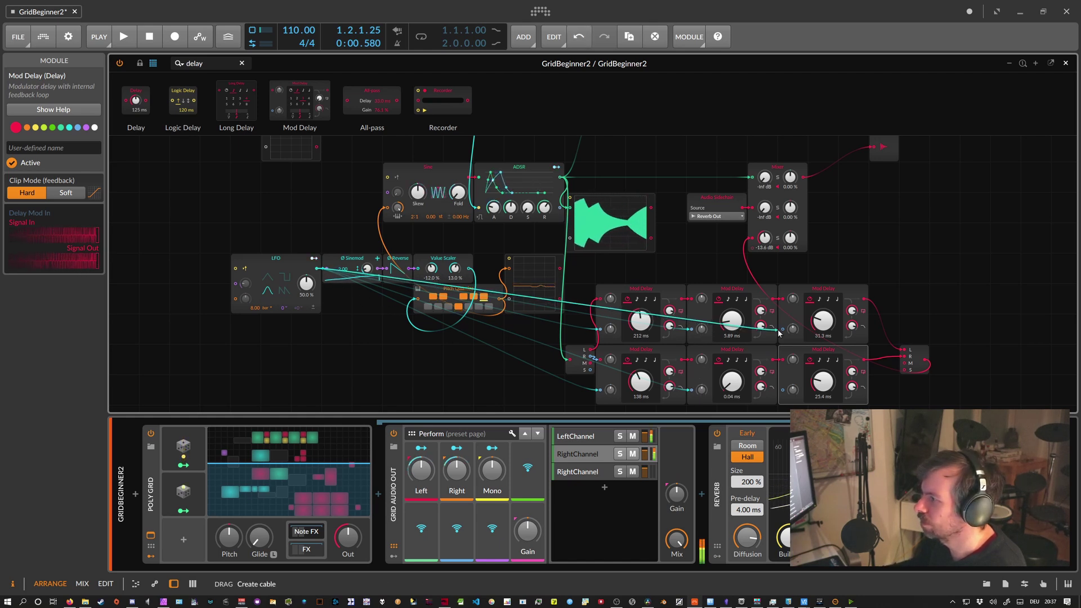
{"action": "left_click_drag", "start_coordinate": [318, 269], "coordinate": [786, 389]}
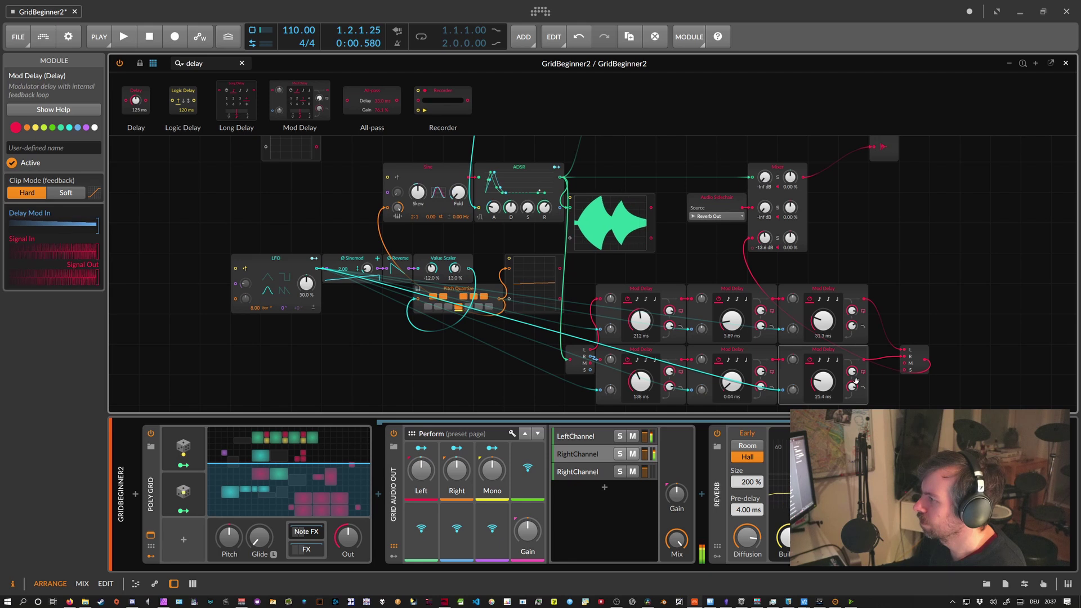
Lower a Mod Delay's low-pass cutoff to 11.2 kHz, and set Mixer channel 1 to 0.0 dB and channel 3 to -13.4 dB.
{"action": "mouse_move", "coordinate": [761, 386]}
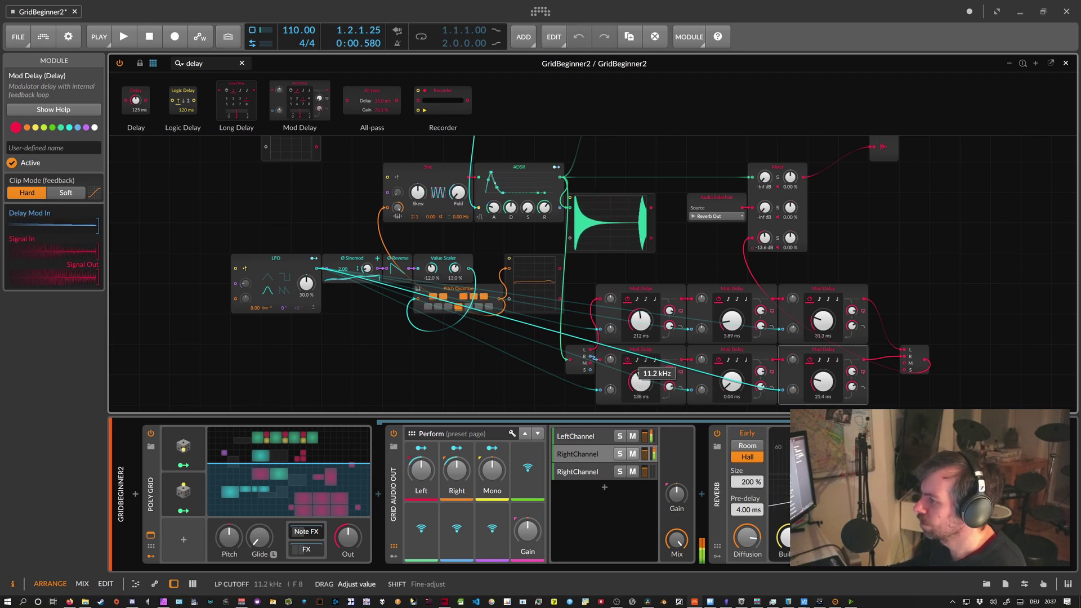
{"action": "mouse_move", "coordinate": [669, 326]}
{"action": "left_click_drag", "start_coordinate": [764, 238], "coordinate": [764, 230]}
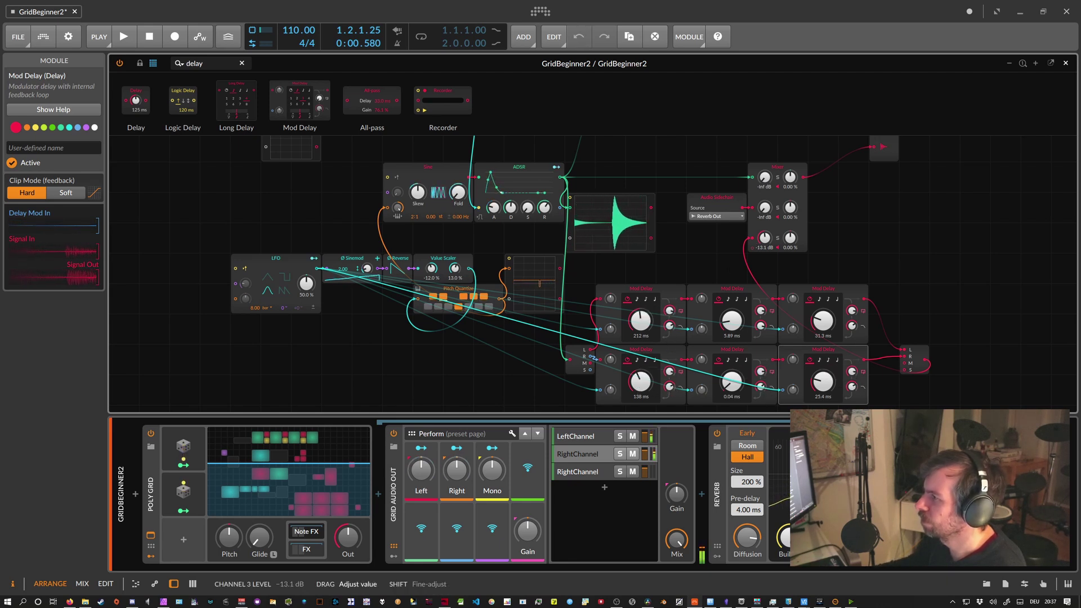
{"action": "left_click_drag", "start_coordinate": [764, 177], "coordinate": [764, 148]}
{"action": "double_click", "coordinate": [764, 178]}
{"action": "left_click_drag", "start_coordinate": [764, 238], "coordinate": [764, 240]}
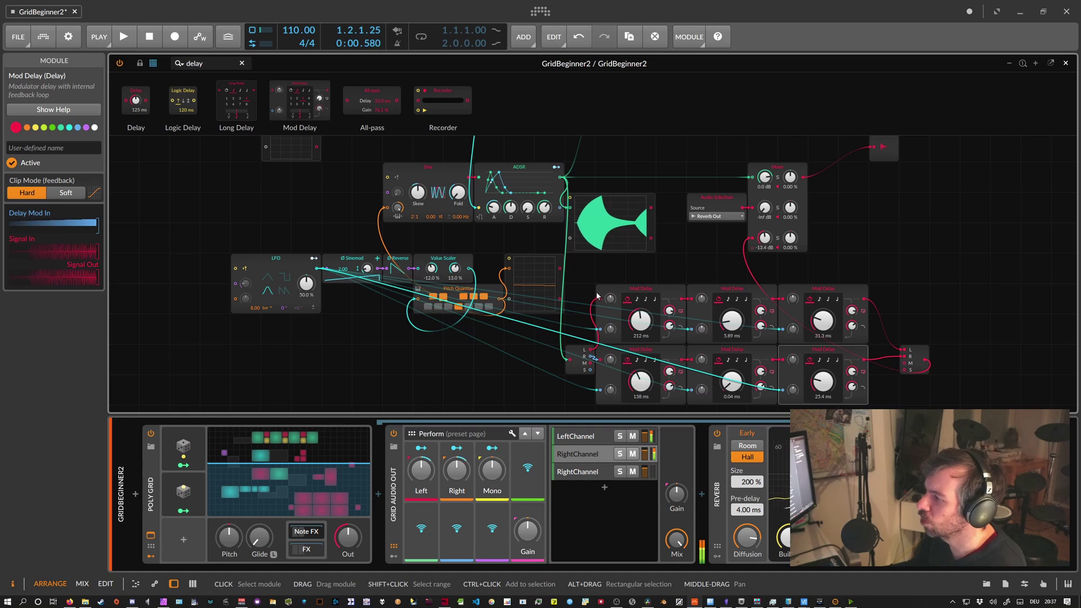
Delete all six Mod Delays between the Stereo Split and the Stereo Merge.
{"action": "scroll", "coordinate": [597, 296], "scroll_direction": "down", "scroll_amount": 1}
{"action": "left_click_drag", "start_coordinate": [834, 390], "coordinate": [646, 271]}
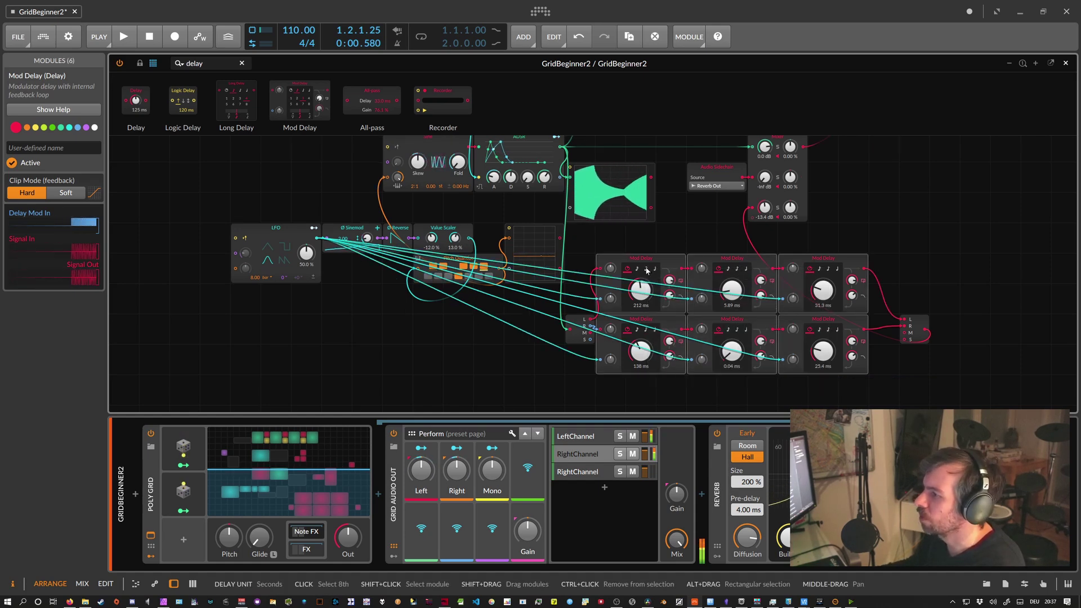
{"action": "key", "text": "Delete"}
Find the All-pass module and place three of them in an upper row after the Stereo Split.
{"action": "left_click", "coordinate": [207, 63]}
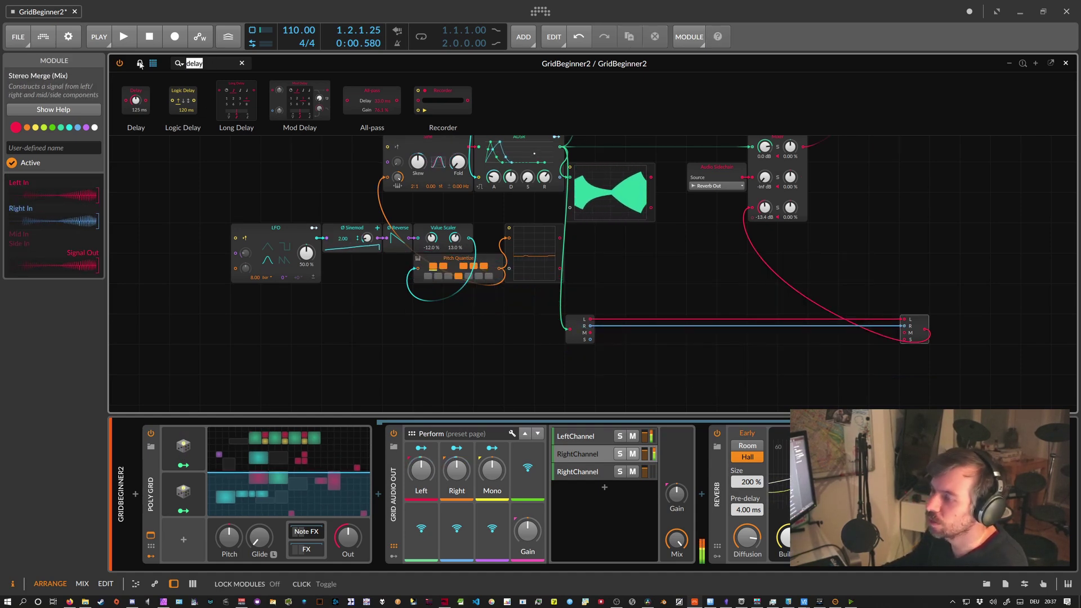
{"action": "type", "text": "all"}
{"action": "left_click_drag", "start_coordinate": [150, 101], "coordinate": [676, 300]}
{"action": "left_click", "coordinate": [633, 288]}
{"action": "key", "text": "ctrl+c"}
{"action": "left_click", "coordinate": [671, 299]}
{"action": "key", "text": "ctrl+v"}
{"action": "left_click", "coordinate": [732, 303]}
{"action": "key", "text": "ctrl+v"}
Add a second row of three All-pass copies directly beneath the first, beside the Stereo Split.
{"action": "left_click", "coordinate": [609, 338]}
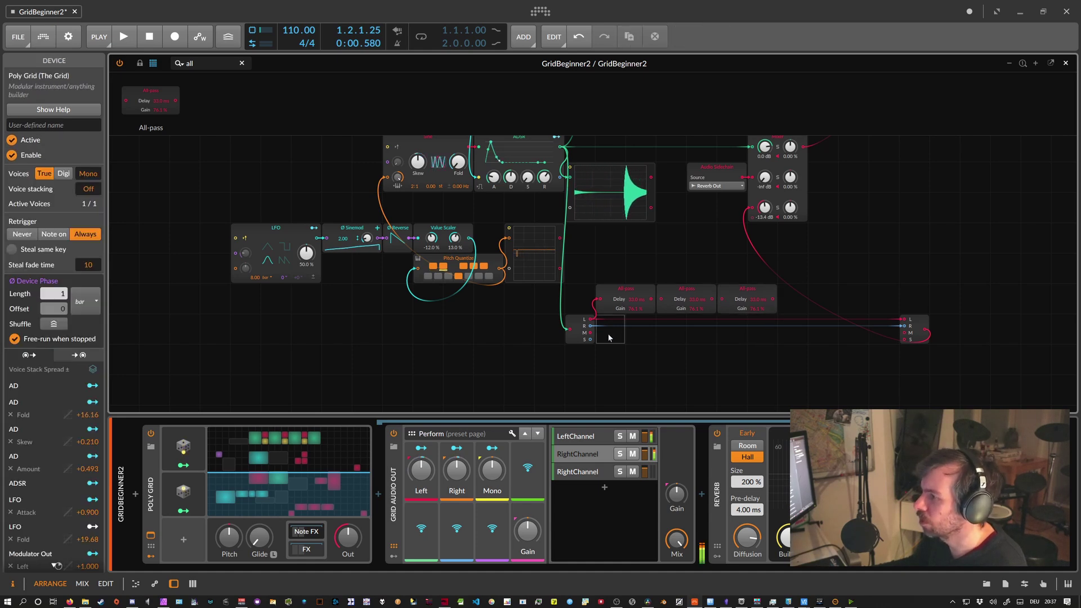
{"action": "key", "text": "ctrl+v"}
{"action": "left_click", "coordinate": [682, 335]}
{"action": "key", "text": "ctrl+v"}
{"action": "left_click", "coordinate": [736, 336]}
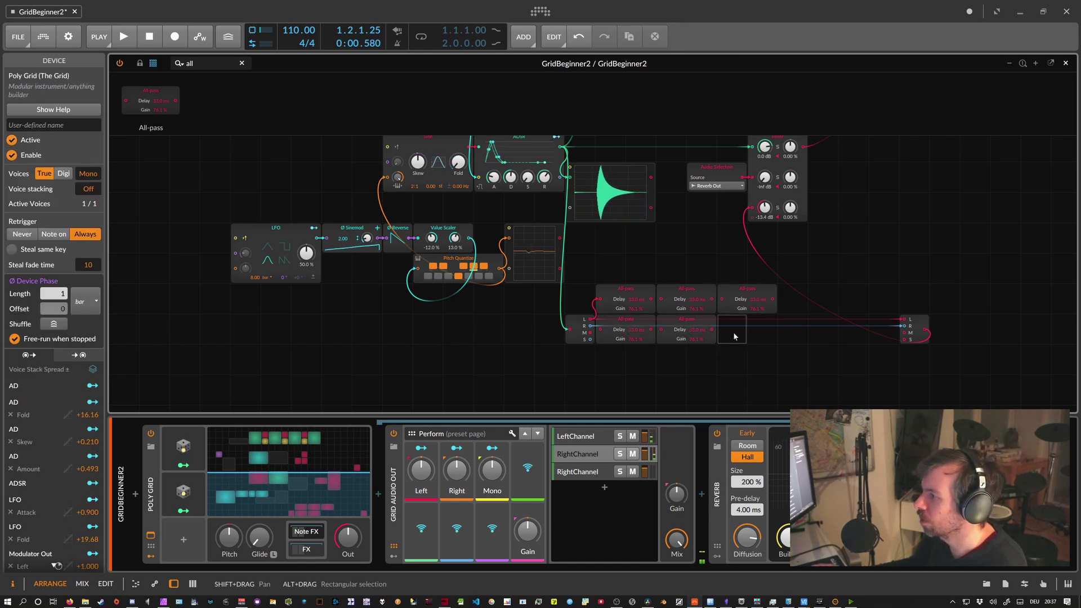
{"action": "key", "text": "ctrl+v"}
Wire the All-pass rows in series from the Stereo Split's left and right outputs to the Stereo Merge's left and right inputs.
{"action": "left_click_drag", "start_coordinate": [590, 326], "coordinate": [661, 330]}
{"action": "left_click_drag", "start_coordinate": [711, 329], "coordinate": [722, 329]}
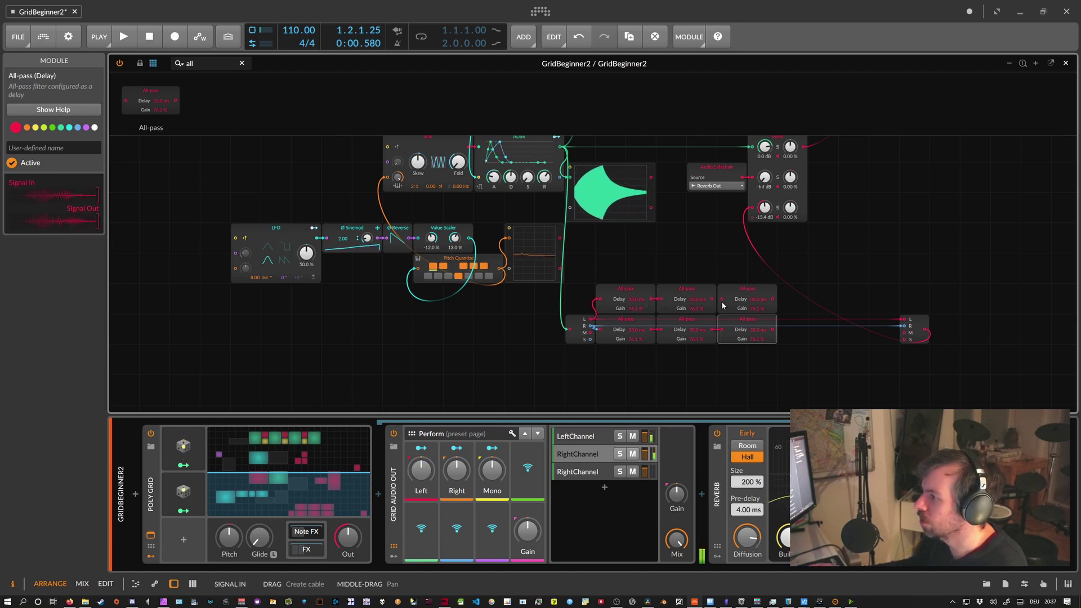
{"action": "left_click_drag", "start_coordinate": [773, 299], "coordinate": [903, 326]}
Set differing delay times on the All-pass modules in both rows.
{"action": "left_click_drag", "start_coordinate": [755, 330], "coordinate": [754, 321]}
{"action": "mouse_move", "coordinate": [697, 299]}
{"action": "left_mouse_down"}
{"action": "mouse_move", "coordinate": [695, 310]}
{"action": "mouse_move", "coordinate": [695, 298]}
{"action": "left_mouse_up"}
{"action": "left_click_drag", "start_coordinate": [636, 329], "coordinate": [635, 326]}
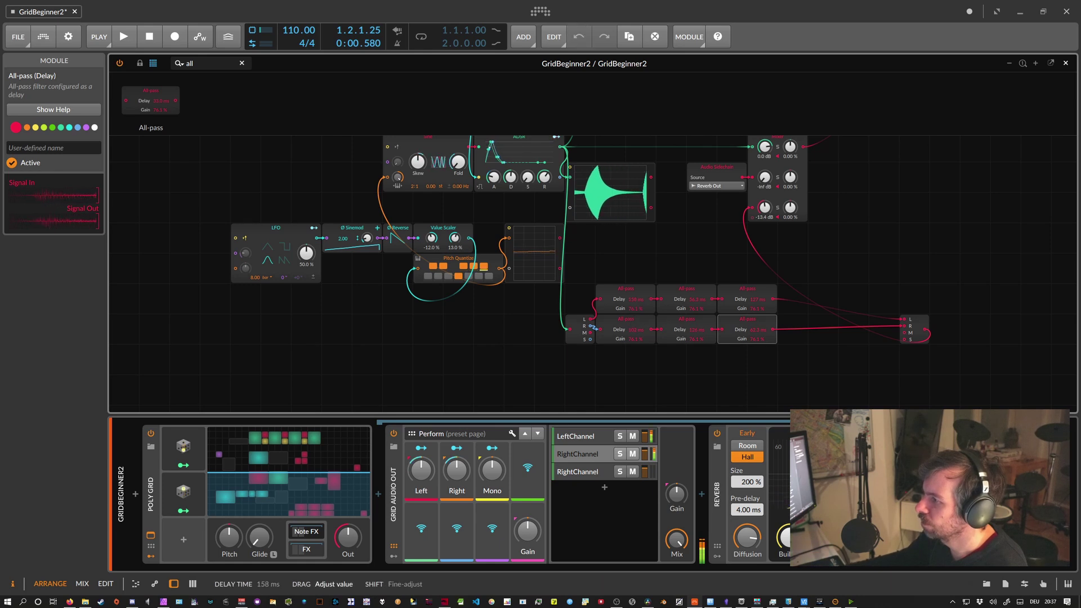
Solo Mixer channel 3 at -6.4 dB and increase the delay times of the last All-pass in each row.
{"action": "left_click", "coordinate": [778, 208]}
{"action": "left_click_drag", "start_coordinate": [764, 208], "coordinate": [765, 209]}
{"action": "left_click_drag", "start_coordinate": [759, 299], "coordinate": [760, 290]}
{"action": "left_click_drag", "start_coordinate": [755, 329], "coordinate": [753, 281]}
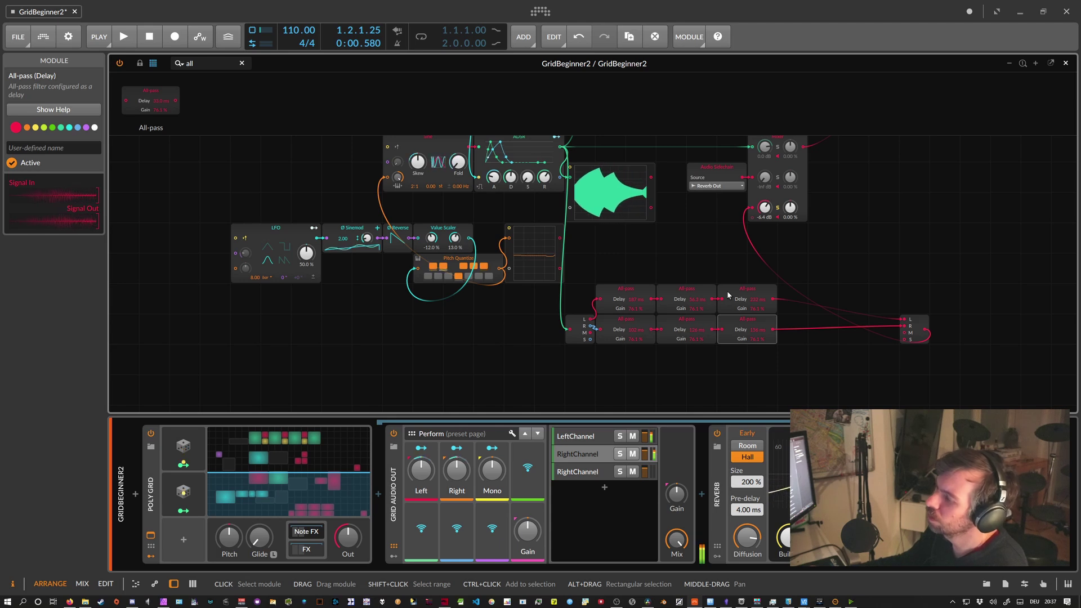
Set Mixer channel 3 to -5.3 dB and bring in the reverb return on channel 2 at -8.8 dB, soloed with it.
{"action": "left_click_drag", "start_coordinate": [764, 208], "coordinate": [765, 197]}
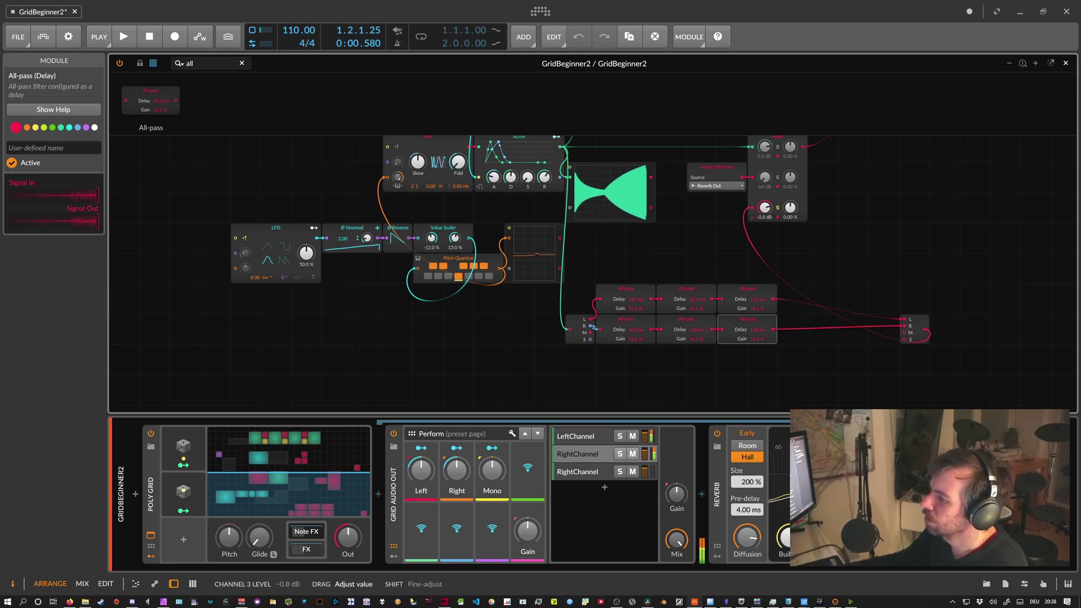
{"action": "left_click_drag", "start_coordinate": [765, 209], "coordinate": [766, 219]}
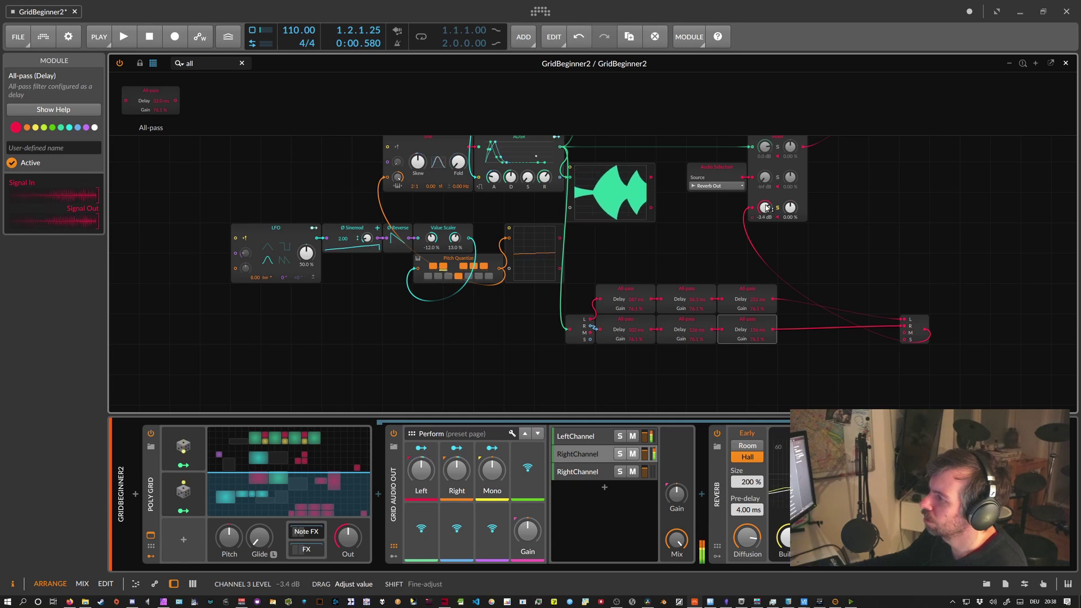
{"action": "left_click_drag", "start_coordinate": [764, 177], "coordinate": [765, 238]}
{"action": "scroll", "coordinate": [772, 224], "scroll_direction": "up", "scroll_amount": 2}
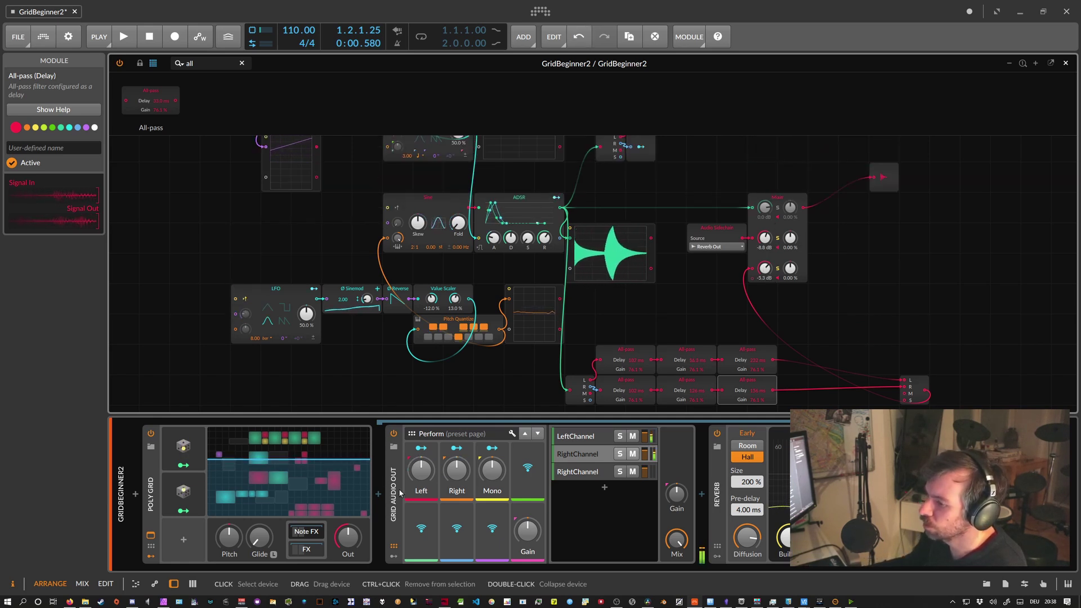
Show the Poly Grid's FX chain and activate its Reverb and Delay-2 devices.
{"action": "left_click", "coordinate": [307, 548]}
{"action": "left_click", "coordinate": [307, 548]}
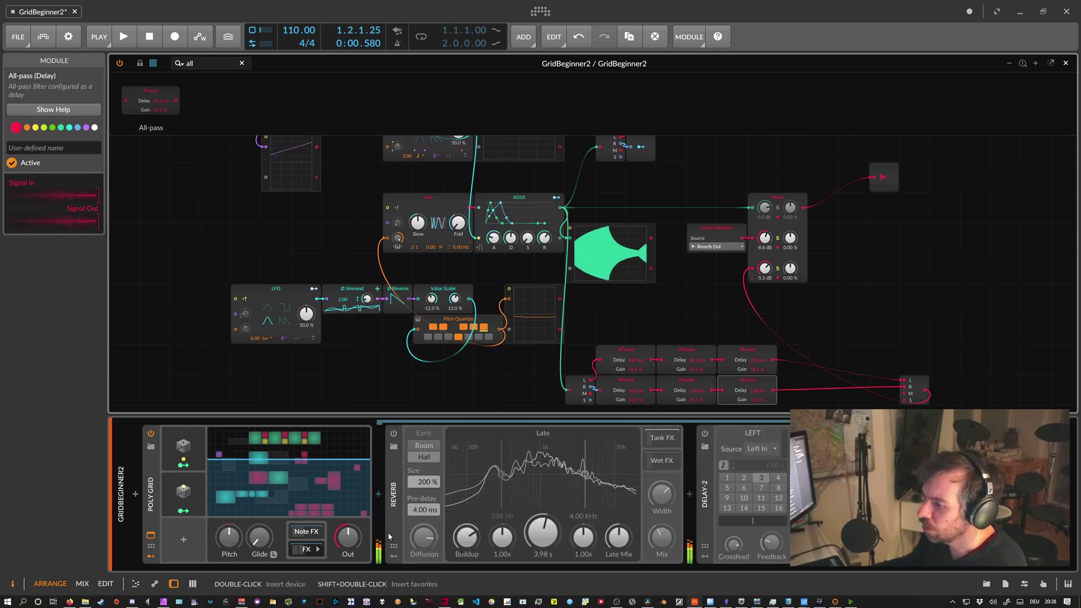
{"action": "left_click", "coordinate": [705, 433]}
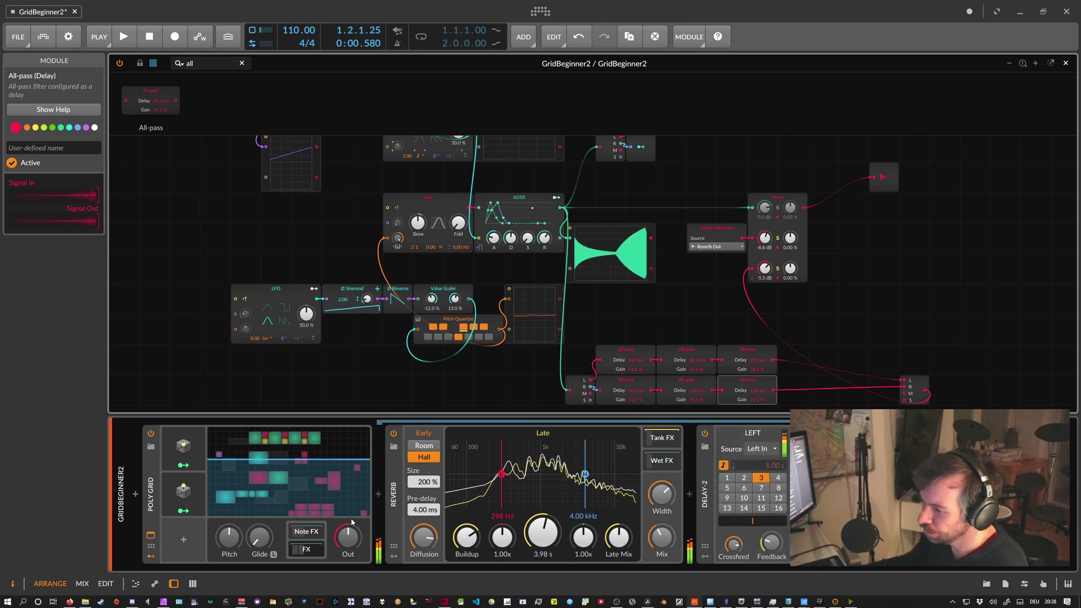
Move the Stereo Merge directly beside the last All-pass modules, and shift the whole Split, All-pass and Merge group up one row.
{"action": "scroll", "coordinate": [680, 335], "scroll_direction": "down", "scroll_amount": 1}
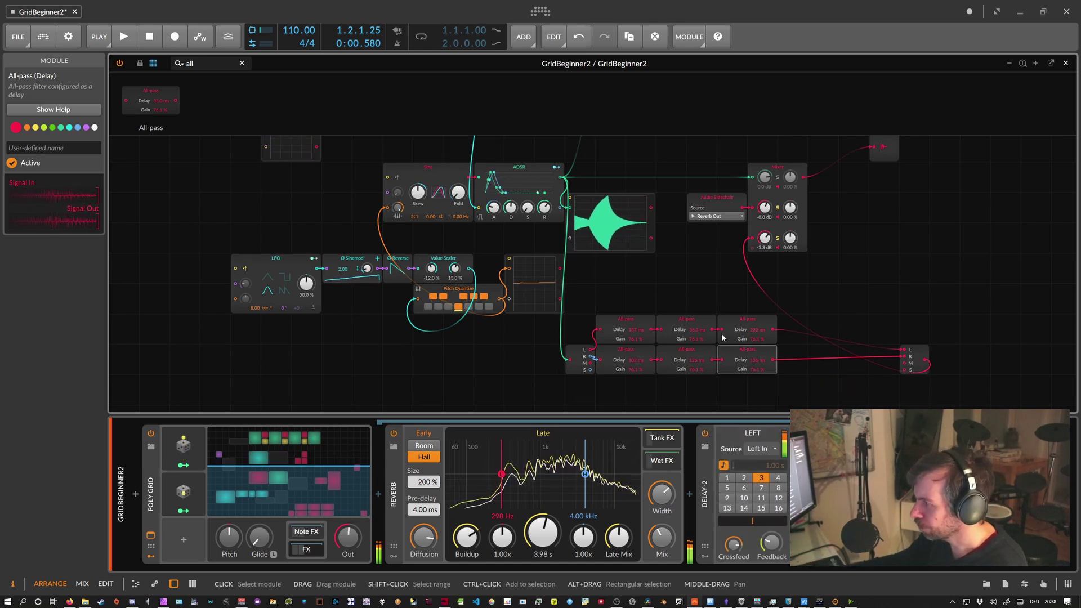
{"action": "left_click_drag", "start_coordinate": [576, 302], "coordinate": [772, 398]}
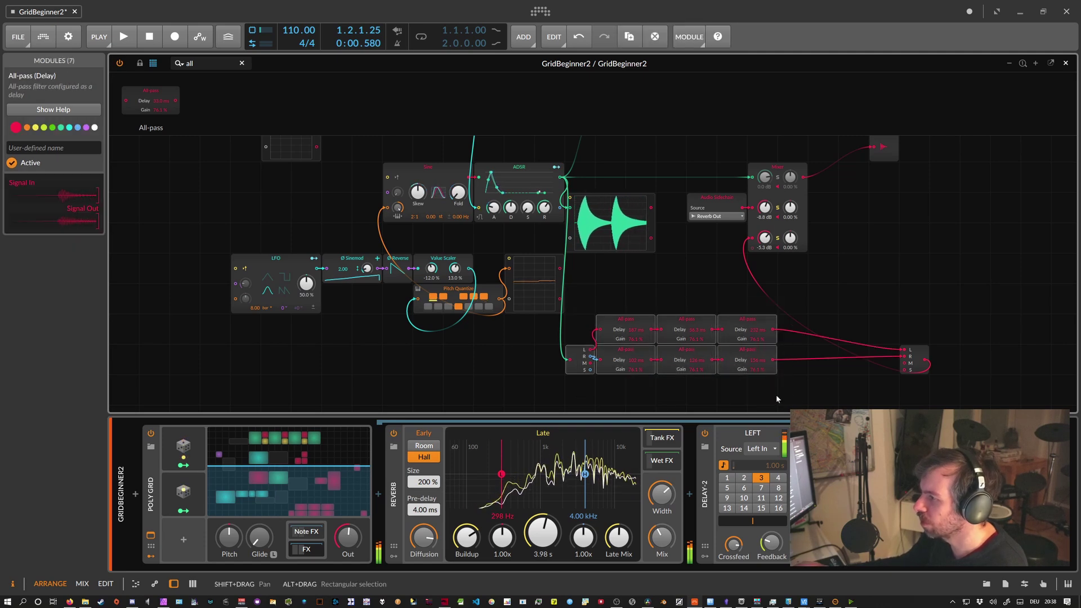
{"action": "left_click_drag", "start_coordinate": [913, 357], "coordinate": [566, 302]}
{"action": "left_click_drag", "start_coordinate": [577, 362], "coordinate": [579, 334]}
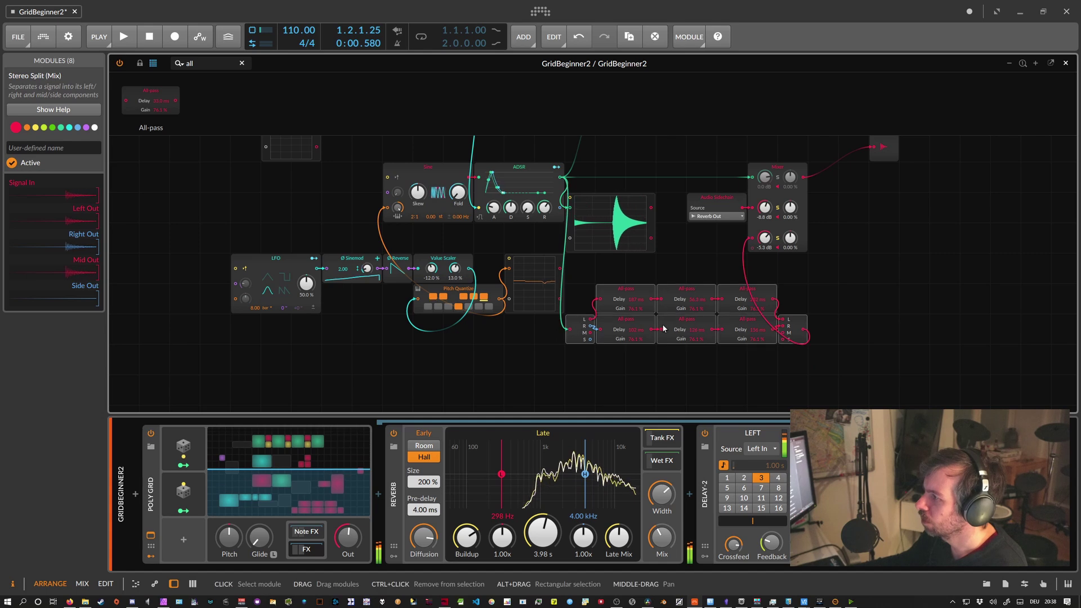
{"action": "scroll", "coordinate": [660, 328], "scroll_direction": "up", "scroll_amount": 2}
{"action": "scroll", "coordinate": [657, 328], "scroll_direction": "down", "scroll_amount": 1}
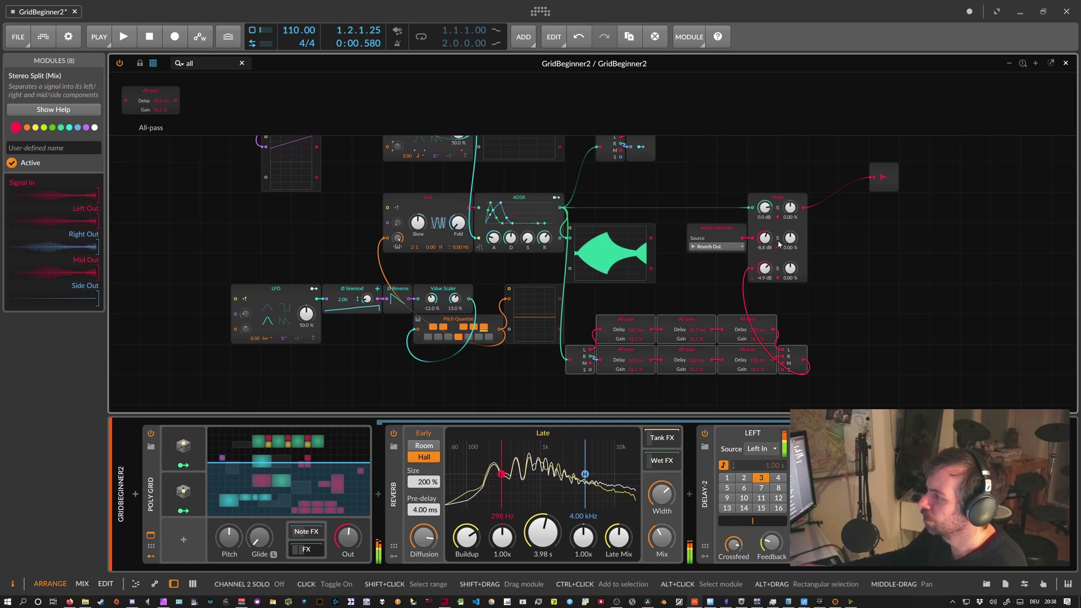
{"action": "scroll", "coordinate": [780, 260], "scroll_direction": "up", "scroll_amount": 3}
{"action": "scroll", "coordinate": [775, 258], "scroll_direction": "down", "scroll_amount": 3}
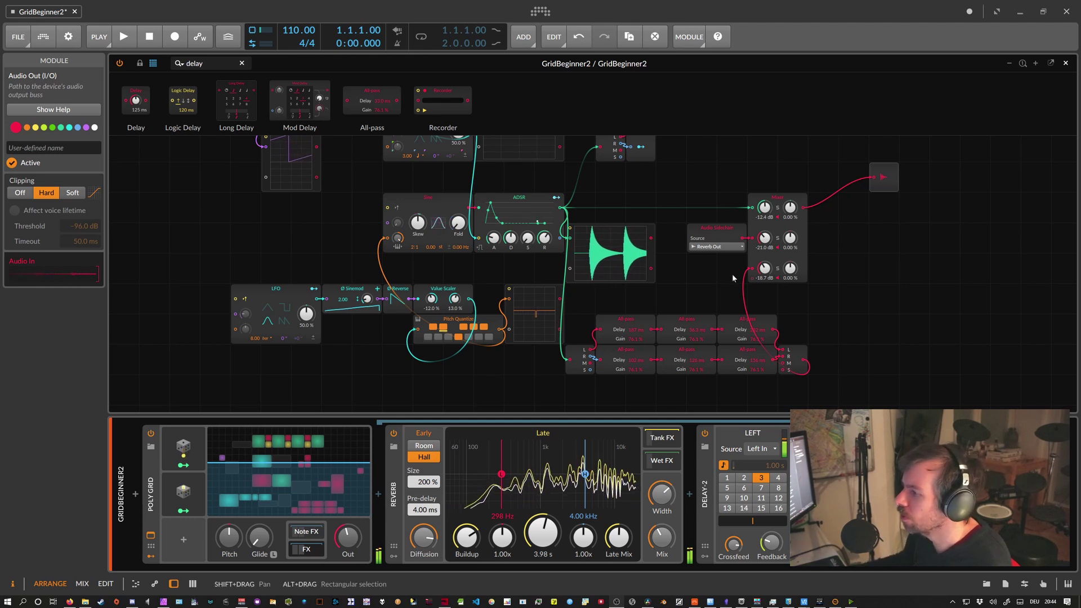
Move the Audio Out farther from the Mixer and add a Mod Delay between them, fed from the Mixer's output.
{"action": "left_click_drag", "start_coordinate": [898, 177], "coordinate": [958, 207]}
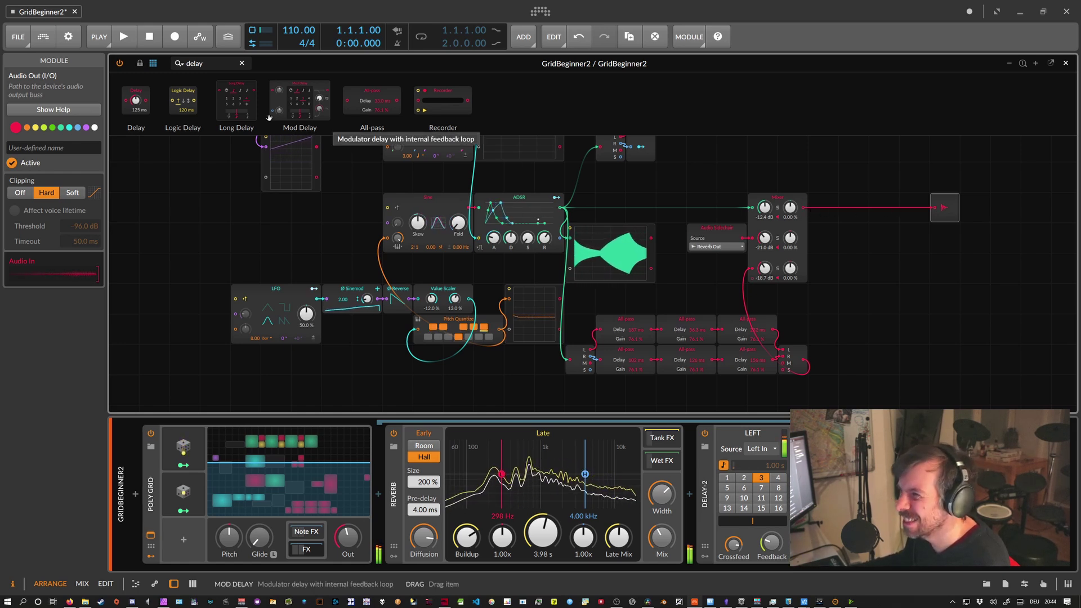
{"action": "left_click_drag", "start_coordinate": [305, 133], "coordinate": [807, 223]}
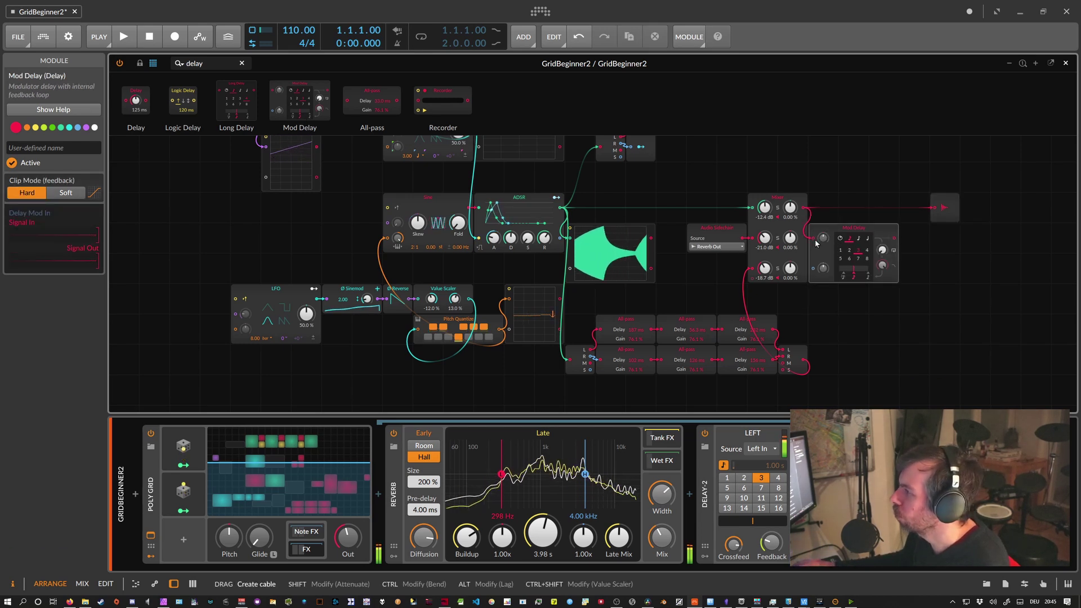
{"action": "left_click_drag", "start_coordinate": [876, 228], "coordinate": [907, 230]}
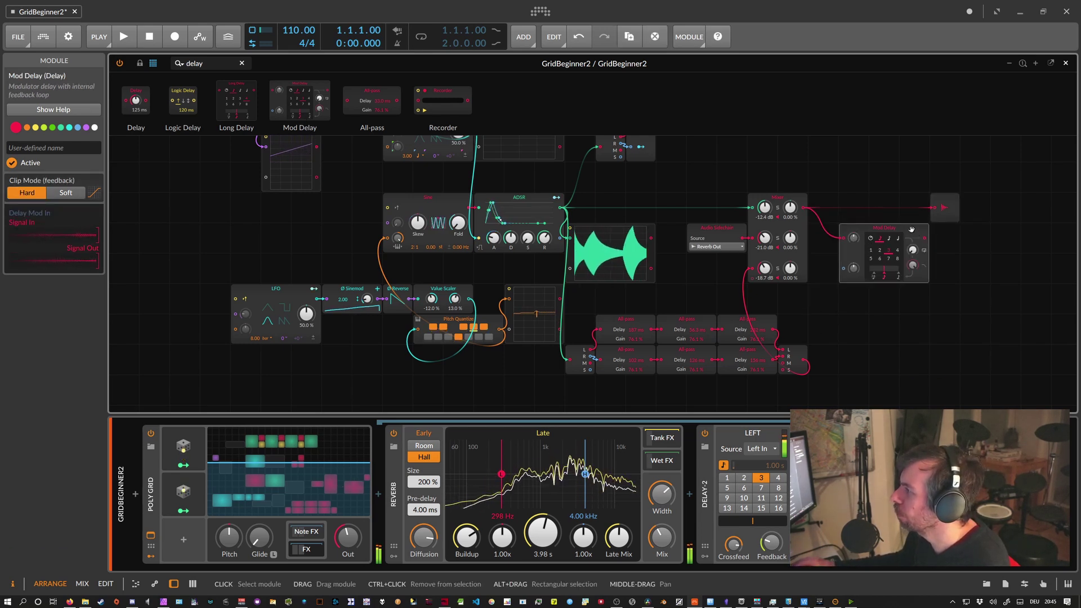
{"action": "left_click", "coordinate": [956, 209]}
{"action": "left_click_drag", "start_coordinate": [961, 209], "coordinate": [992, 210]}
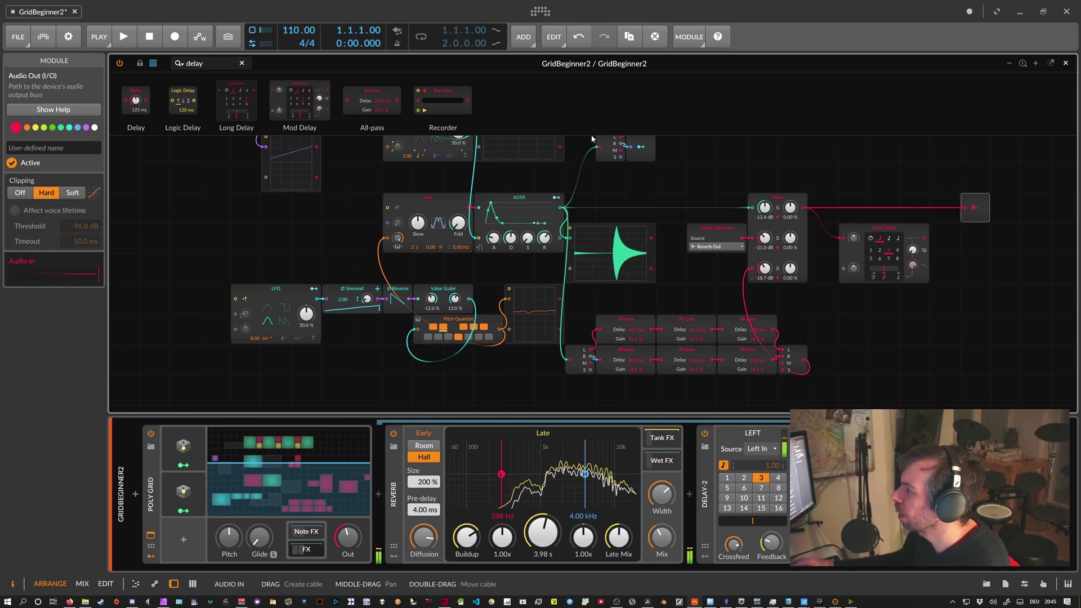
Search the modules for "mix" and insert a second Mixer before the Audio Out, with the Mod Delay feeding its second channel.
{"action": "left_click_drag", "start_coordinate": [212, 63], "coordinate": [132, 63]}
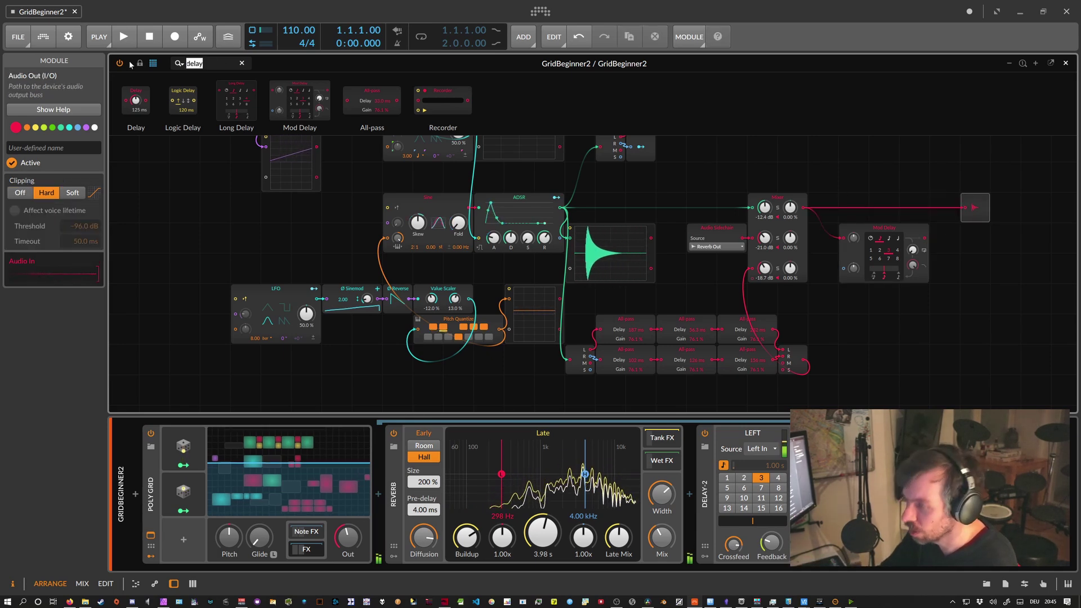
{"action": "type", "text": "mix"}
{"action": "left_click_drag", "start_coordinate": [127, 102], "coordinate": [906, 227]}
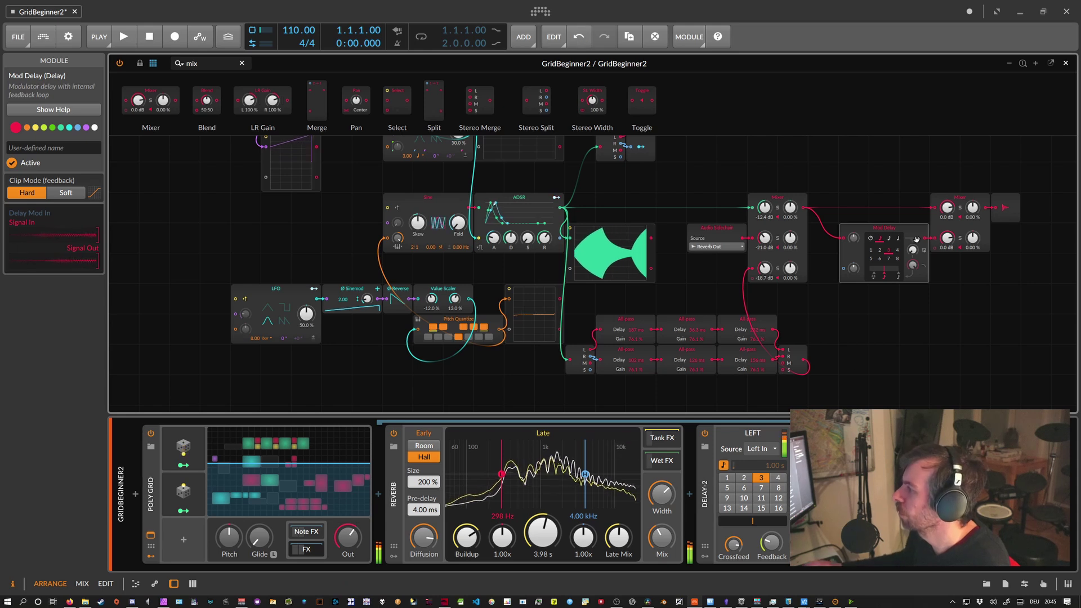
Switch the Mod Delay's unit to seconds, raise its feedback to about 84 %, and set its delay time to 1.63 ms.
{"action": "left_click", "coordinate": [871, 238]}
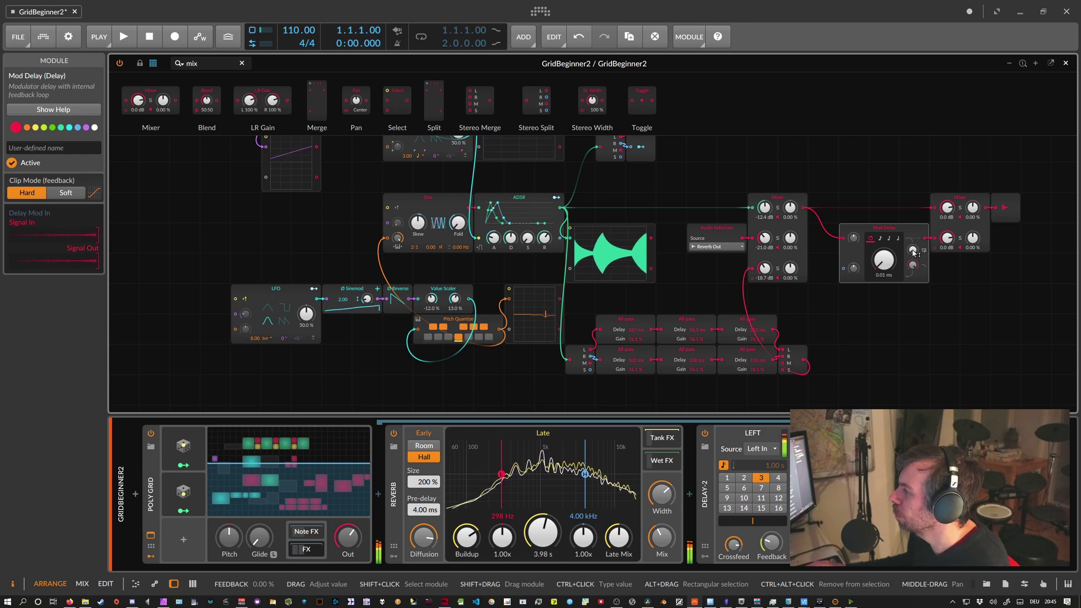
{"action": "left_click_drag", "start_coordinate": [914, 252], "coordinate": [914, 236]}
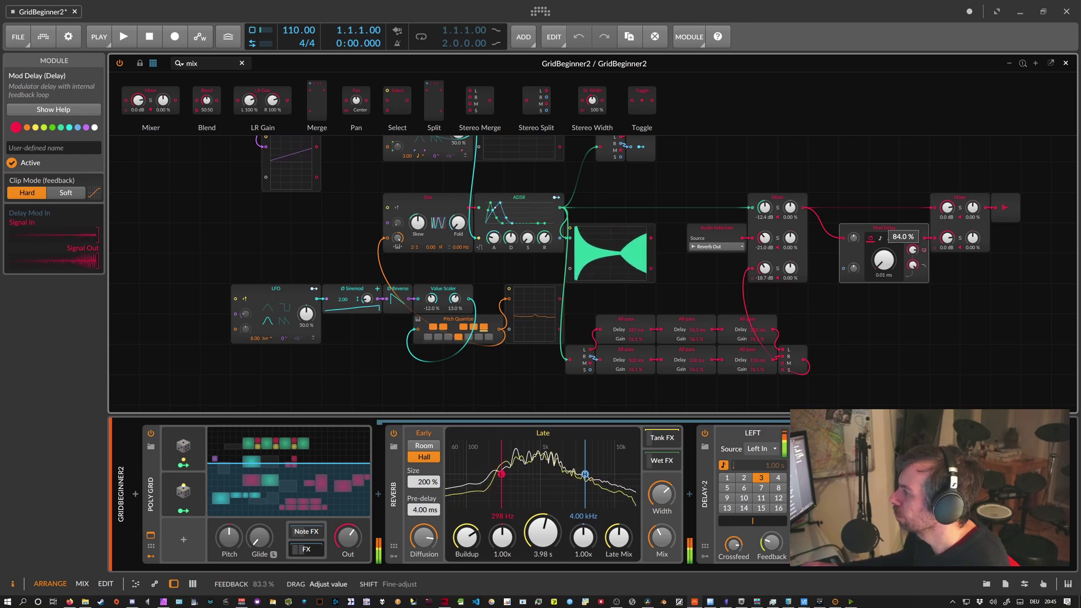
{"action": "left_click_drag", "start_coordinate": [884, 260], "coordinate": [883, 249]}
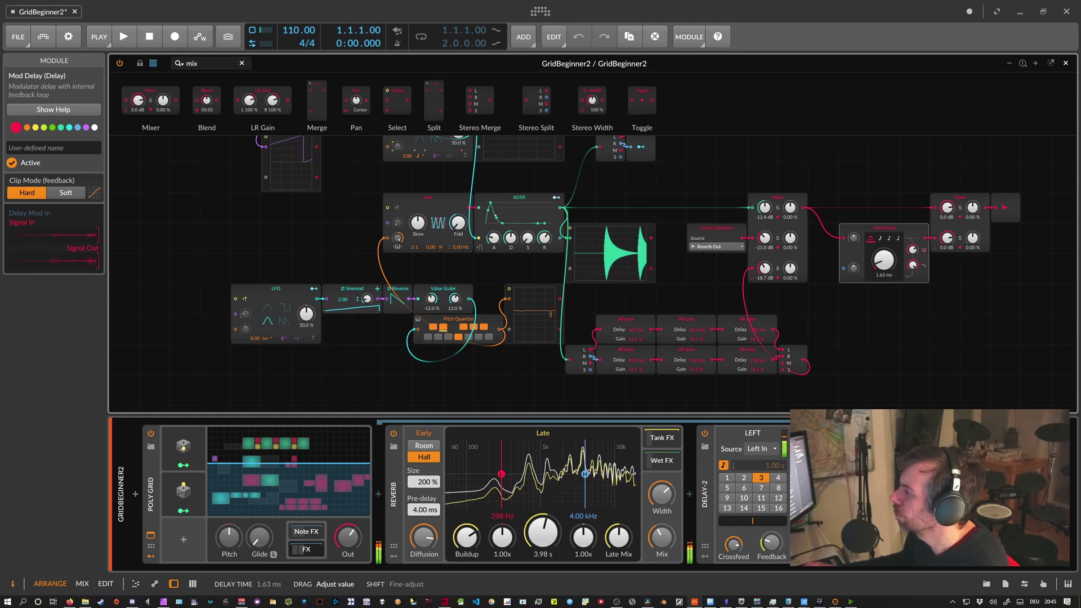
{"action": "left_click_drag", "start_coordinate": [878, 260], "coordinate": [878, 260]}
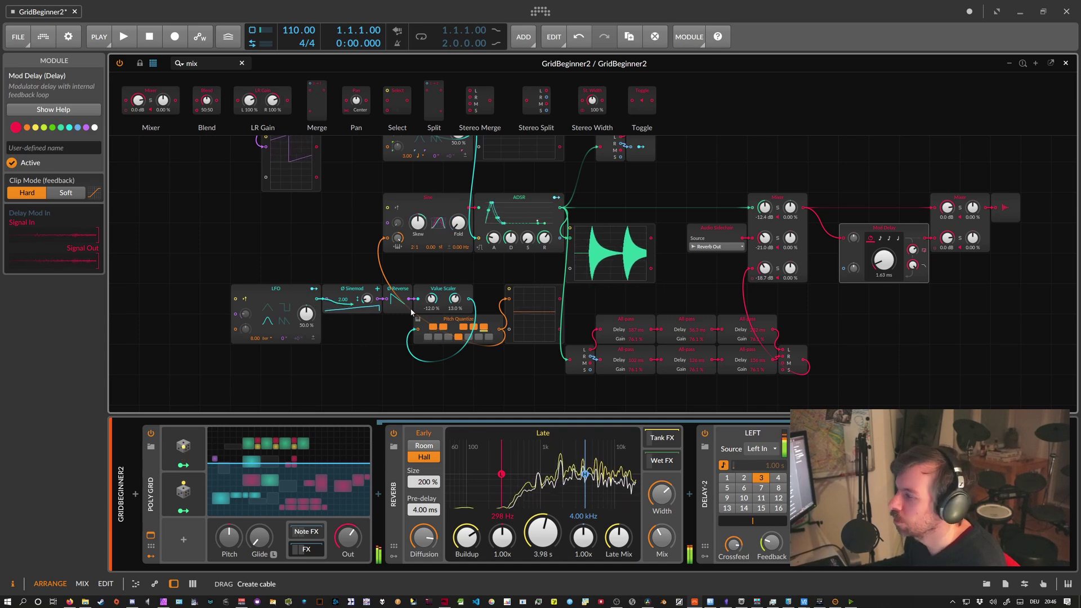
Patch the LFO's output into the Mod Delay's delay modulation input and set the delay time to about 3.5 ms.
{"action": "left_click_drag", "start_coordinate": [317, 301], "coordinate": [853, 258]}
{"action": "left_click_drag", "start_coordinate": [879, 265], "coordinate": [913, 252]}
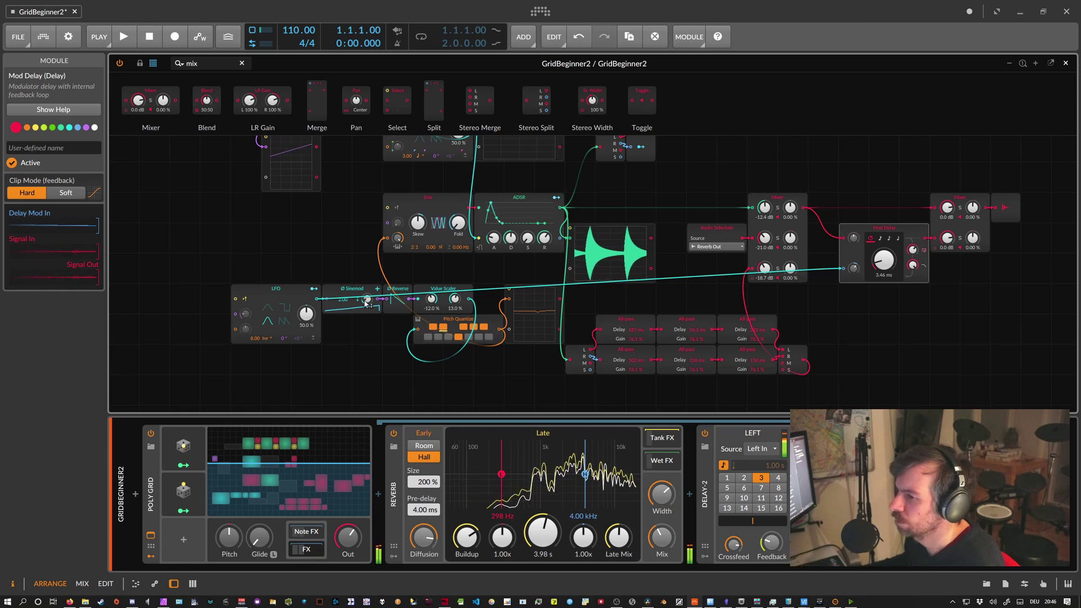
Copy the LFO to directly beneath the Mod Delay and patch the copy's output into the delay modulation input.
{"action": "left_click", "coordinate": [297, 289]}
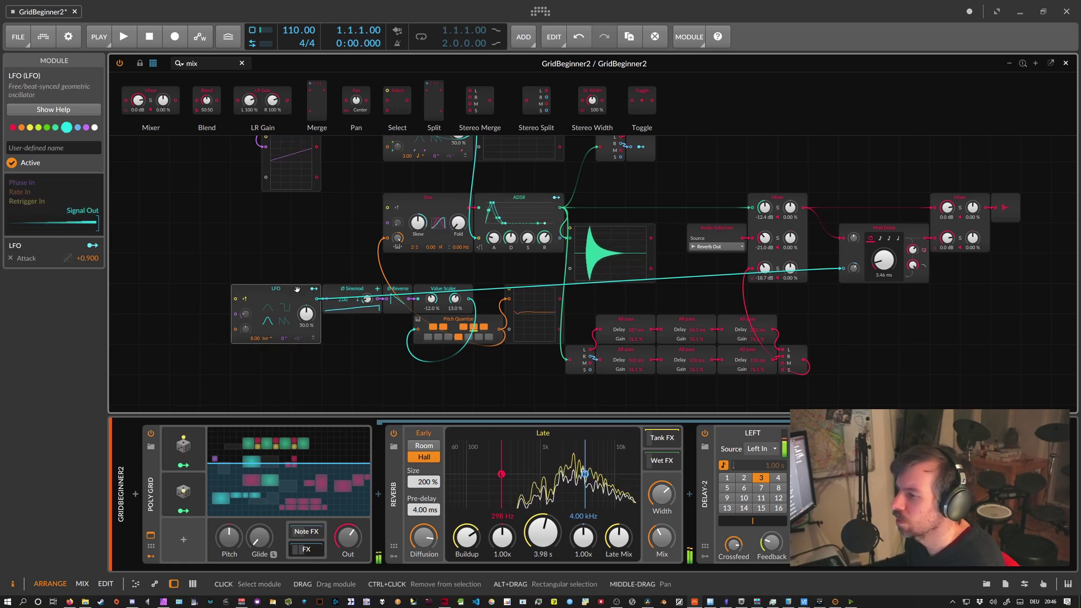
{"action": "scroll", "coordinate": [314, 296], "scroll_direction": "up", "scroll_amount": 2}
{"action": "scroll", "coordinate": [320, 296], "scroll_direction": "down", "scroll_amount": 3}
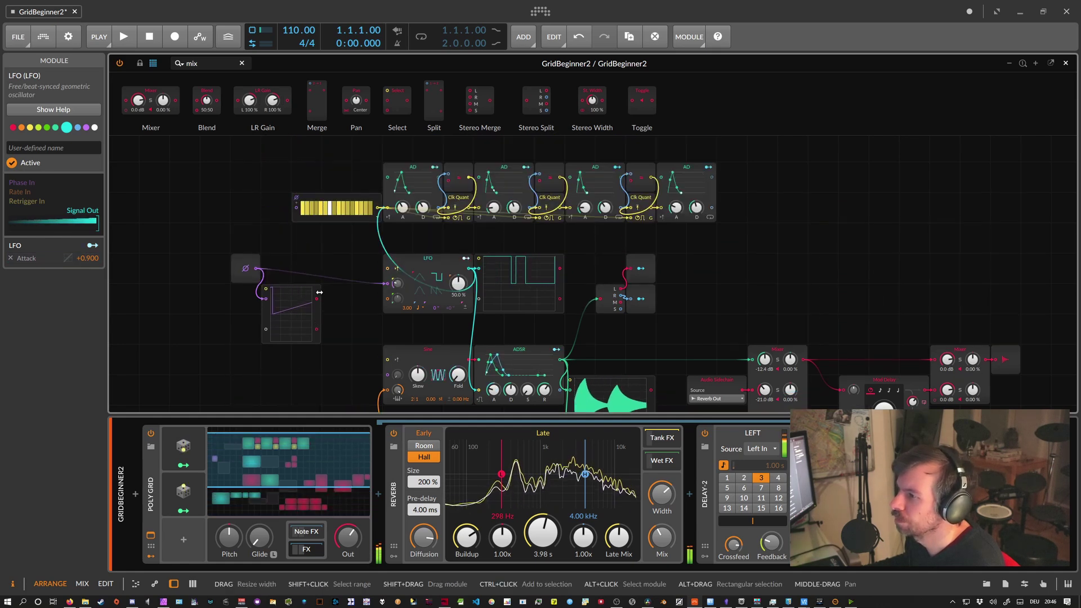
{"action": "key", "text": "ctrl+c"}
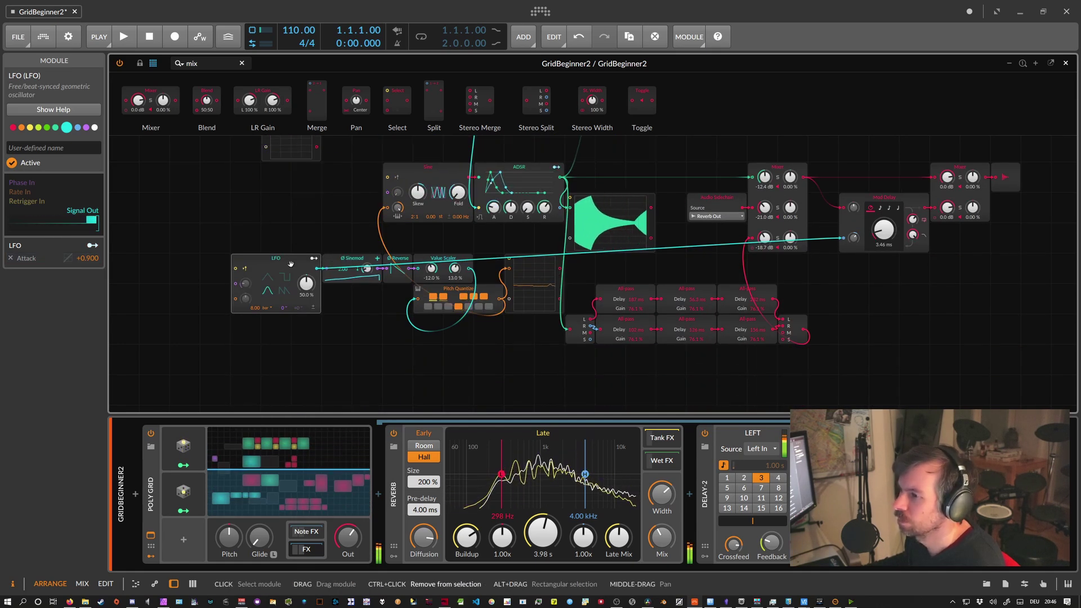
{"action": "left_click", "coordinate": [854, 270]}
{"action": "key", "text": "ctrl+v"}
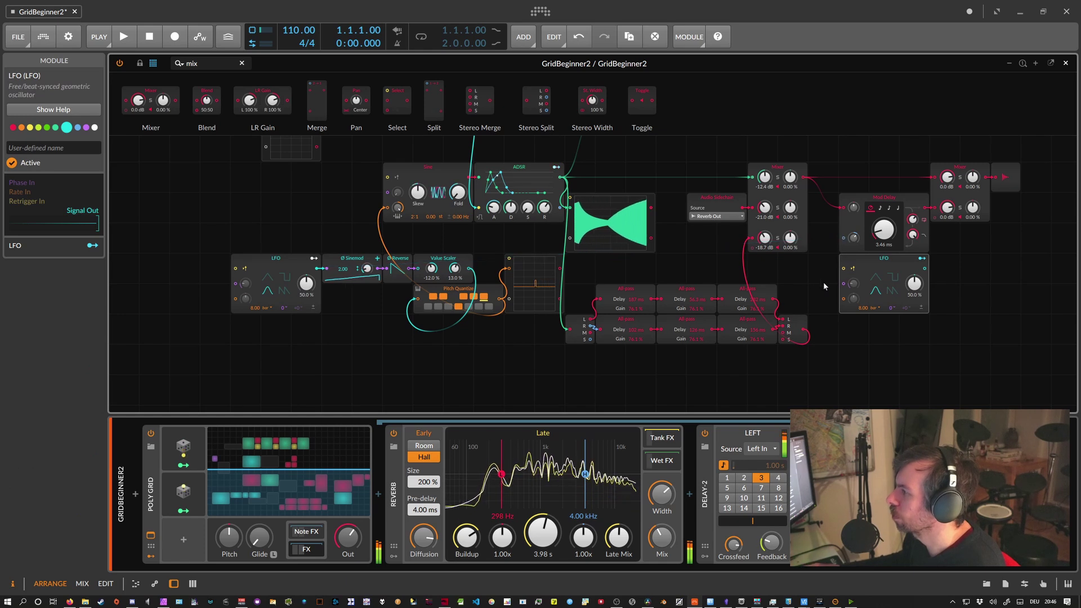
{"action": "left_click_drag", "start_coordinate": [852, 241], "coordinate": [844, 238]}
Set the copied LFO's rate to 1.00 and change its timebase from bars to a note value.
{"action": "left_click_drag", "start_coordinate": [864, 308], "coordinate": [864, 318]}
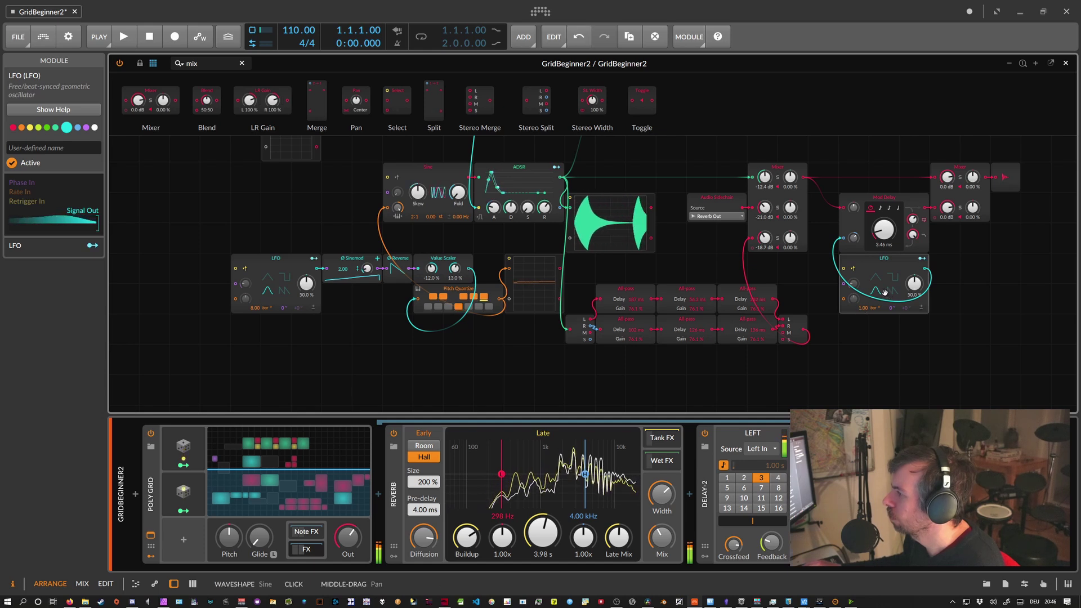
{"action": "left_click", "coordinate": [877, 310]}
{"action": "left_click", "coordinate": [912, 374]}
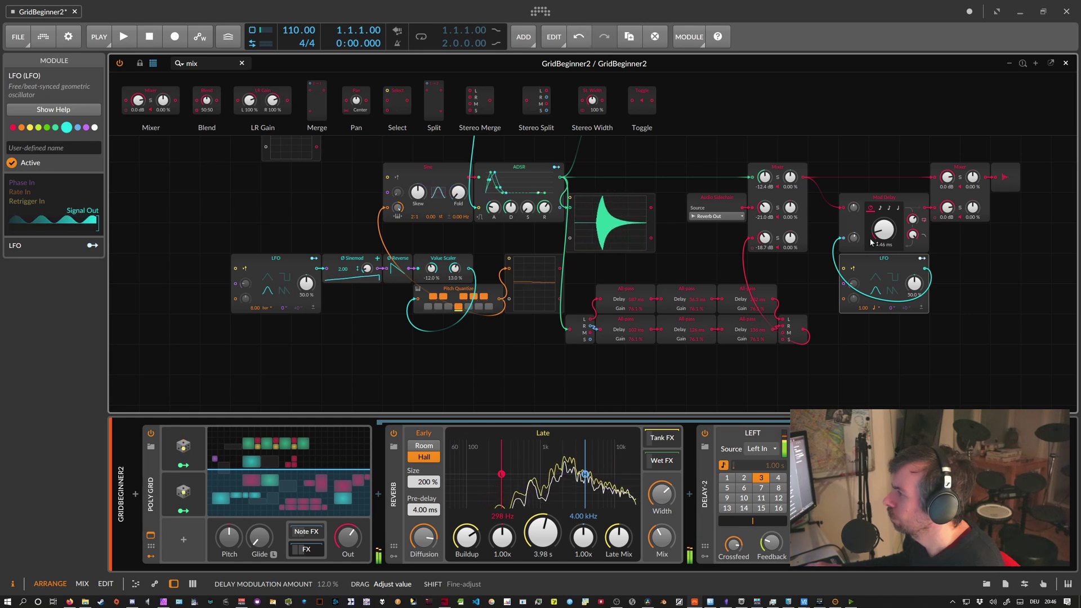
Set the Mod Delay to 0.36 ms with 28.7 % delay modulation, and choose a shorter note value for the LFO's timebase.
{"action": "left_click_drag", "start_coordinate": [912, 220], "coordinate": [913, 209]}
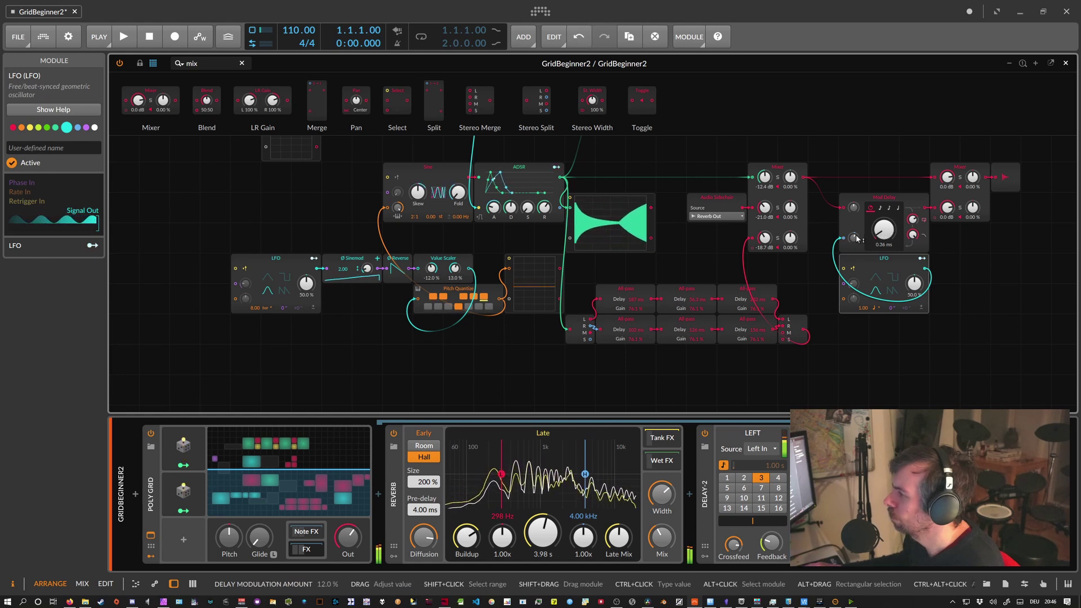
{"action": "left_click", "coordinate": [864, 297]}
{"action": "left_click", "coordinate": [898, 391]}
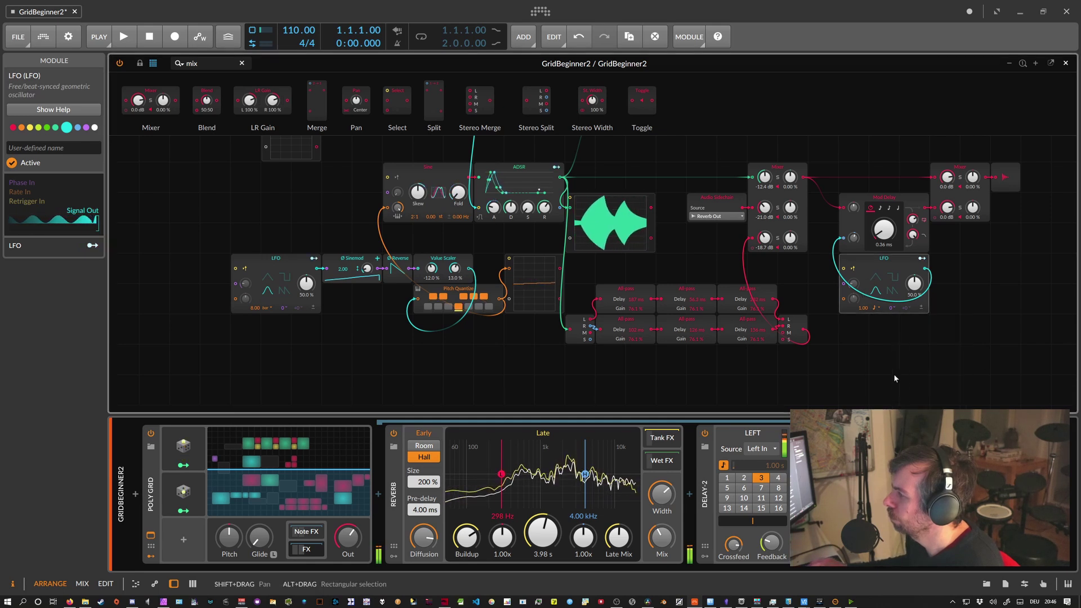
{"action": "left_click_drag", "start_coordinate": [854, 237], "coordinate": [851, 248]}
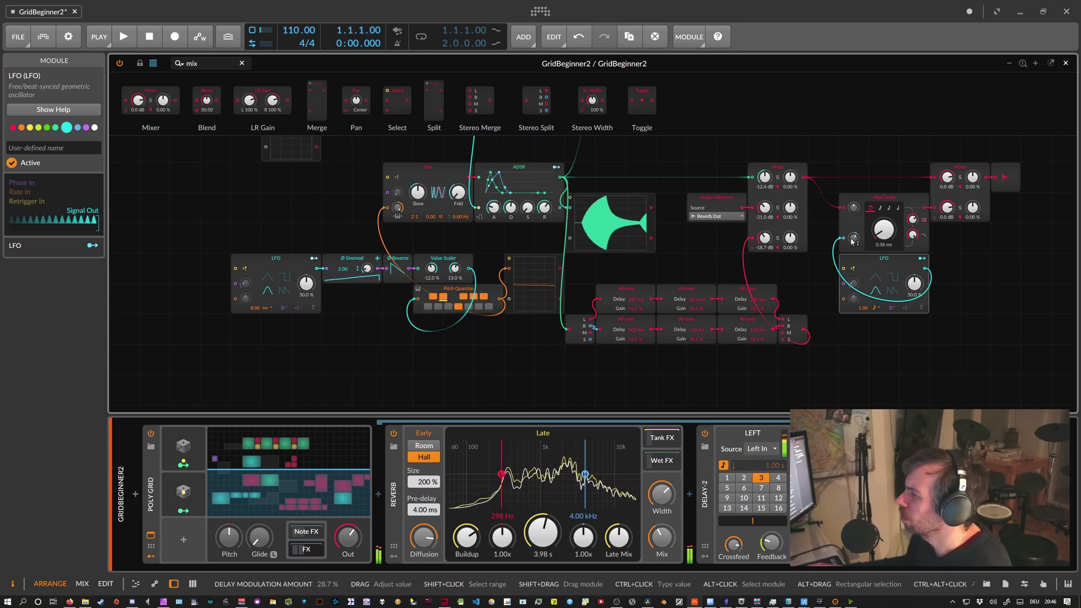
Delete the LFO beneath the Mod Delay.
{"action": "left_click", "coordinate": [854, 230]}
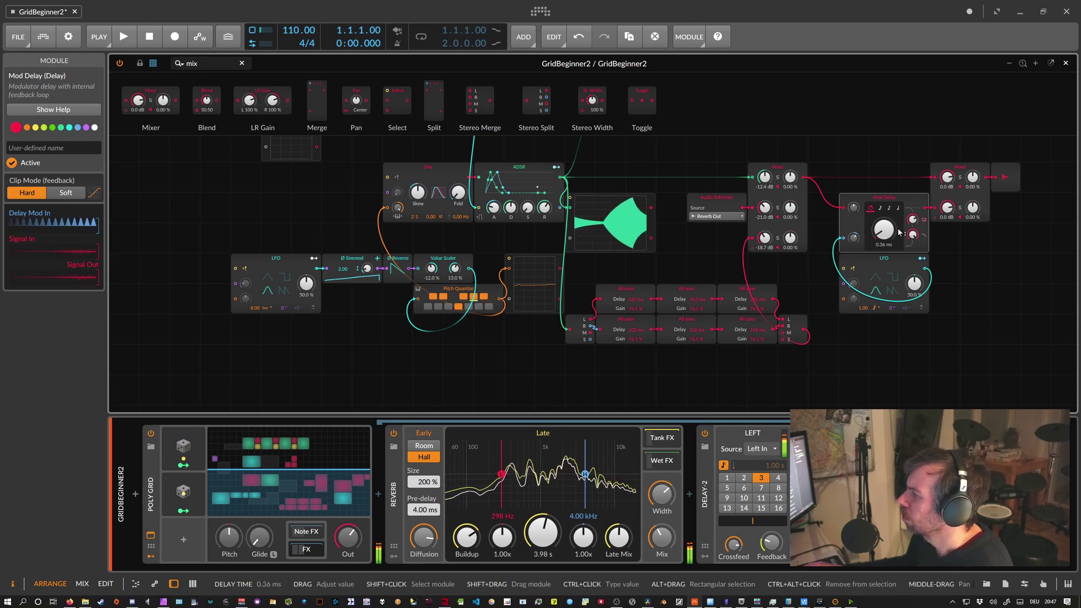
{"action": "left_click", "coordinate": [868, 259]}
{"action": "key", "text": "Delete"}
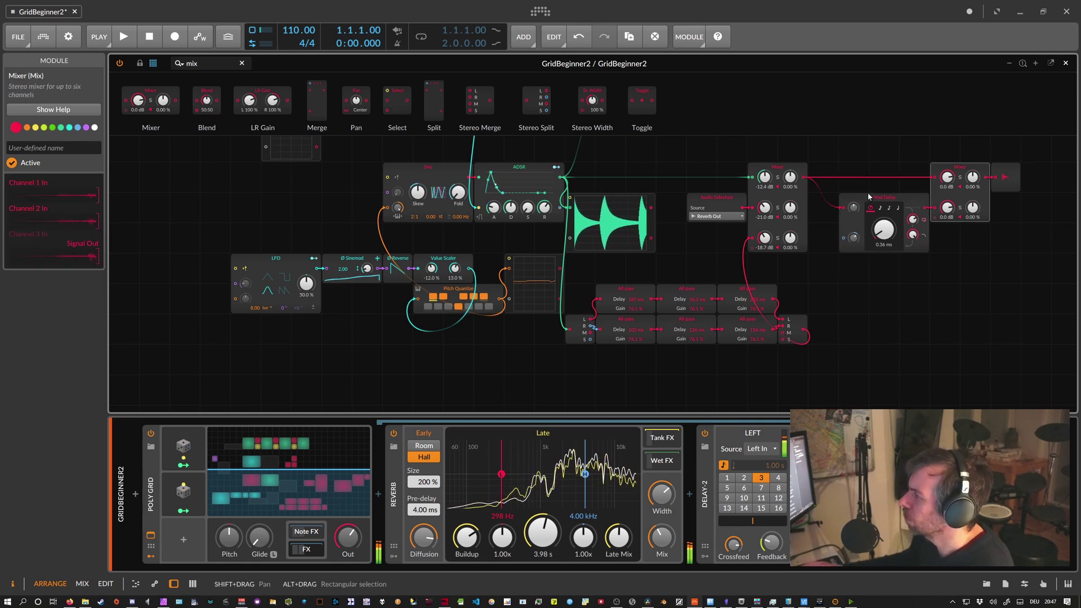
Sweep the Mod Delay's time through longer and shorter values and settle at about 3.5 ms, adjusting its feedback.
{"action": "left_click_drag", "start_coordinate": [853, 208], "coordinate": [884, 227]}
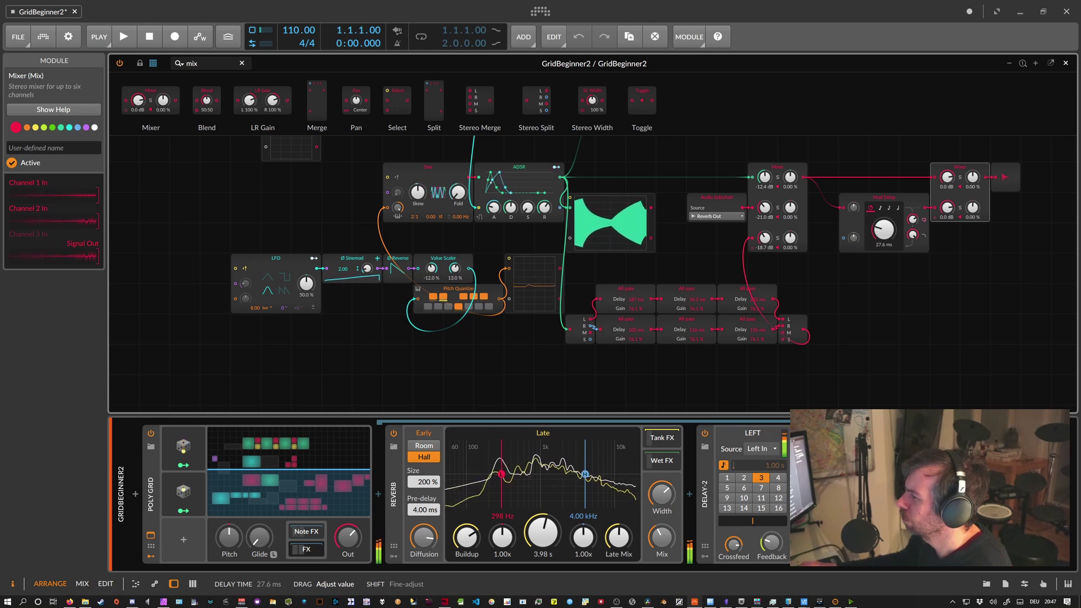
{"action": "left_click_drag", "start_coordinate": [884, 229], "coordinate": [886, 235]}
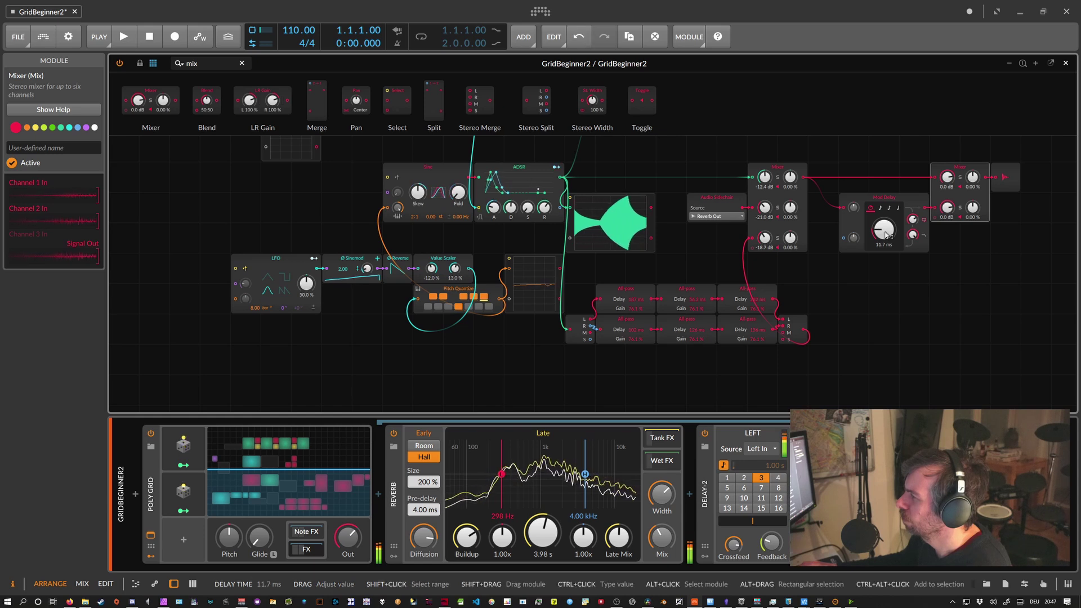
{"action": "left_click_drag", "start_coordinate": [948, 208], "coordinate": [947, 208]}
{"action": "left_click_drag", "start_coordinate": [885, 230], "coordinate": [884, 217]}
{"action": "left_click_drag", "start_coordinate": [913, 219], "coordinate": [948, 201]}
{"action": "left_click_drag", "start_coordinate": [884, 229], "coordinate": [885, 242]}
{"action": "double_click", "coordinate": [940, 217]}
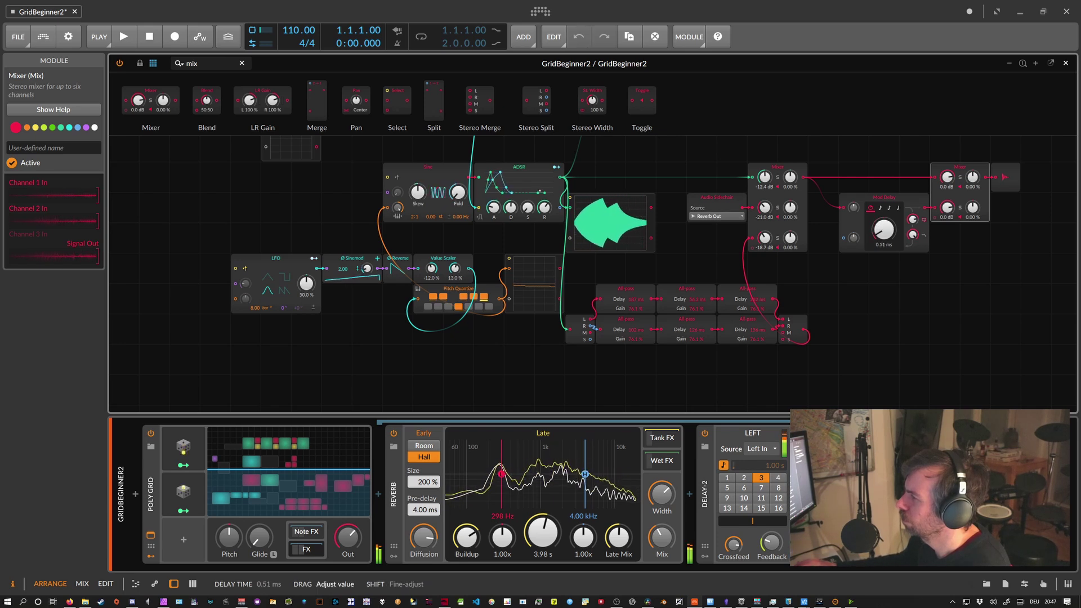
{"action": "left_click_drag", "start_coordinate": [884, 230], "coordinate": [885, 222]}
Duplicate the Mod Delay beneath the original, feed it from the first Mixer, and route its output to the second Mixer's third channel.
{"action": "left_click", "coordinate": [876, 198]}
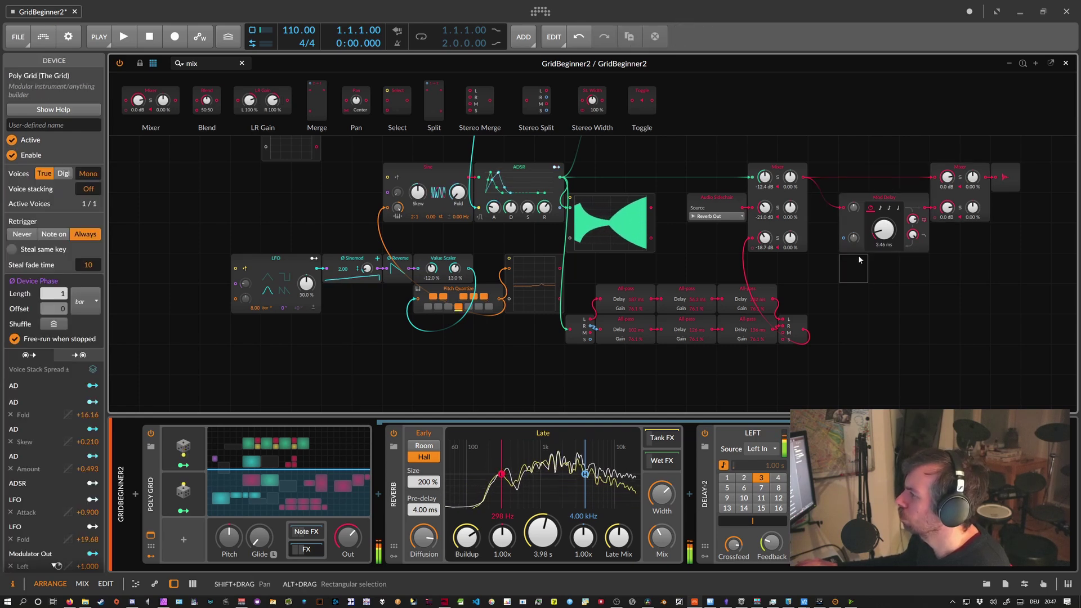
{"action": "key", "text": "ctrl+d"}
{"action": "left_click_drag", "start_coordinate": [834, 218], "coordinate": [843, 268]}
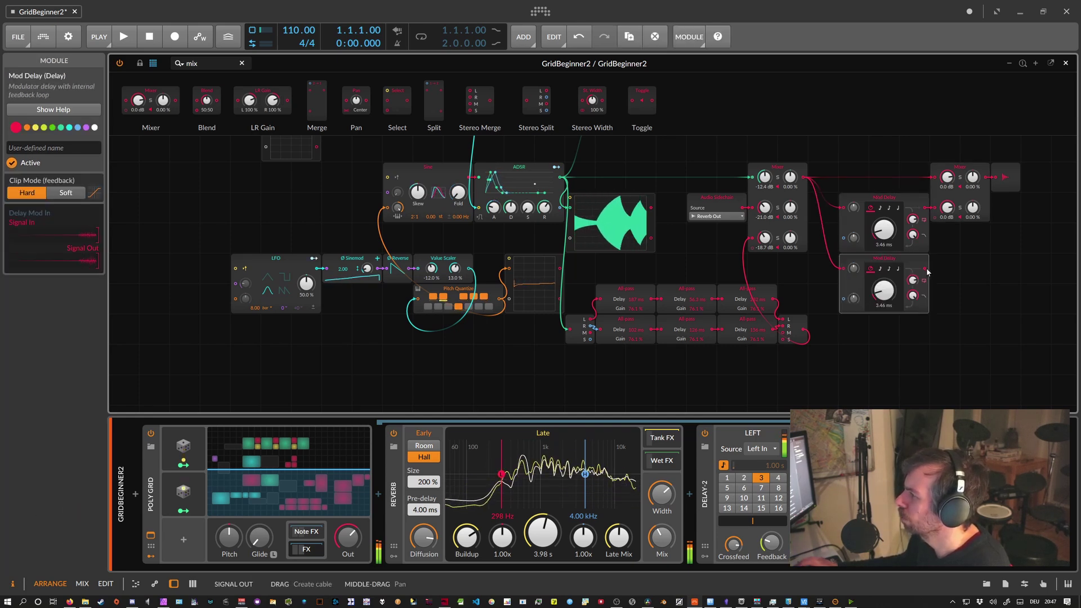
{"action": "left_click_drag", "start_coordinate": [946, 219], "coordinate": [946, 219]}
Tune the delay times of the two Mod Delays to 0.13 ms for the upper and 1.46 ms for the lower.
{"action": "left_click_drag", "start_coordinate": [884, 290], "coordinate": [884, 281]}
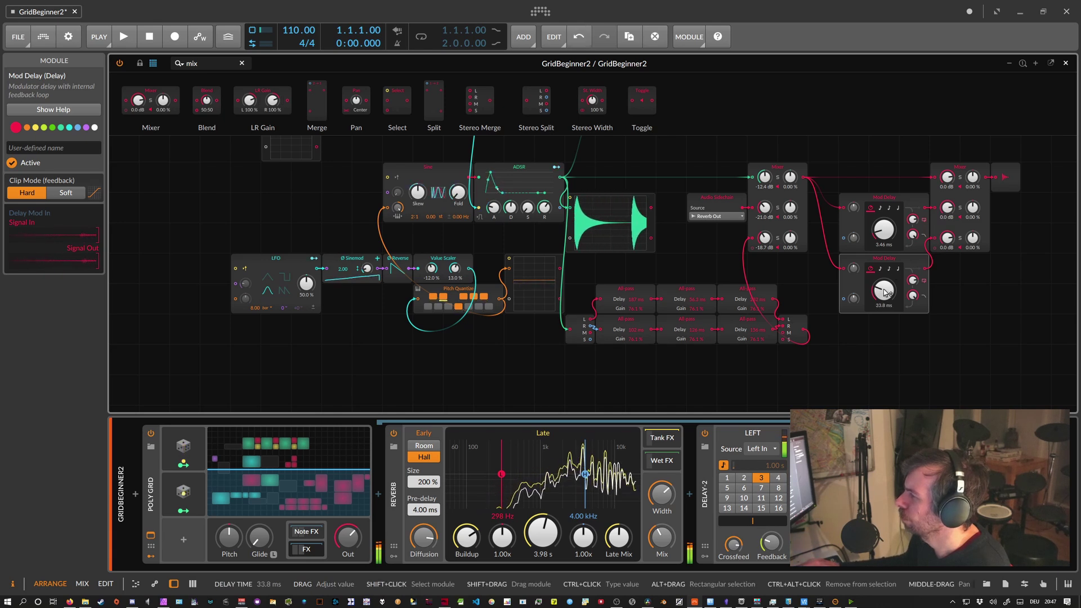
{"action": "left_click_drag", "start_coordinate": [884, 294], "coordinate": [883, 287]}
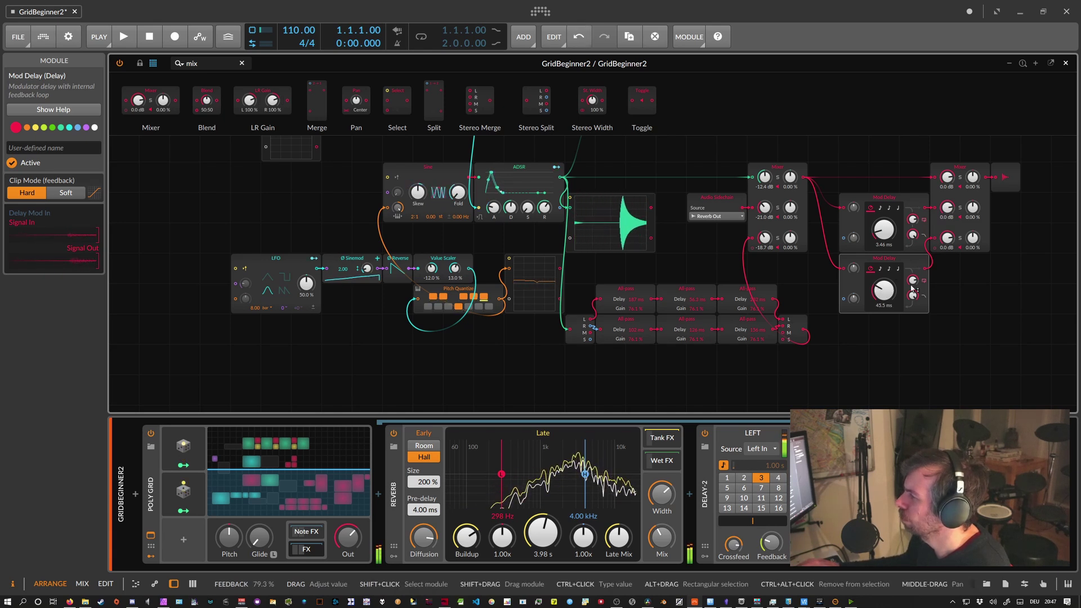
{"action": "left_click_drag", "start_coordinate": [887, 242], "coordinate": [884, 232]}
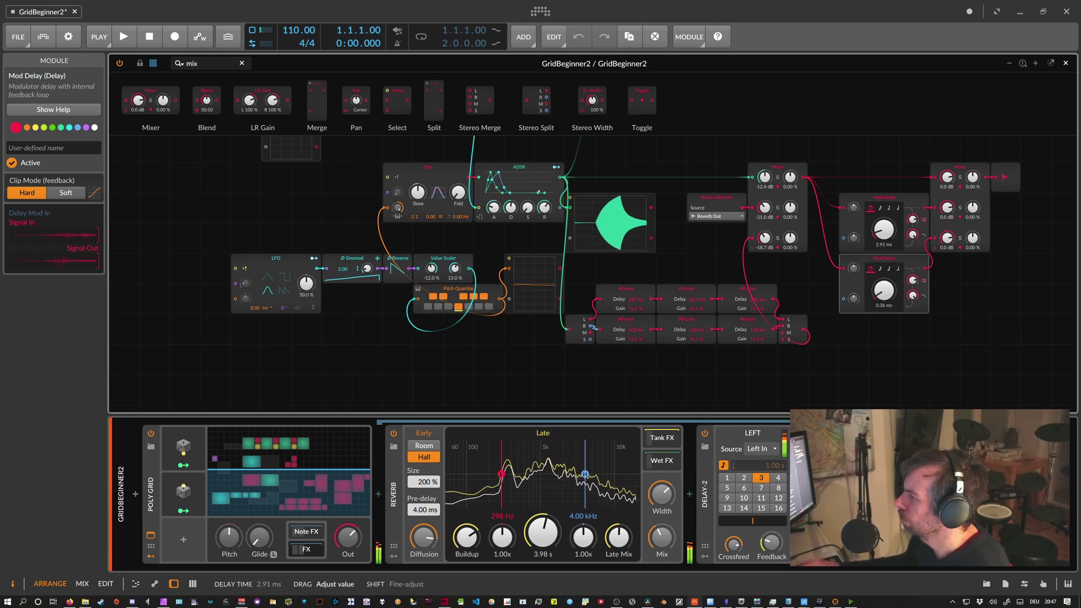
{"action": "left_click_drag", "start_coordinate": [884, 290], "coordinate": [888, 262]}
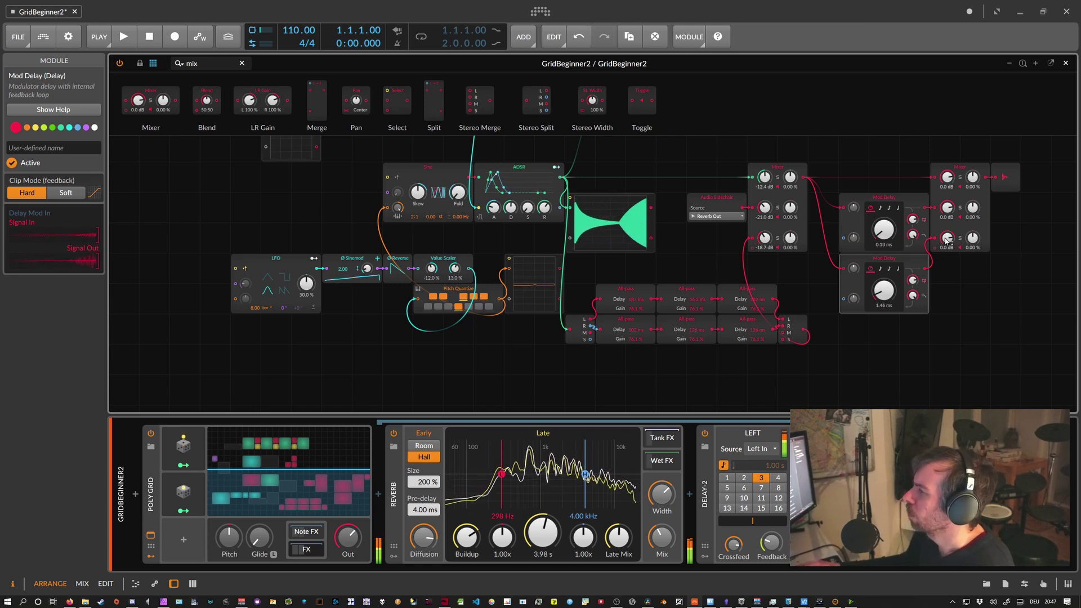
Lower the Mod Delay channels on the second Mixer to -13.1 dB on channel 2 and -12.5 dB on channel 3.
{"action": "left_click_drag", "start_coordinate": [837, 185], "coordinate": [887, 310]}
{"action": "left_click_drag", "start_coordinate": [948, 237], "coordinate": [948, 248]}
{"action": "left_click_drag", "start_coordinate": [948, 208], "coordinate": [948, 255]}
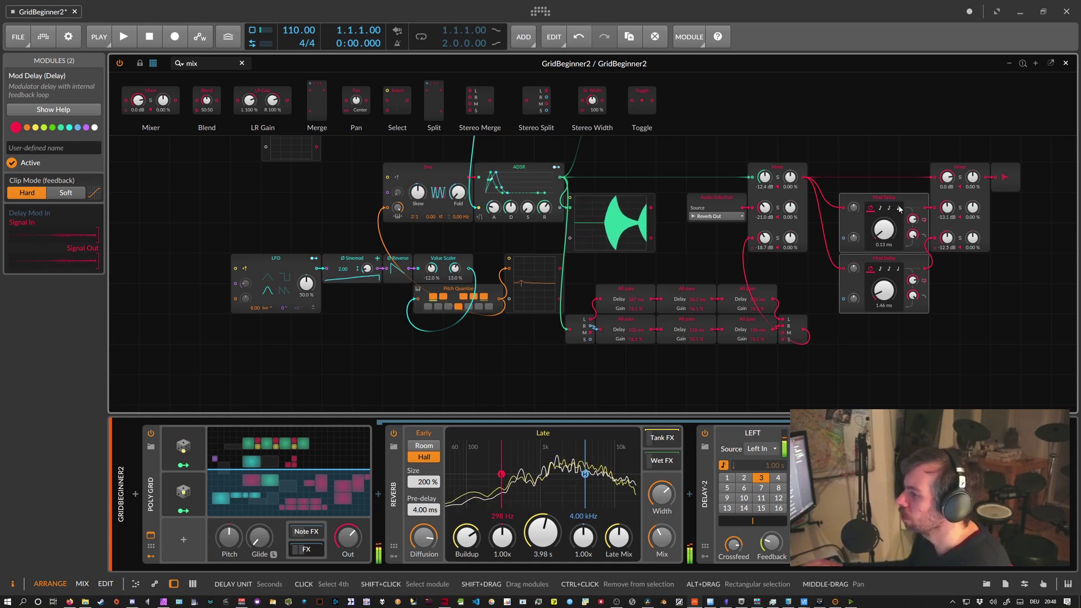
Show the Grid Audio Out device in the FX chain and select the whole Split, All-pass and Merge group.
{"action": "scroll", "coordinate": [449, 486], "scroll_direction": "up", "scroll_amount": 3}
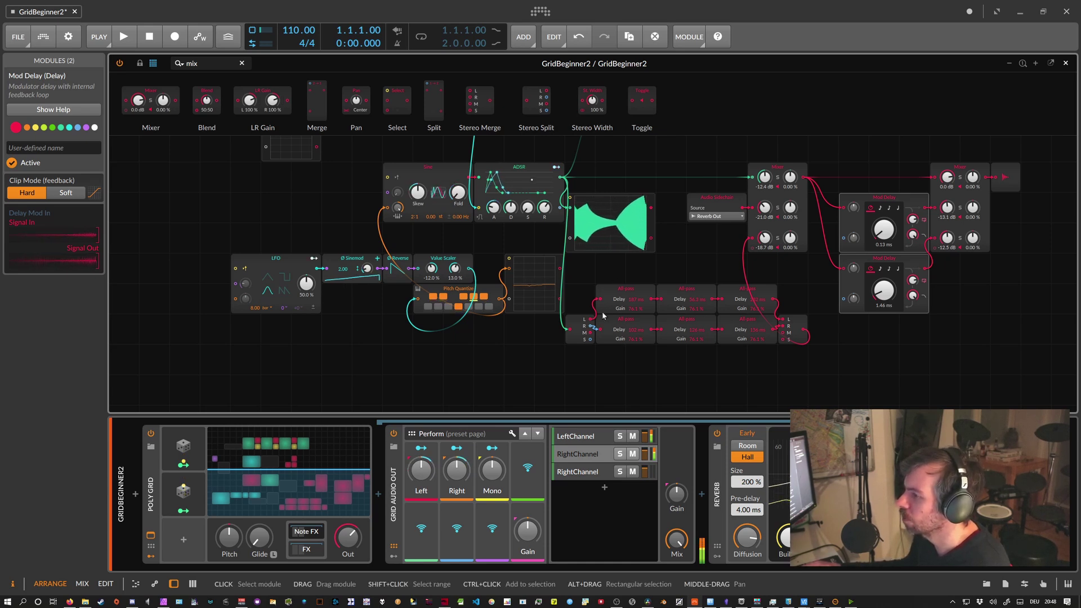
{"action": "scroll", "coordinate": [685, 332], "scroll_direction": "up", "scroll_amount": 2}
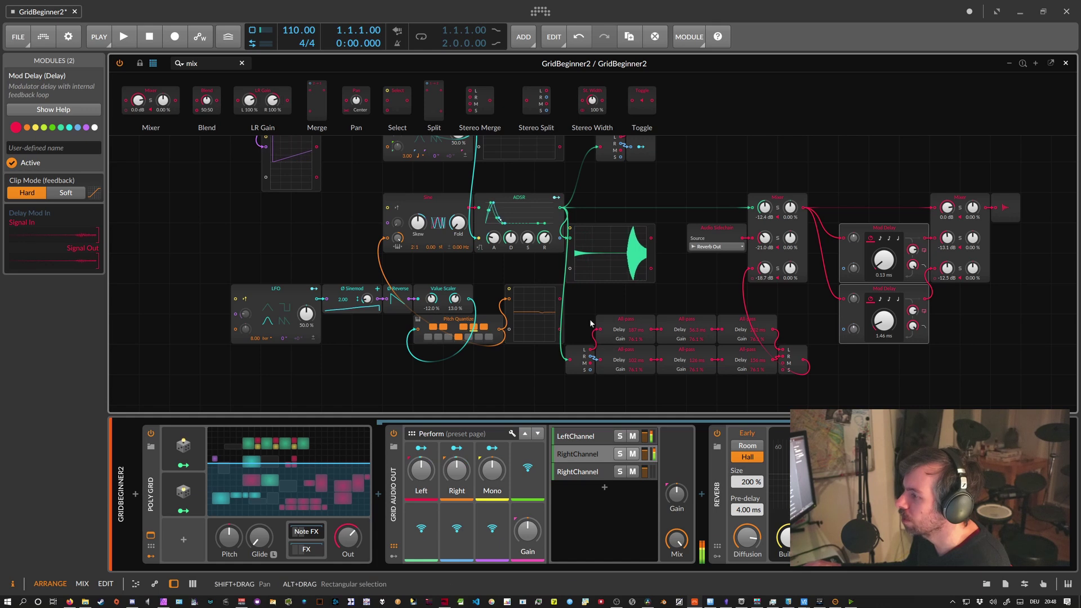
{"action": "left_click_drag", "start_coordinate": [583, 310], "coordinate": [785, 389]}
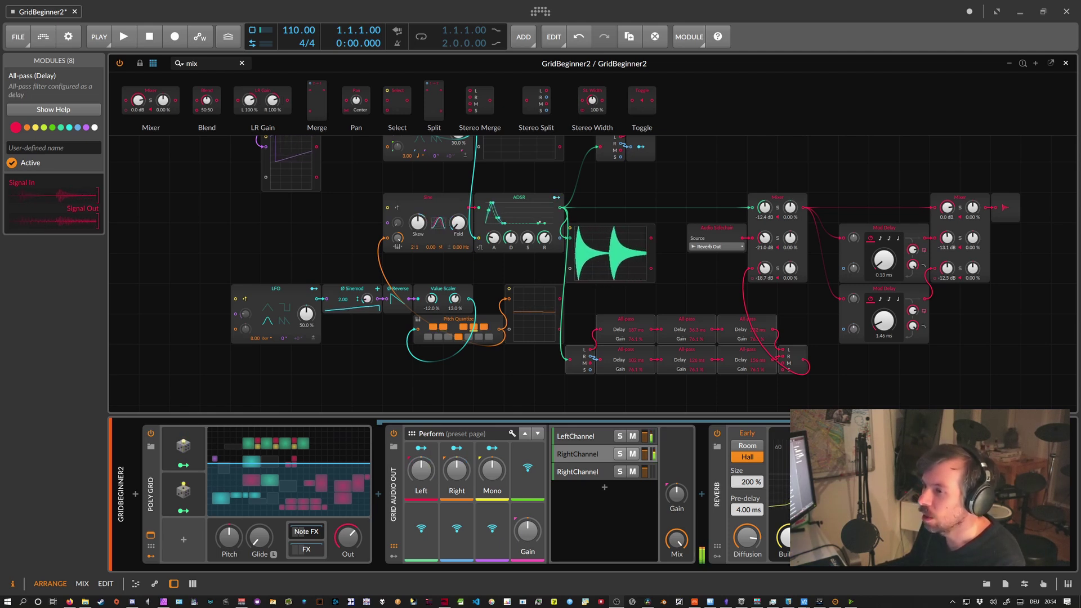
Duplicate the LFO of the pitch chain beneath the original and set the copy's rate to 32 bars.
{"action": "scroll", "coordinate": [256, 314], "scroll_direction": "down", "scroll_amount": 3}
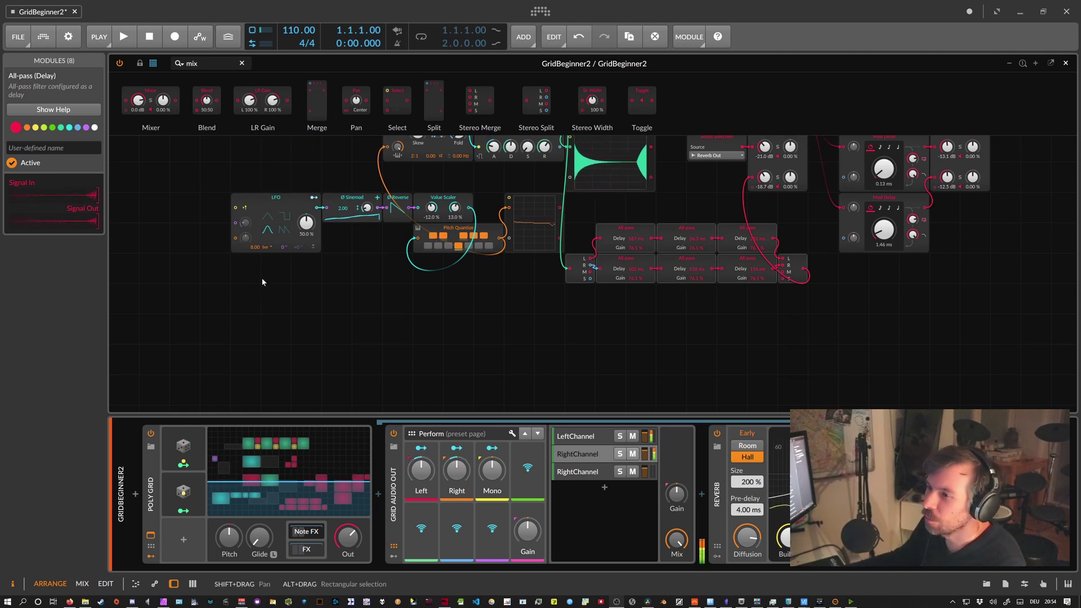
{"action": "left_click", "coordinate": [275, 198]}
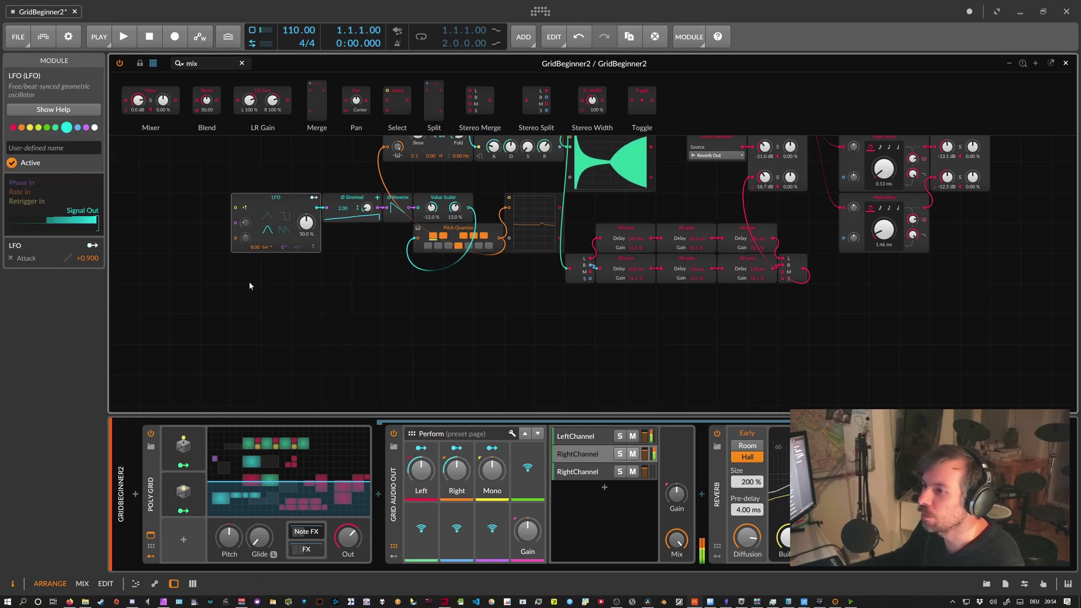
{"action": "key", "text": "ctrl+v"}
{"action": "scroll", "coordinate": [255, 345], "scroll_direction": "up", "scroll_amount": 2}
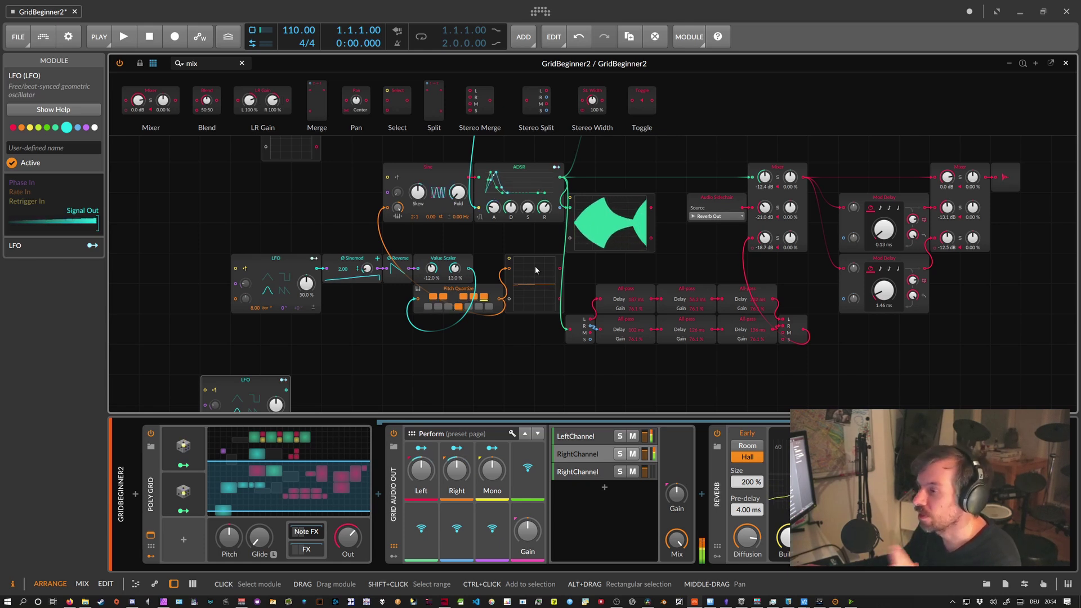
{"action": "scroll", "coordinate": [535, 269], "scroll_direction": "down", "scroll_amount": 2}
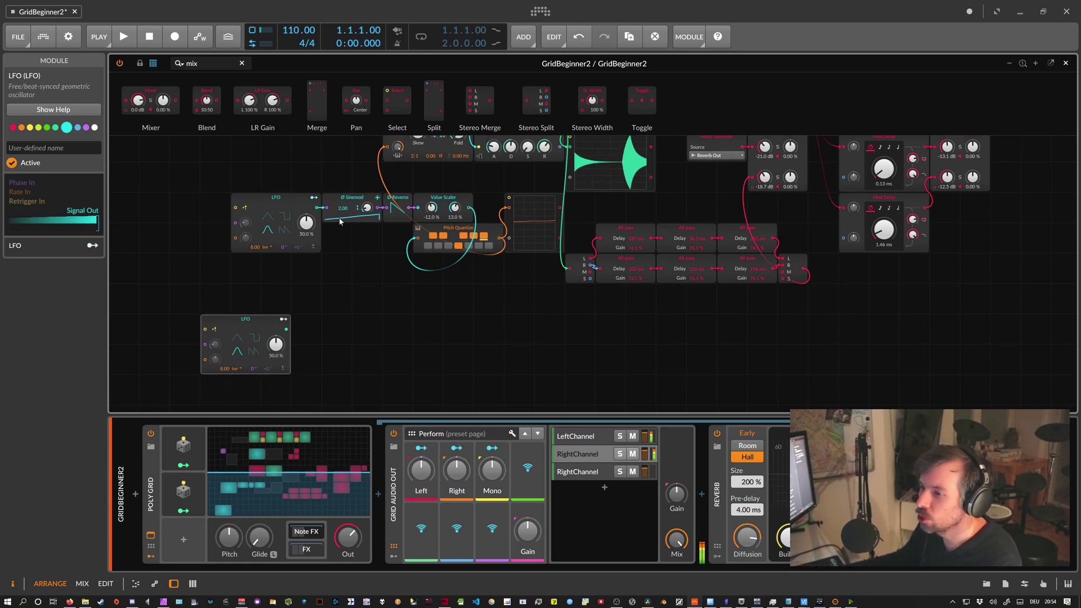
{"action": "left_click", "coordinate": [236, 368]}
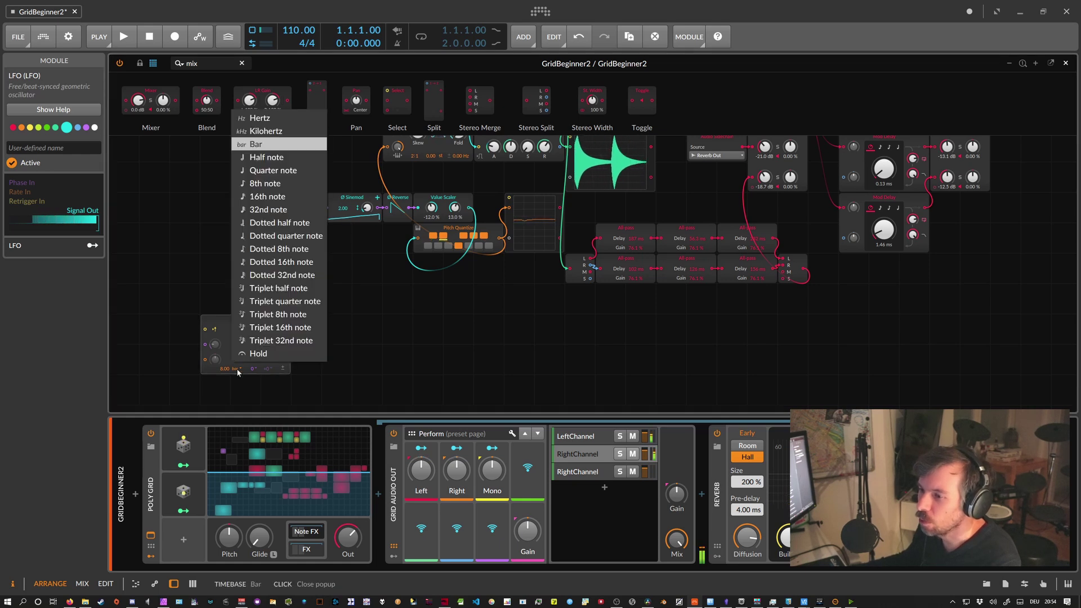
{"action": "left_click", "coordinate": [271, 145]}
{"action": "left_click_drag", "start_coordinate": [225, 369], "coordinate": [225, 349]}
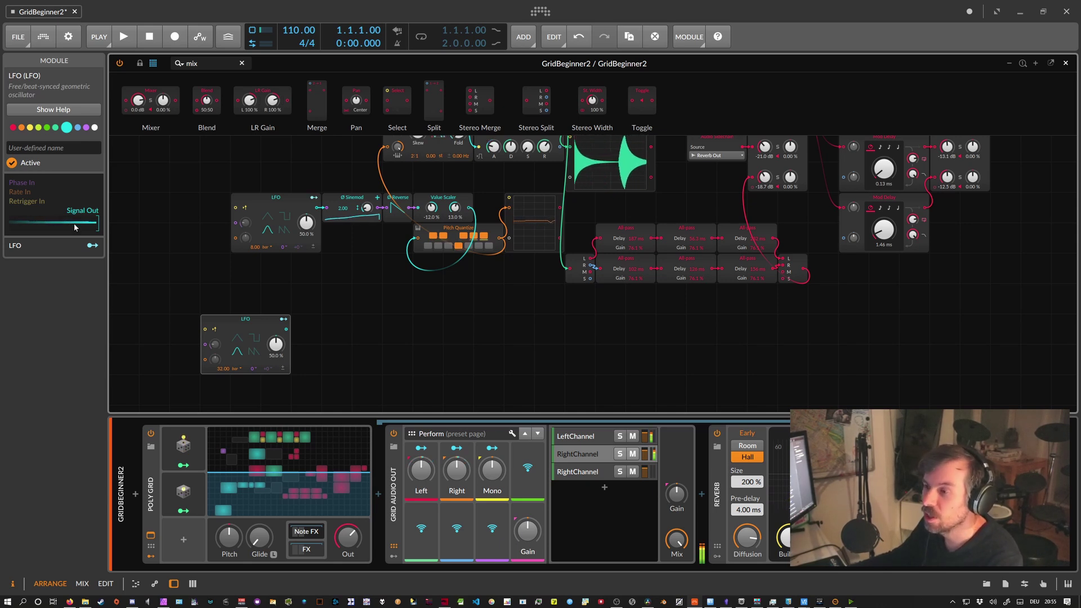
Turn all three channel levels of the first Mixer down to -inf dB.
{"action": "scroll", "coordinate": [207, 278], "scroll_direction": "up", "scroll_amount": 3}
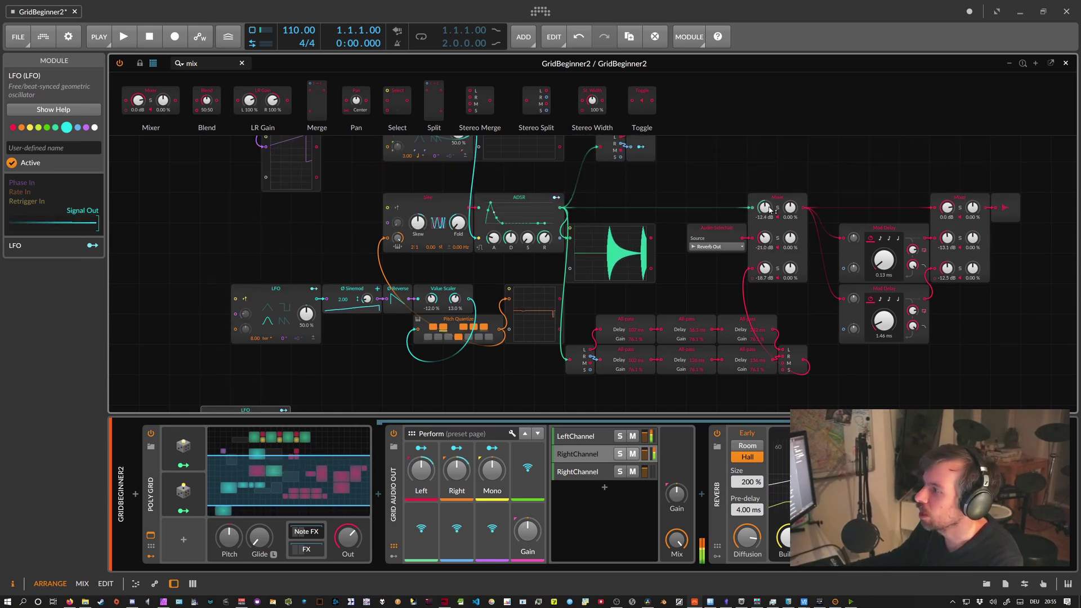
{"action": "left_click_drag", "start_coordinate": [766, 208], "coordinate": [766, 321]}
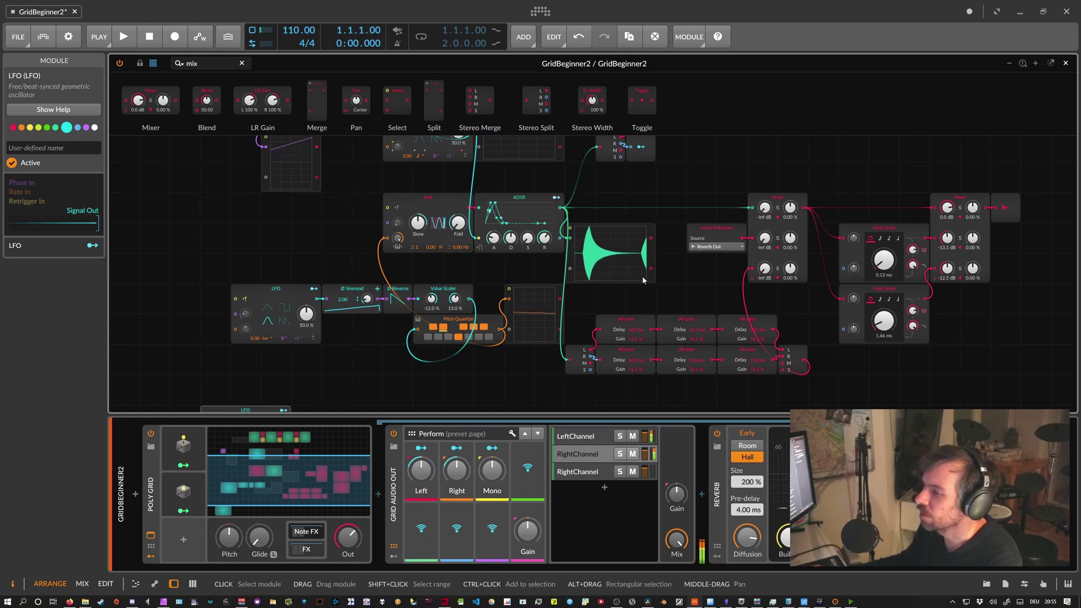
{"action": "scroll", "coordinate": [447, 277], "scroll_direction": "down", "scroll_amount": 2}
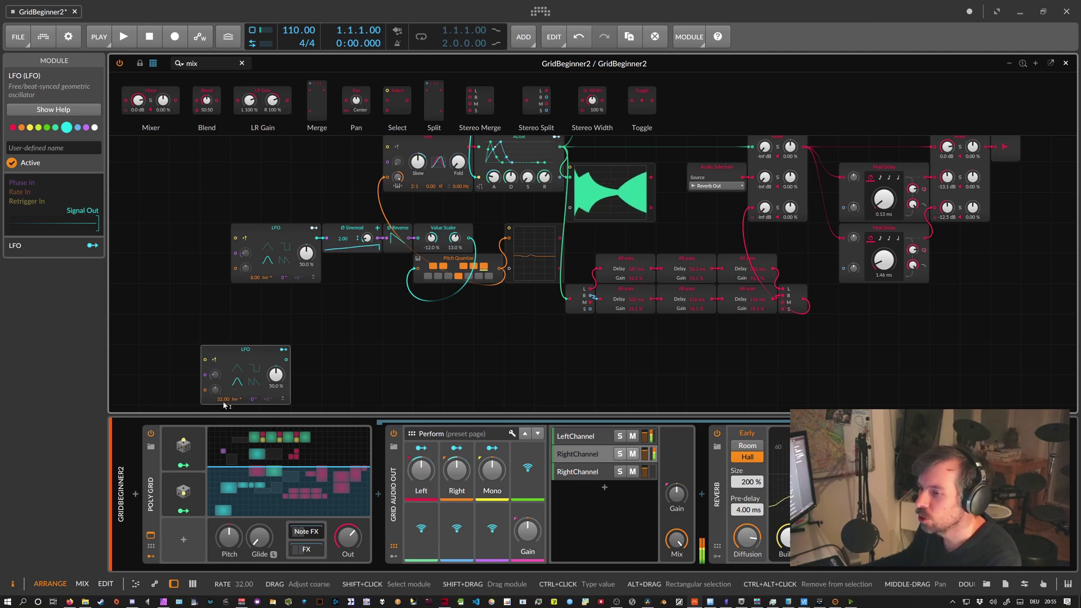
{"action": "scroll", "coordinate": [319, 352], "scroll_direction": "up", "scroll_amount": 1}
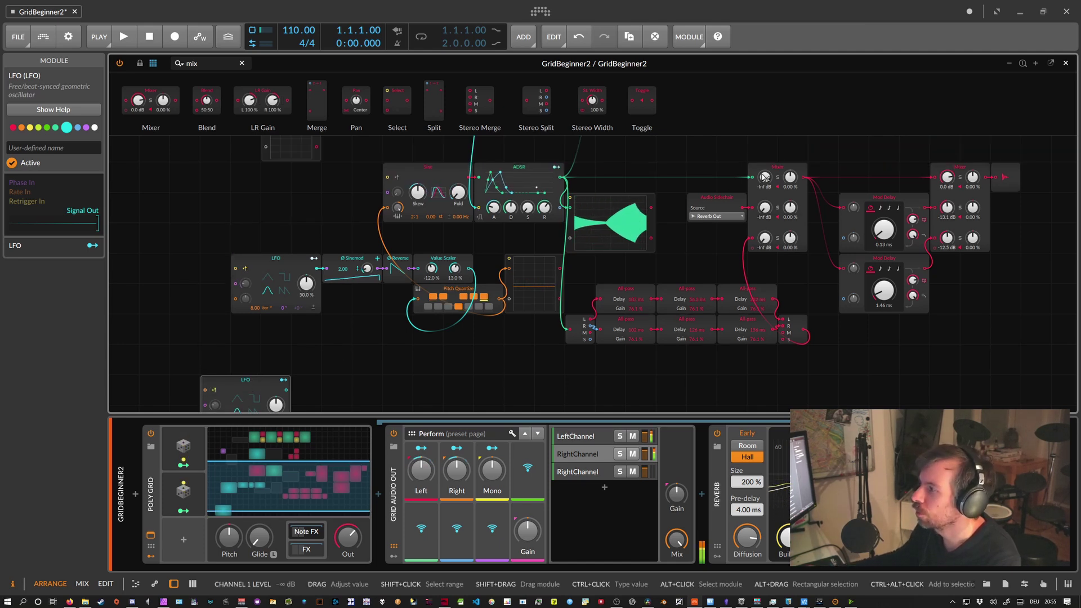
{"action": "left_click", "coordinate": [283, 379]}
{"action": "left_click_drag", "start_coordinate": [764, 177], "coordinate": [763, 135]}
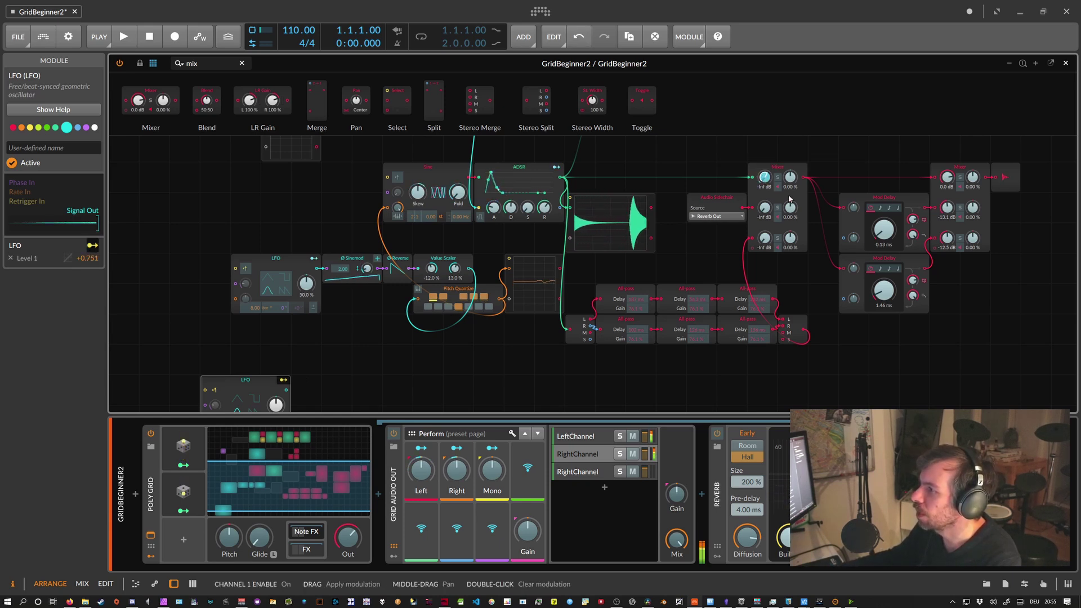
{"action": "left_click", "coordinate": [283, 379]}
{"action": "scroll", "coordinate": [284, 382], "scroll_direction": "down", "scroll_amount": 2}
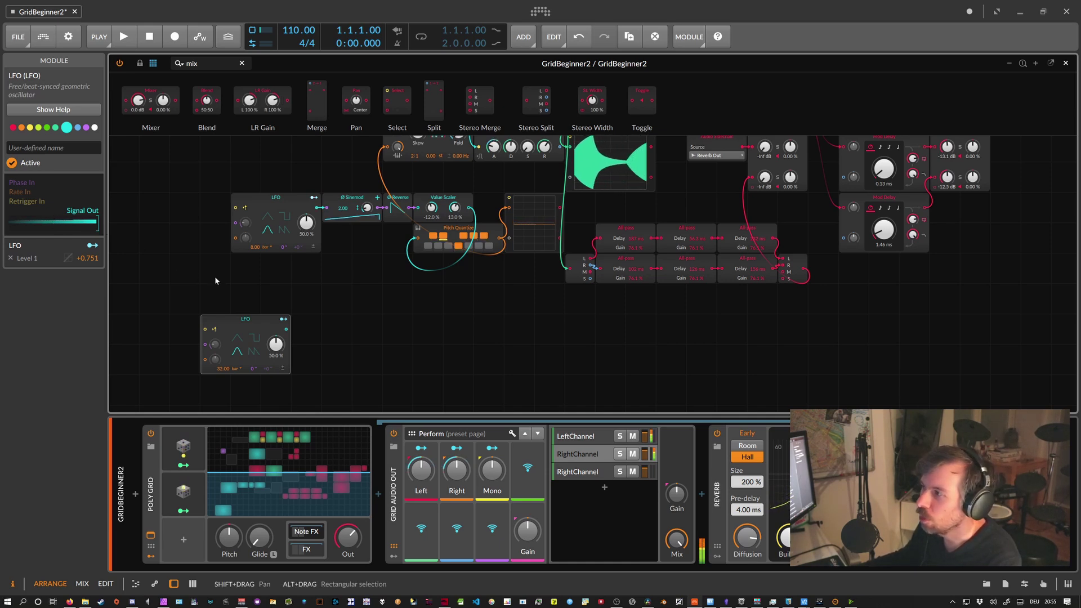
{"action": "scroll", "coordinate": [215, 276], "scroll_direction": "up", "scroll_amount": 2}
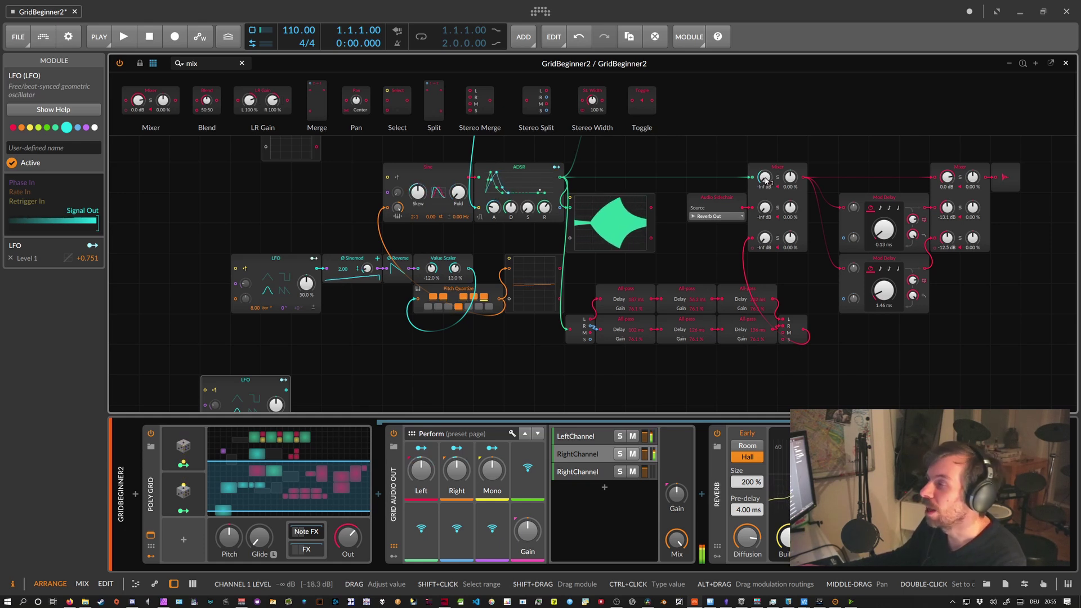
{"action": "scroll", "coordinate": [758, 182], "scroll_direction": "down", "scroll_amount": 1}
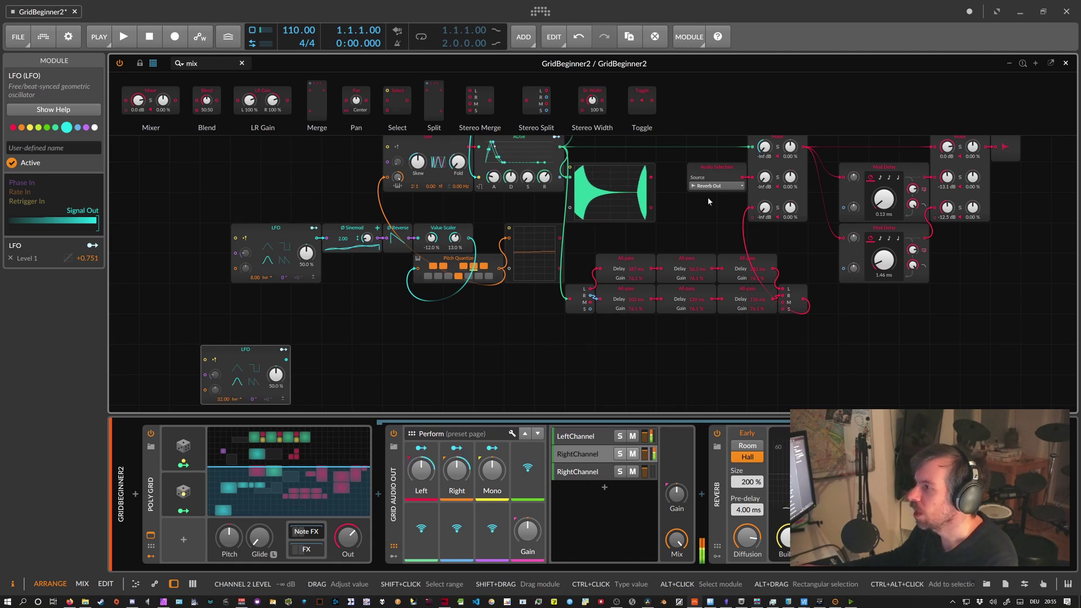
{"action": "left_click", "coordinate": [307, 357]}
{"action": "key", "text": "ctrl+v"}
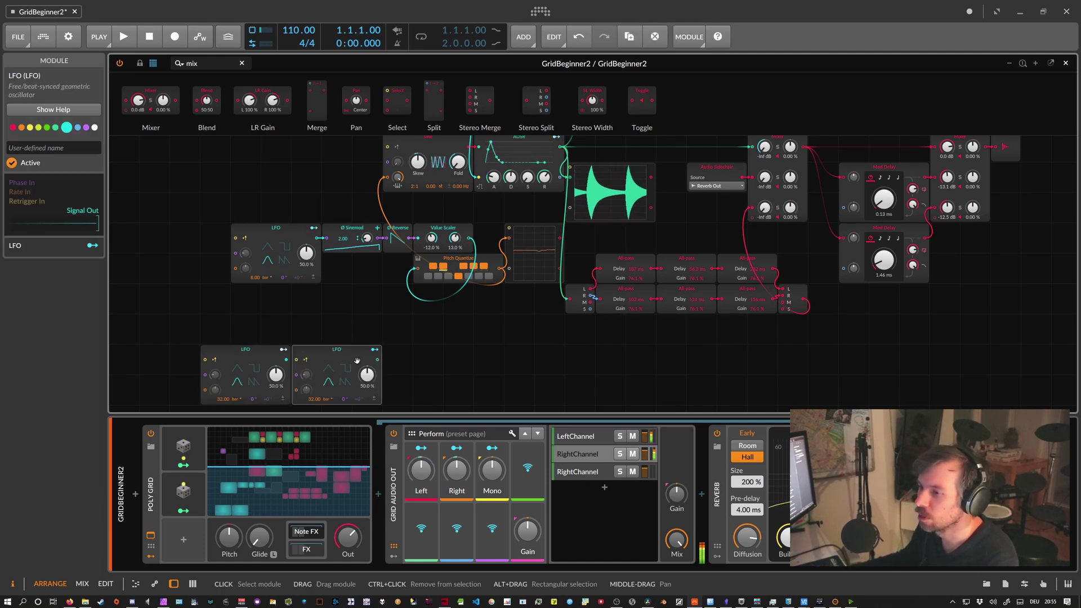
{"action": "left_click_drag", "start_coordinate": [765, 178], "coordinate": [766, 147]}
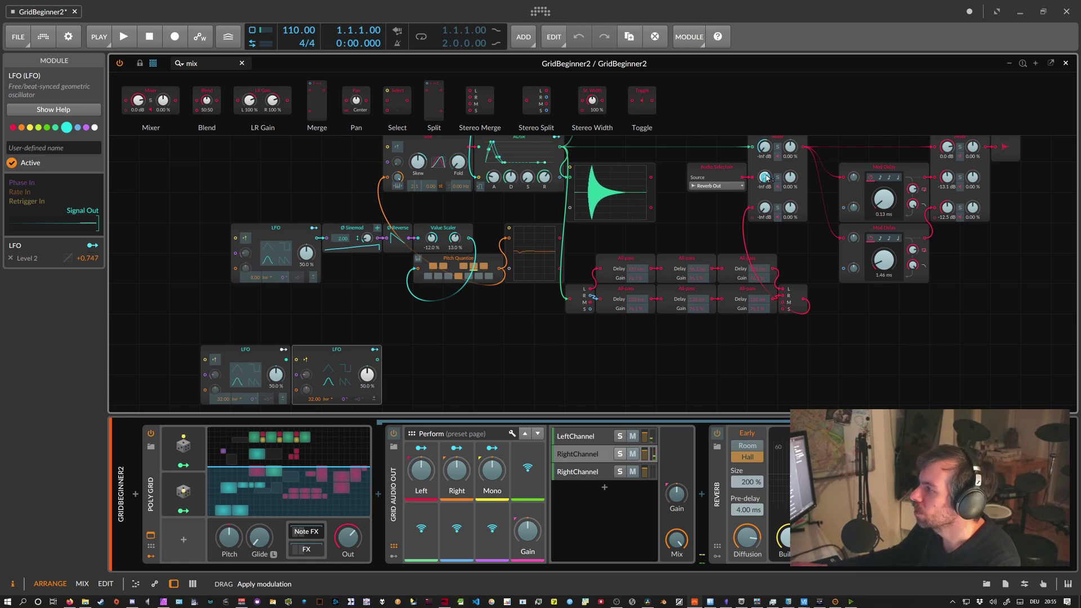
{"action": "left_click", "coordinate": [374, 349]}
Set the rate of the LFO that modulates channel 2 to 20 bars.
{"action": "left_click_drag", "start_coordinate": [315, 398], "coordinate": [314, 422]}
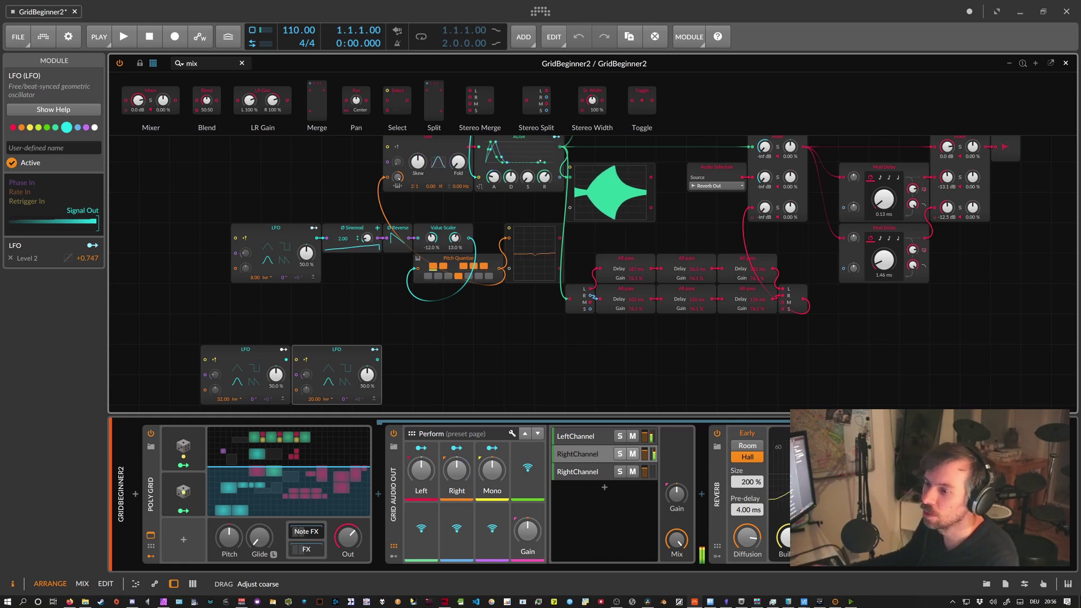
{"action": "left_click_drag", "start_coordinate": [314, 423], "coordinate": [314, 403]}
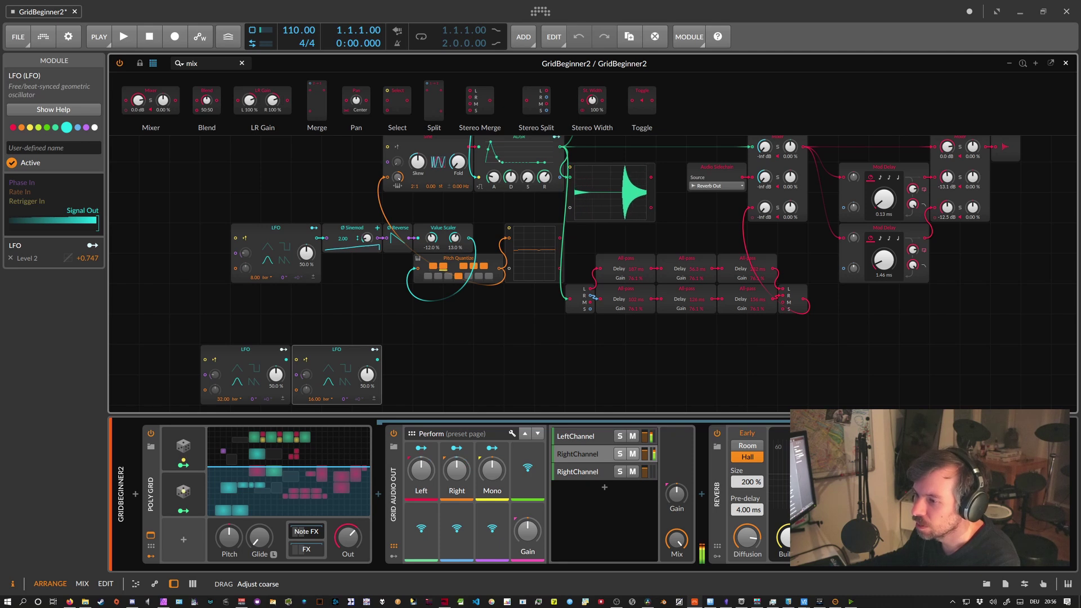
{"action": "left_click_drag", "start_coordinate": [314, 399], "coordinate": [313, 397]}
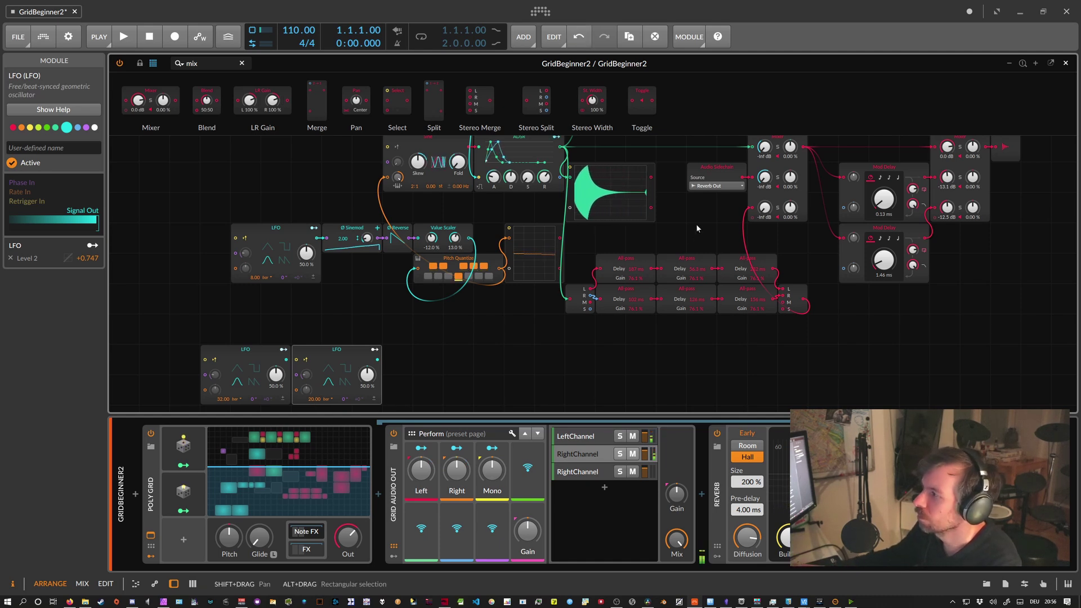
{"action": "scroll", "coordinate": [696, 225], "scroll_direction": "up", "scroll_amount": 1}
{"action": "scroll", "coordinate": [691, 232], "scroll_direction": "down", "scroll_amount": 1}
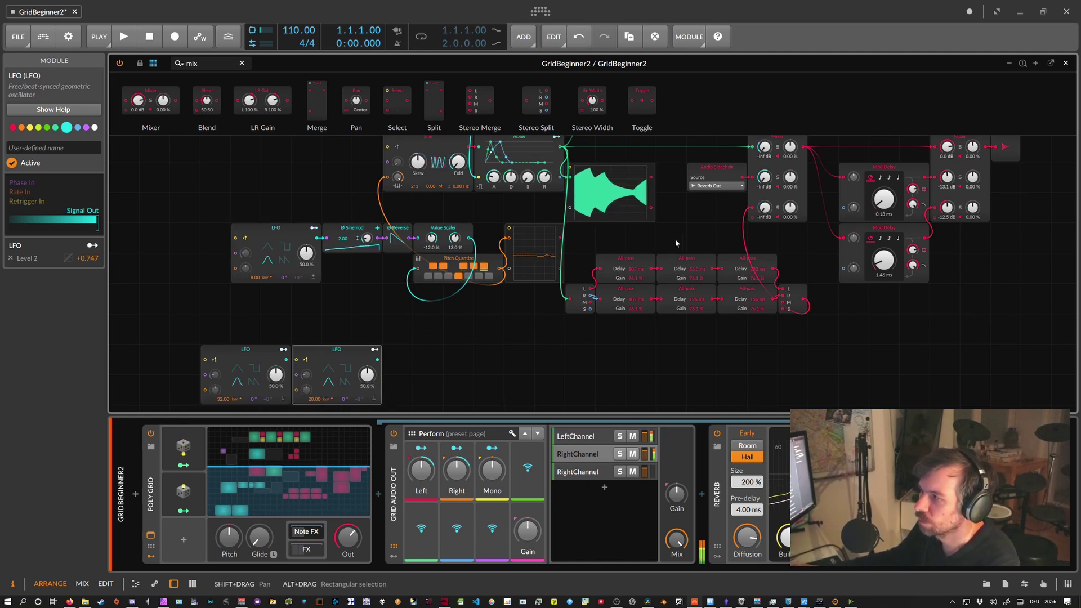
{"action": "scroll", "coordinate": [676, 243], "scroll_direction": "up", "scroll_amount": 2}
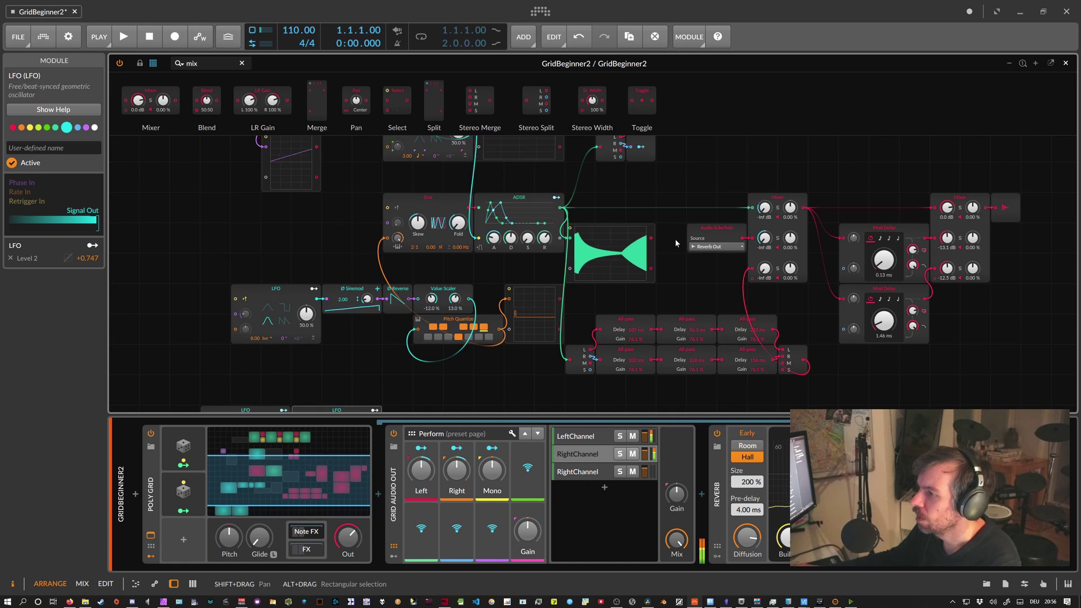
{"action": "scroll", "coordinate": [677, 242], "scroll_direction": "down", "scroll_amount": 4}
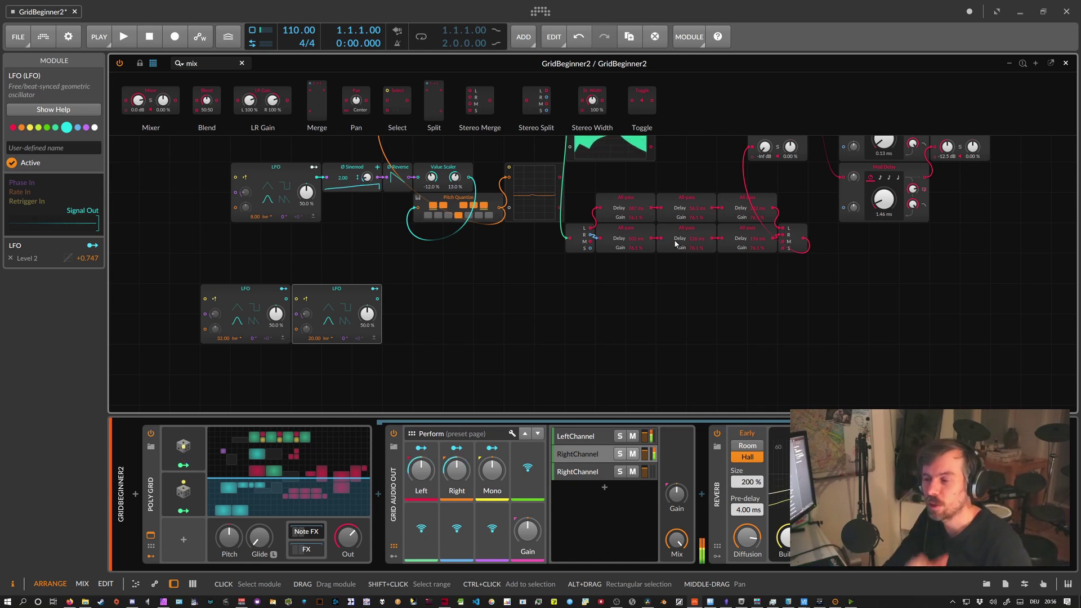
Try a phase of -180° on the 32-bar LFO that modulates channel 1.
{"action": "left_click", "coordinate": [239, 289]}
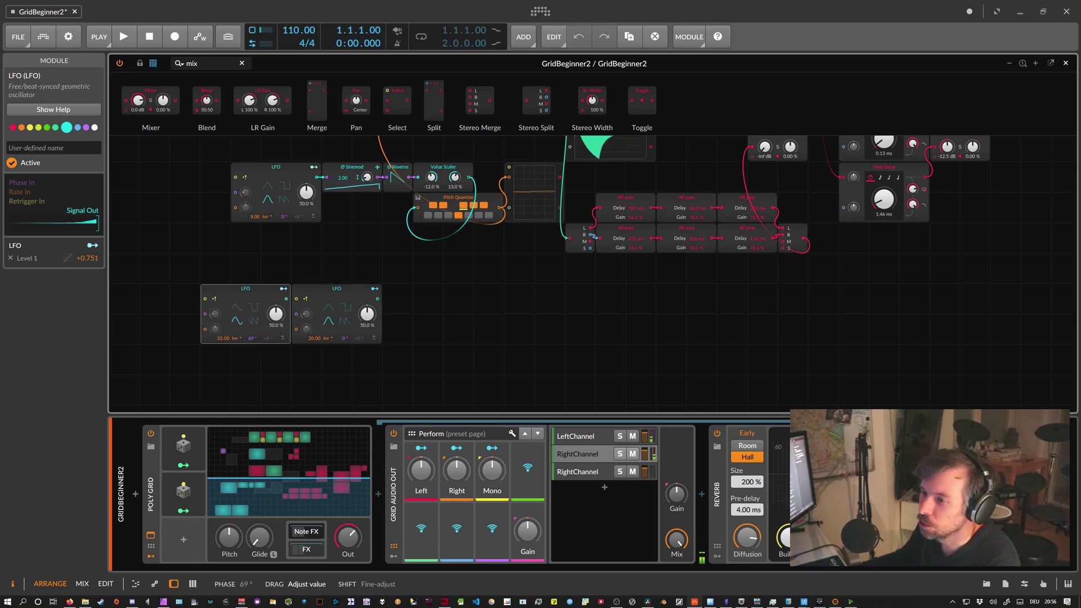
{"action": "left_click_drag", "start_coordinate": [252, 337], "coordinate": [253, 342]}
{"action": "double_click", "coordinate": [254, 339]}
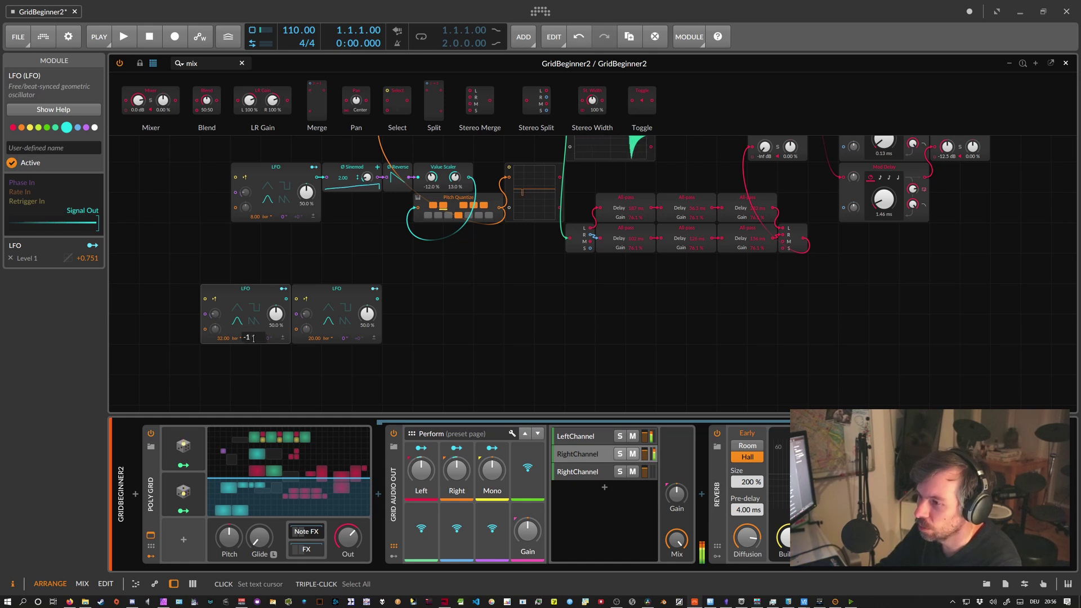
{"action": "type", "text": "-180"}
{"action": "key", "text": "Return"}
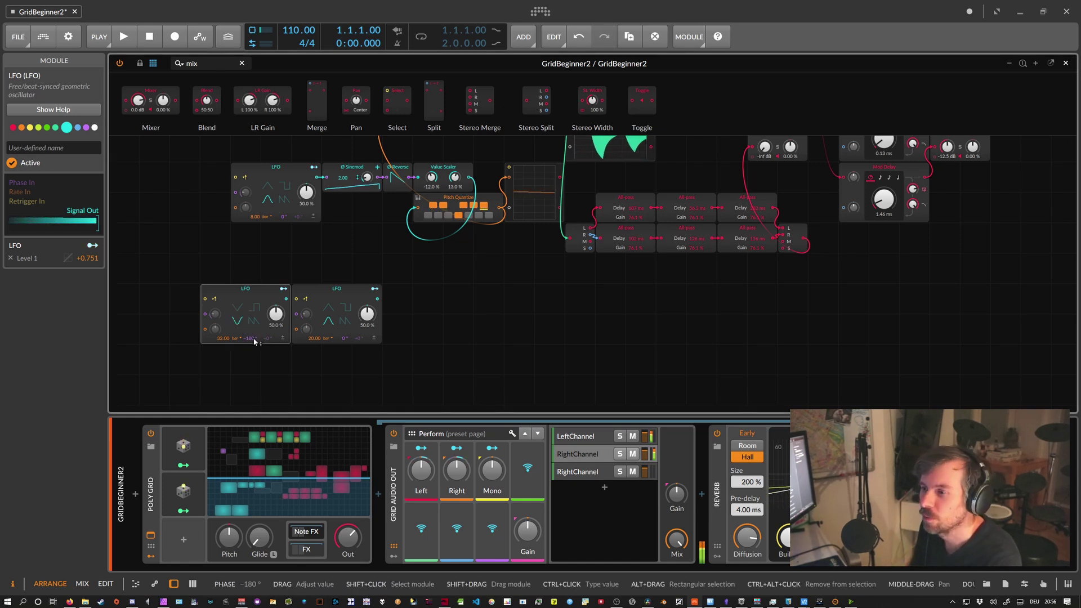
{"action": "scroll", "coordinate": [563, 293], "scroll_direction": "up", "scroll_amount": 3}
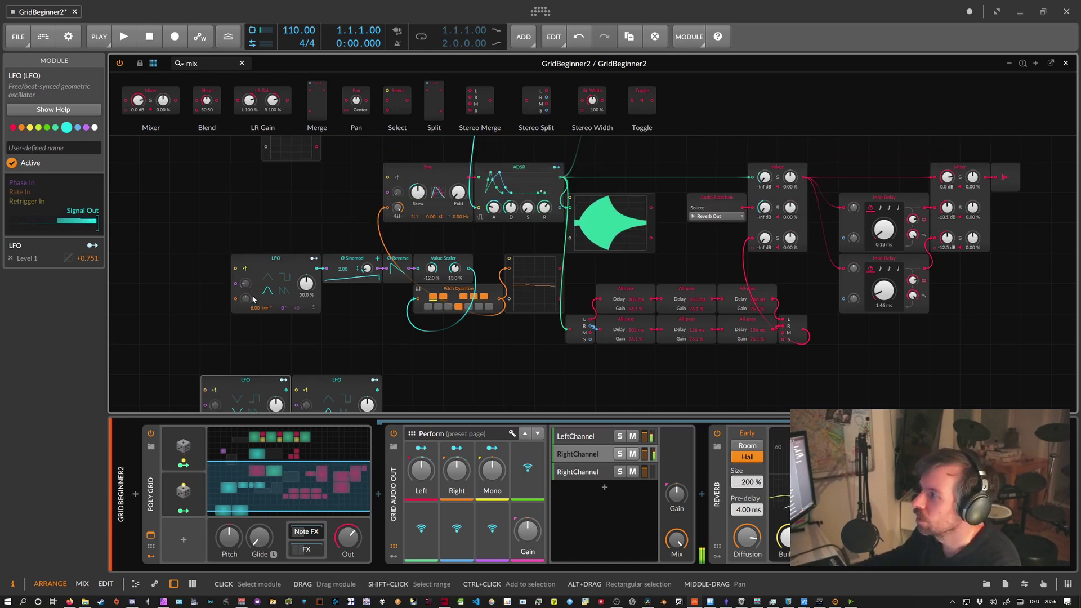
{"action": "scroll", "coordinate": [267, 342], "scroll_direction": "down", "scroll_amount": 3}
{"action": "scroll", "coordinate": [259, 360], "scroll_direction": "up", "scroll_amount": 5}
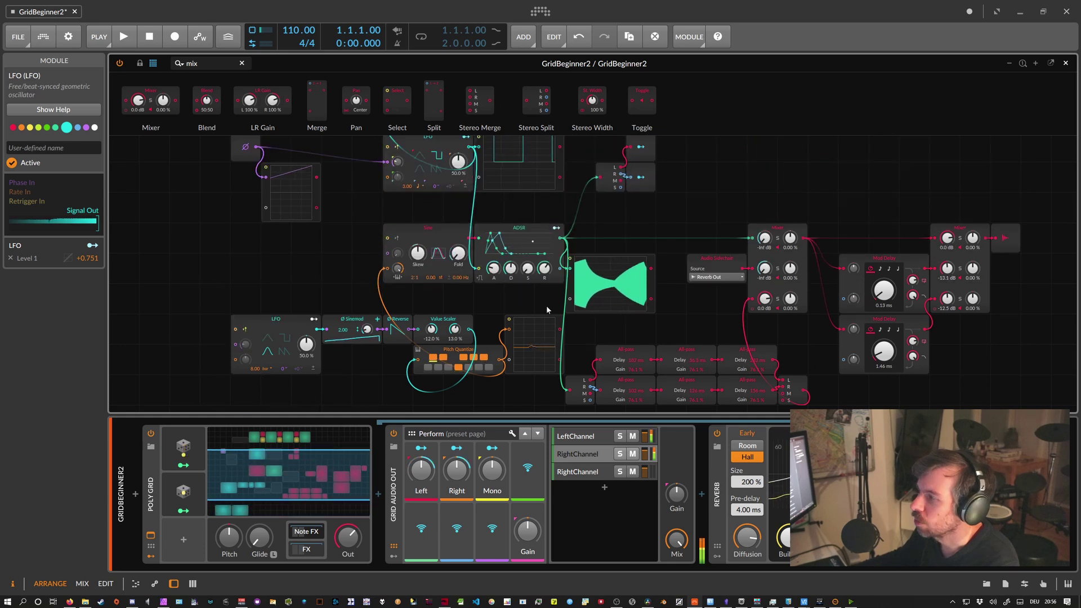
{"action": "scroll", "coordinate": [270, 377], "scroll_direction": "down", "scroll_amount": 3}
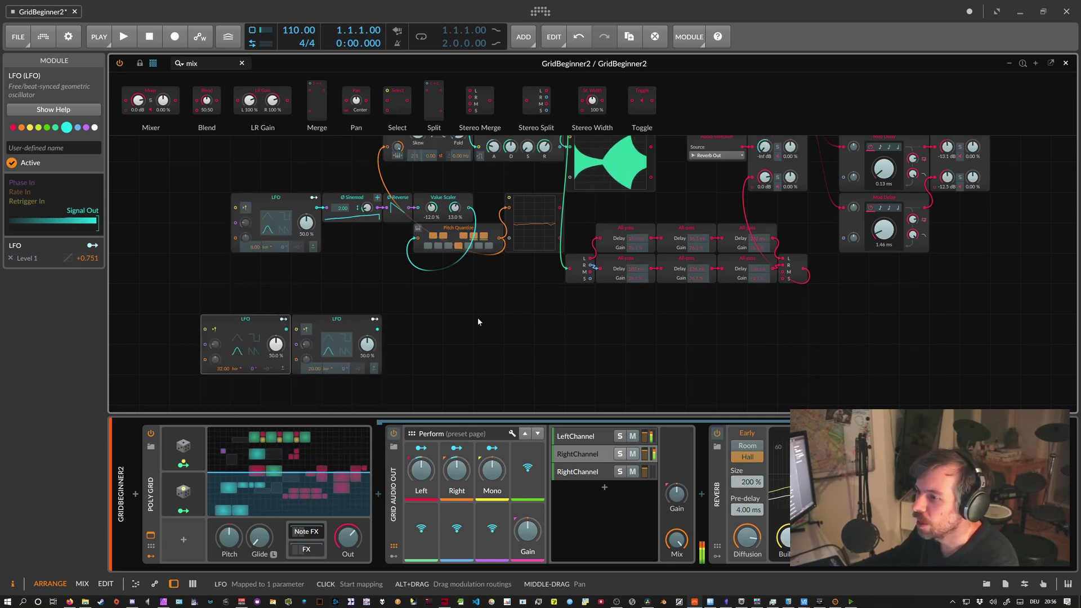
{"action": "scroll", "coordinate": [746, 305], "scroll_direction": "up", "scroll_amount": 2}
{"action": "left_click_drag", "start_coordinate": [764, 268], "coordinate": [764, 321]}
{"action": "scroll", "coordinate": [681, 301], "scroll_direction": "down", "scroll_amount": 1}
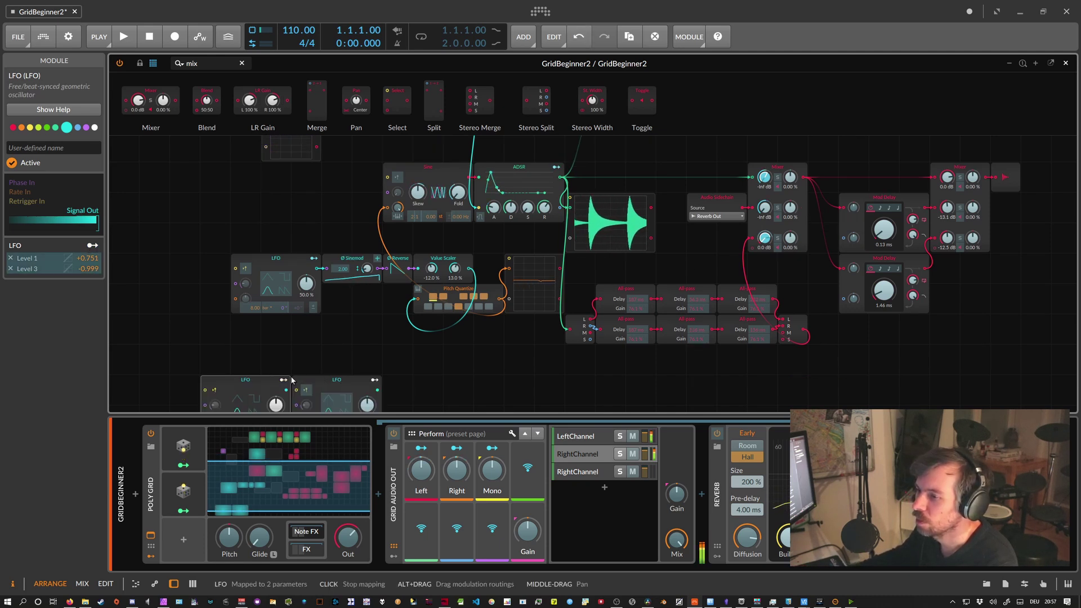
Review the first Mixer's modulated levels and the modulation targets of the two new LFOs.
{"action": "scroll", "coordinate": [662, 305], "scroll_direction": "up", "scroll_amount": 3}
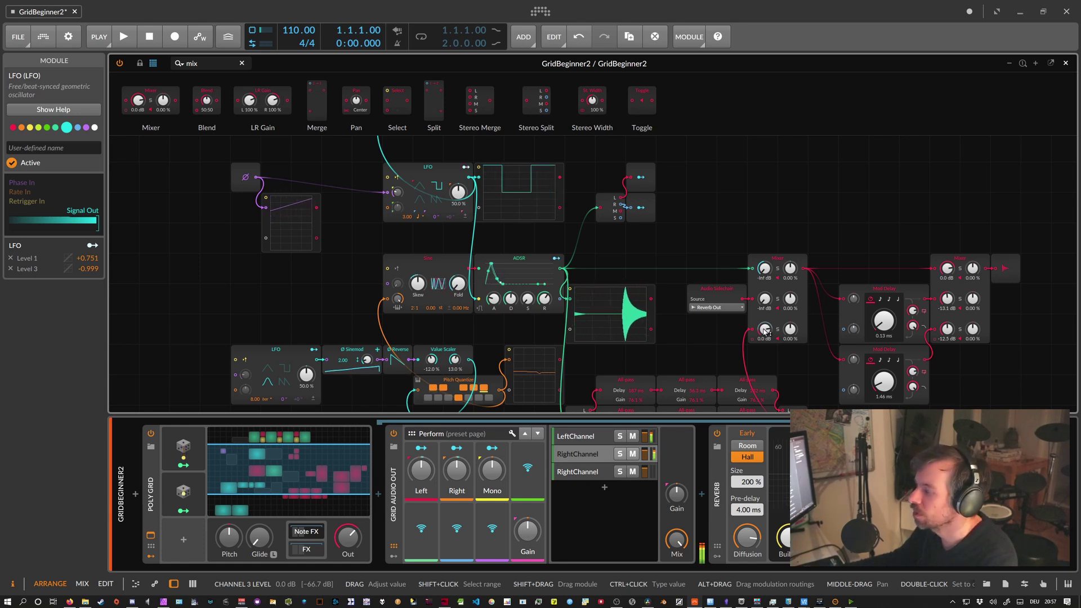
{"action": "scroll", "coordinate": [765, 331], "scroll_direction": "down", "scroll_amount": 3}
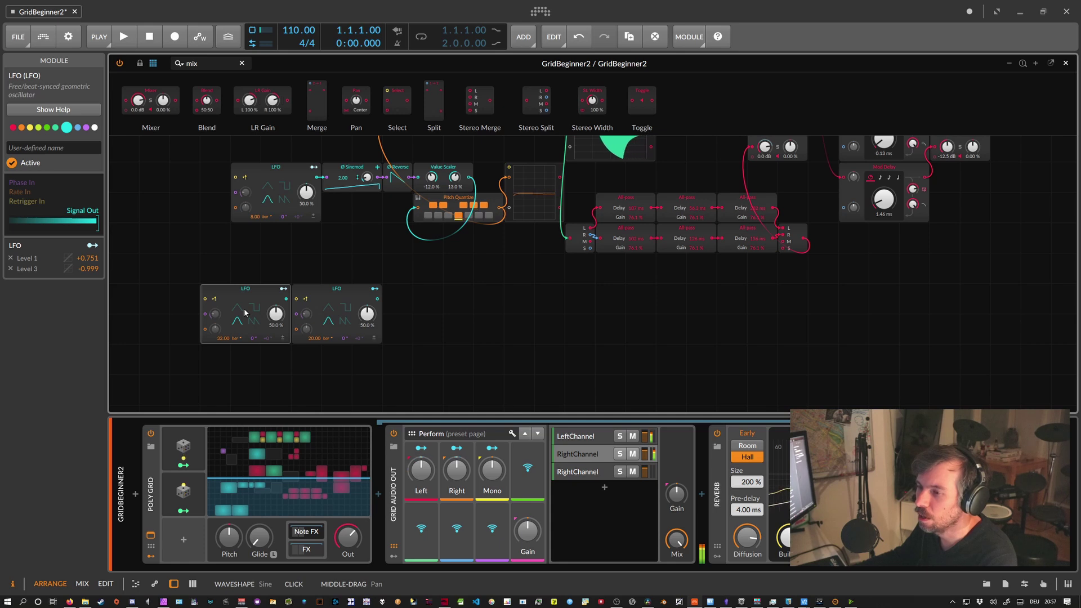
{"action": "scroll", "coordinate": [245, 294], "scroll_direction": "up", "scroll_amount": 2}
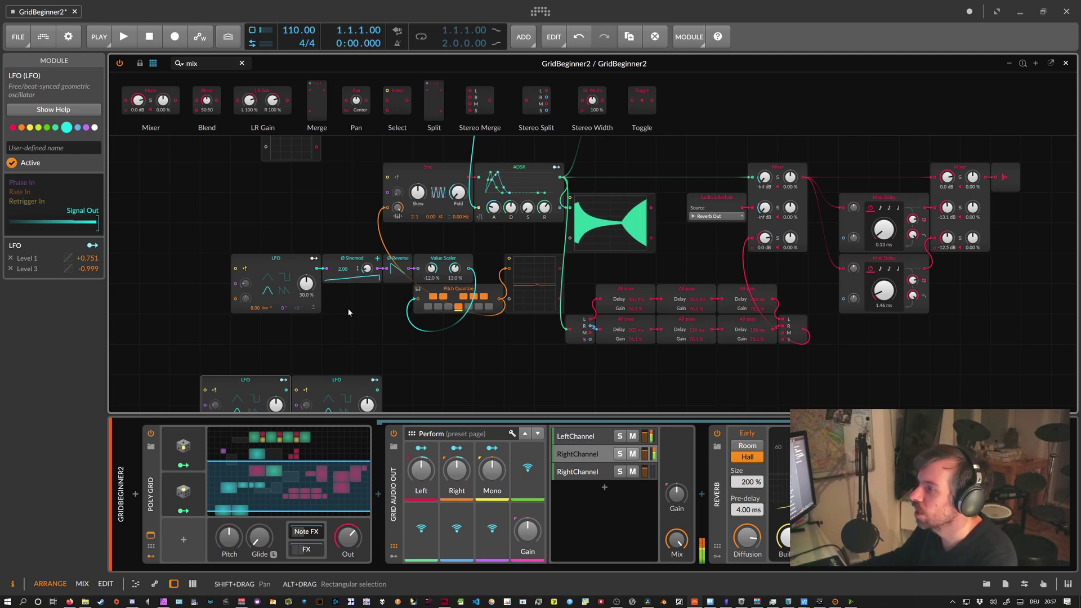
{"action": "scroll", "coordinate": [348, 313], "scroll_direction": "up", "scroll_amount": 1}
{"action": "scroll", "coordinate": [348, 313], "scroll_direction": "down", "scroll_amount": 2}
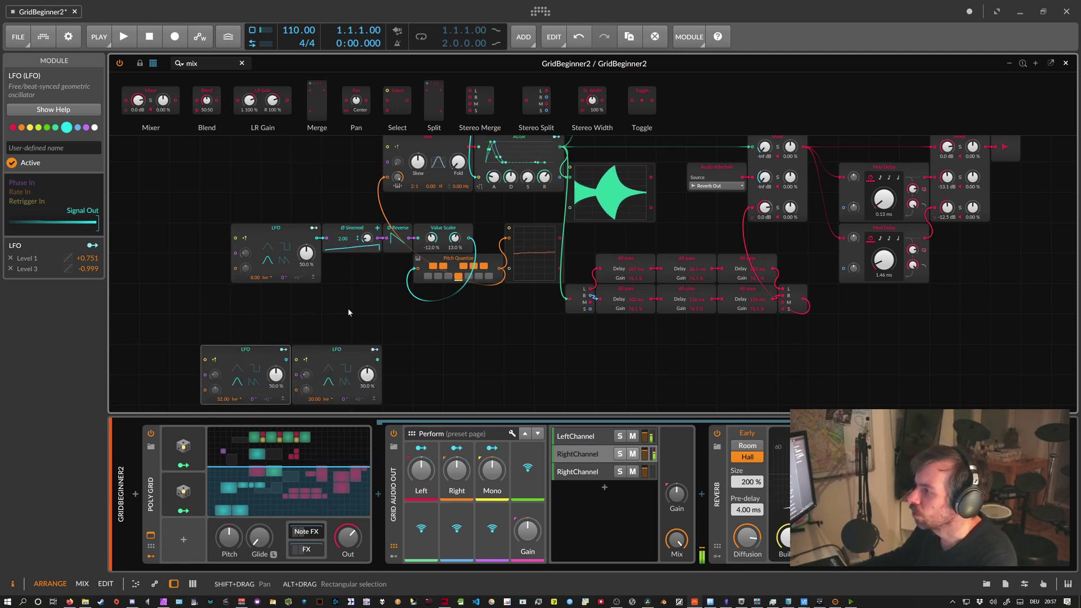
{"action": "left_click", "coordinate": [339, 350]}
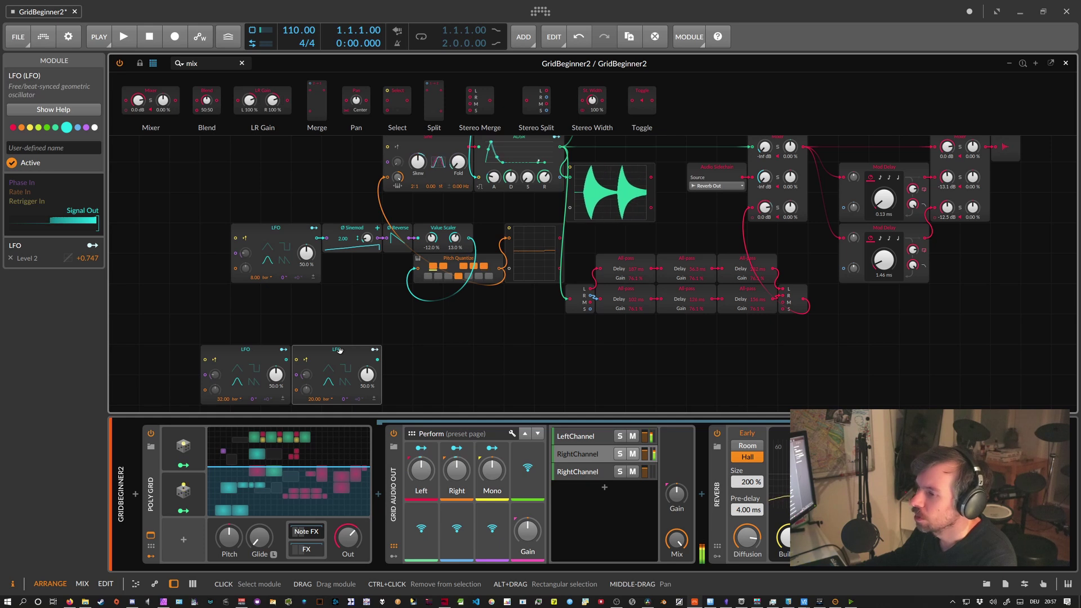
{"action": "left_click", "coordinate": [245, 352]}
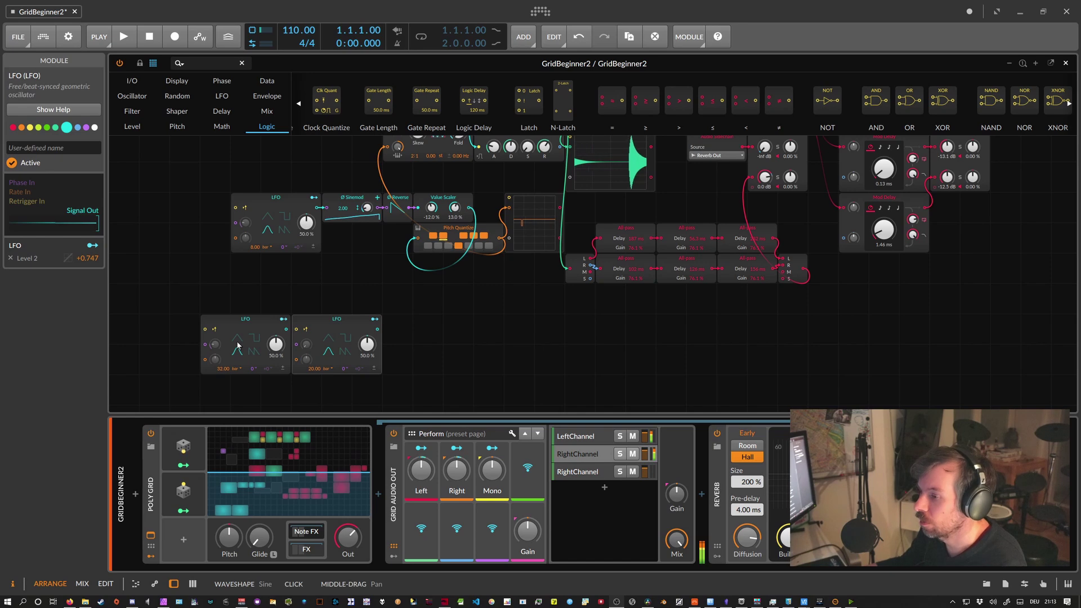
Make room between the 32-bar and 20-bar LFOs and insert an Oscilloscope fed by the 32-bar LFO's output.
{"action": "left_click_drag", "start_coordinate": [265, 483], "coordinate": [250, 482]}
{"action": "left_click_drag", "start_coordinate": [440, 296], "coordinate": [470, 298]}
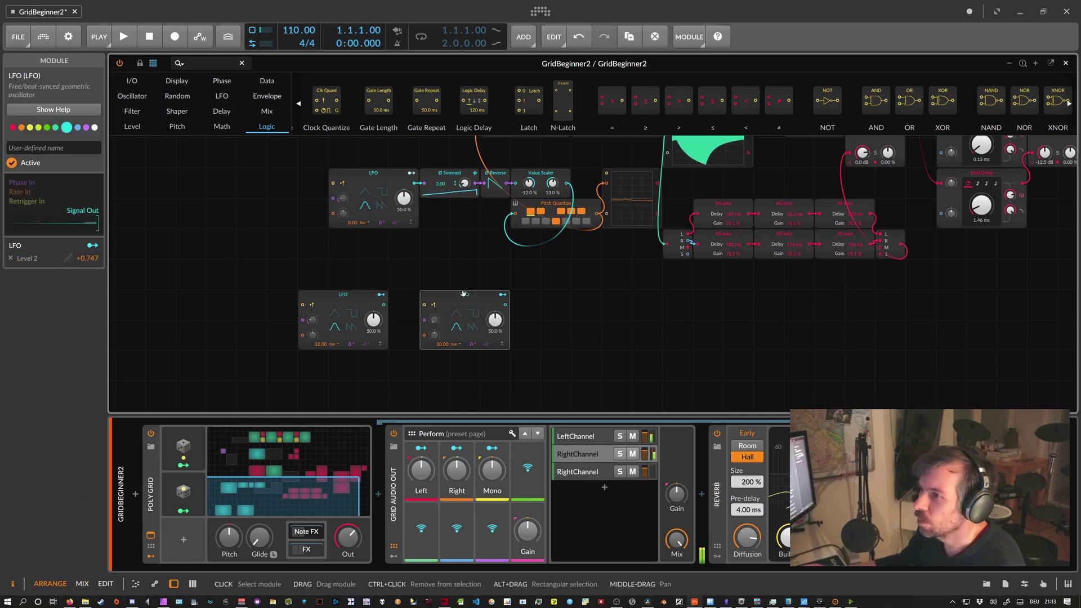
{"action": "left_click", "coordinate": [210, 63]}
{"action": "type", "text": "osc"}
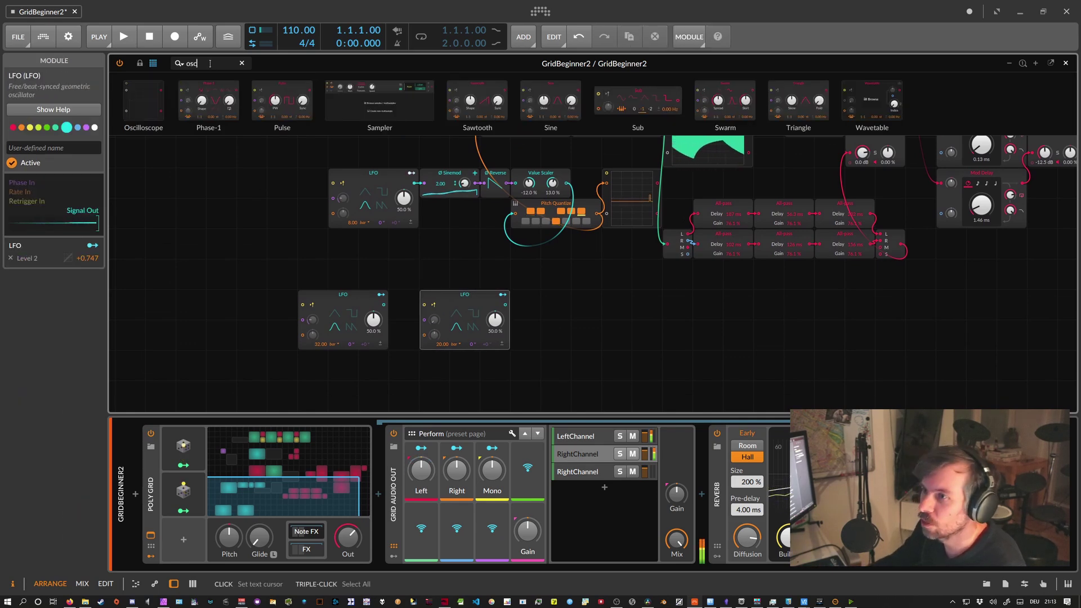
{"action": "mouse_move", "coordinate": [144, 102]}
{"action": "left_mouse_down"}
{"action": "mouse_move", "coordinate": [364, 247]}
{"action": "mouse_move", "coordinate": [394, 305]}
{"action": "left_mouse_up"}
{"action": "left_click", "coordinate": [54, 187]}
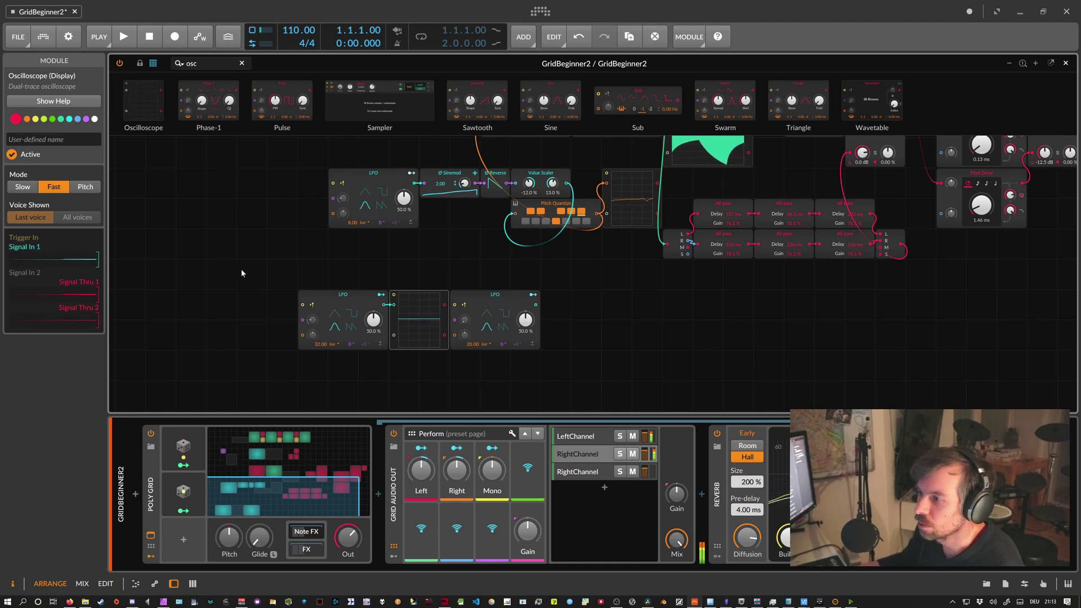
Compare the Oscilloscope's Slow and Fast modes, set the connected LFO's rate to 2 bars, and choose Slow mode.
{"action": "left_click", "coordinate": [22, 187]}
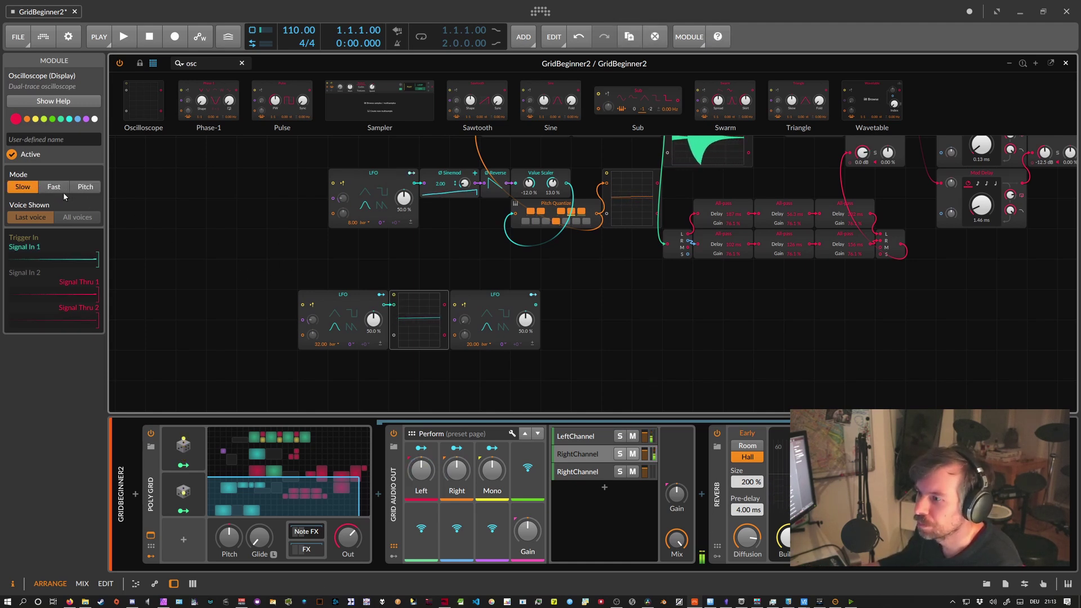
{"action": "left_click", "coordinate": [46, 188]}
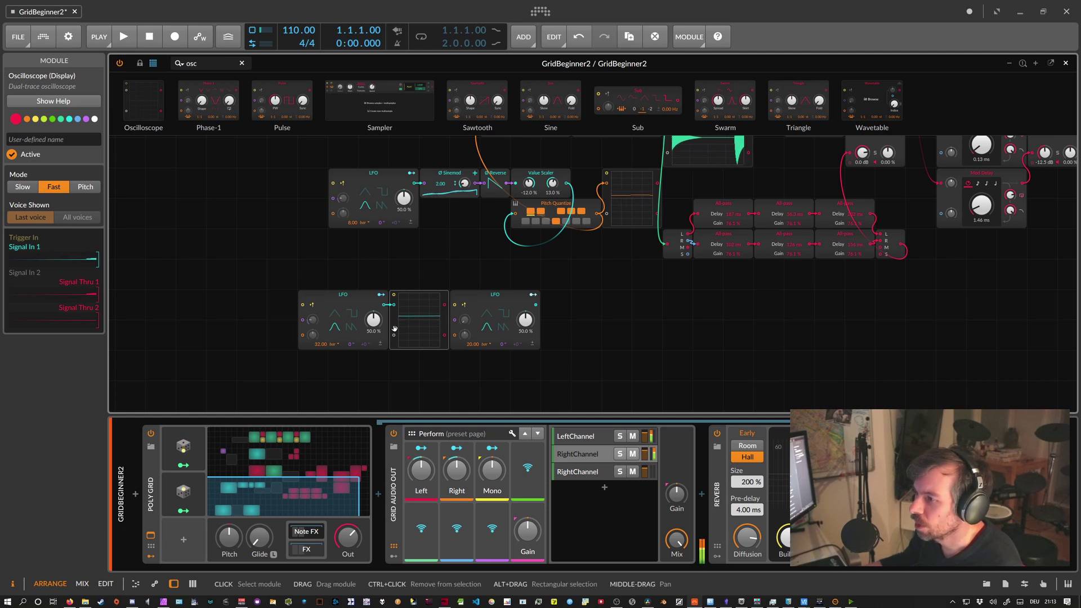
{"action": "left_click_drag", "start_coordinate": [320, 344], "coordinate": [319, 364]}
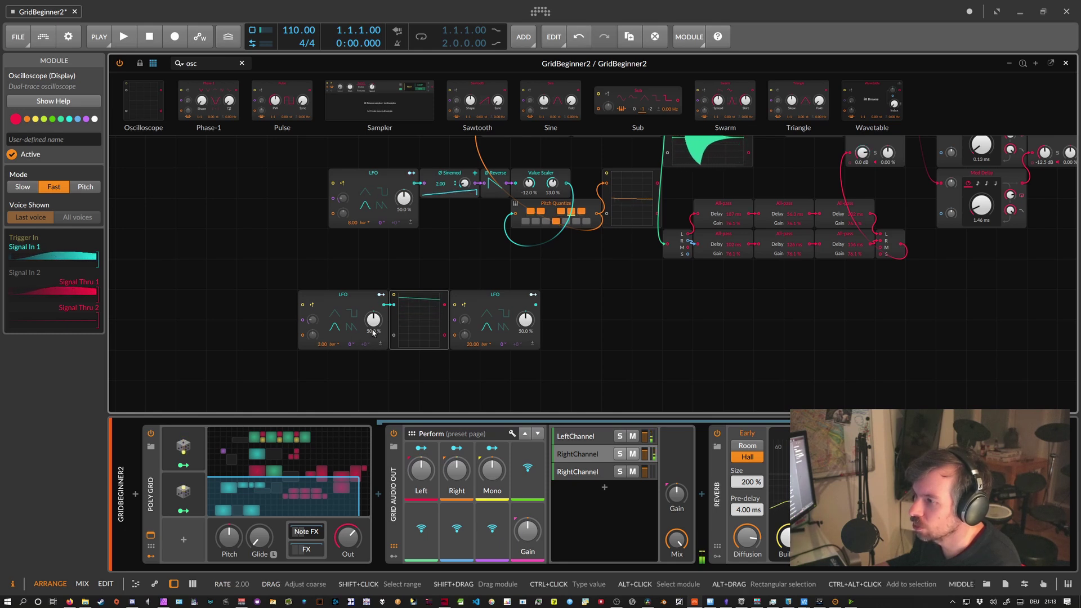
{"action": "left_click", "coordinate": [23, 187]}
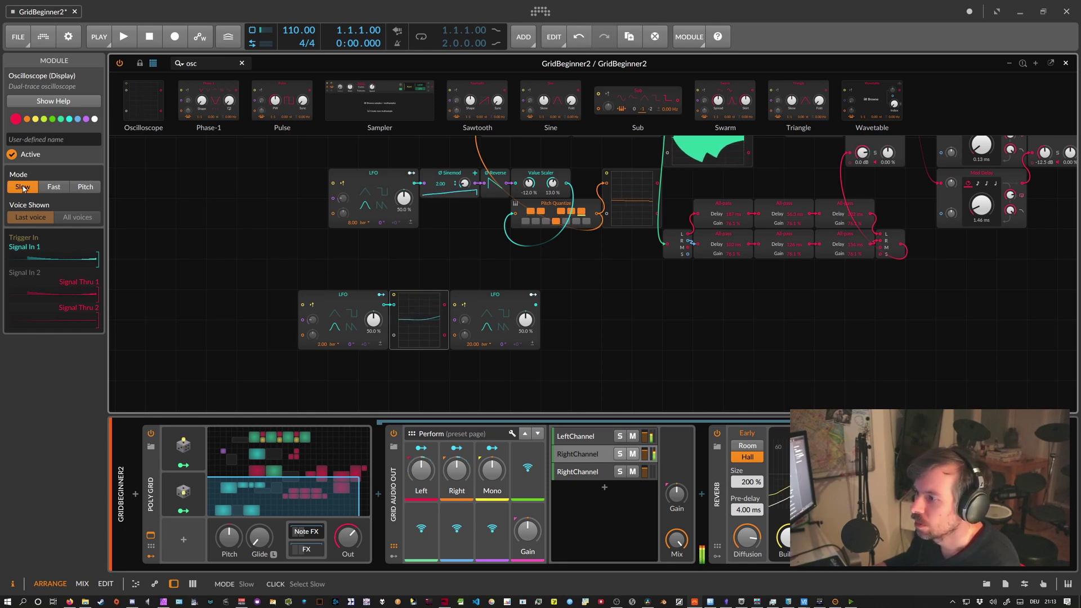
Add a Ø Scaler to the first LFO's phase input and feed it from a Phase In module.
{"action": "left_click_drag", "start_coordinate": [201, 63], "coordinate": [141, 63]}
{"action": "type", "text": "scal"}
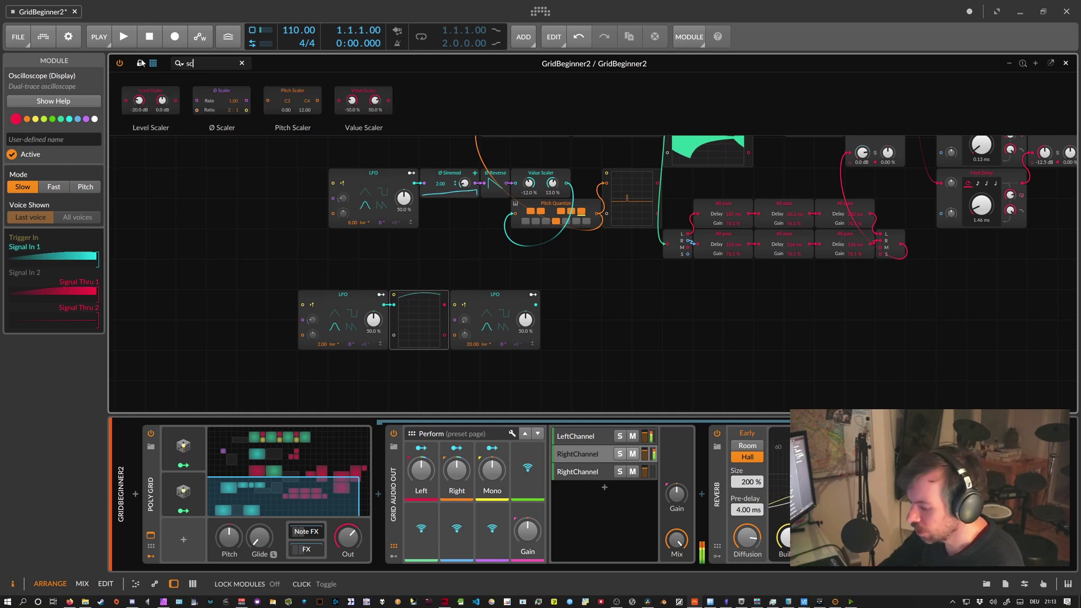
{"action": "left_click_drag", "start_coordinate": [221, 101], "coordinate": [281, 329]}
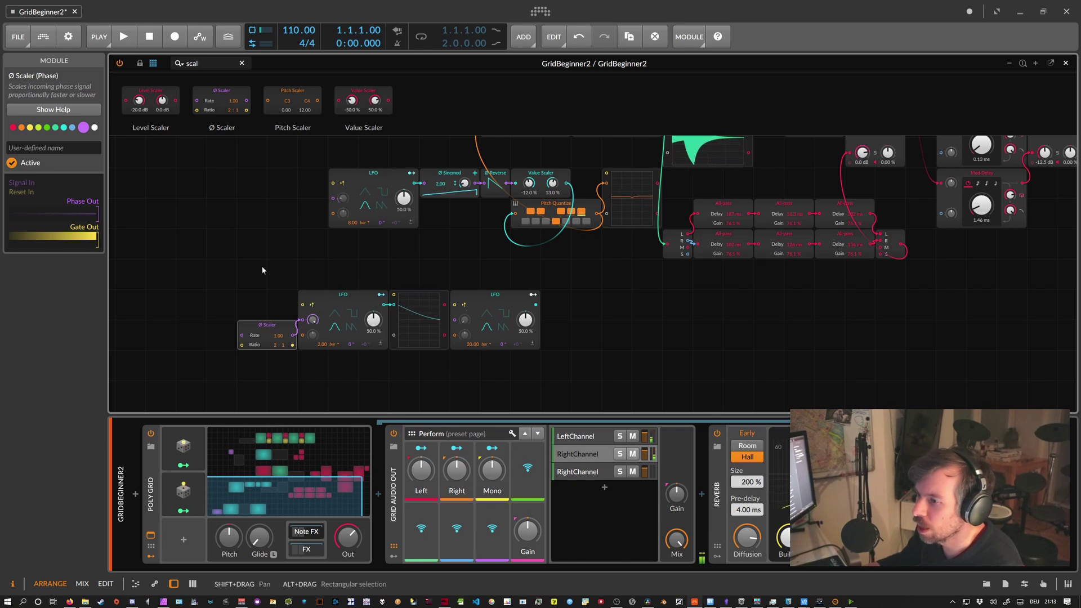
{"action": "left_click", "coordinate": [216, 63]}
{"action": "type", "text": "phase"}
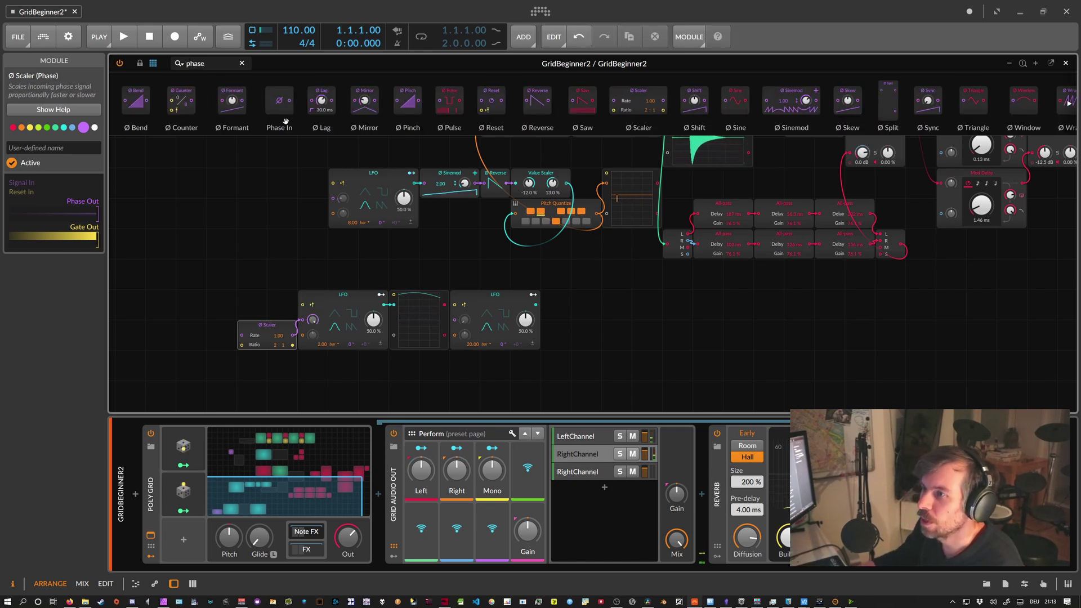
{"action": "left_click_drag", "start_coordinate": [286, 121], "coordinate": [242, 335]}
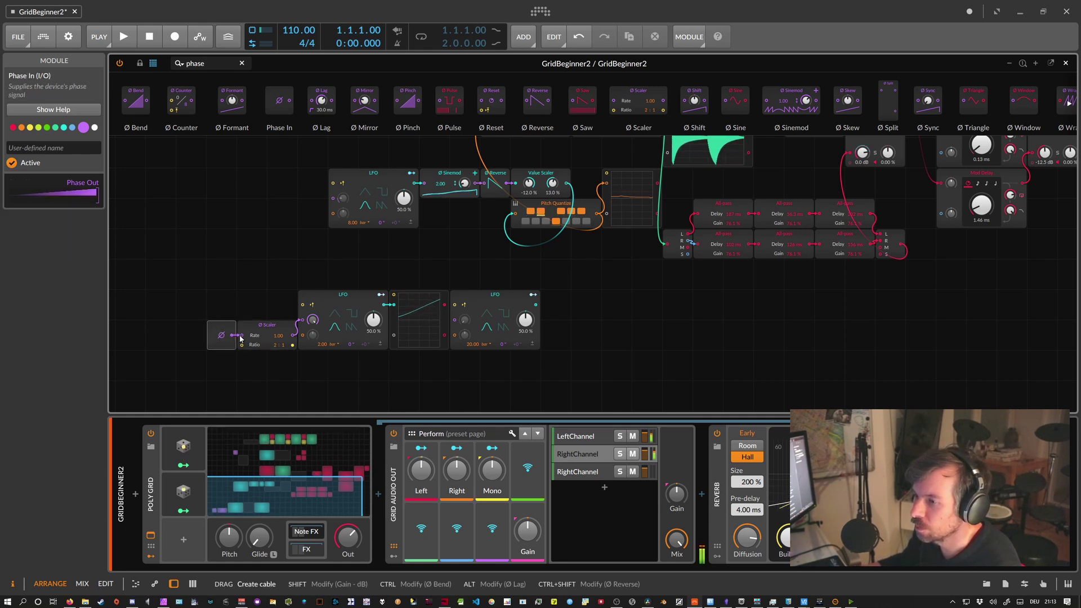
Try Ø Scaler ratios of 1:1, 2:1 and 1:2, temporarily disconnecting its phase output from the LFO.
{"action": "left_click", "coordinate": [259, 337]}
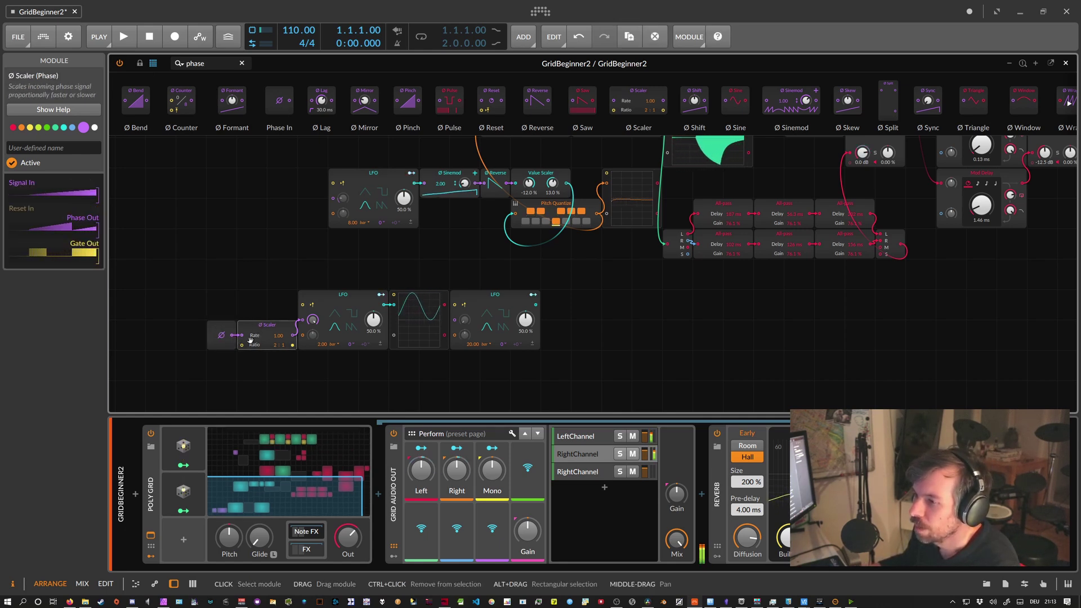
{"action": "left_click_drag", "start_coordinate": [274, 345], "coordinate": [296, 349]}
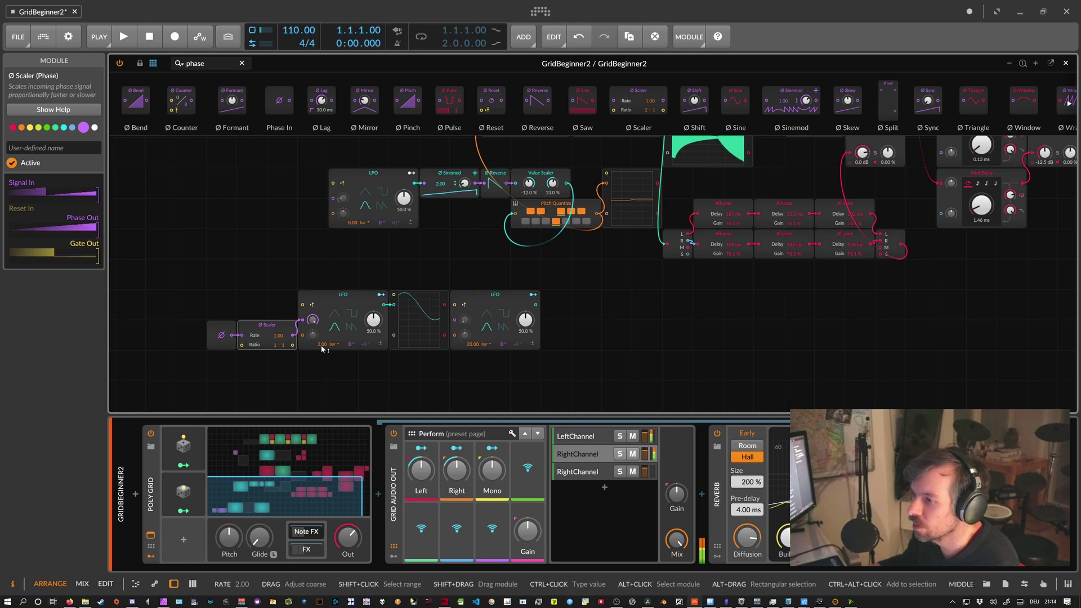
{"action": "left_click_drag", "start_coordinate": [282, 345], "coordinate": [275, 349]}
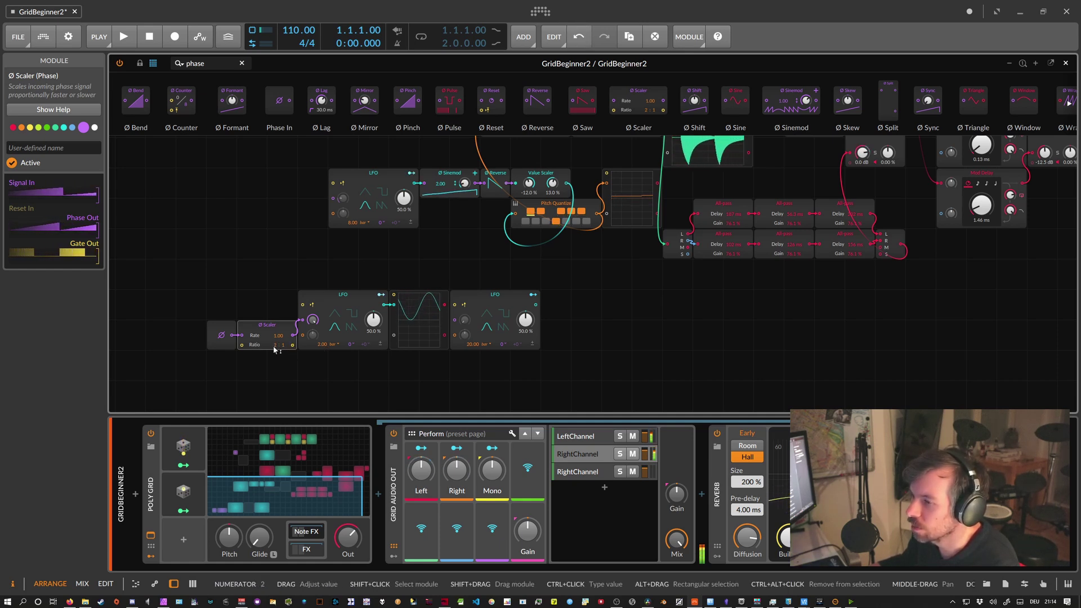
{"action": "double_click", "coordinate": [302, 320]}
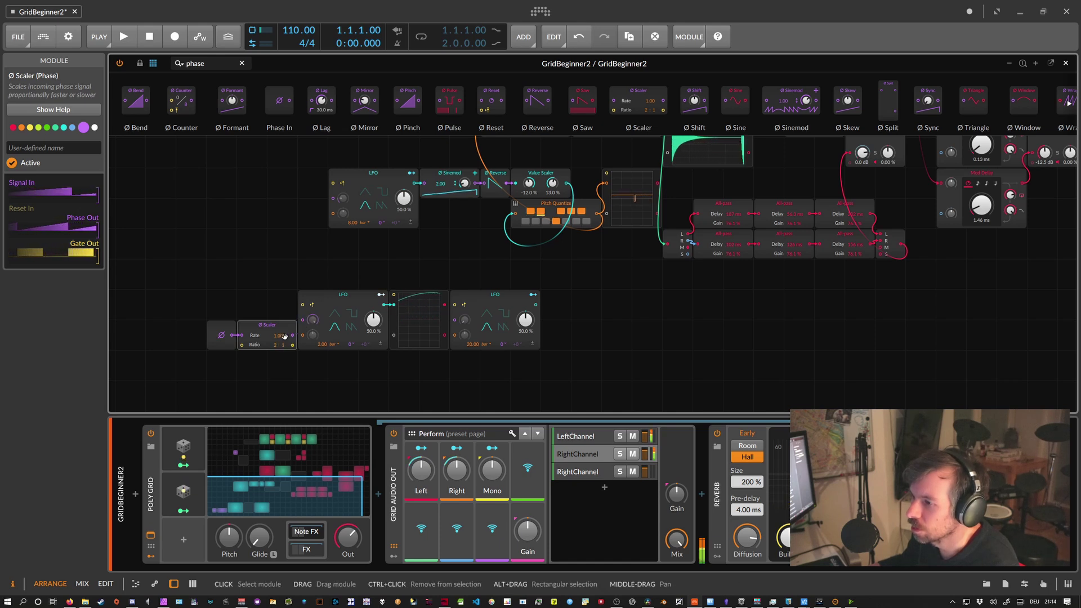
{"action": "left_click_drag", "start_coordinate": [278, 344], "coordinate": [284, 342]}
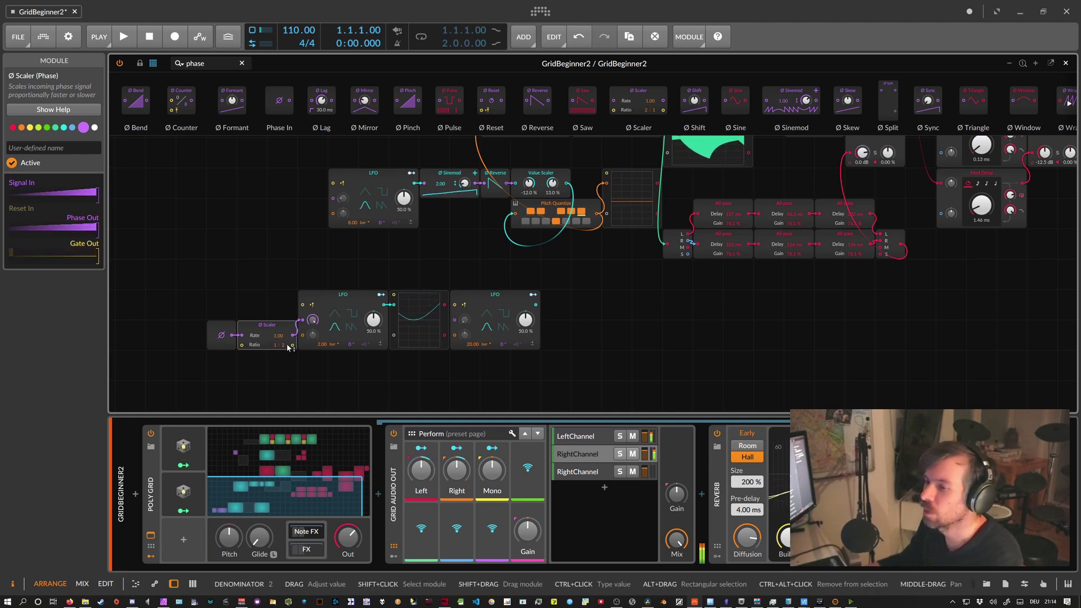
Set the first LFO's rate back to 32 bars and raise the Ø Scaler's ratio denominator to 99.
{"action": "left_click_drag", "start_coordinate": [285, 348], "coordinate": [285, 343]}
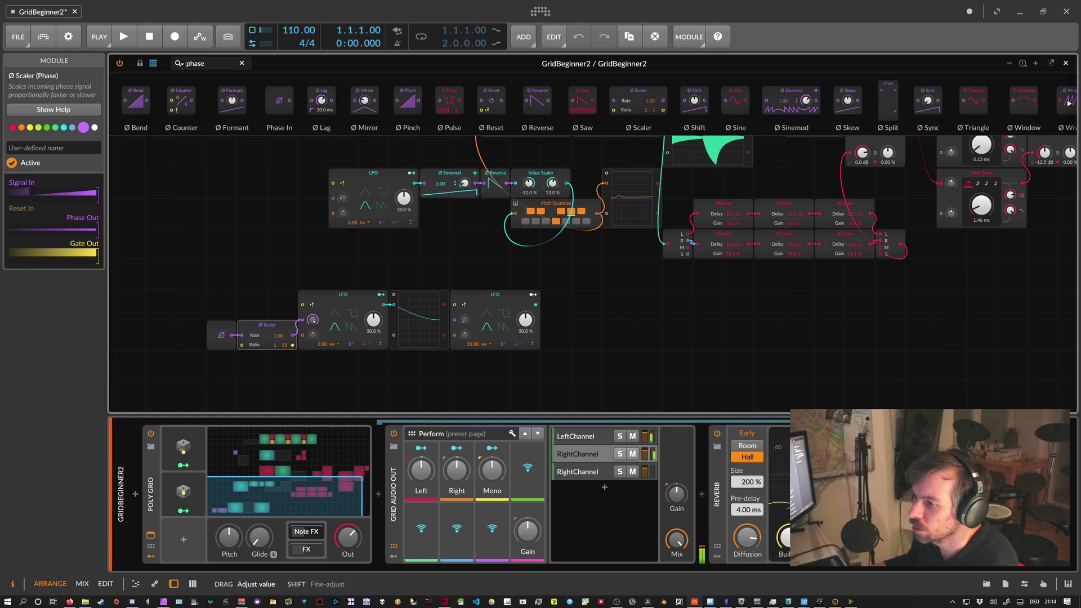
{"action": "left_click_drag", "start_coordinate": [285, 345], "coordinate": [319, 349]}
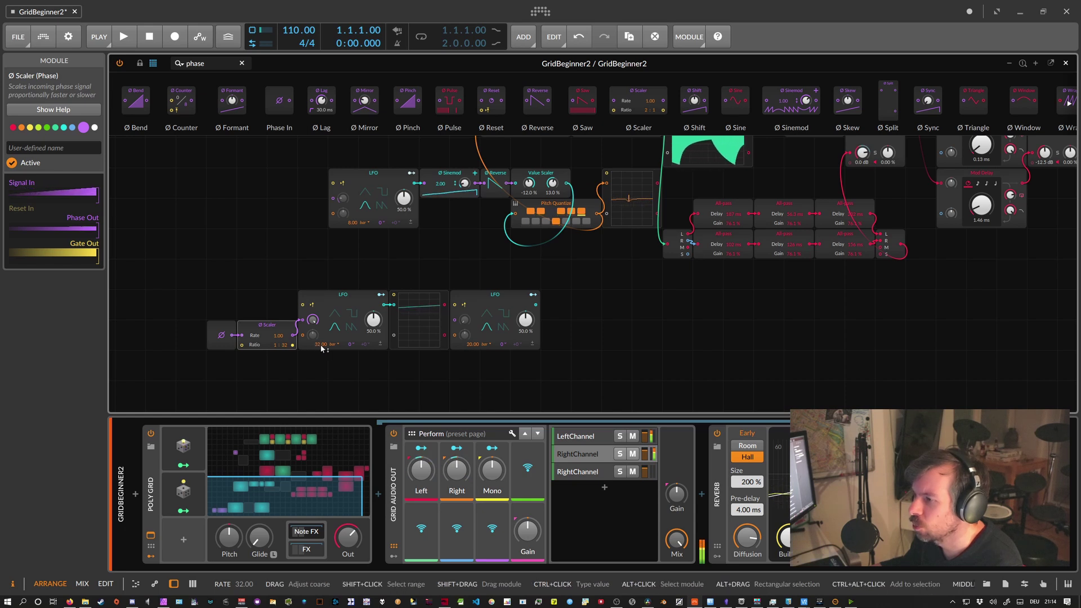
{"action": "left_click_drag", "start_coordinate": [284, 345], "coordinate": [283, 337]}
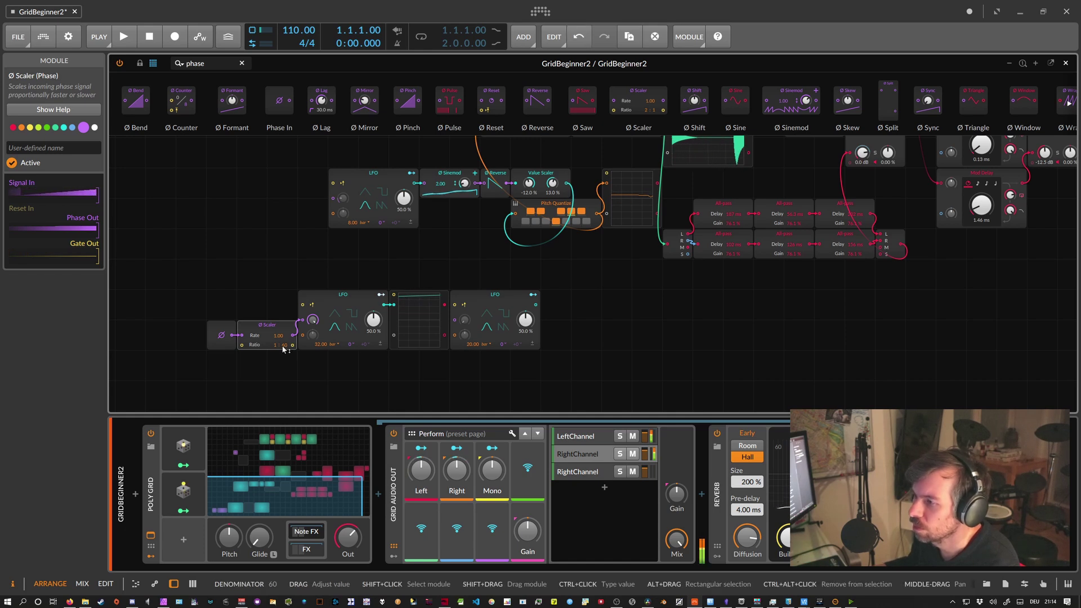
{"action": "left_click_drag", "start_coordinate": [283, 345], "coordinate": [283, 347]}
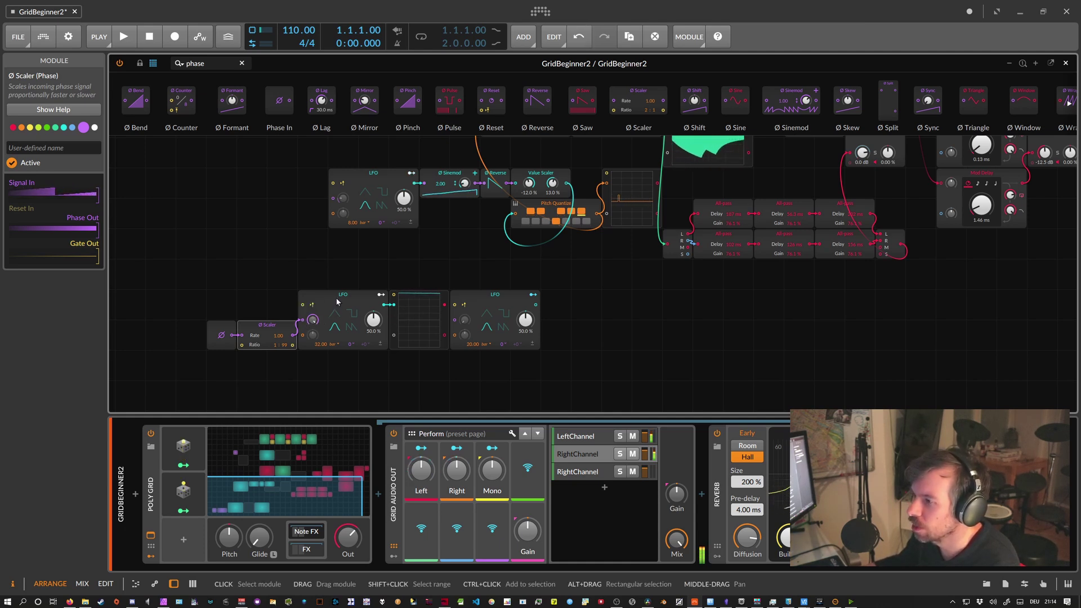
Delete the Oscilloscope, the Ø Scaler and the Phase In module around the 32-bar LFO.
{"action": "left_click", "coordinate": [216, 339]}
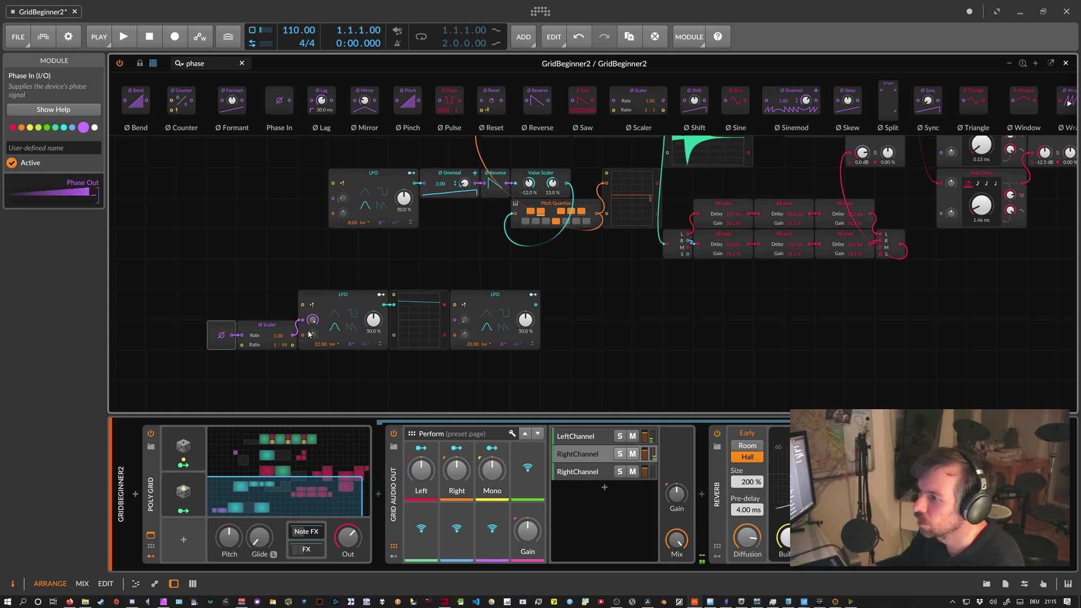
{"action": "scroll", "coordinate": [282, 334], "scroll_direction": "up", "scroll_amount": 1}
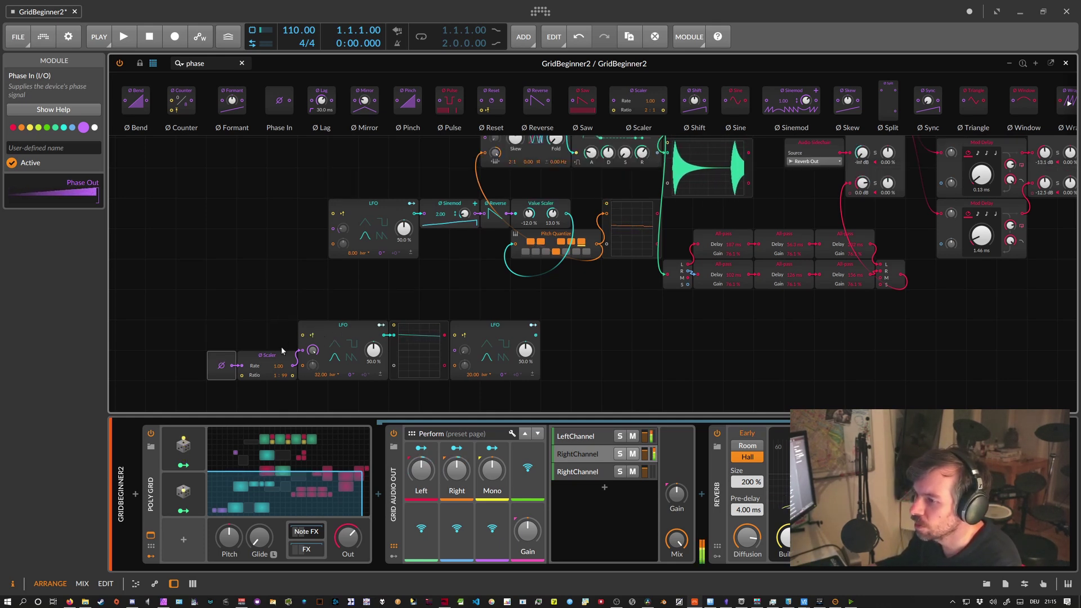
{"action": "left_click", "coordinate": [336, 326]}
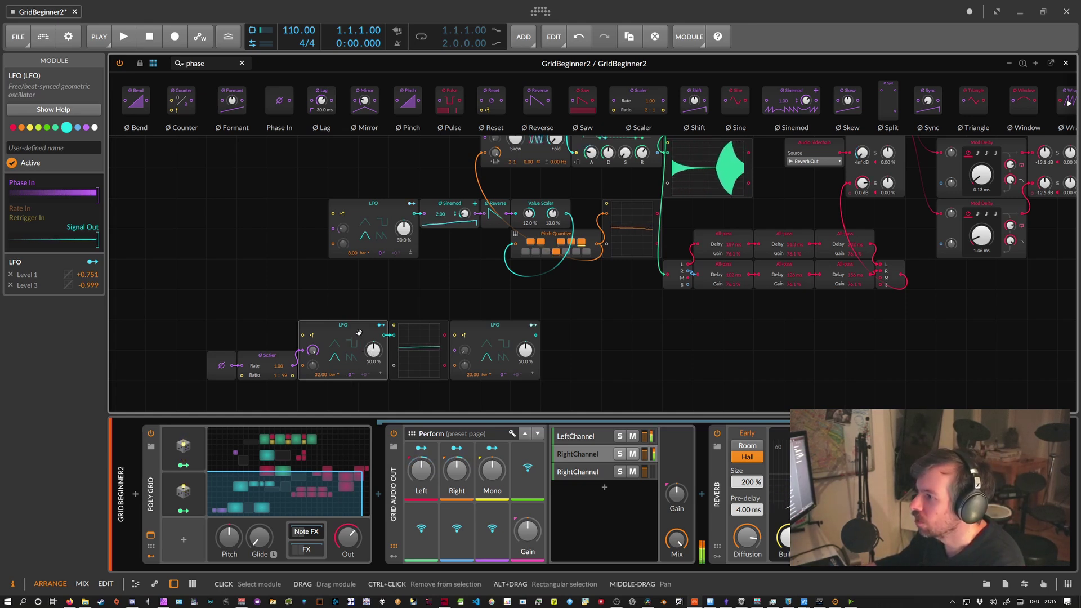
{"action": "scroll", "coordinate": [359, 333], "scroll_direction": "down", "scroll_amount": 2}
{"action": "left_click", "coordinate": [391, 319]}
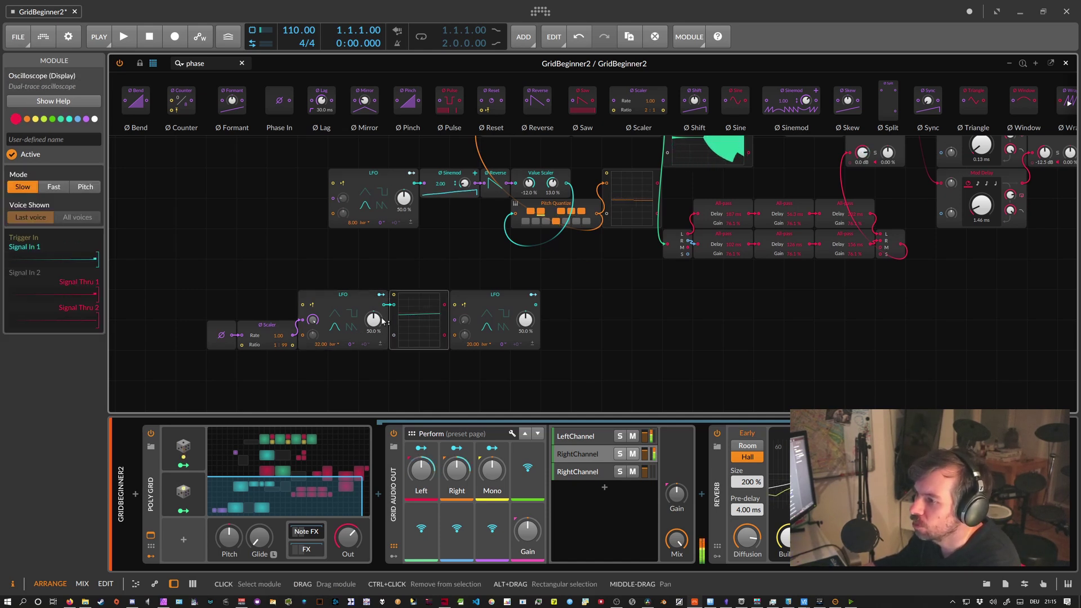
{"action": "key", "text": "Delete"}
{"action": "left_click", "coordinate": [271, 330]}
{"action": "key", "text": "Delete"}
{"action": "left_click", "coordinate": [223, 330]}
{"action": "key", "text": "Delete"}
Move the 20-bar LFO back beside the 32-bar LFO and add a Merge module after it.
{"action": "left_click", "coordinate": [336, 307]}
{"action": "left_click", "coordinate": [492, 297]}
{"action": "left_click_drag", "start_coordinate": [492, 296], "coordinate": [431, 297]}
{"action": "scroll", "coordinate": [457, 327], "scroll_direction": "up", "scroll_amount": 2}
{"action": "left_click_drag", "start_coordinate": [206, 63], "coordinate": [139, 63]}
{"action": "key", "text": "BackSpace"}
{"action": "type", "text": "merge"}
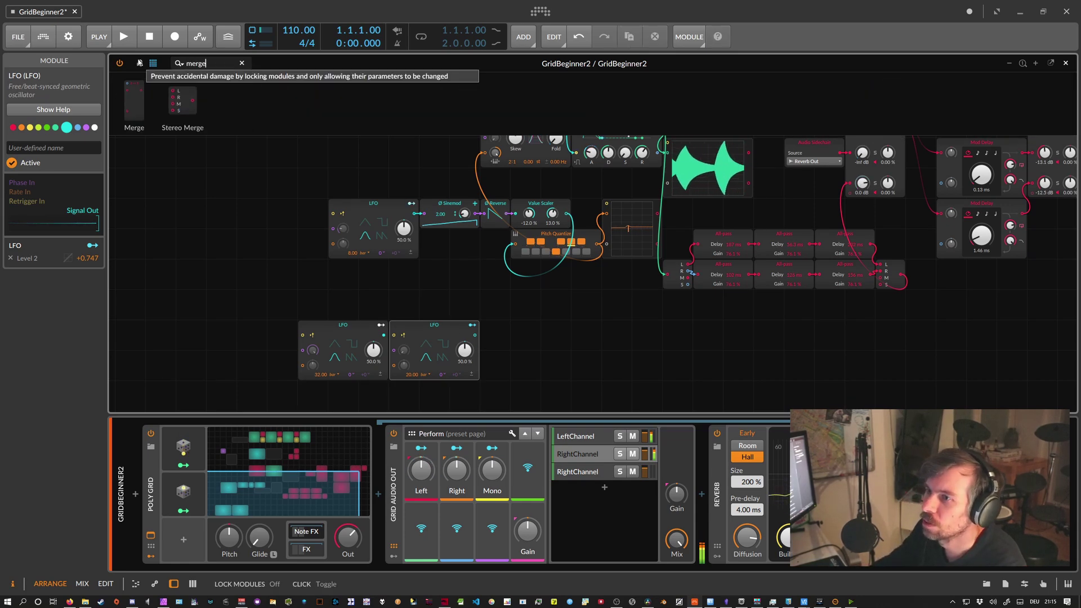
{"action": "left_click_drag", "start_coordinate": [134, 100], "coordinate": [510, 368]}
{"action": "scroll", "coordinate": [510, 338], "scroll_direction": "down", "scroll_amount": 2}
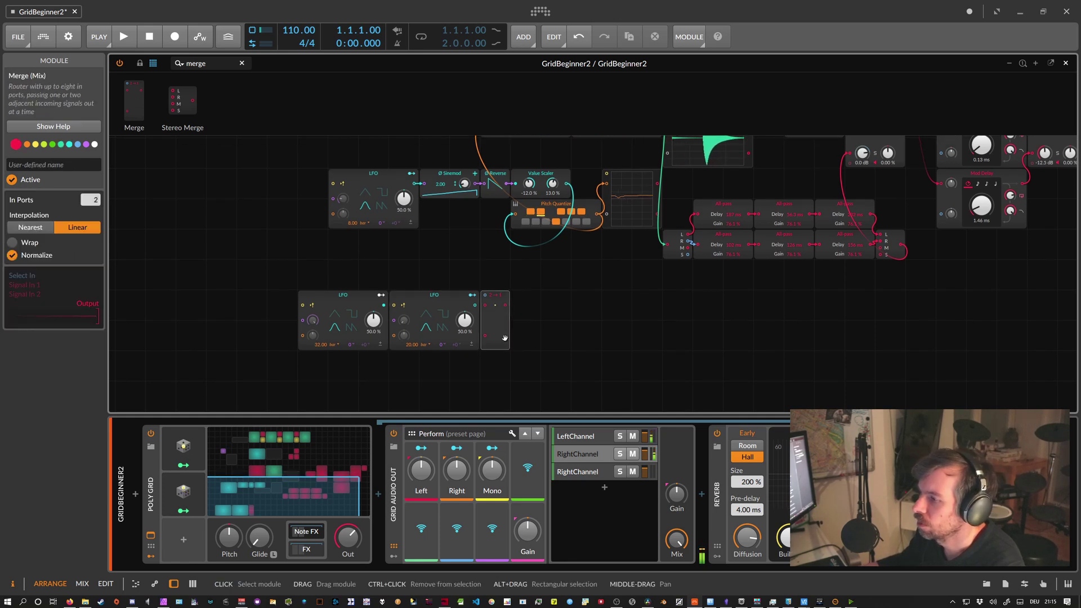
Stack the 20-bar LFO under the 32-bar LFO and connect their outputs to the Merge module's two inputs.
{"action": "left_click_drag", "start_coordinate": [434, 307], "coordinate": [343, 367]}
{"action": "left_click_drag", "start_coordinate": [488, 330], "coordinate": [397, 324]}
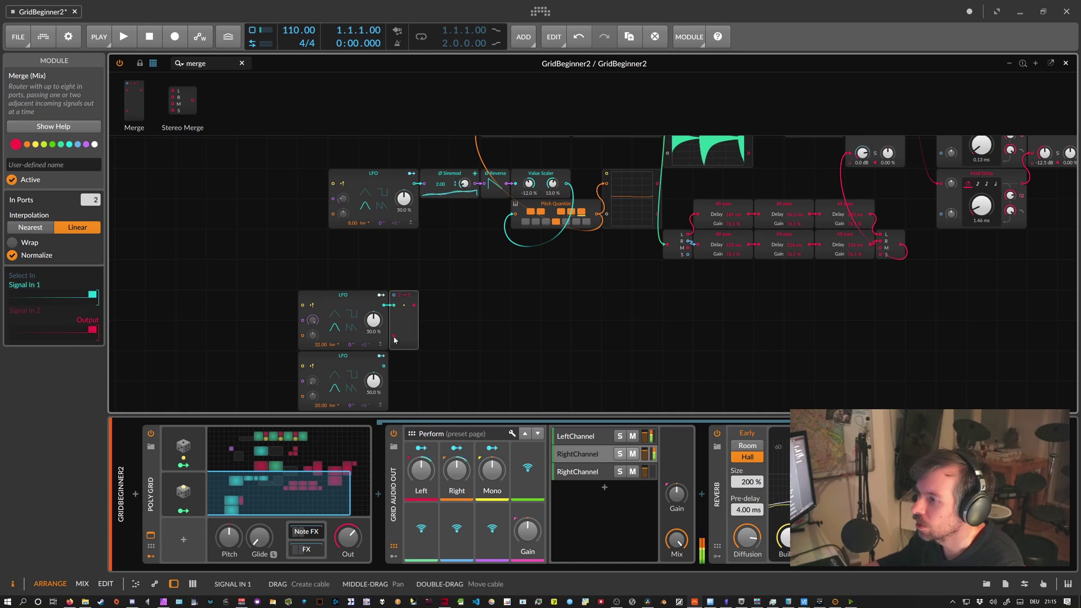
{"action": "left_click_drag", "start_coordinate": [384, 366], "coordinate": [394, 335]}
{"action": "left_click", "coordinate": [392, 275]}
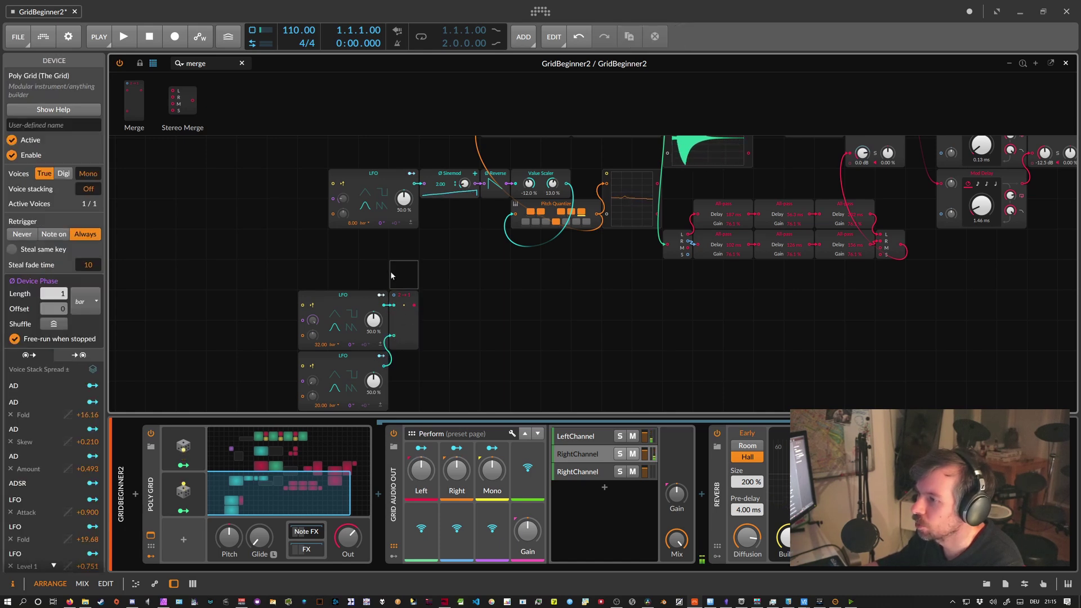
{"action": "left_click", "coordinate": [412, 328]}
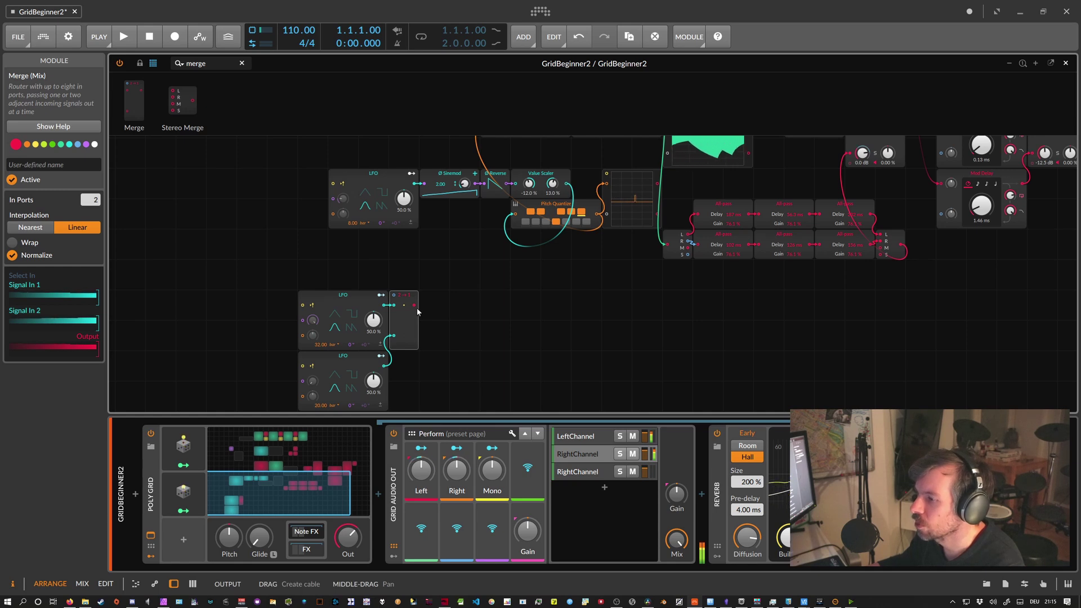
{"action": "scroll", "coordinate": [417, 311], "scroll_direction": "down", "scroll_amount": 2}
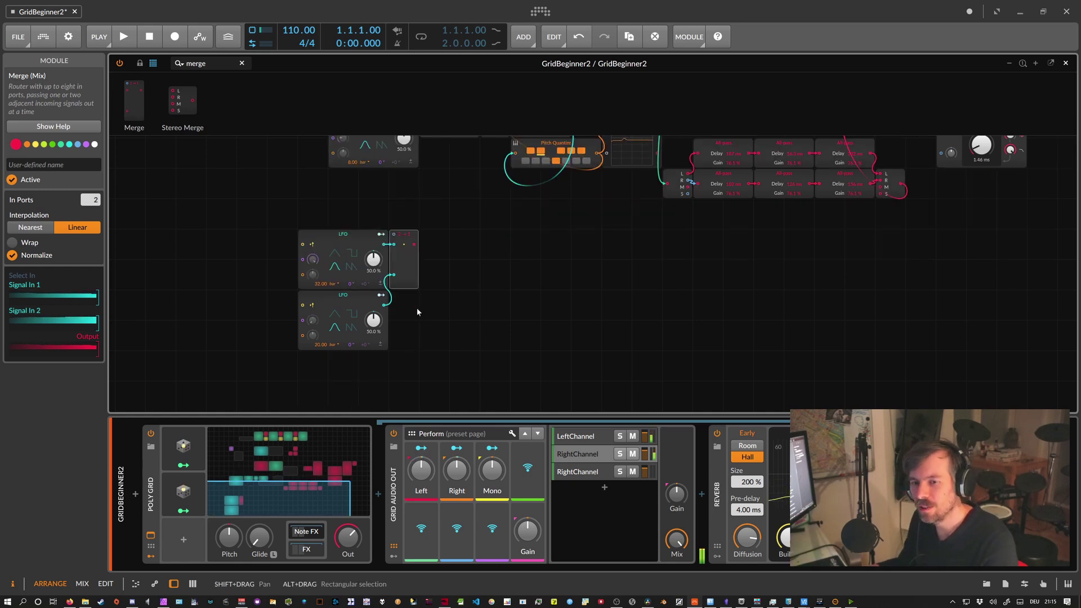
{"action": "scroll", "coordinate": [417, 311], "scroll_direction": "up", "scroll_amount": 1}
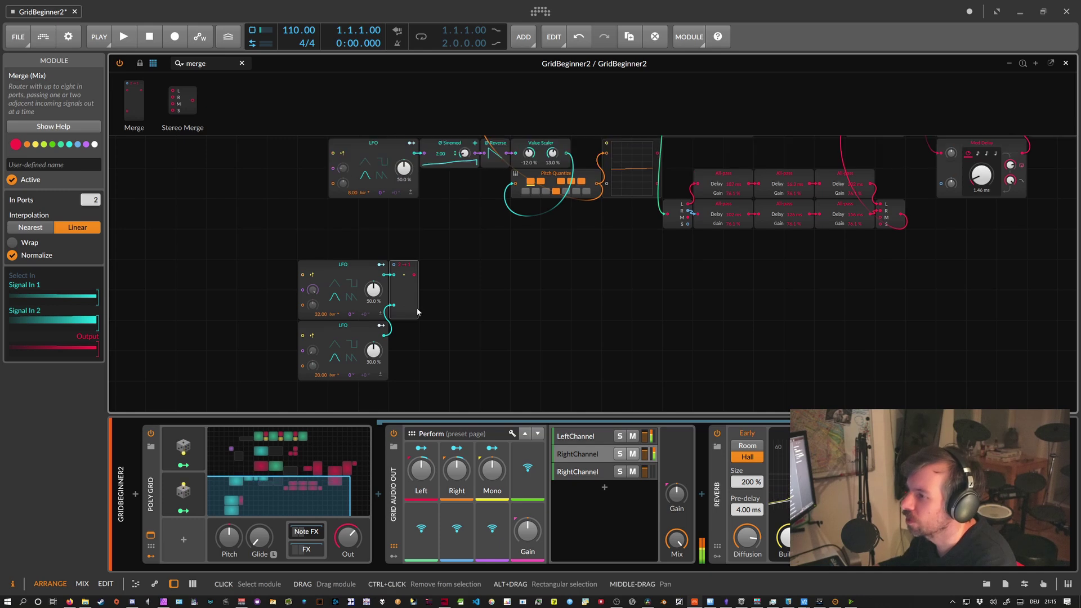
{"action": "scroll", "coordinate": [418, 311], "scroll_direction": "up", "scroll_amount": 2}
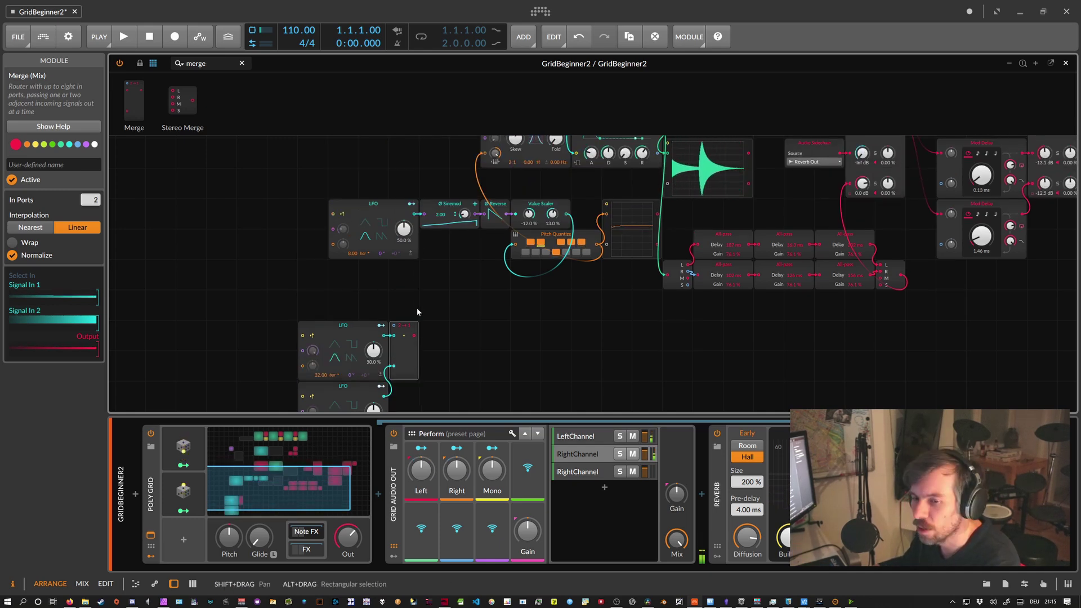
{"action": "scroll", "coordinate": [417, 307], "scroll_direction": "down", "scroll_amount": 2}
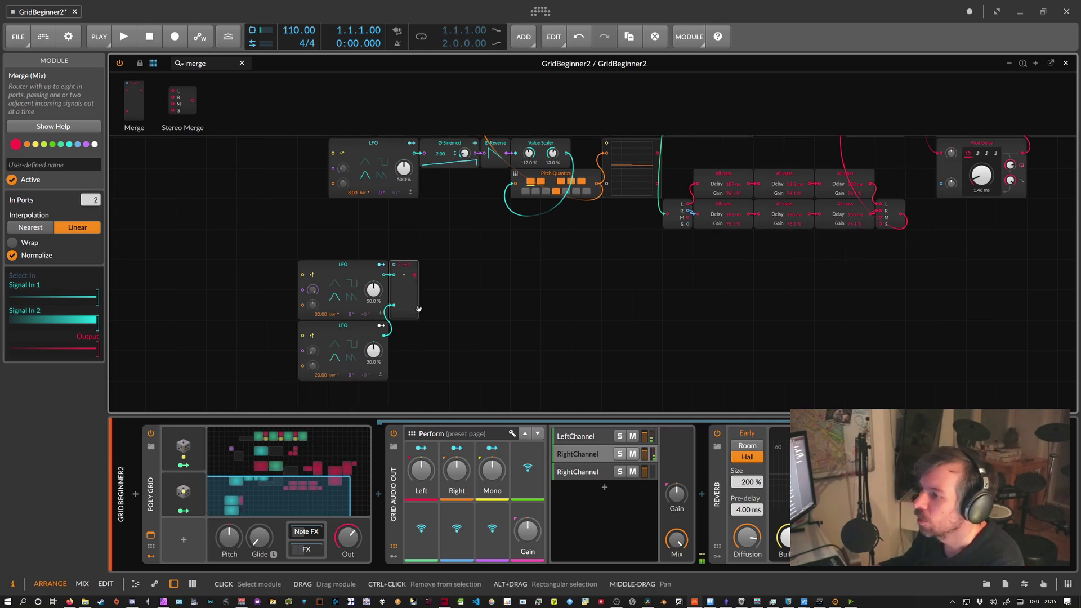
{"action": "scroll", "coordinate": [419, 309], "scroll_direction": "up", "scroll_amount": 1}
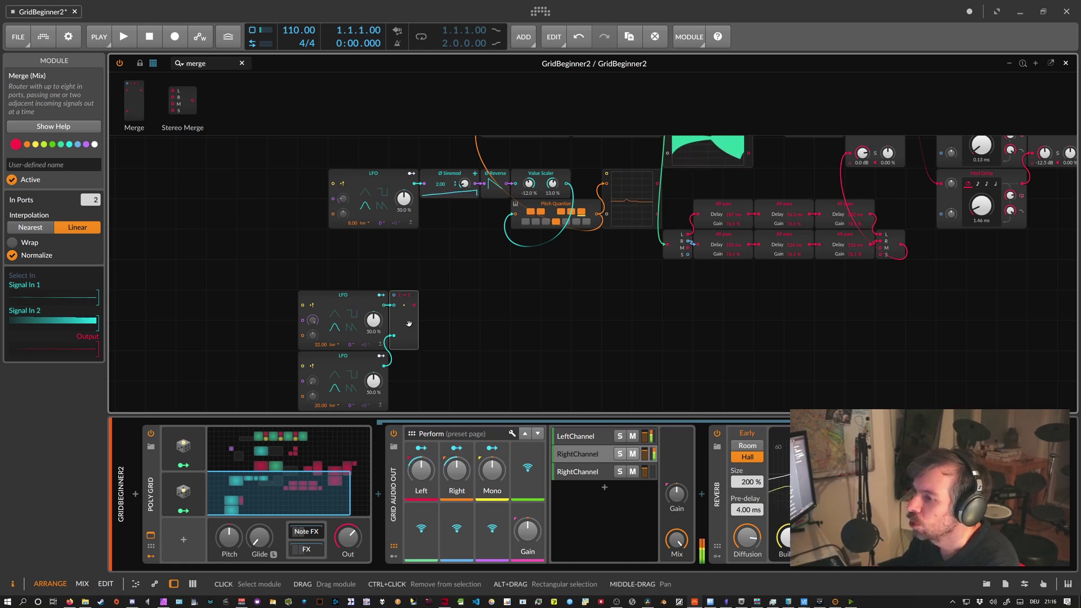
{"action": "left_click", "coordinate": [360, 341]}
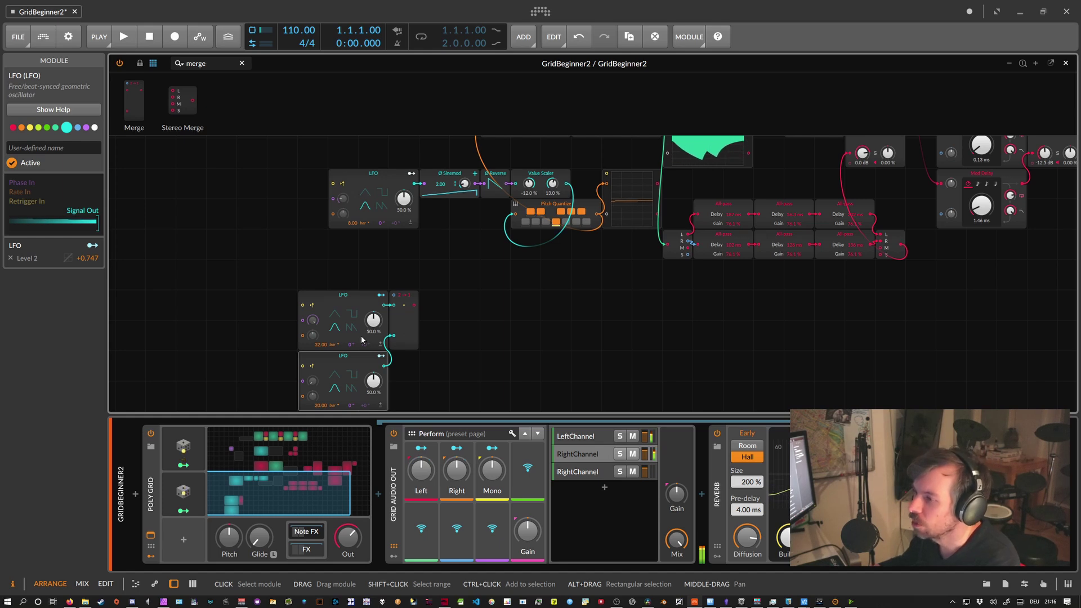
{"action": "scroll", "coordinate": [618, 312], "scroll_direction": "up", "scroll_amount": 4}
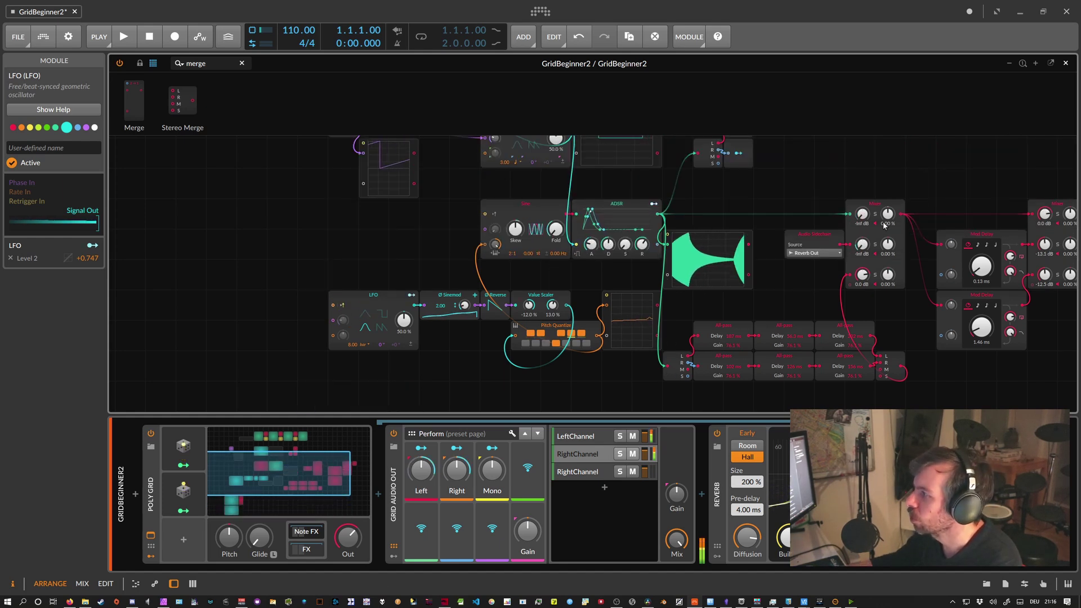